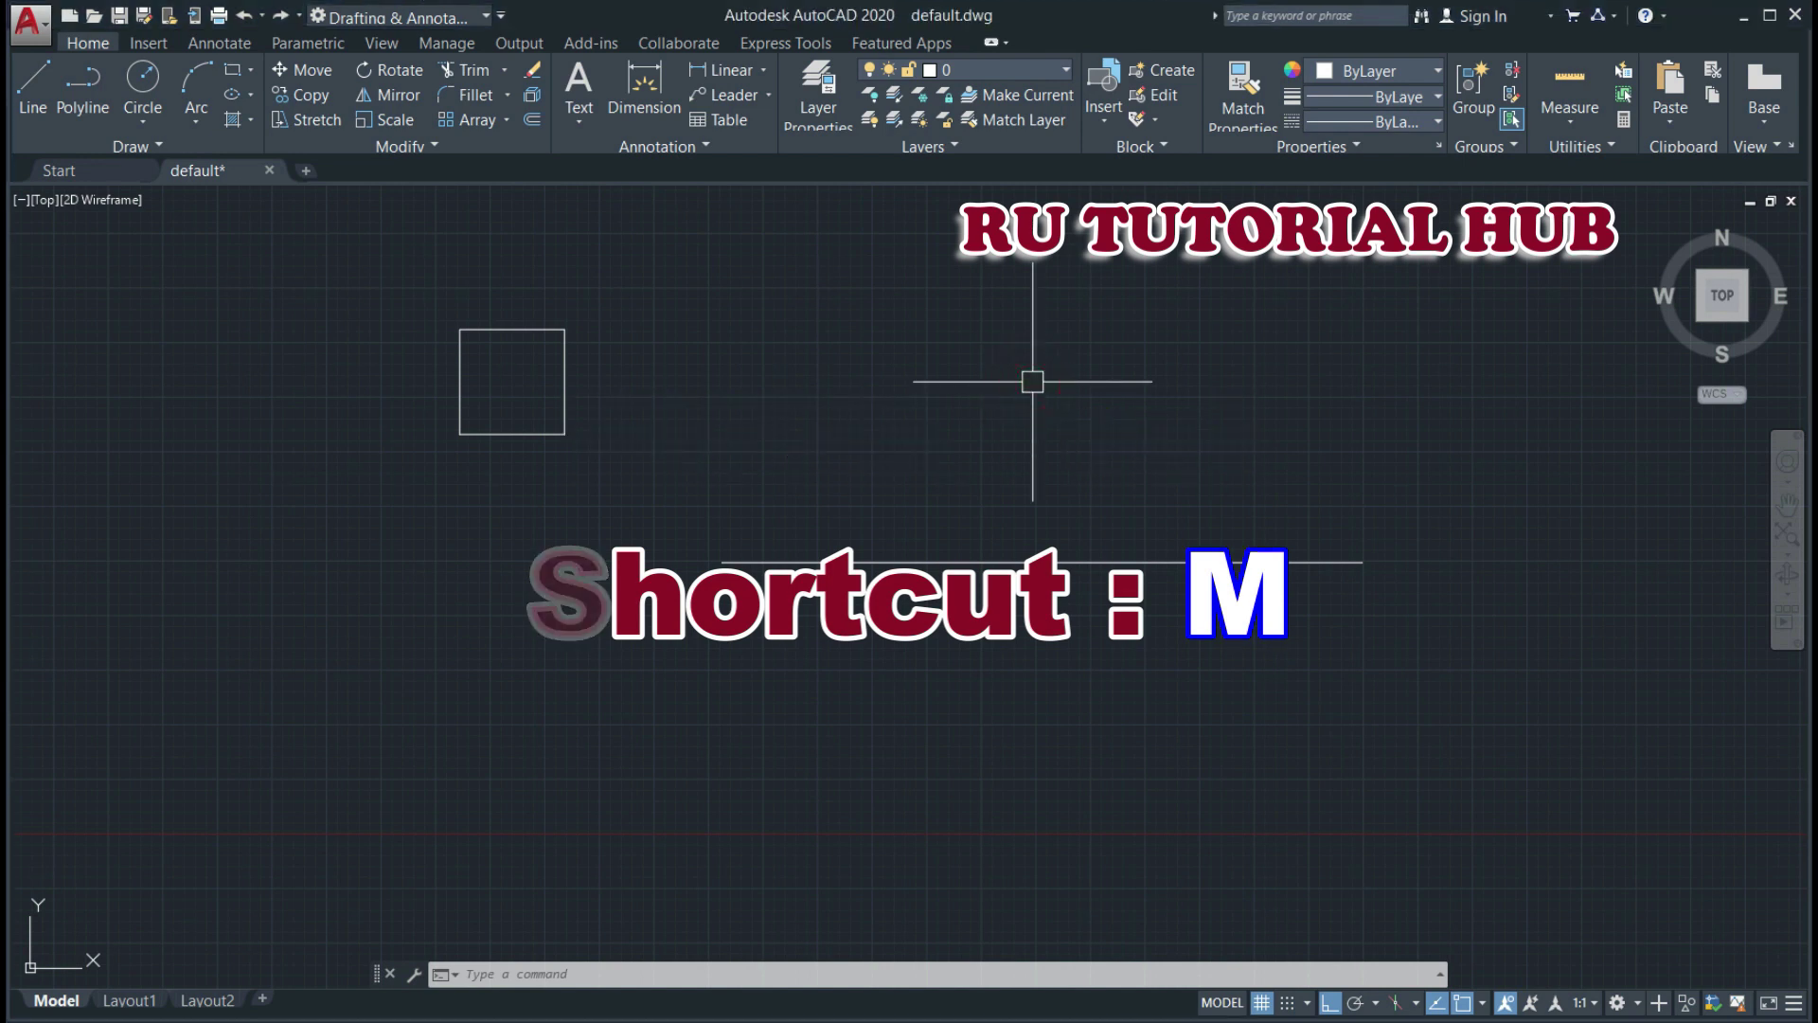
- Move the square by its right-edge midpoint onto the horizontal line's left endpoint, with Ortho off
{"action": "type", "text": "M"}
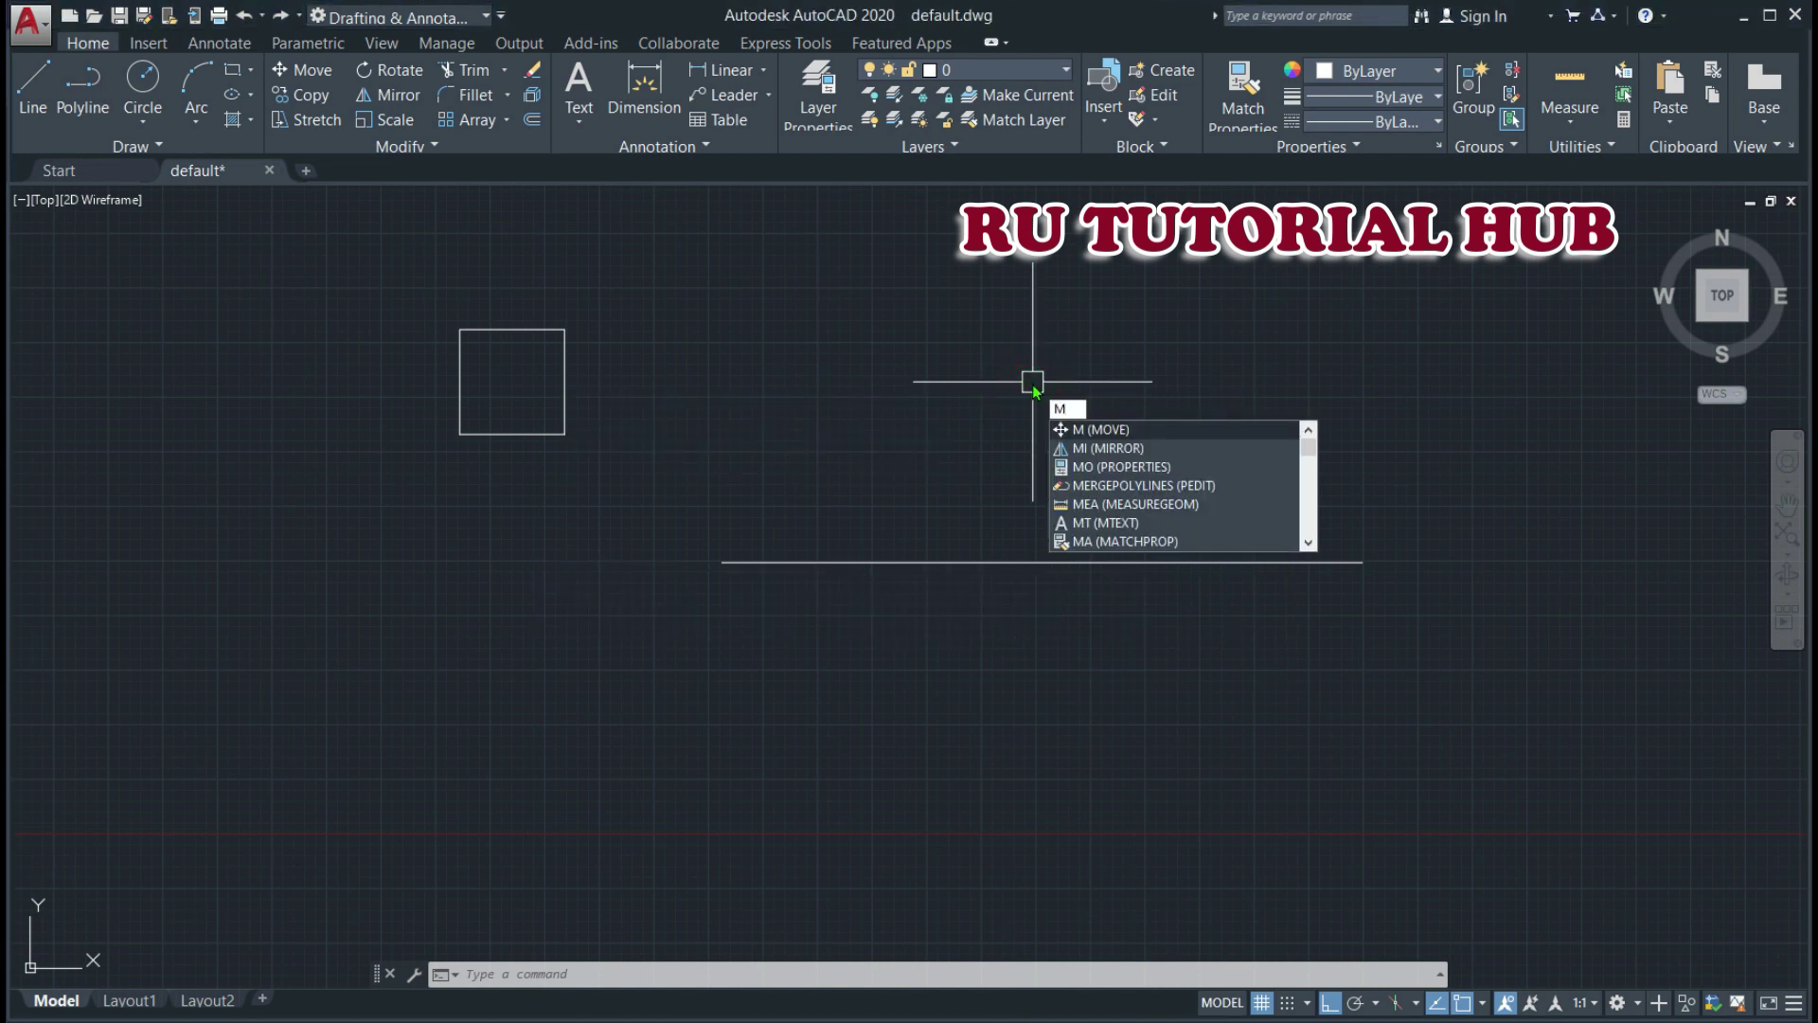
{"action": "key", "text": "Return"}
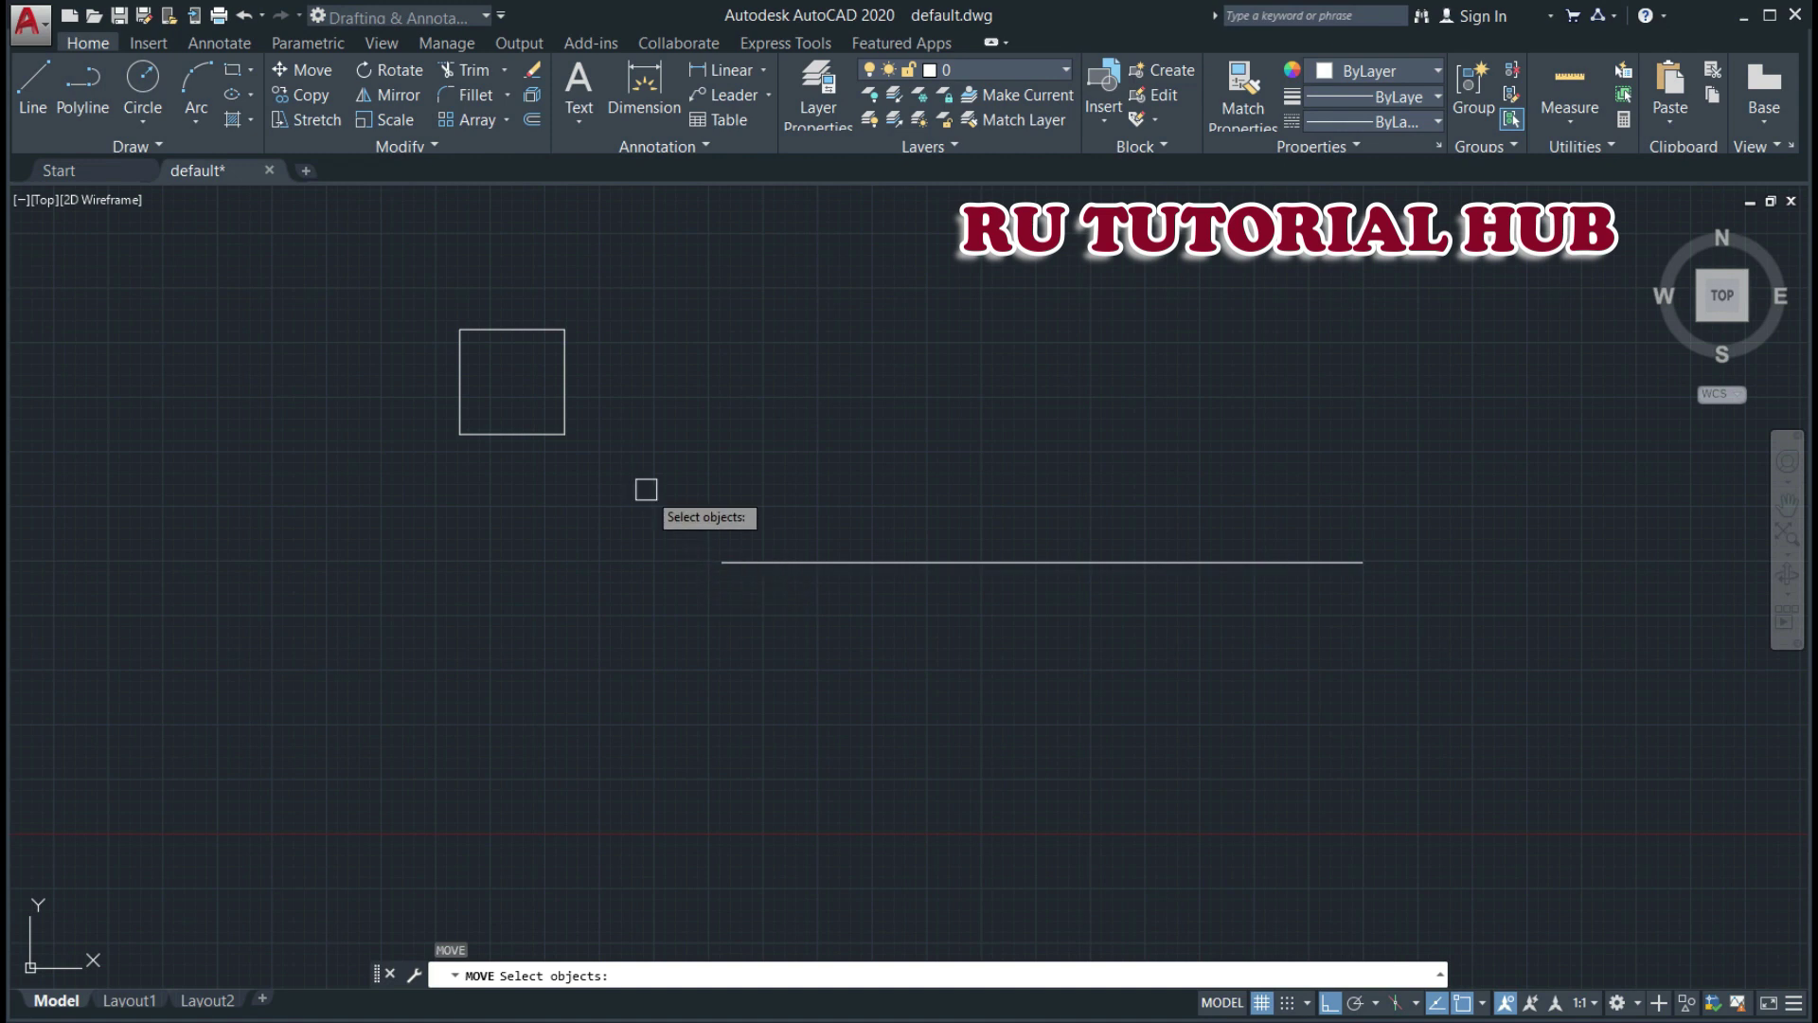
{"action": "left_click", "coordinate": [558, 369]}
{"action": "key", "text": "Return"}
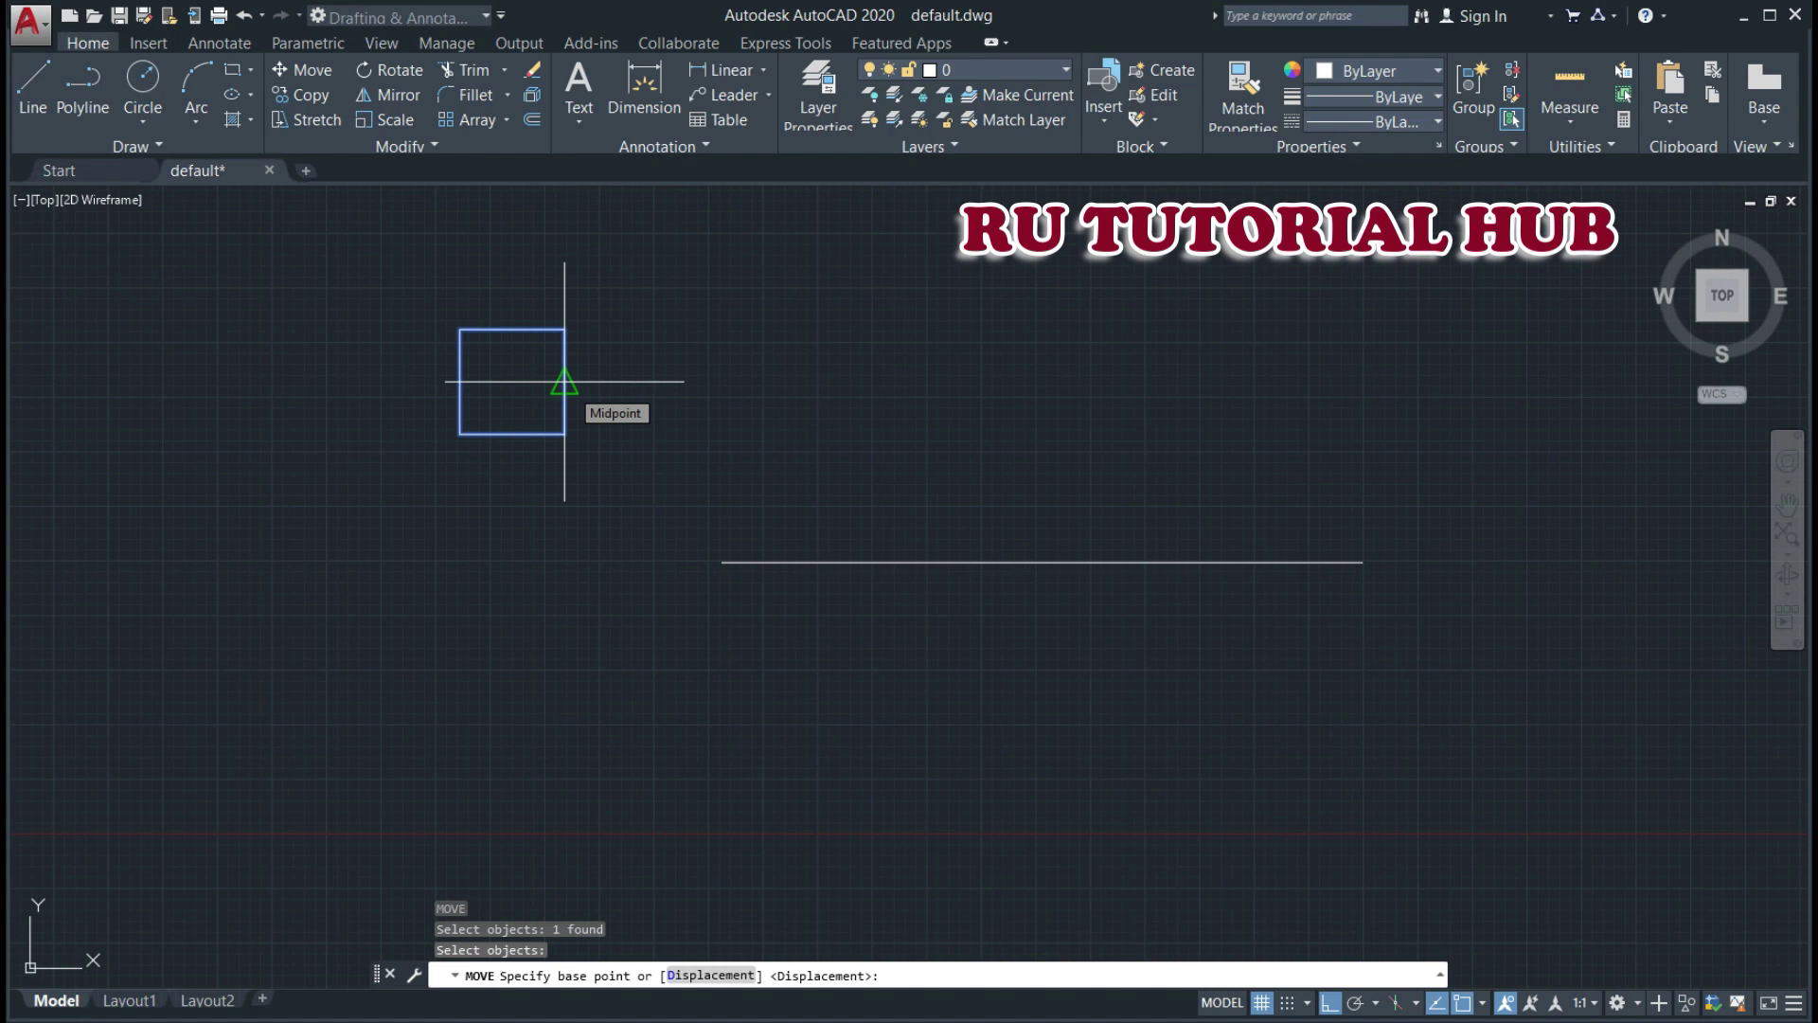
{"action": "left_click", "coordinate": [564, 382]}
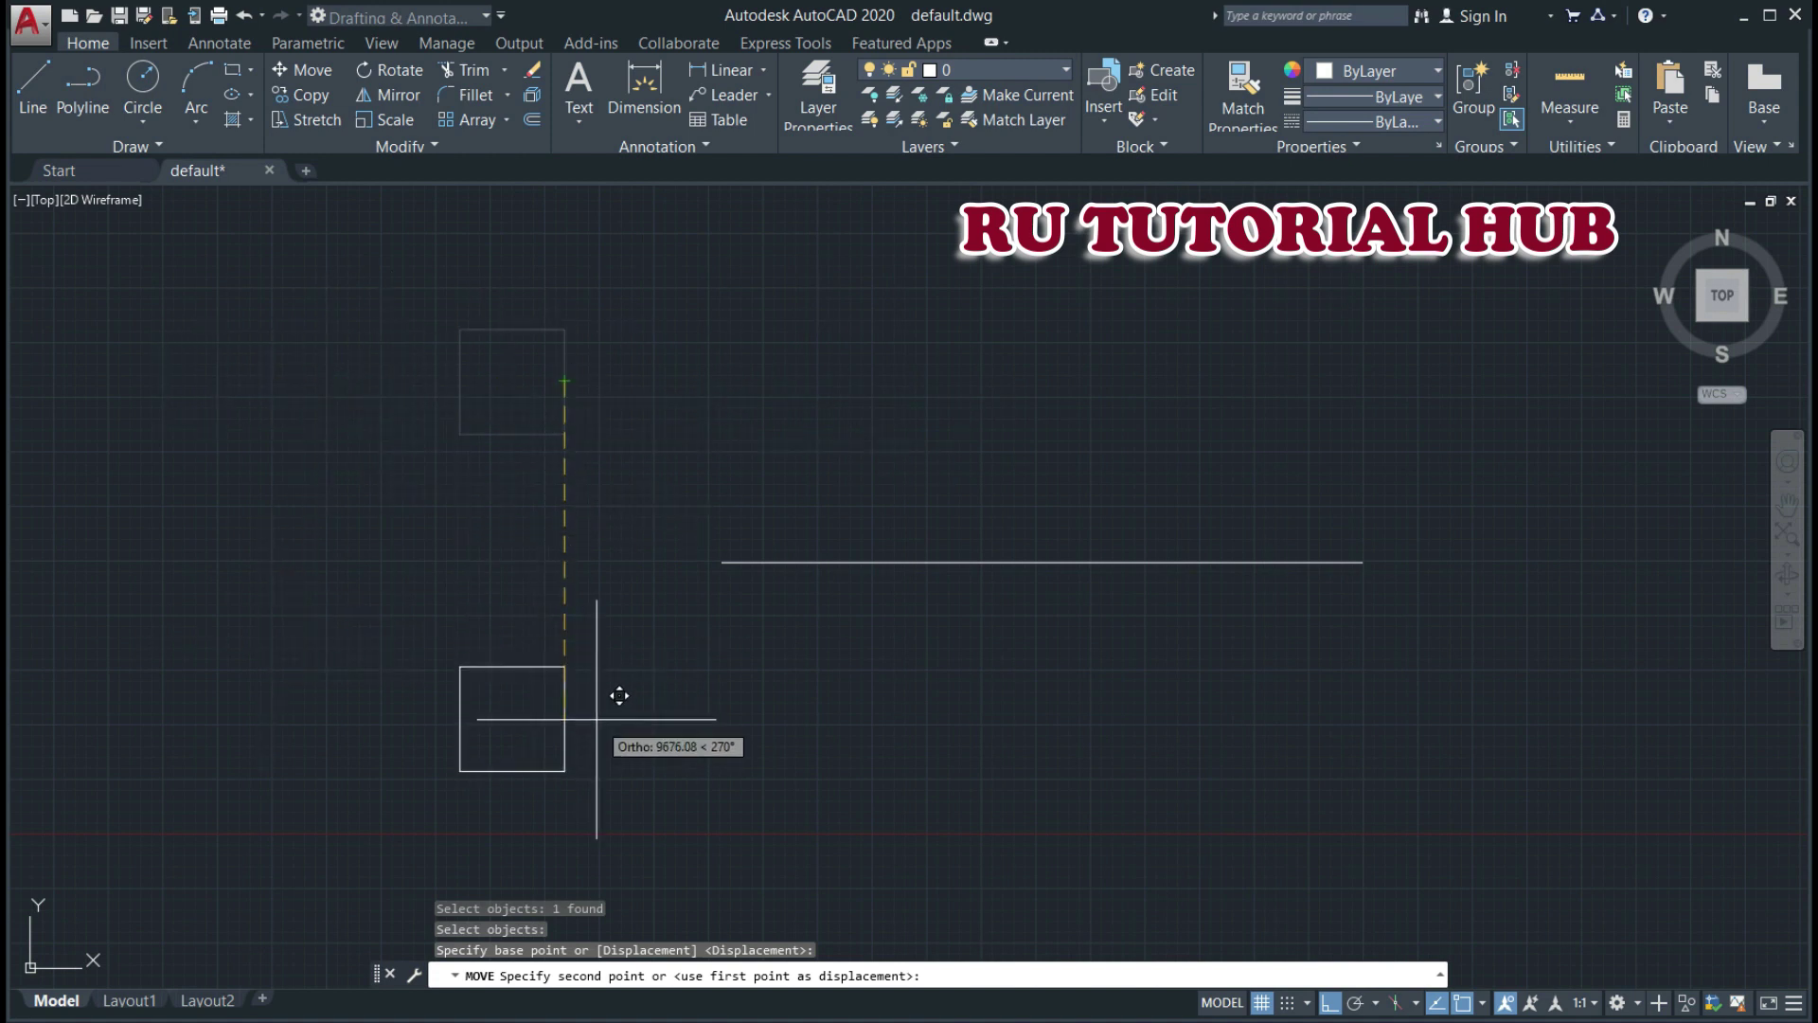
{"action": "key", "text": "F8"}
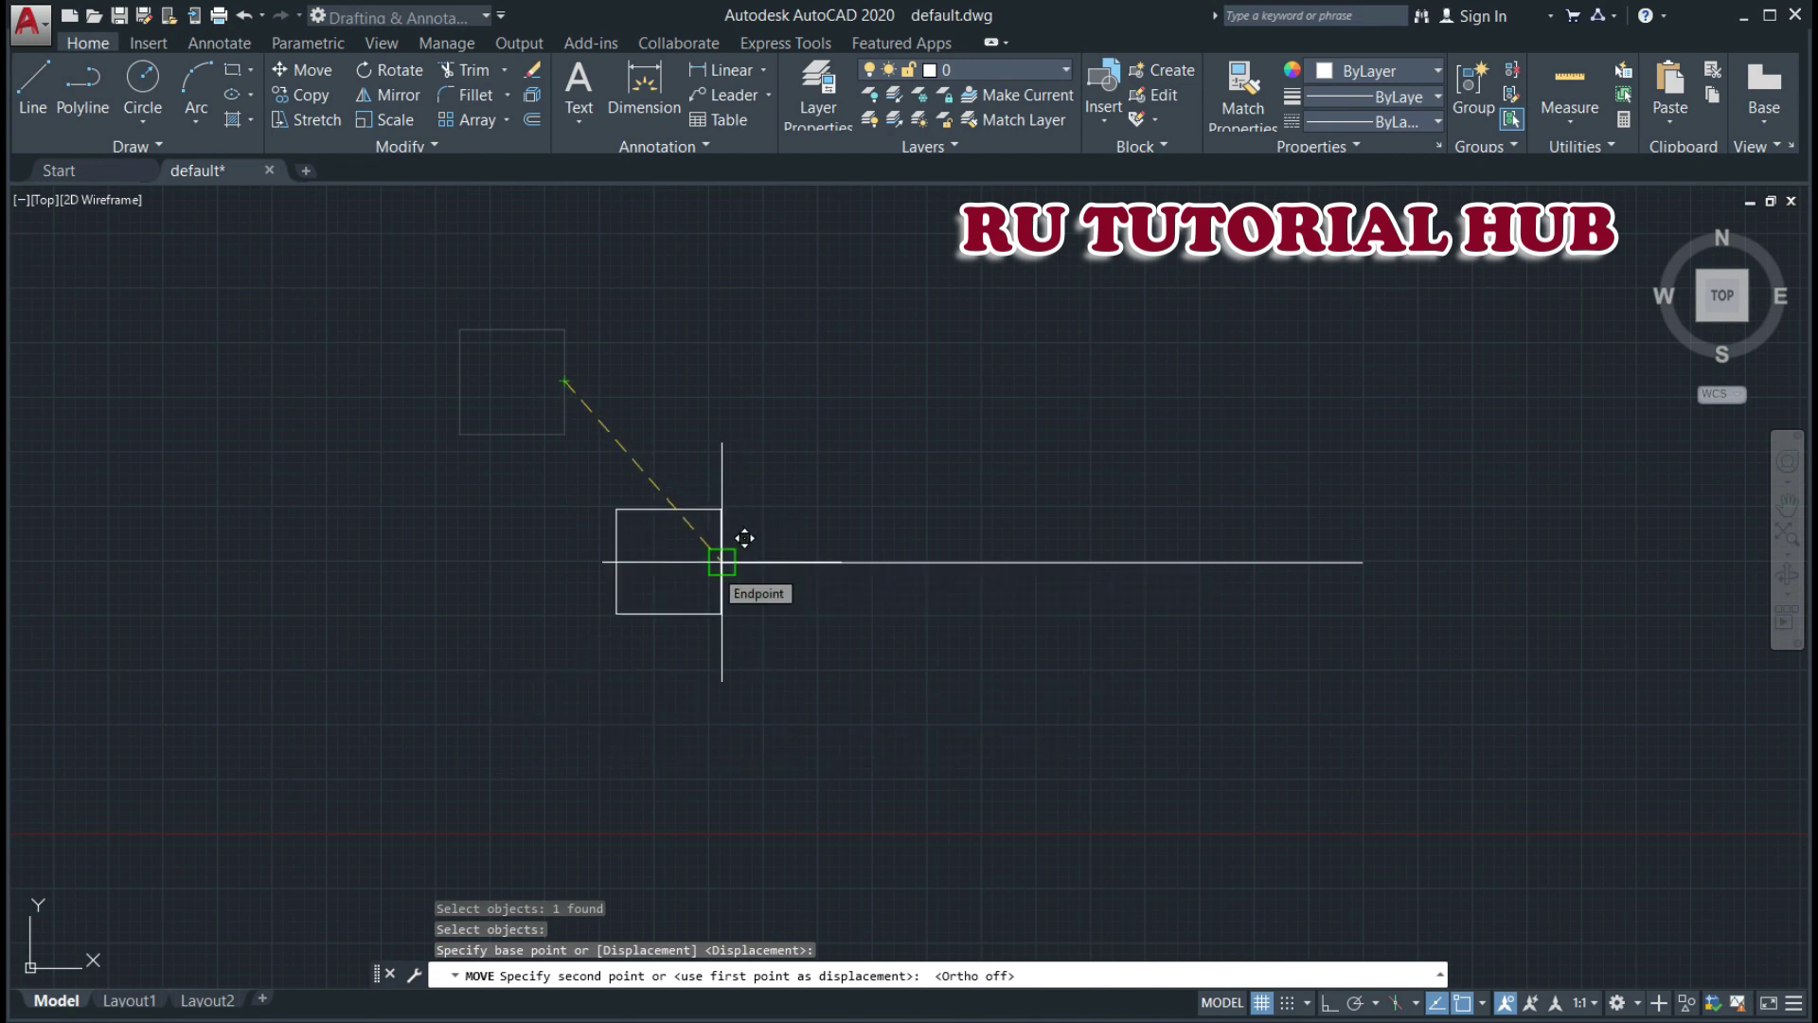
{"action": "left_click", "coordinate": [721, 562]}
{"action": "key", "text": "Escape"}
{"action": "key", "text": "Escape"}
{"action": "key", "text": "Escape"}
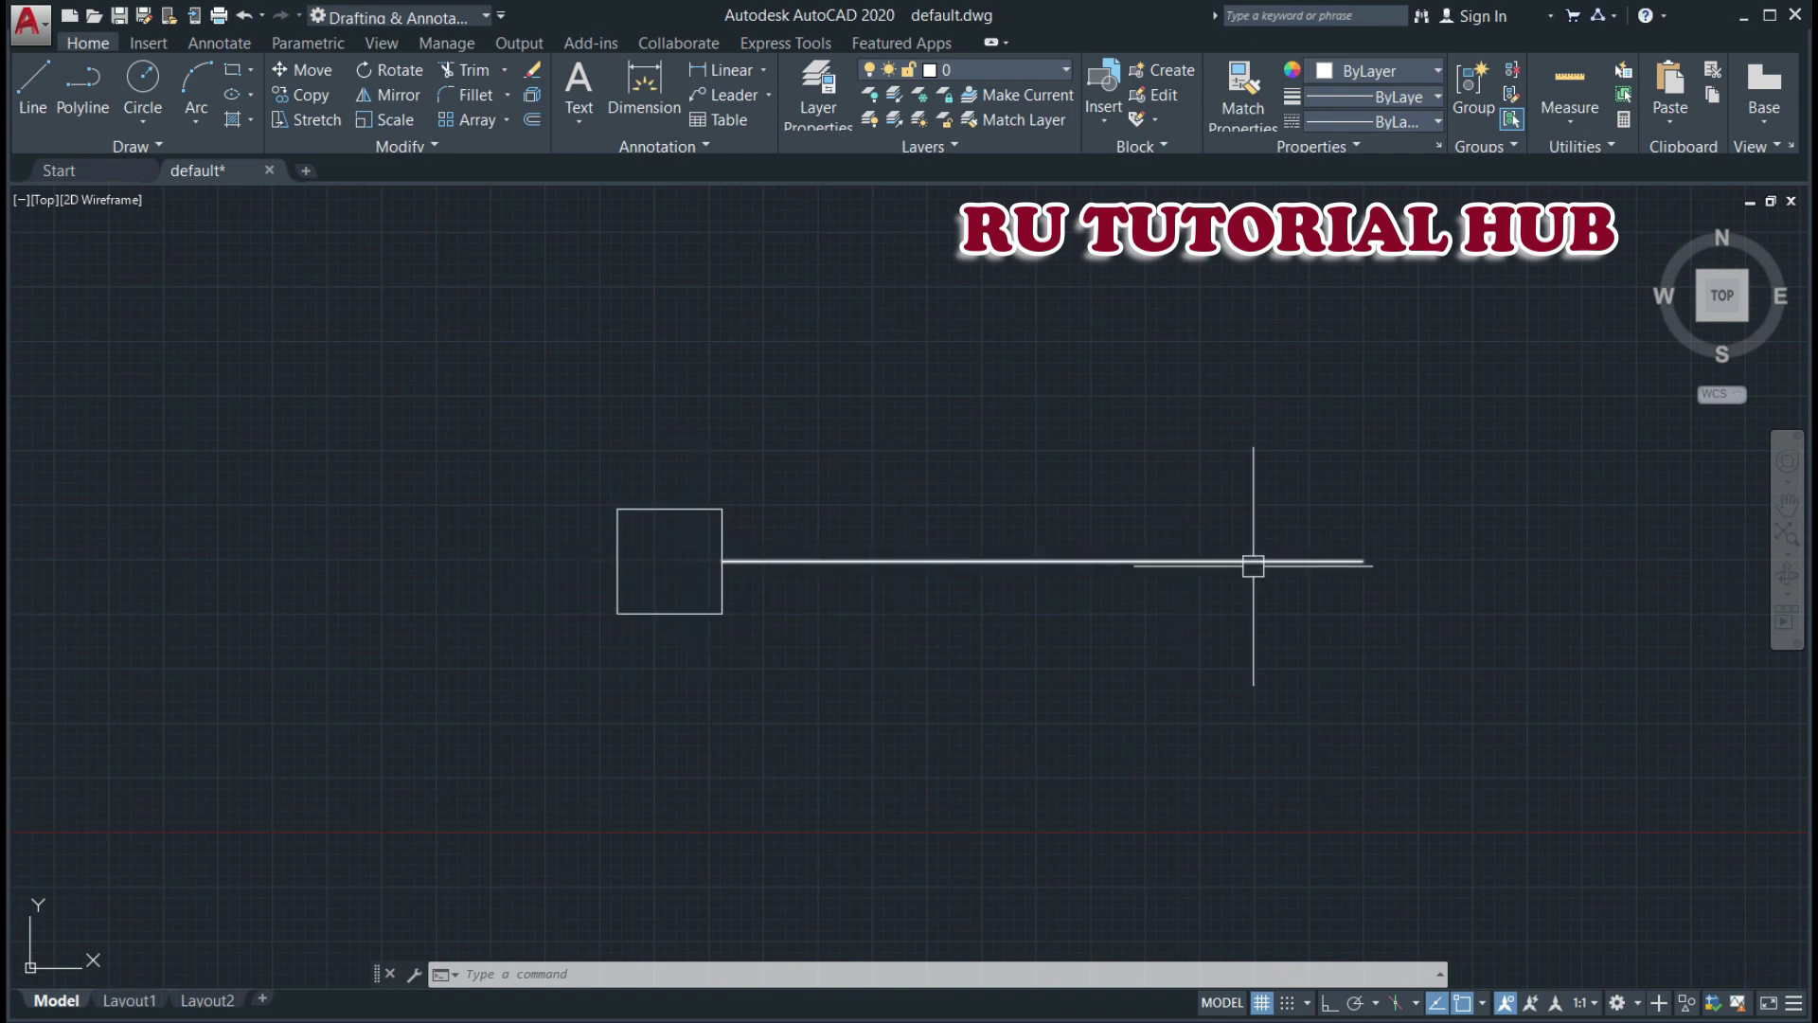
{"action": "mouse_move", "coordinate": [934, 558]}
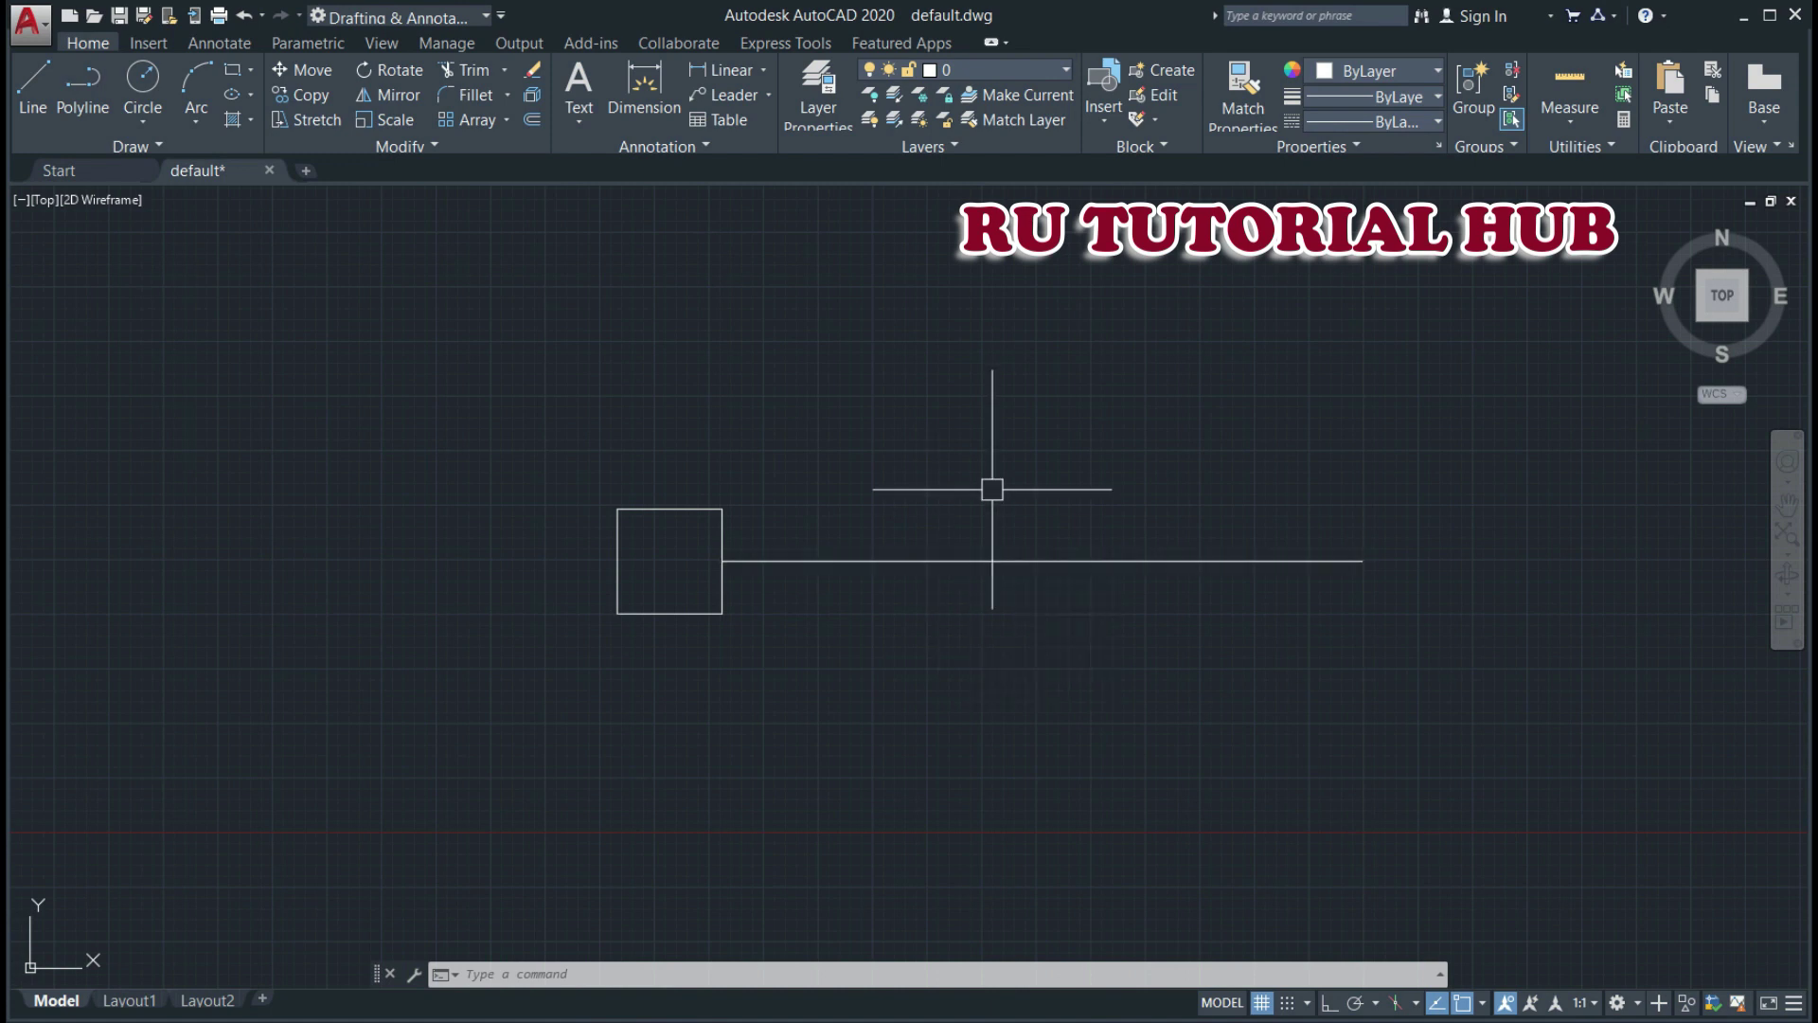
- With Ortho on, move the square 13000 units right from its left-edge midpoint along the line
{"action": "key", "text": "Escape"}
{"action": "key", "text": "Escape"}
{"action": "type", "text": "M"}
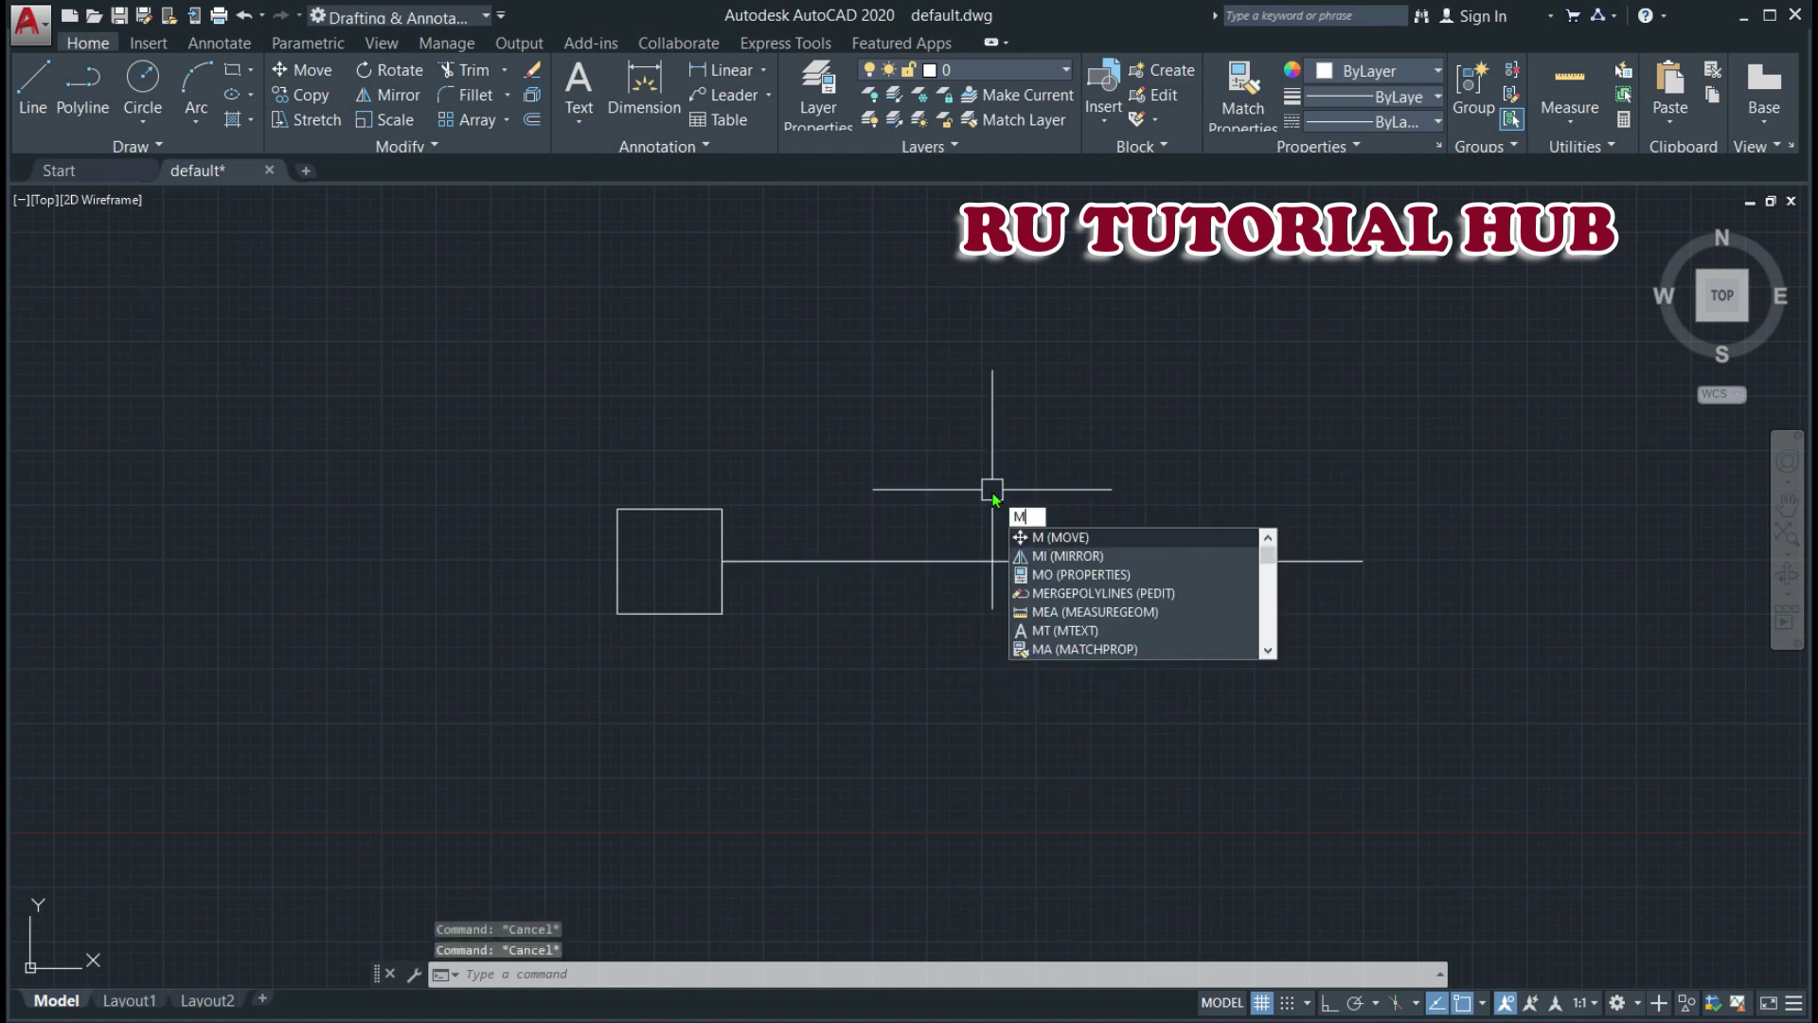
{"action": "key", "text": "Return"}
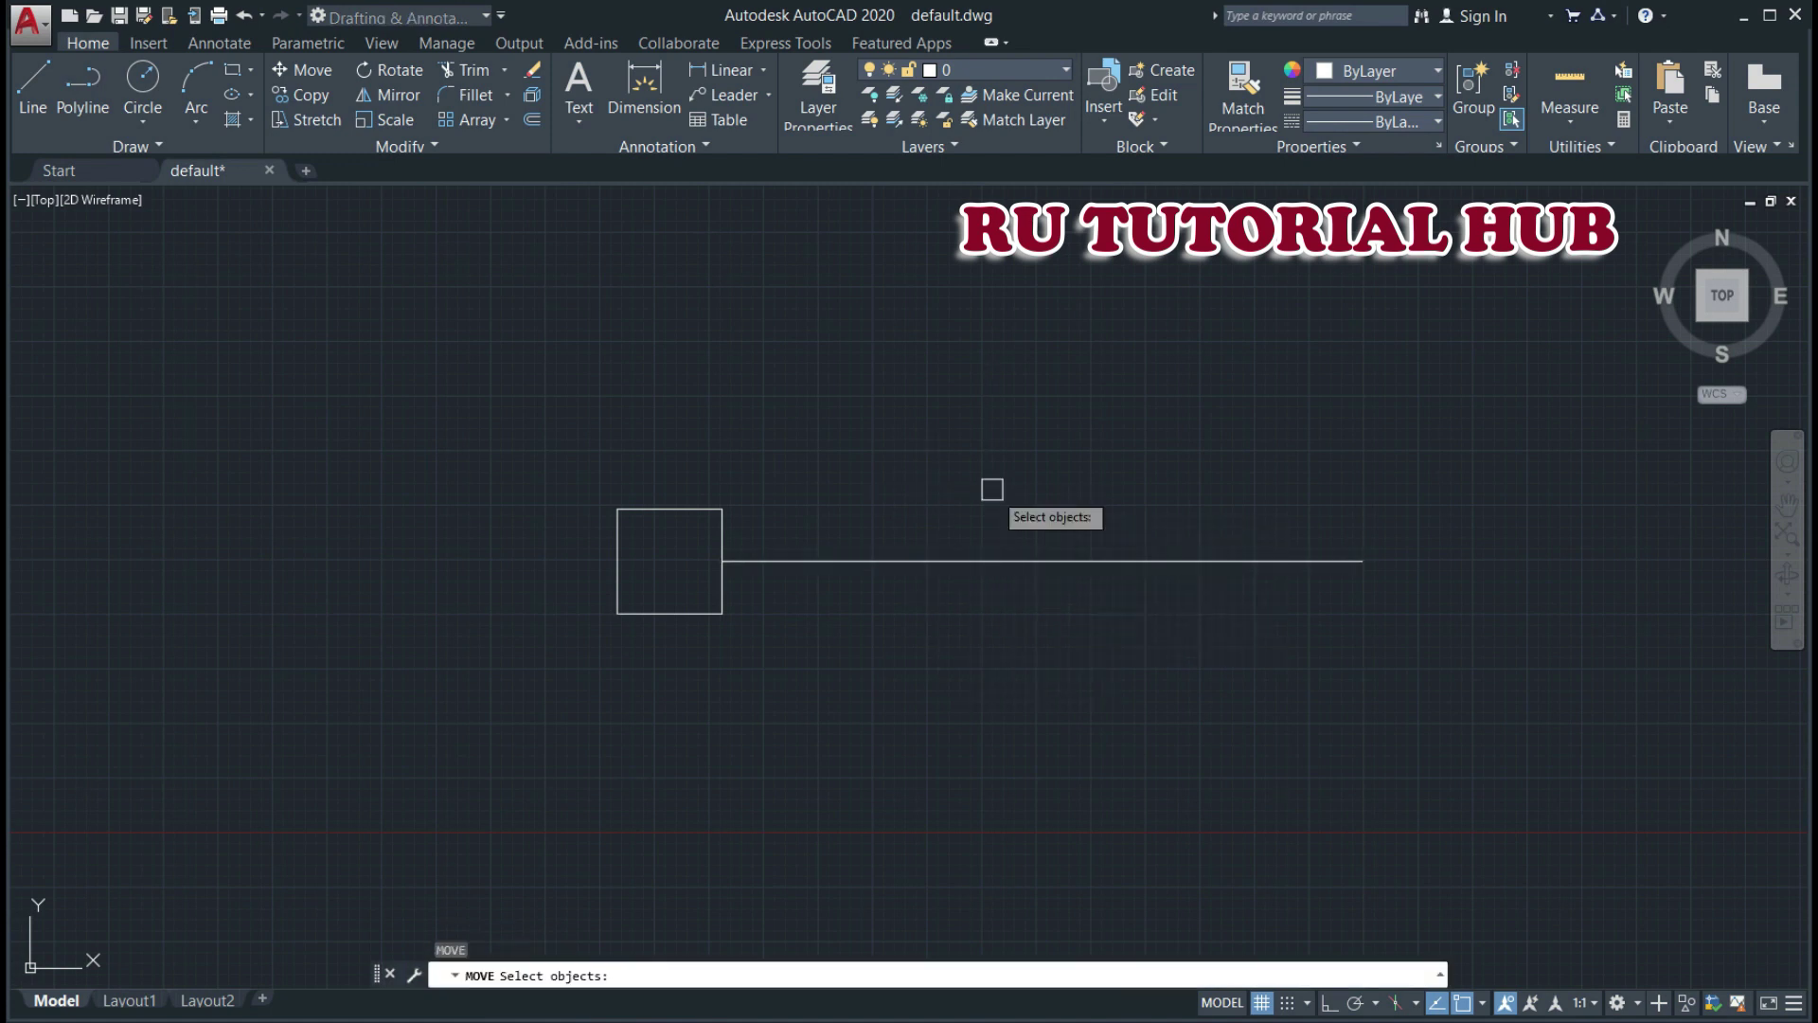
{"action": "left_click", "coordinate": [717, 528]}
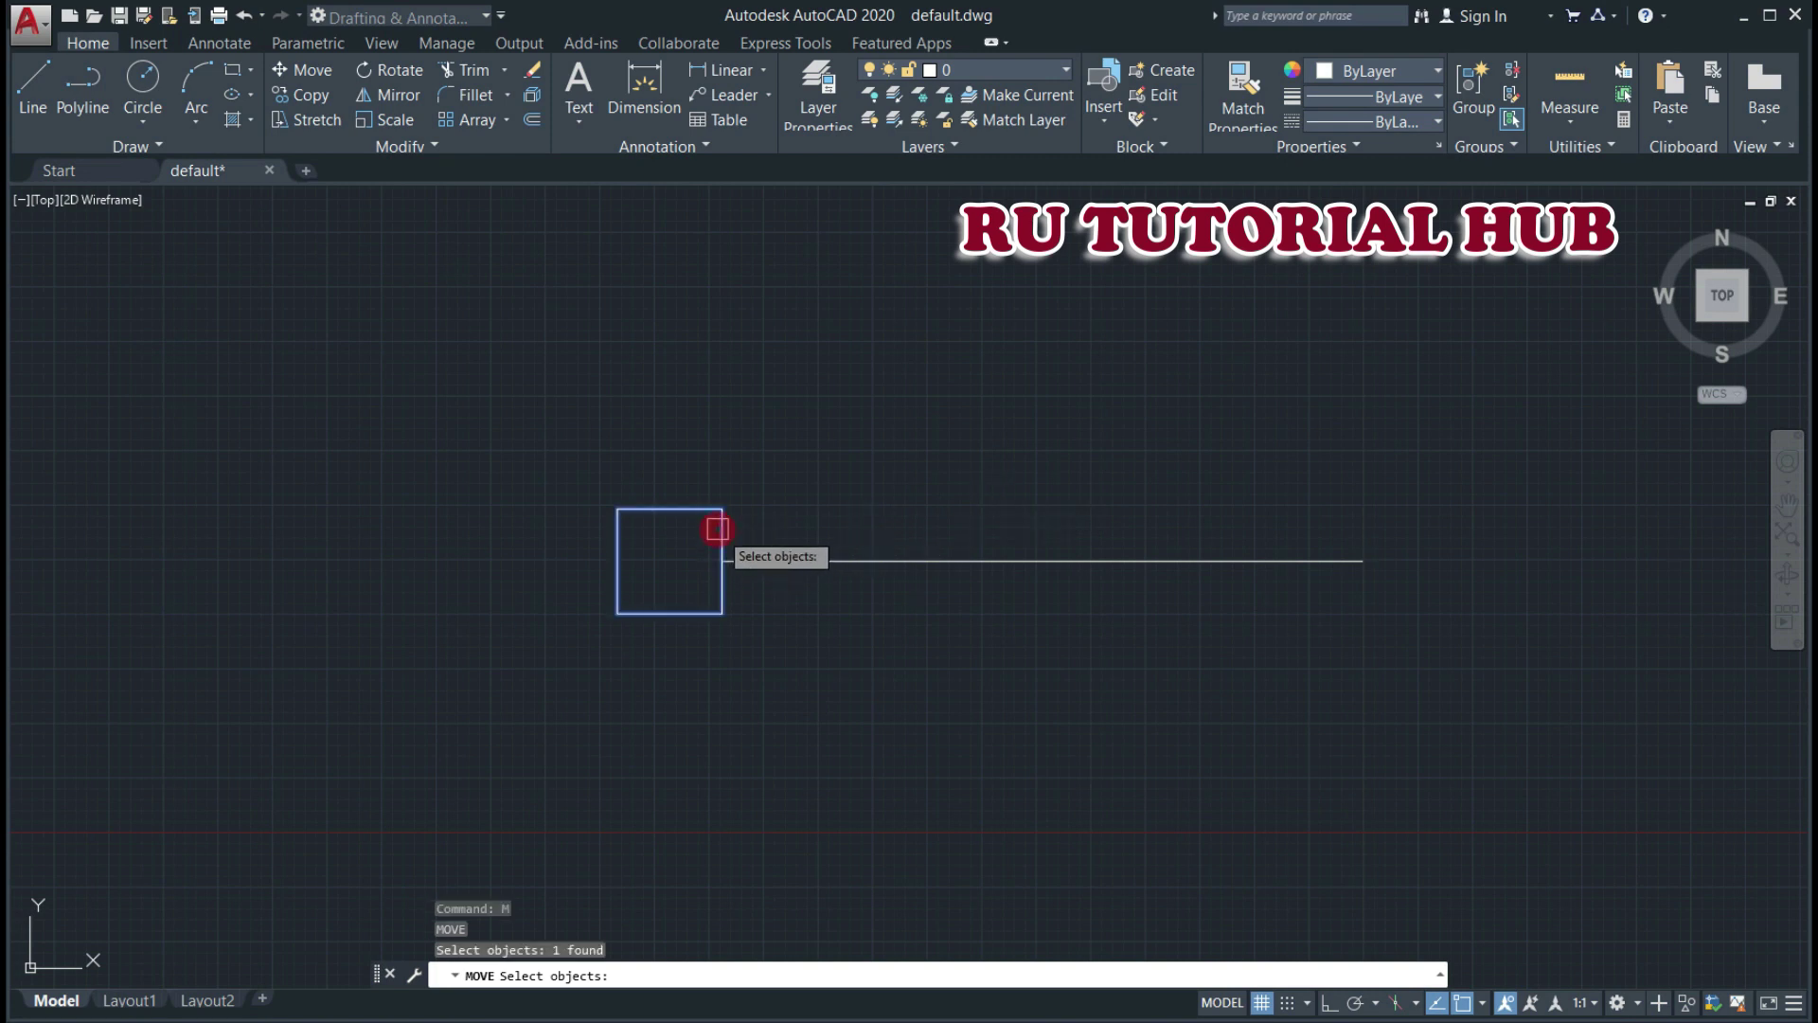
{"action": "key", "text": "Return"}
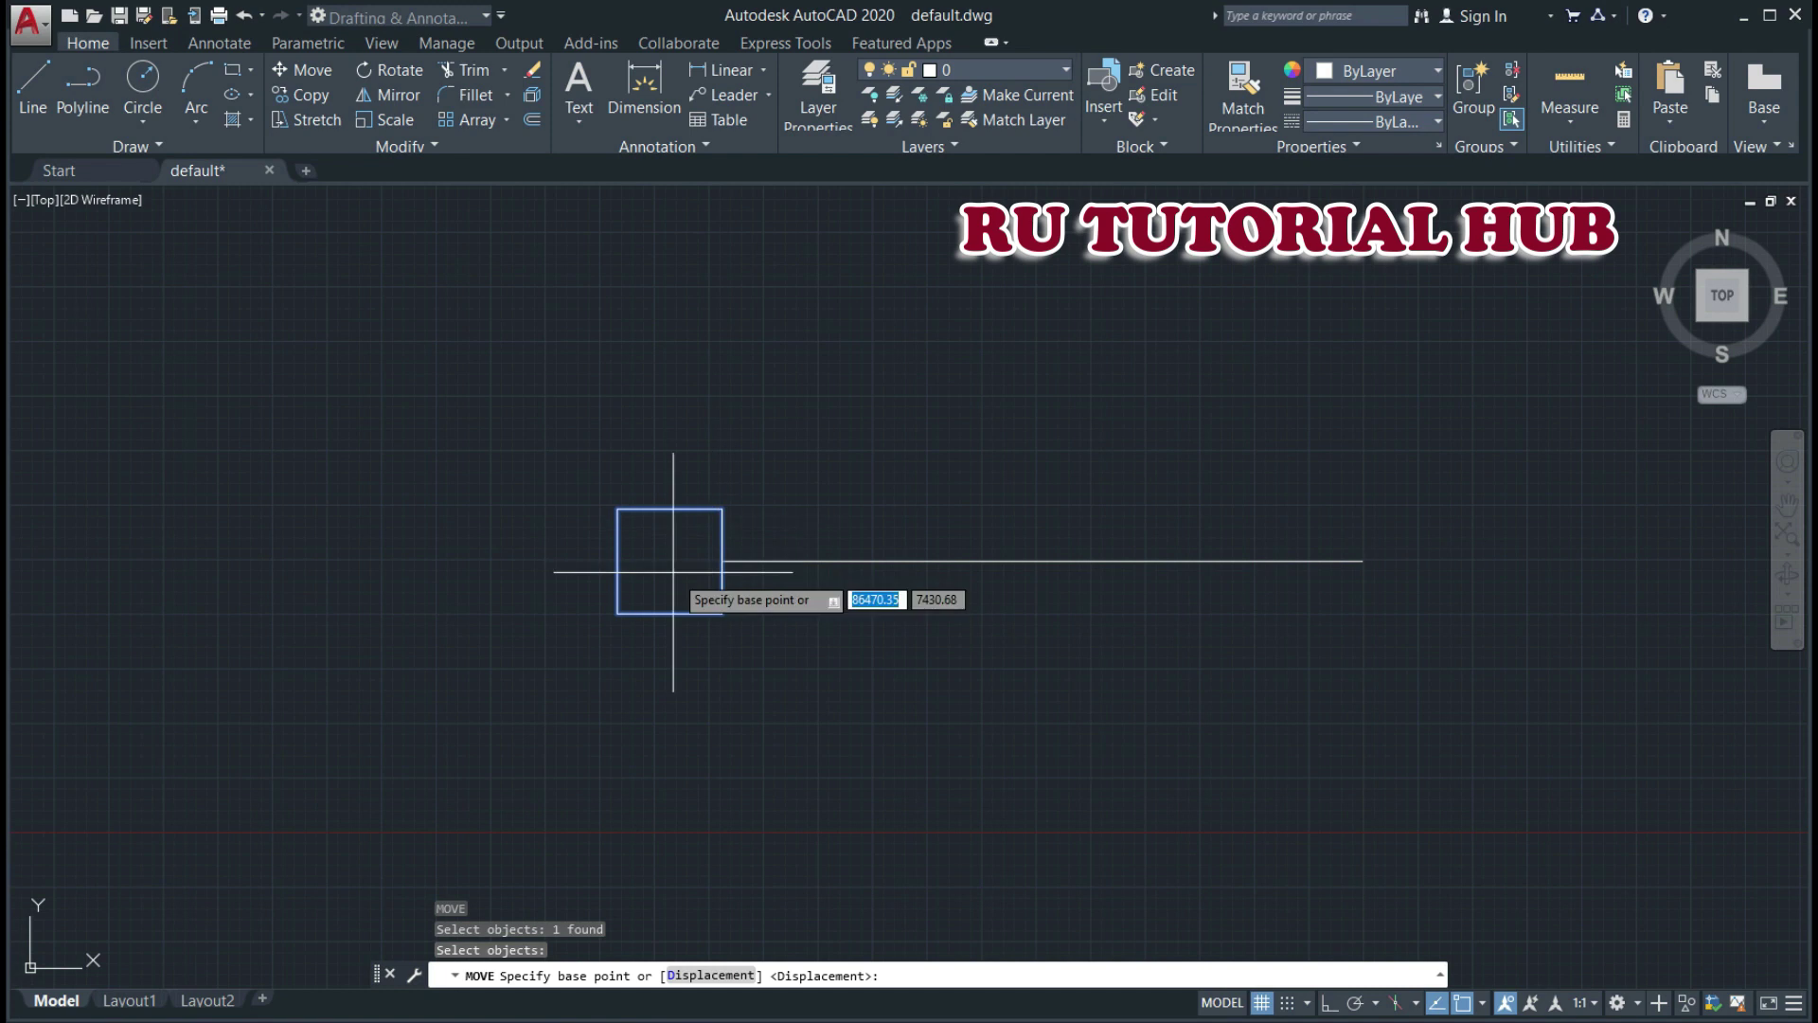
{"action": "left_click", "coordinate": [617, 563]}
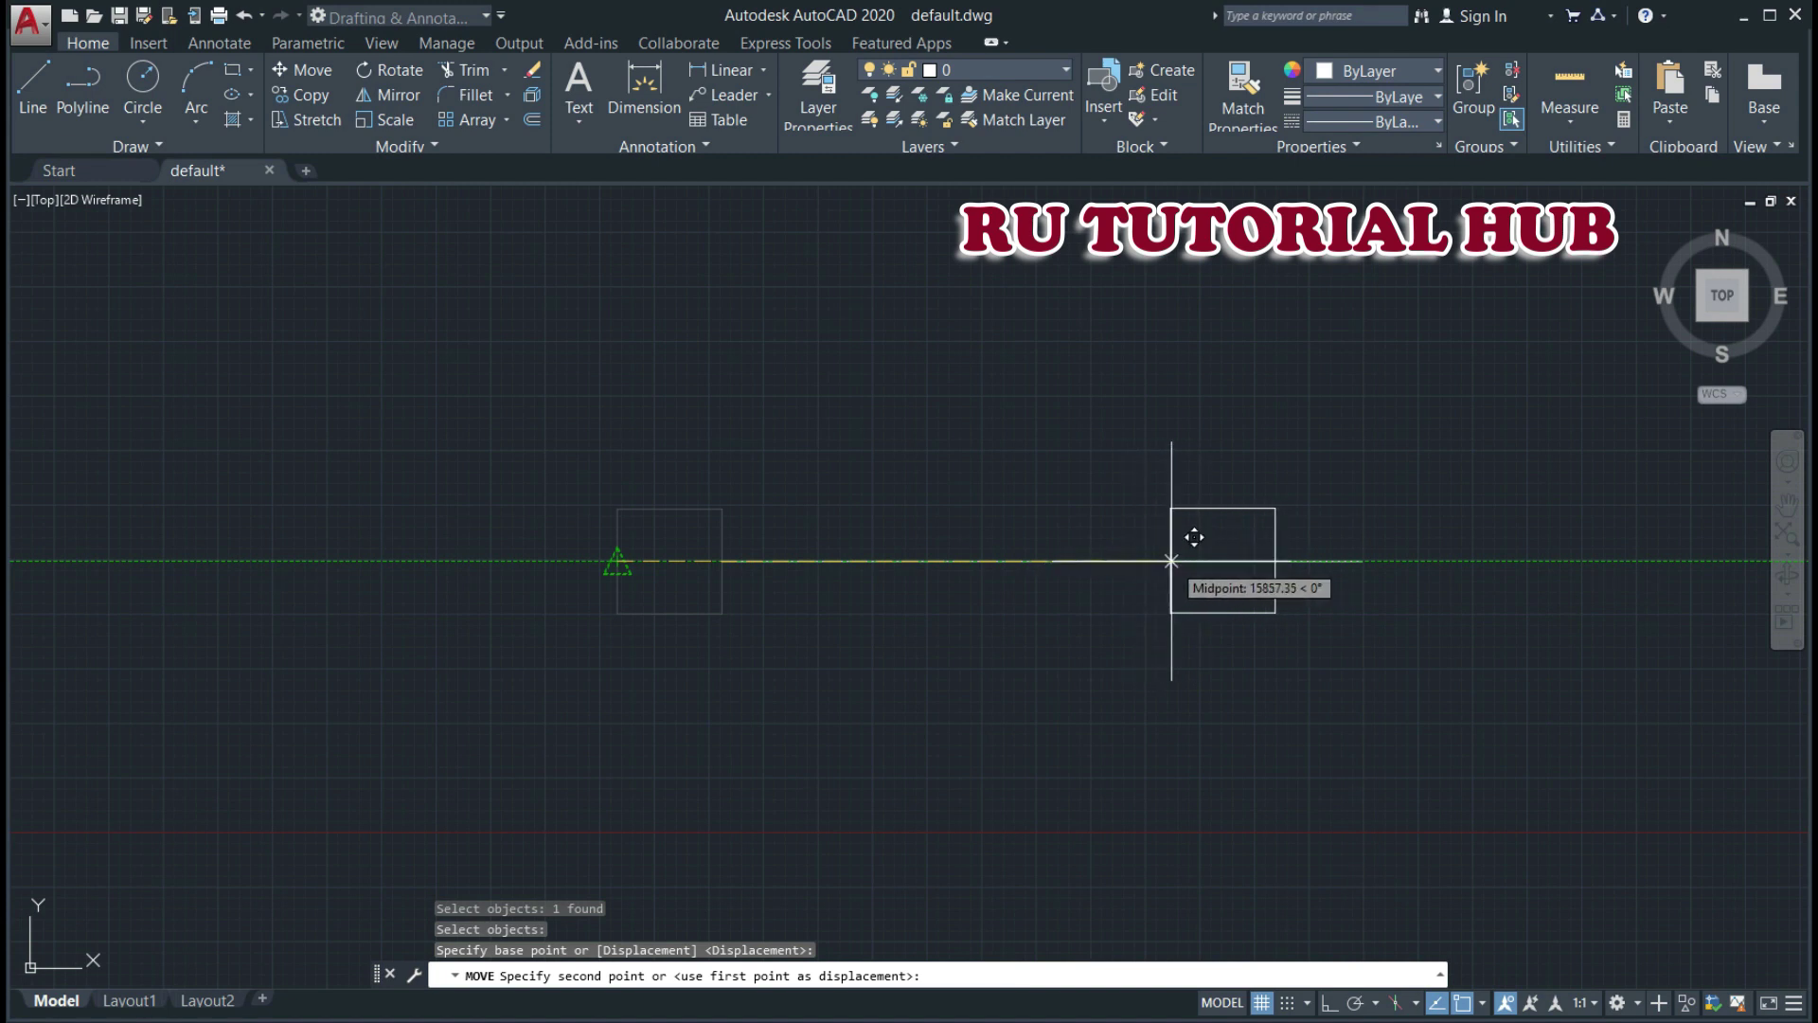
{"action": "key", "text": "F8"}
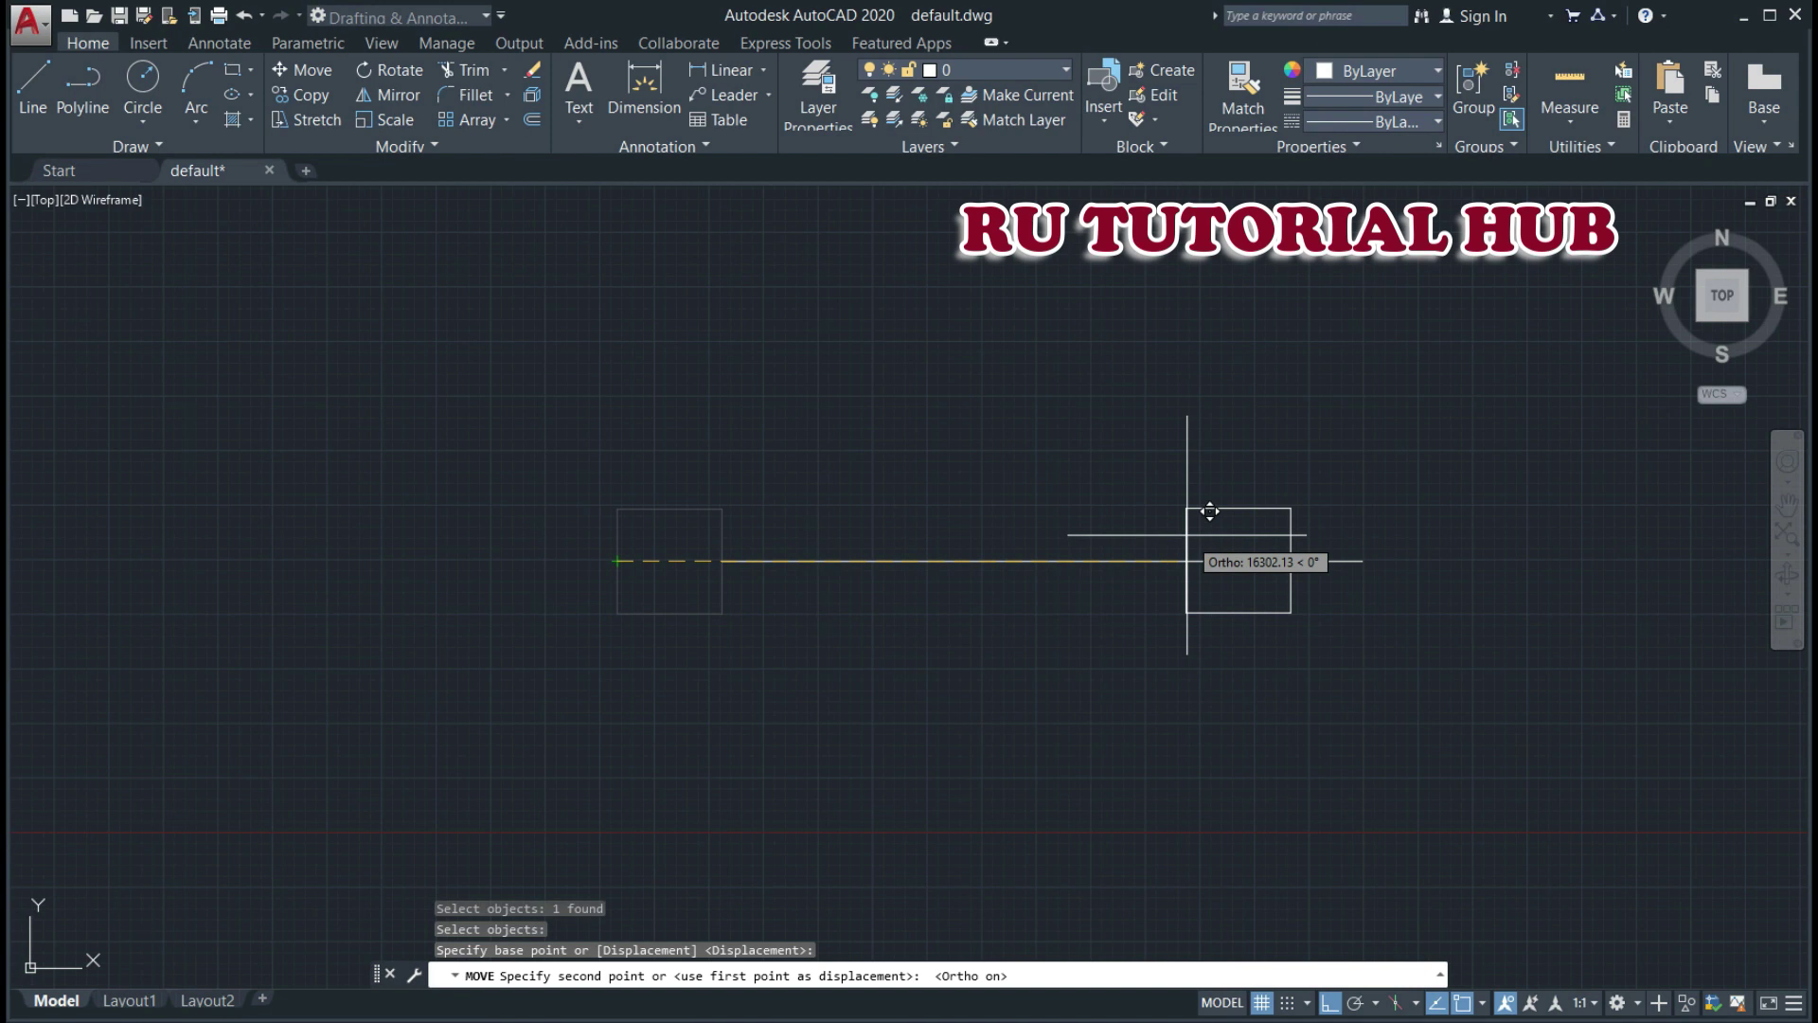
{"action": "type", "text": "13000"}
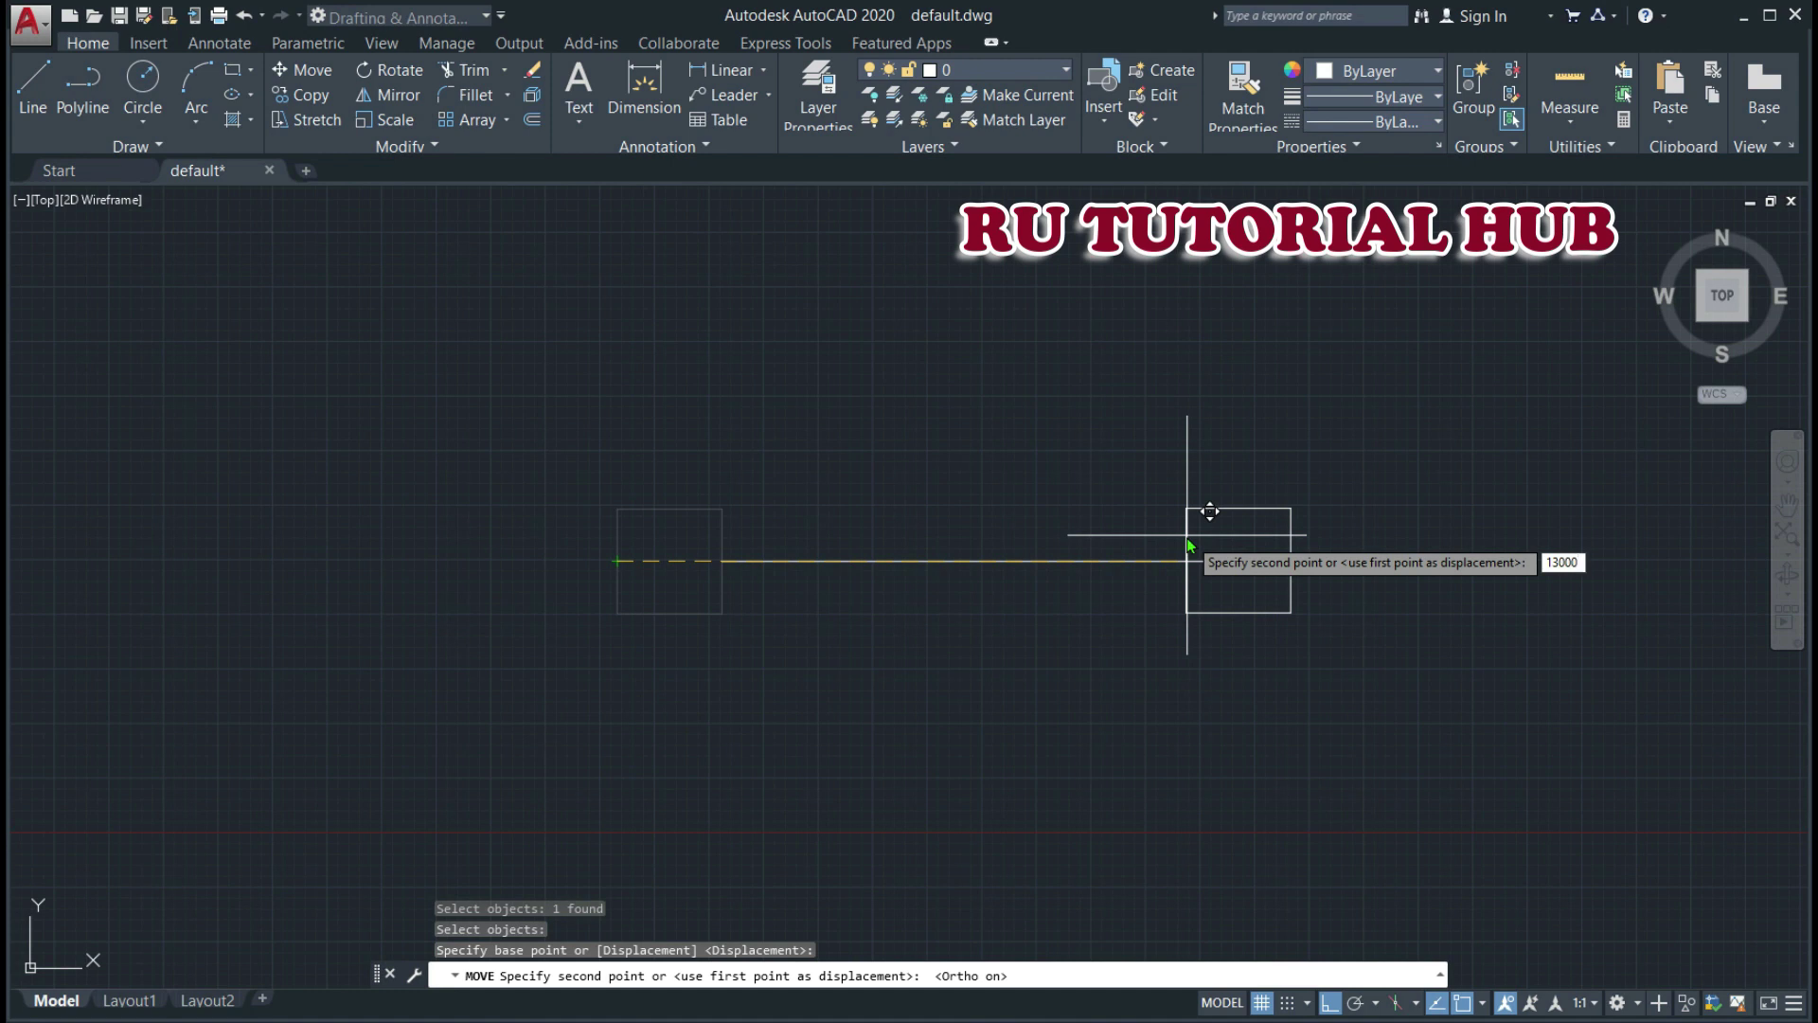
{"action": "key", "text": "Return"}
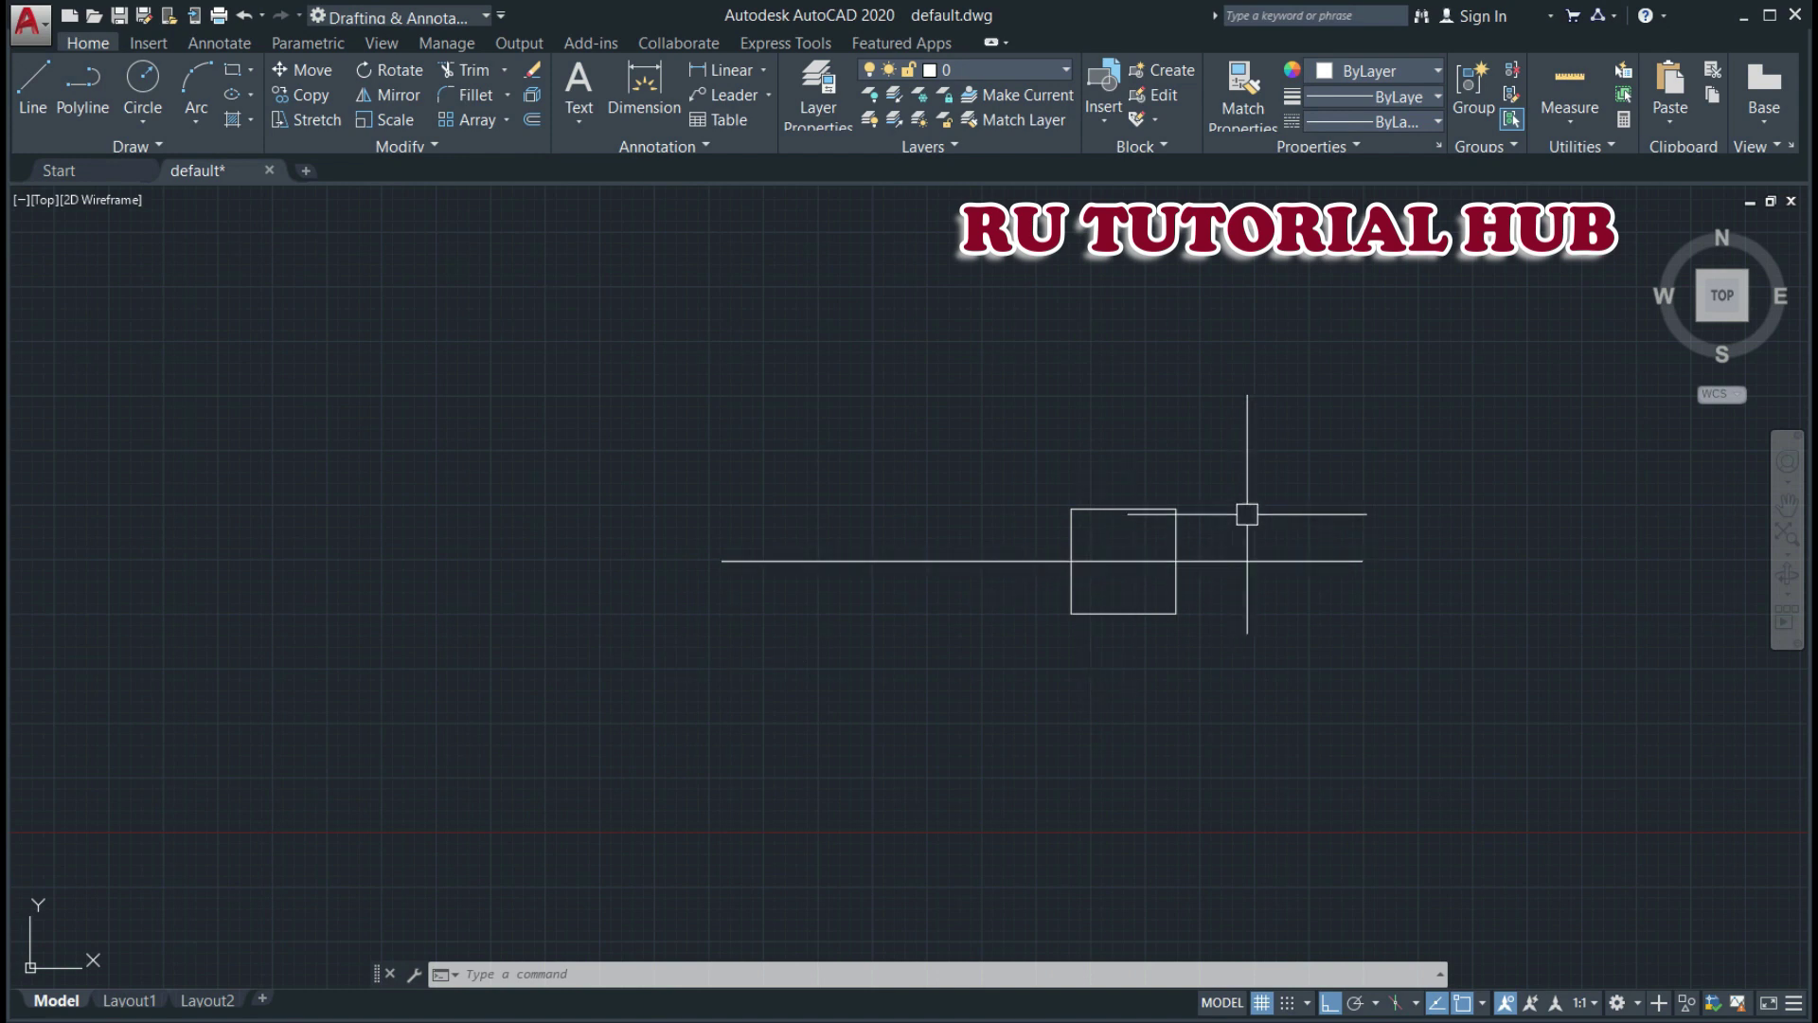
{"action": "key", "text": "ctrl+z"}
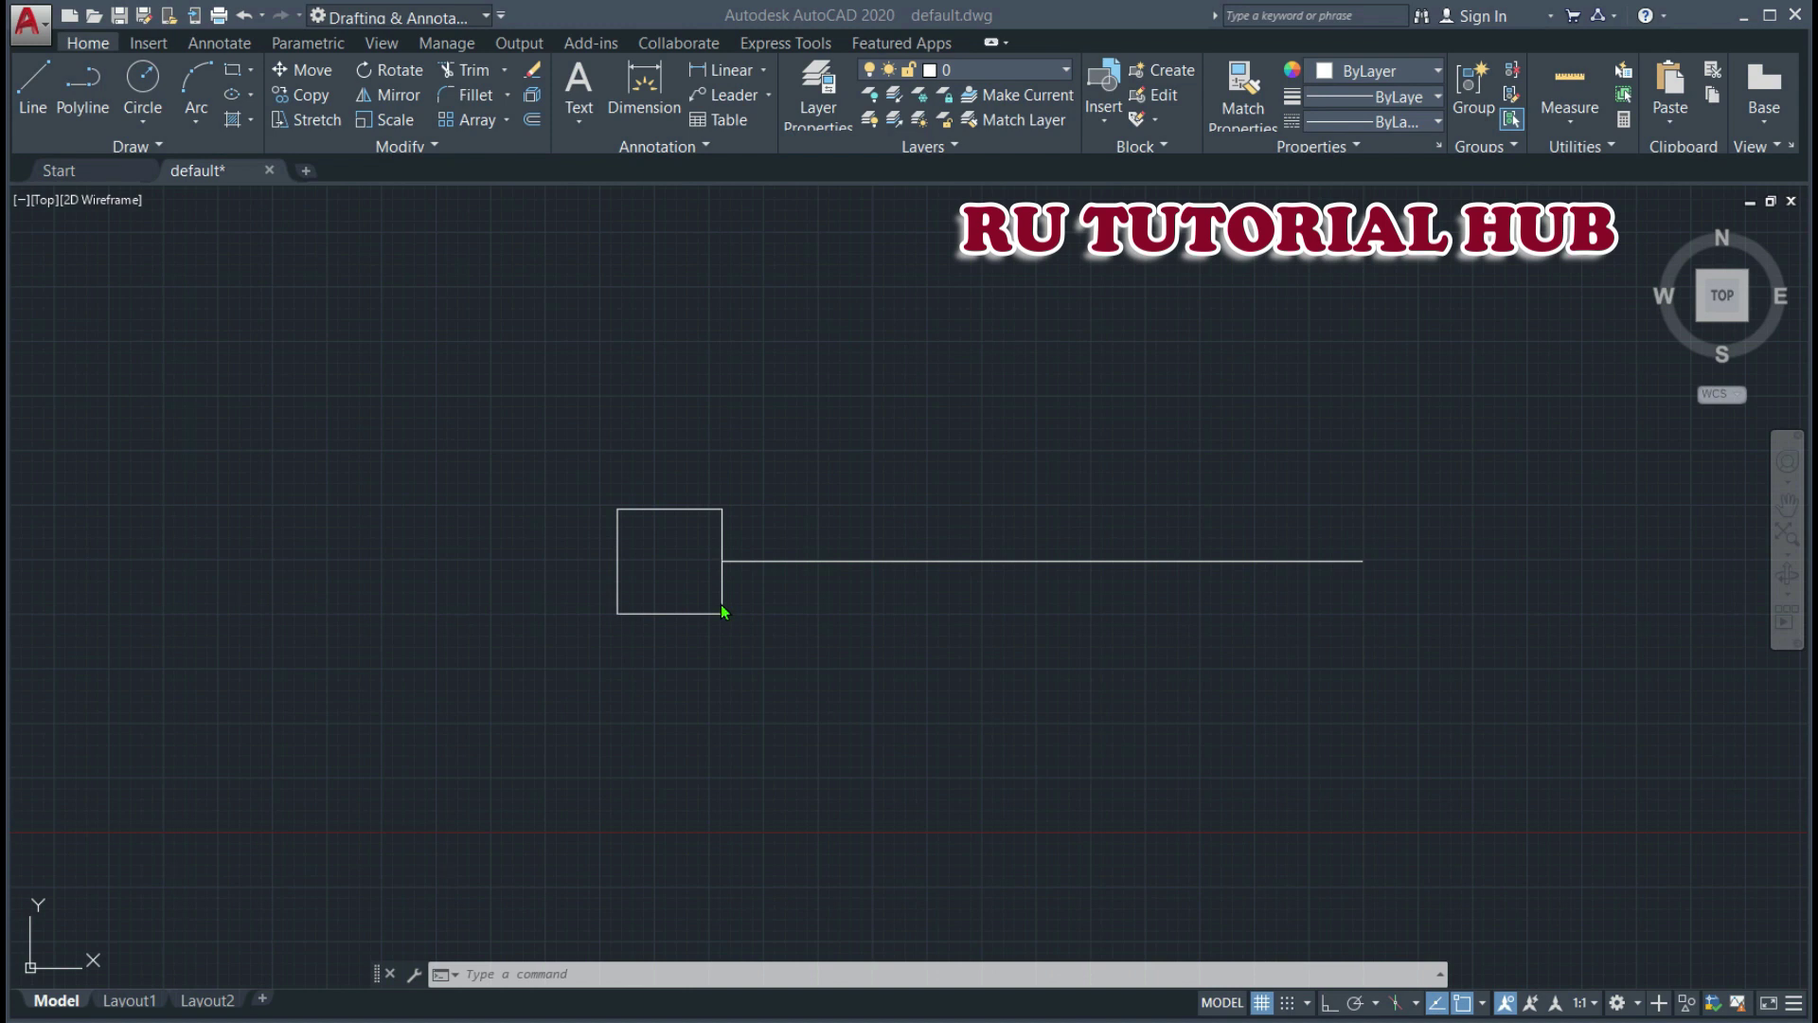
{"action": "left_click", "coordinate": [764, 630]}
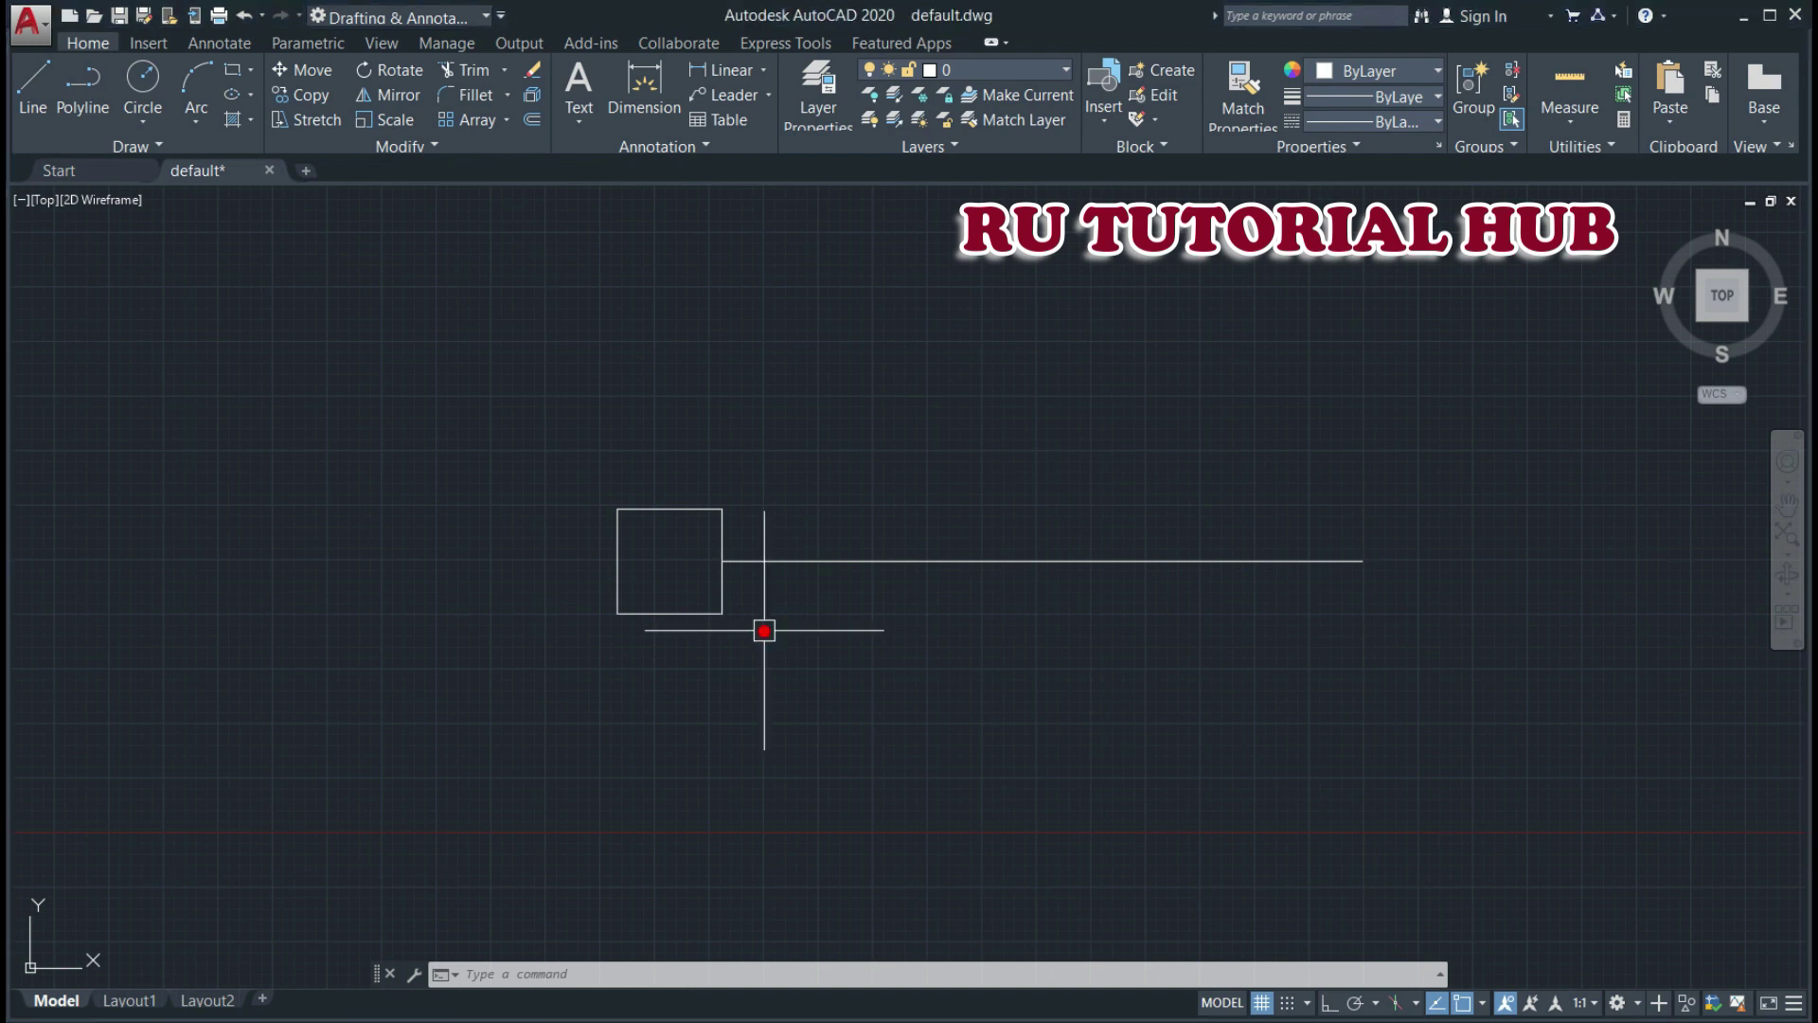
{"action": "type", "text": "m"}
{"action": "key", "text": "Return"}
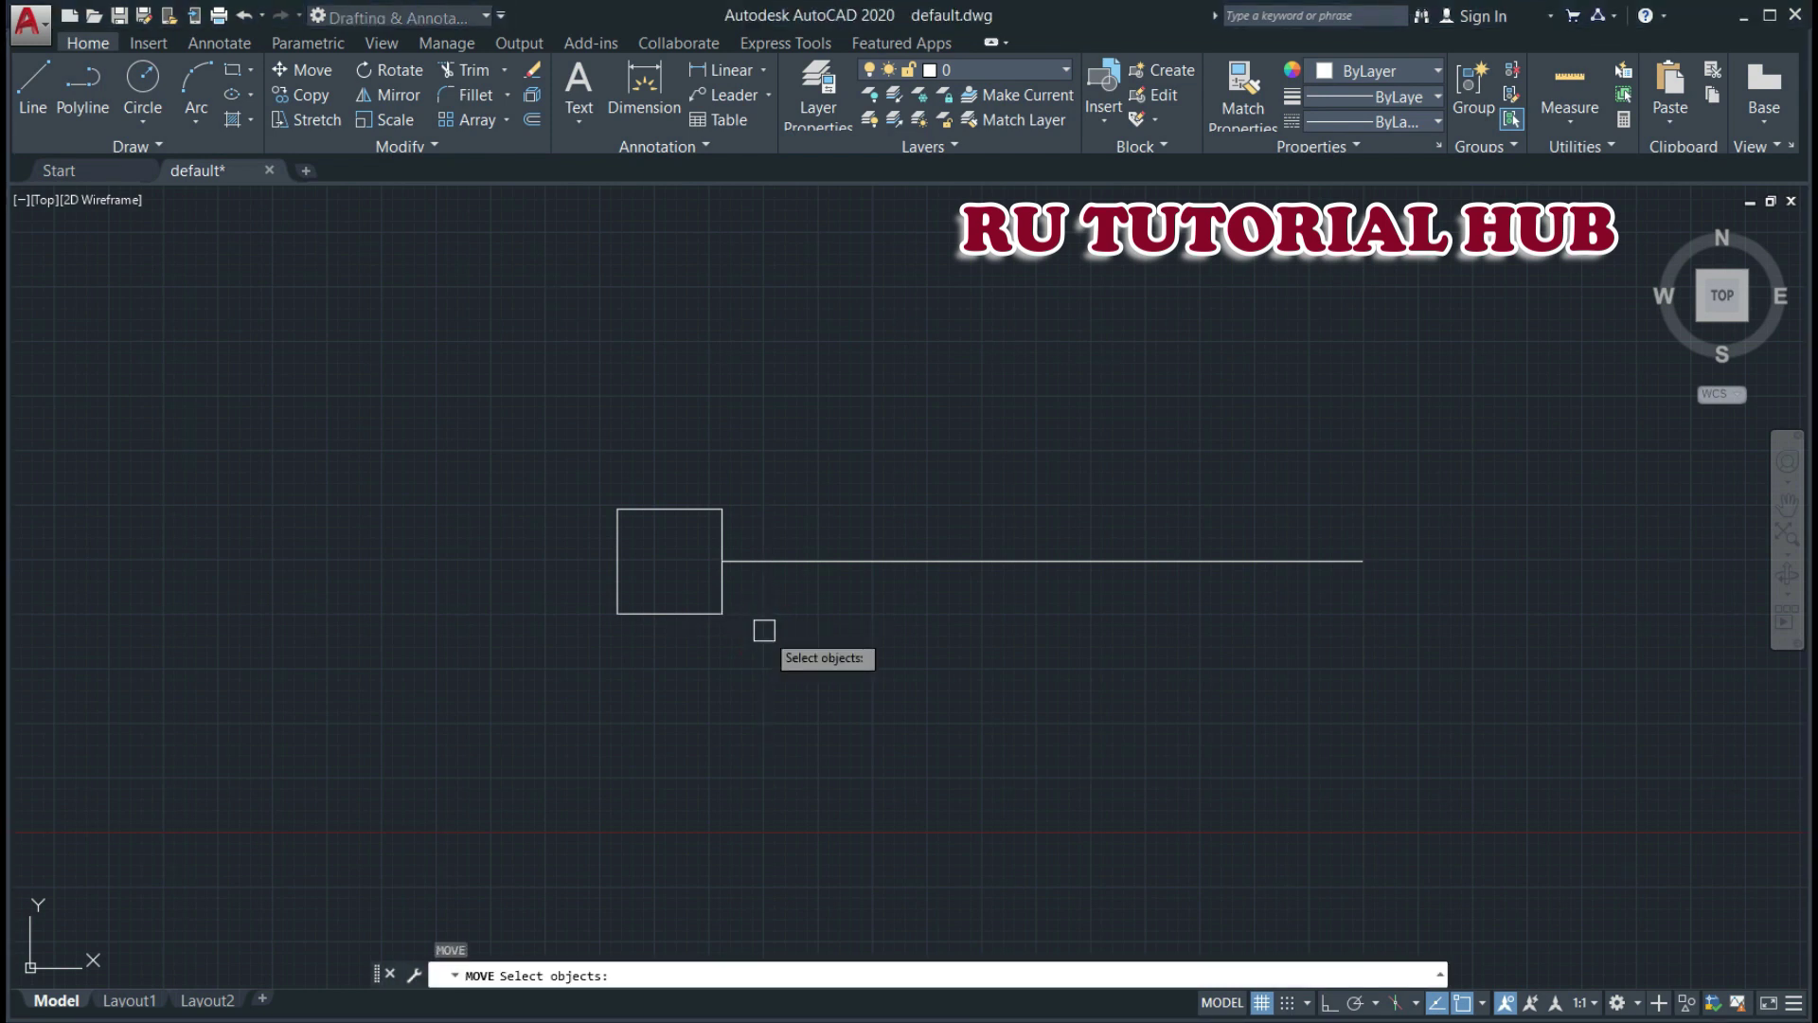
{"action": "left_click", "coordinate": [718, 524]}
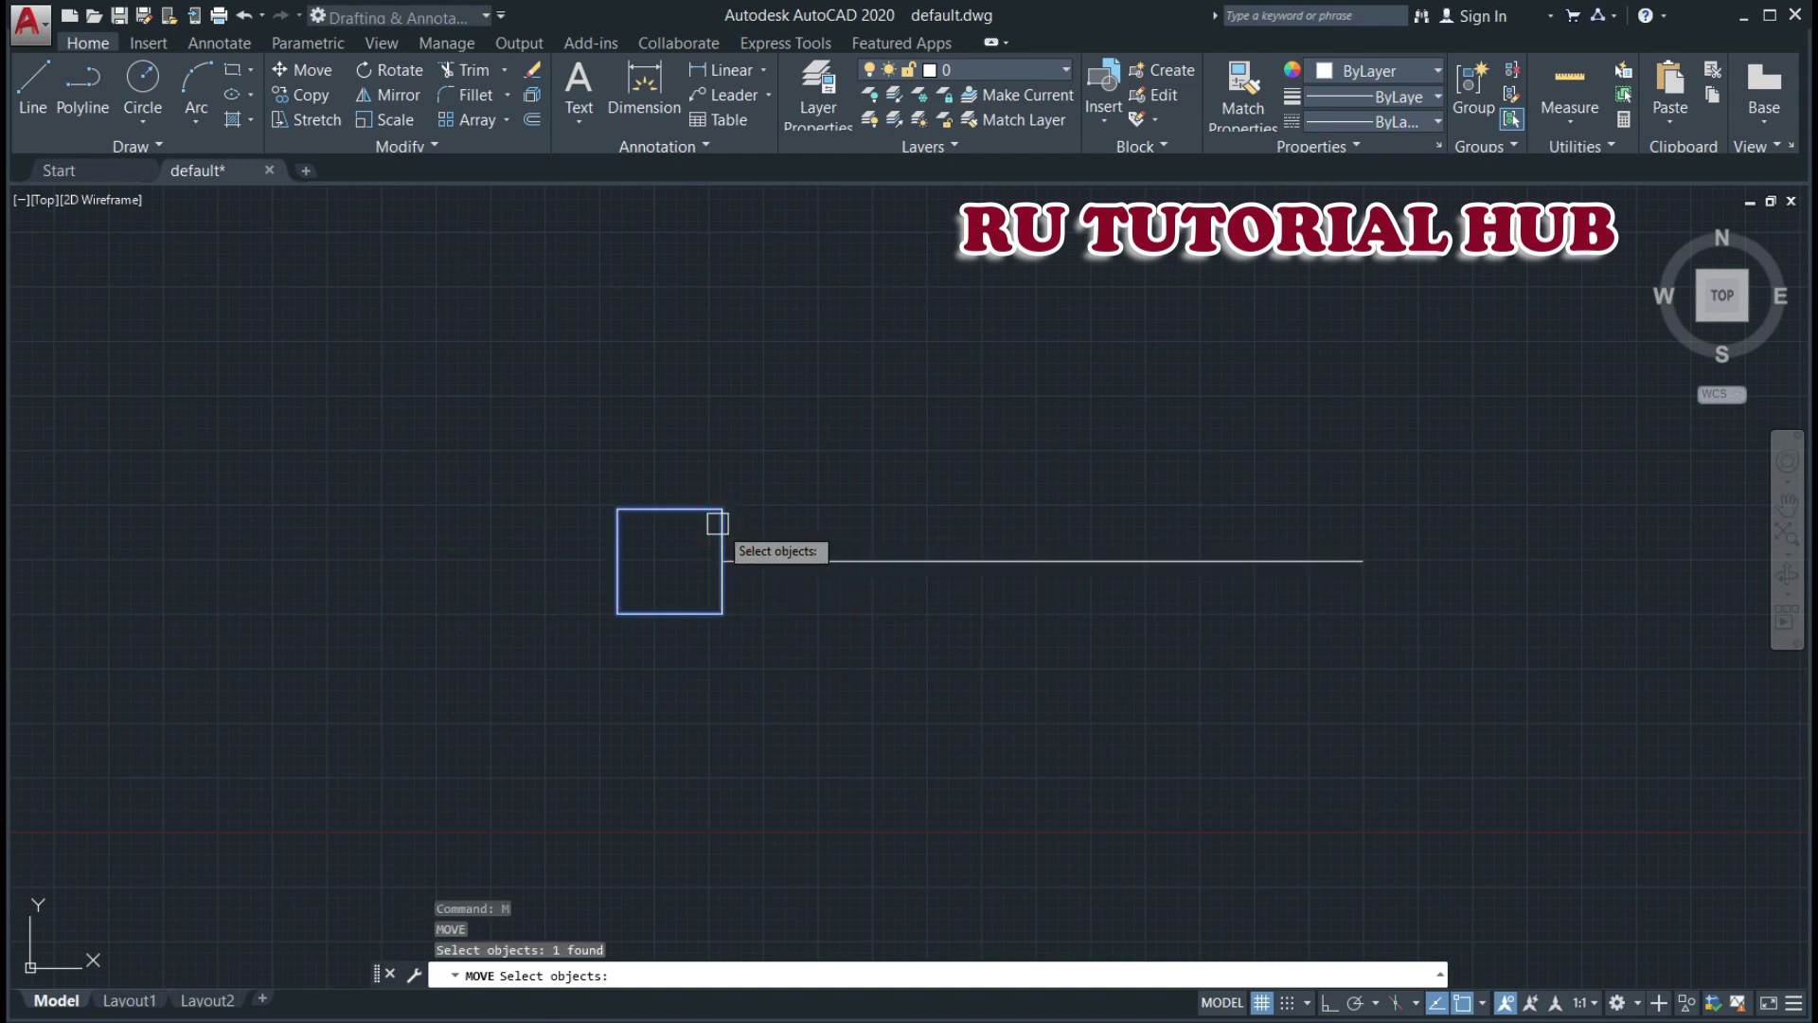
{"action": "key", "text": "Return"}
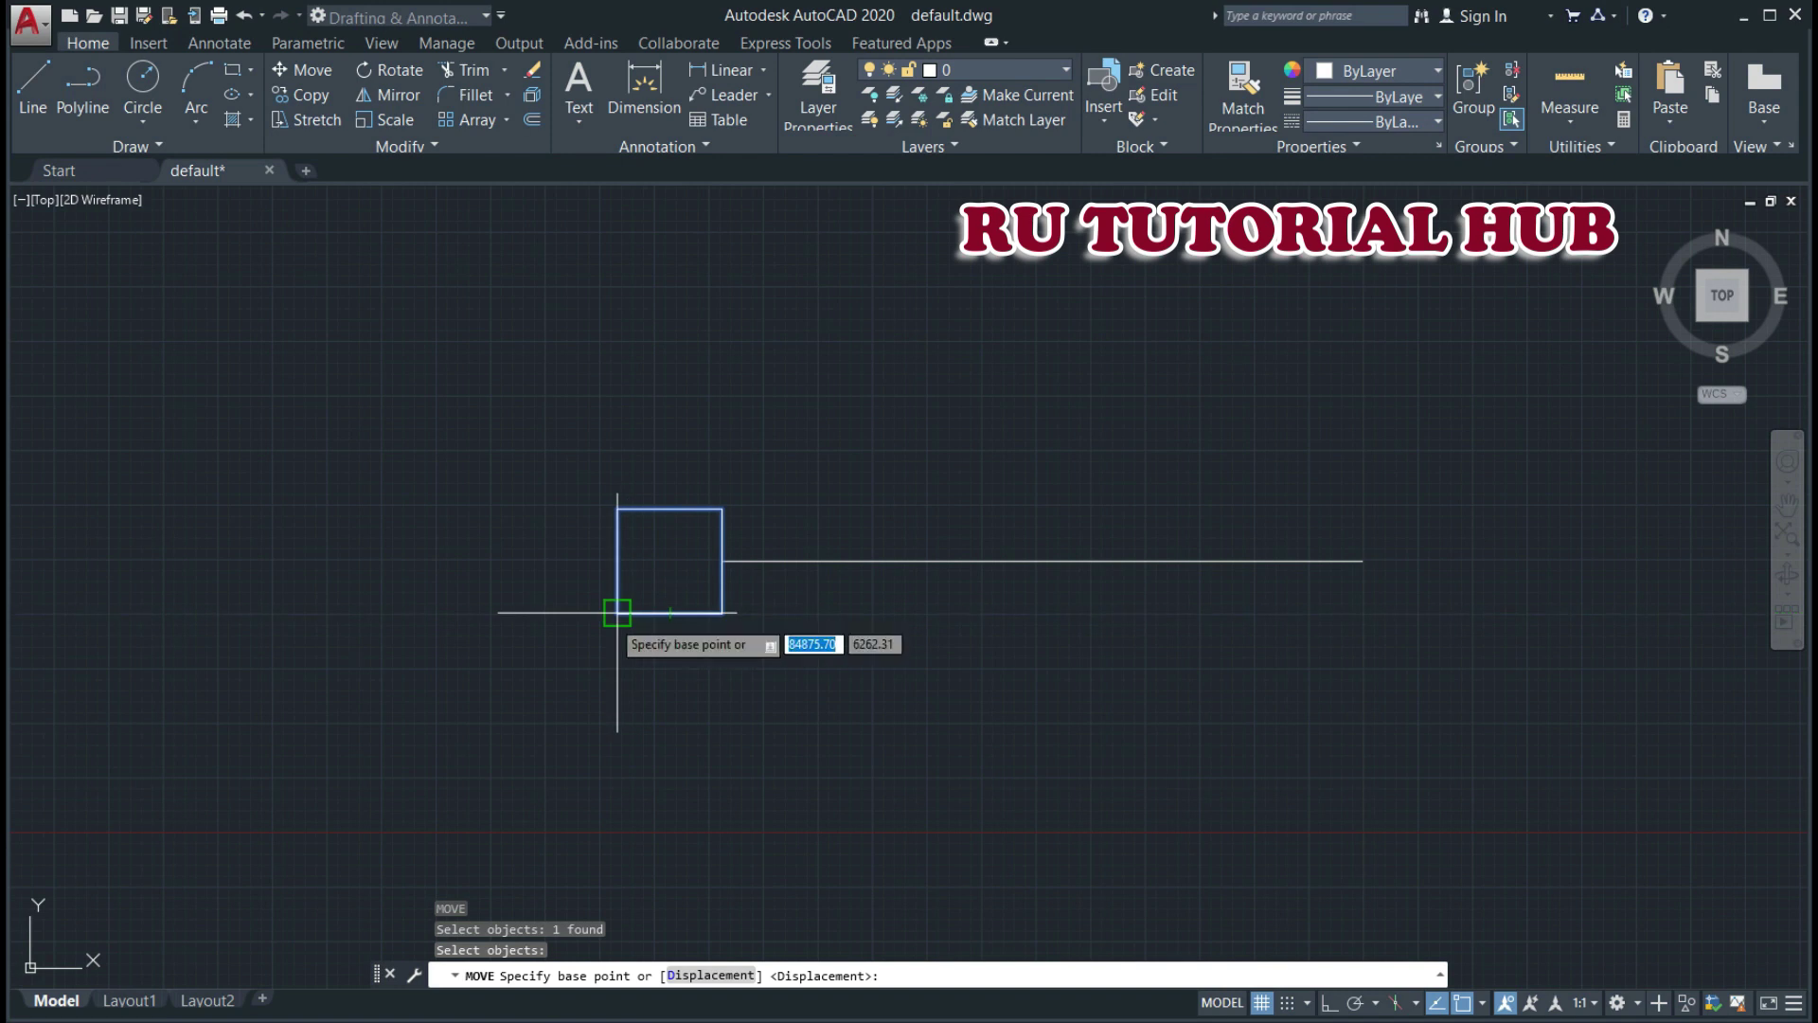
{"action": "left_click", "coordinate": [722, 561]}
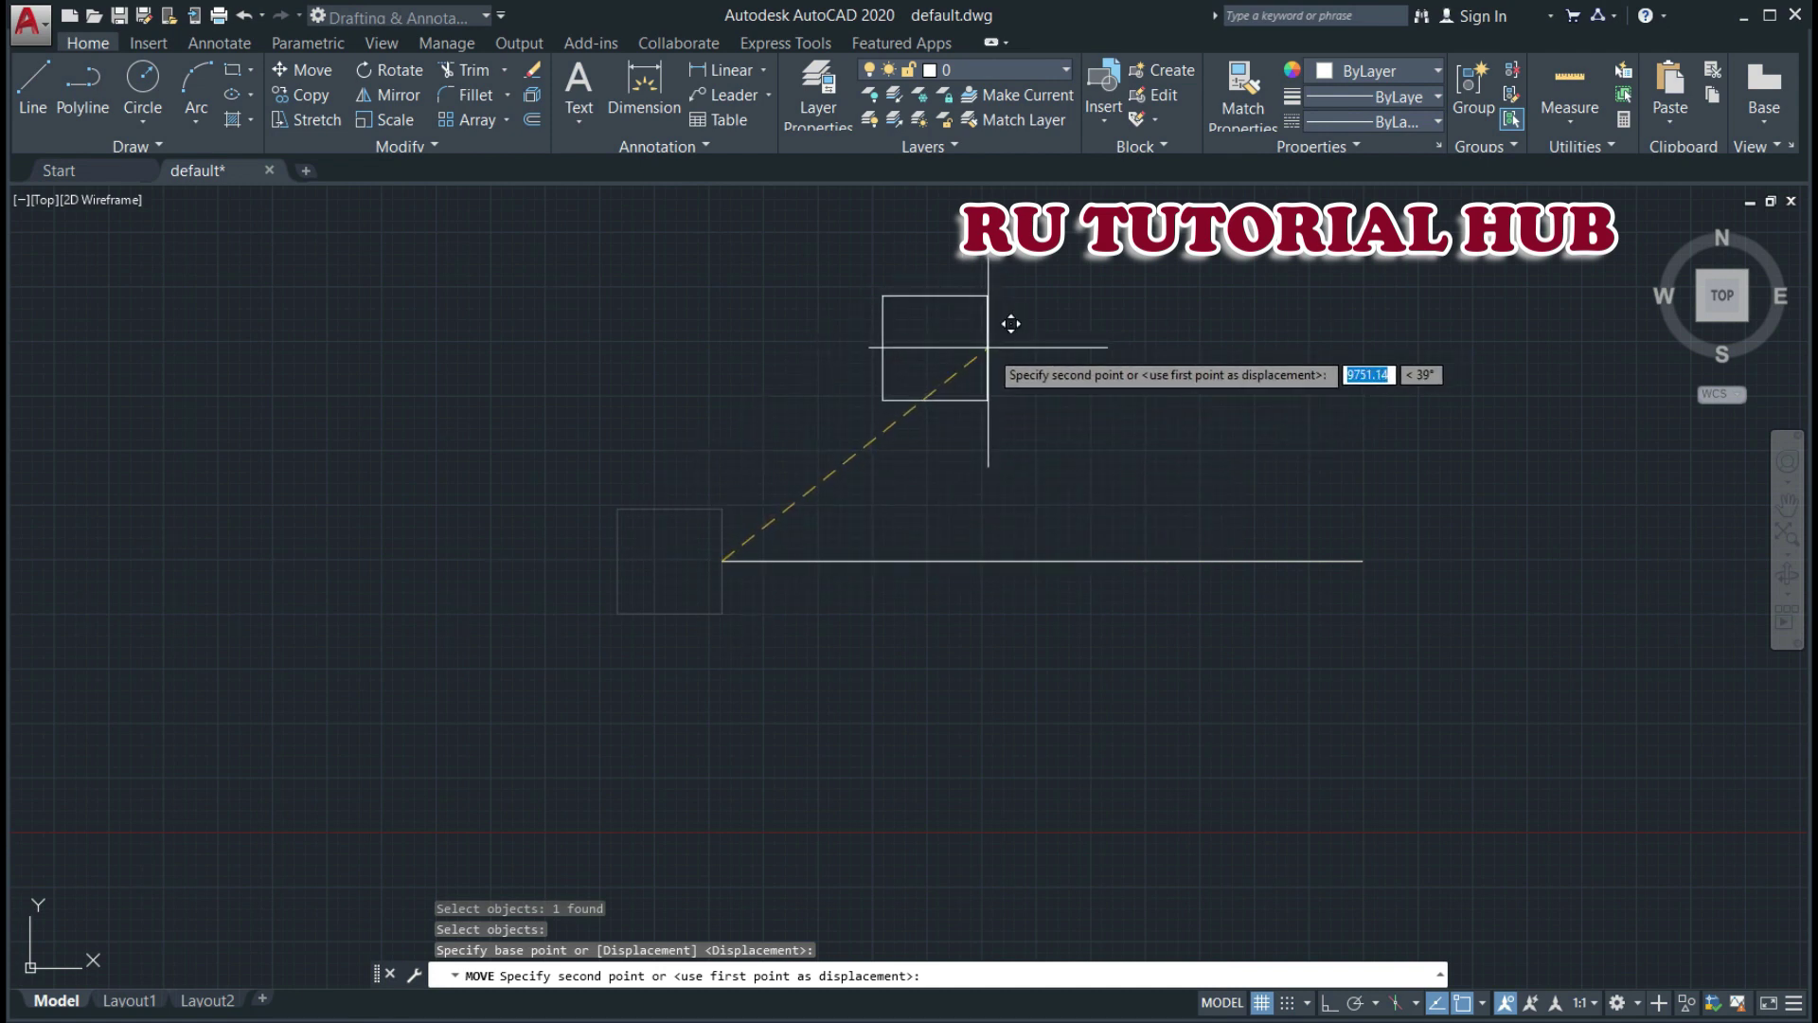
{"action": "type", "text": "3500"}
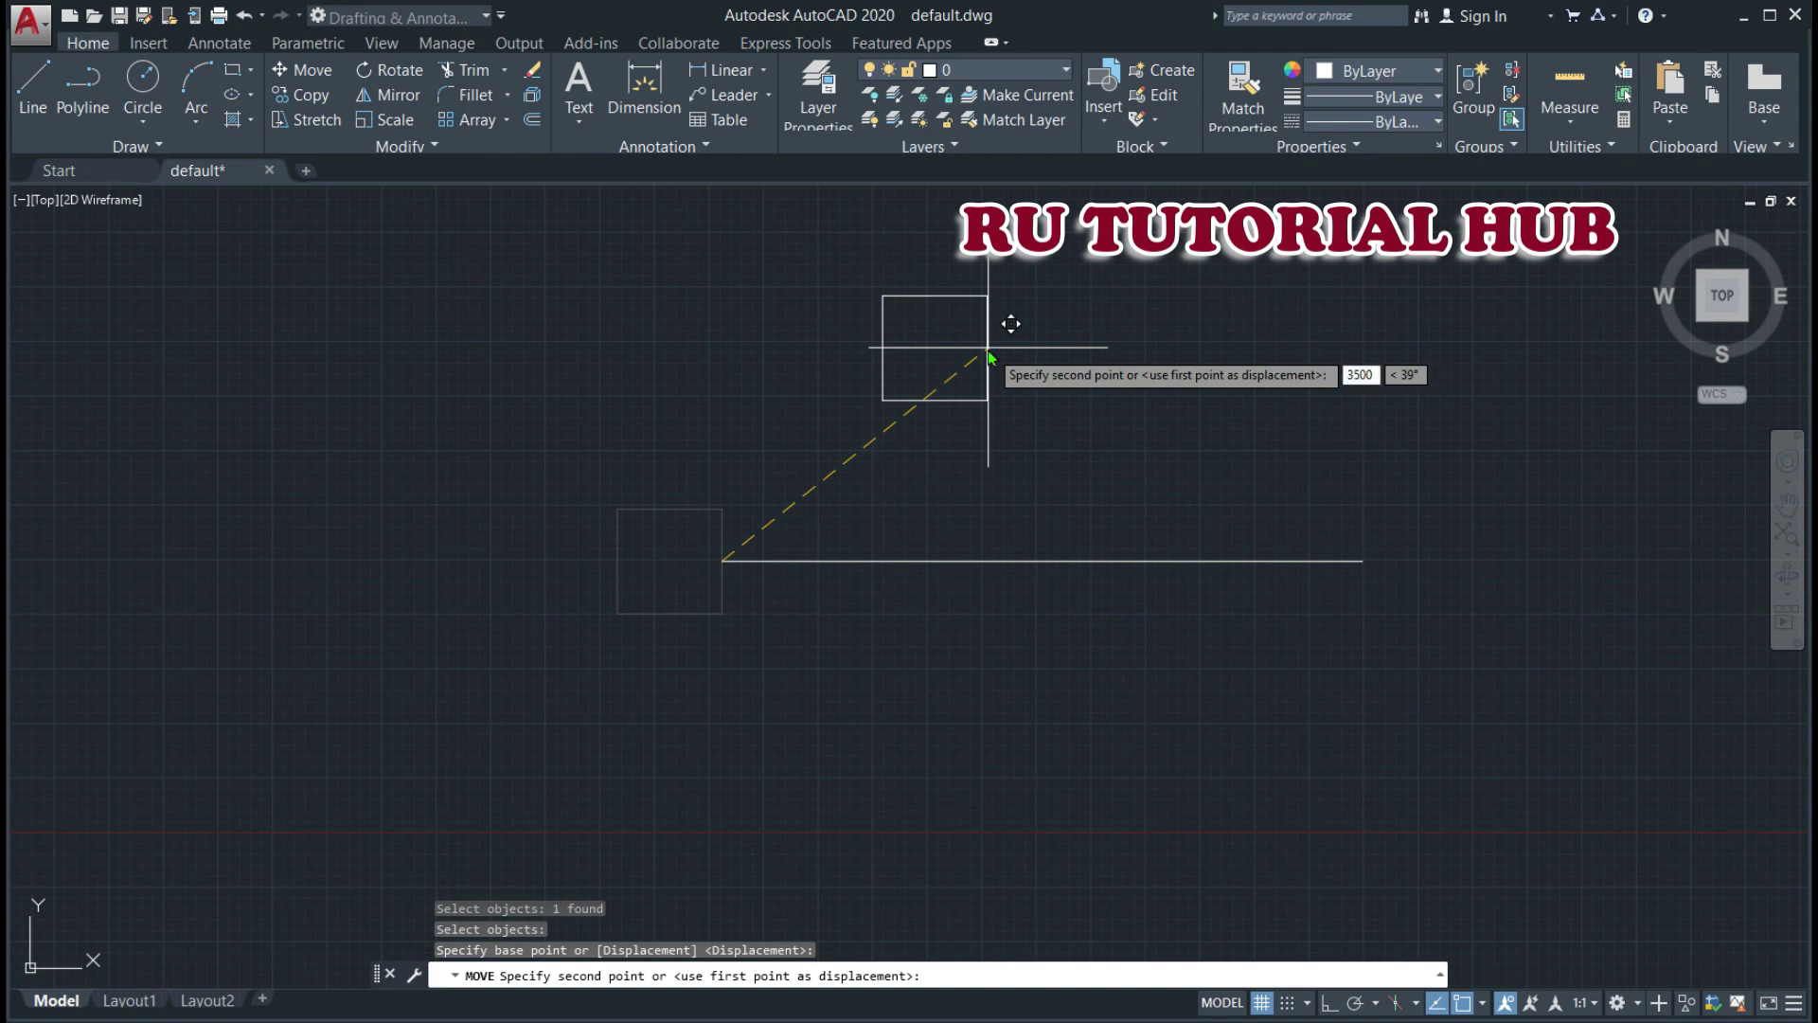
{"action": "key", "text": "Tab"}
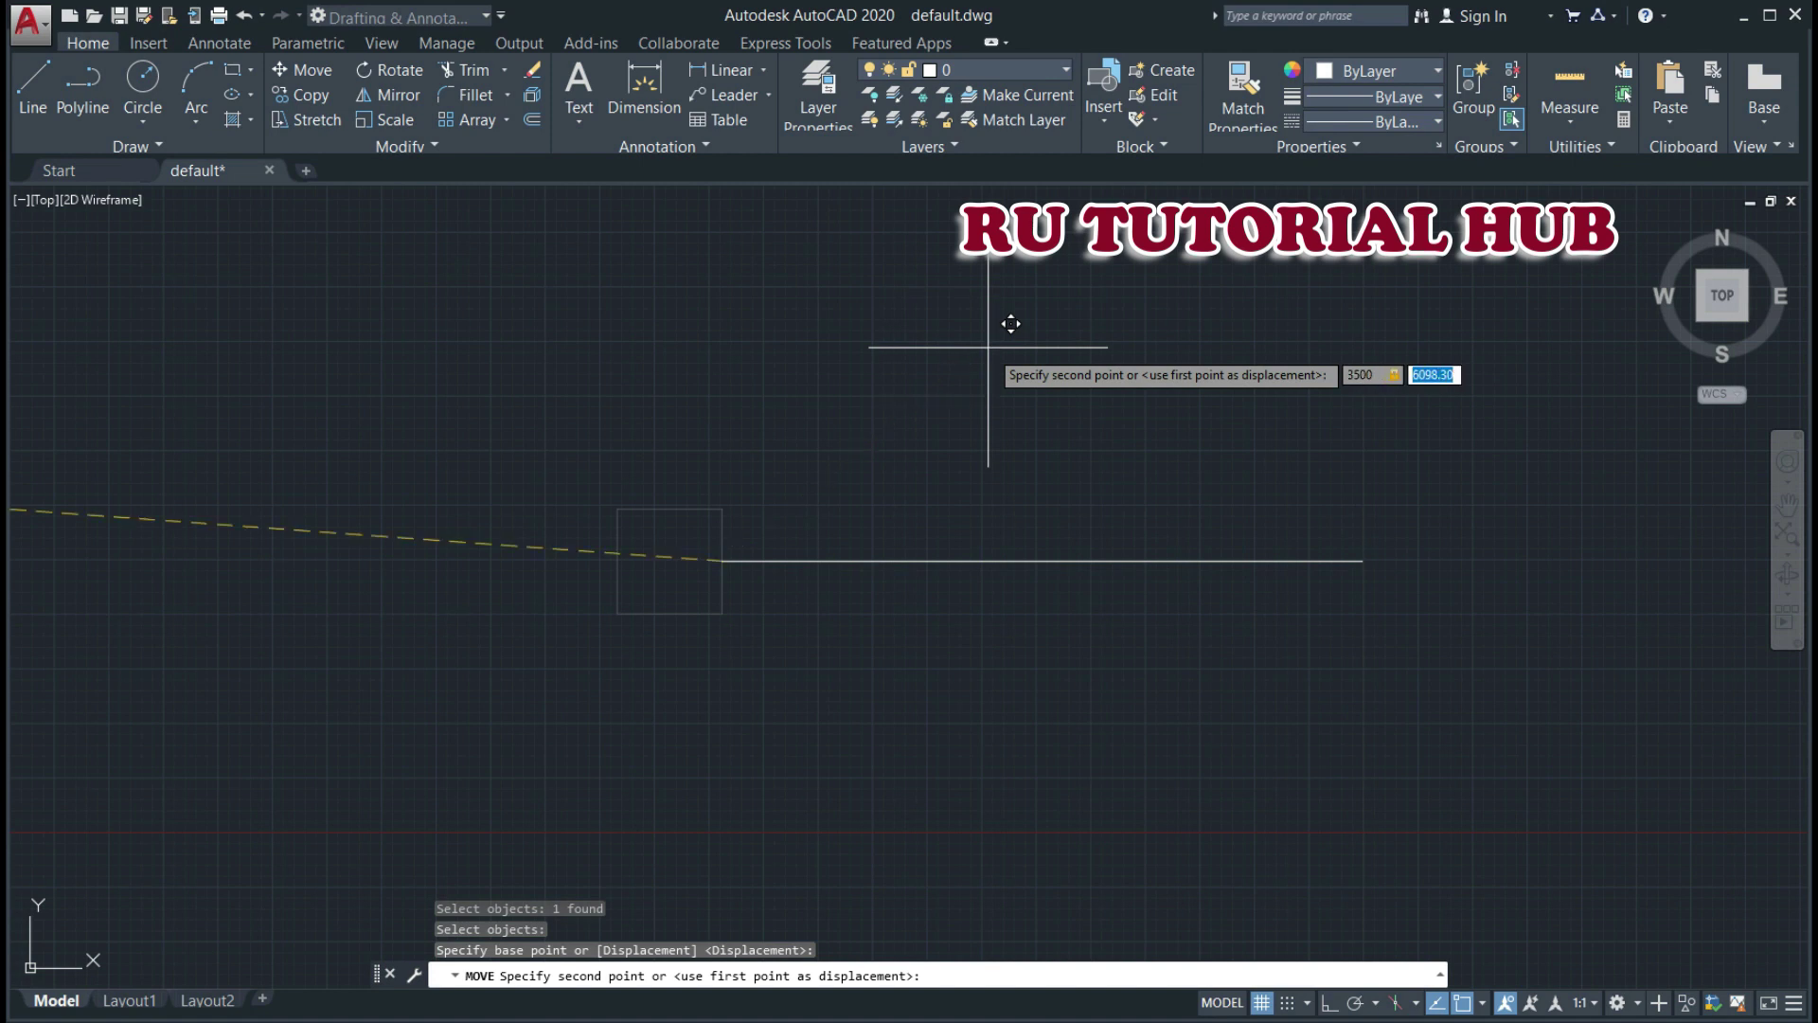
{"action": "type", "text": "3500"}
{"action": "key", "text": "Return"}
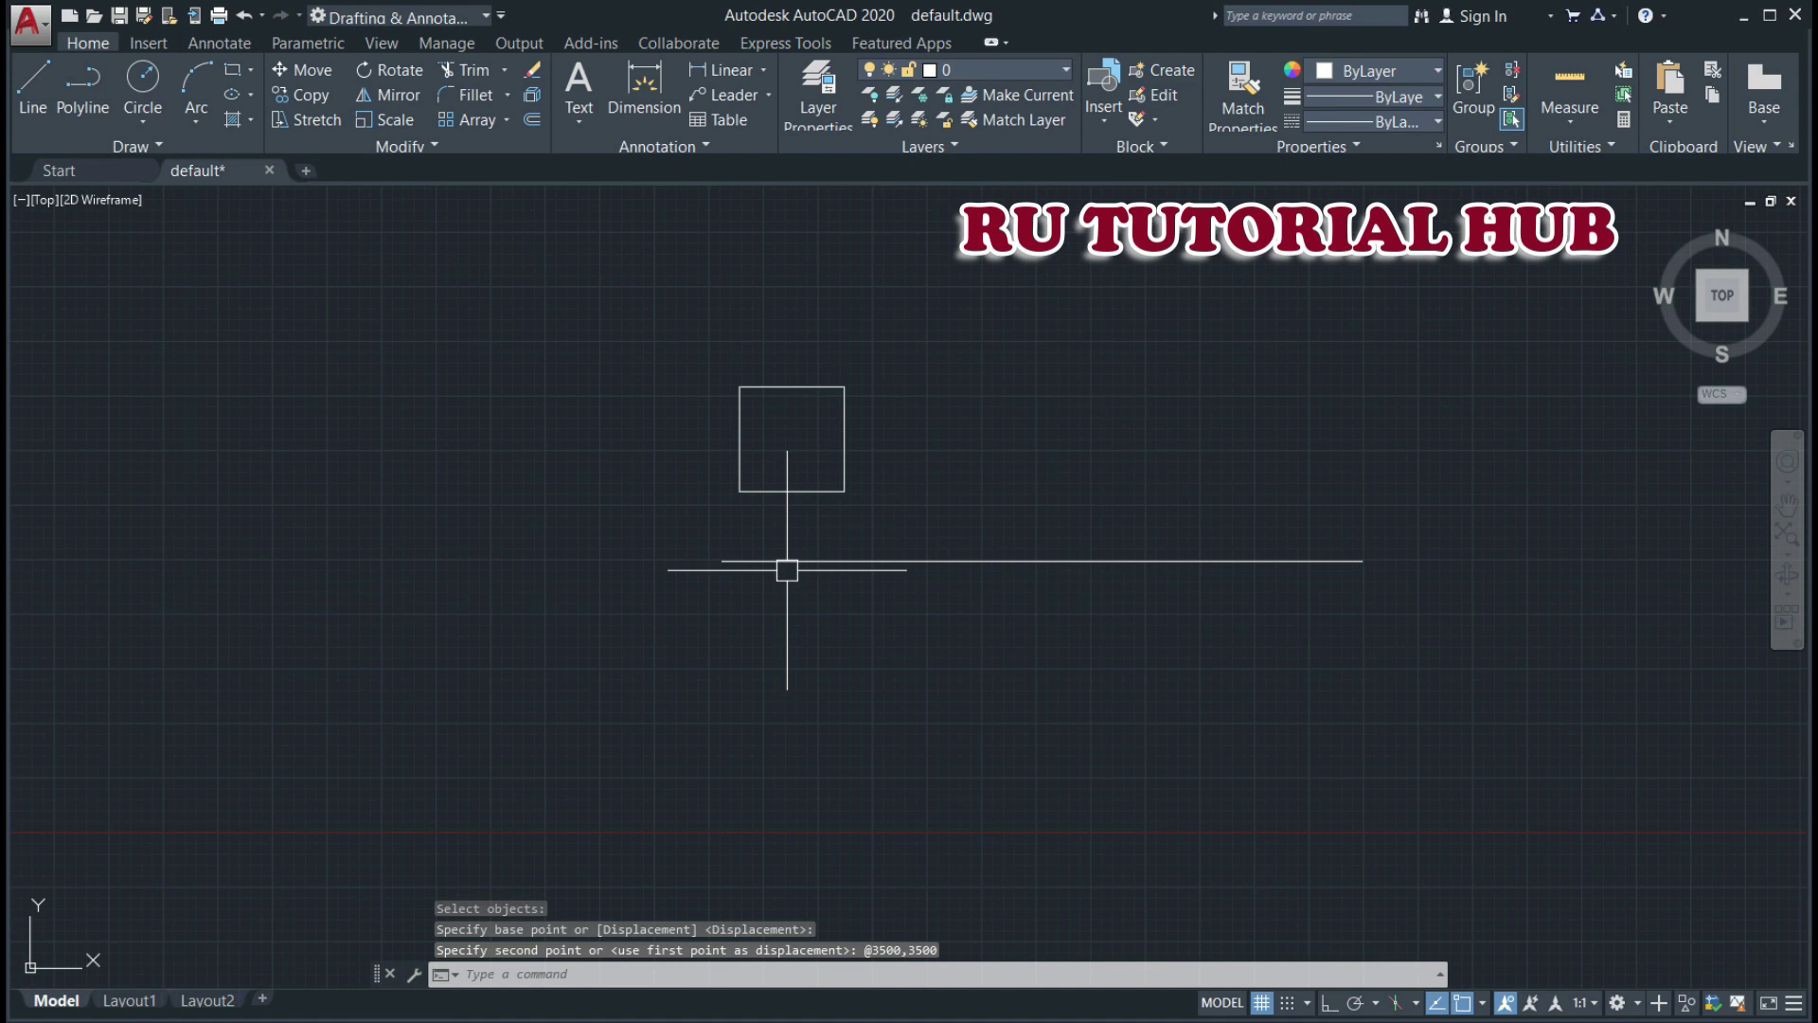
{"action": "key", "text": "Escape"}
{"action": "key", "text": "Escape"}
{"action": "key", "text": "Escape"}
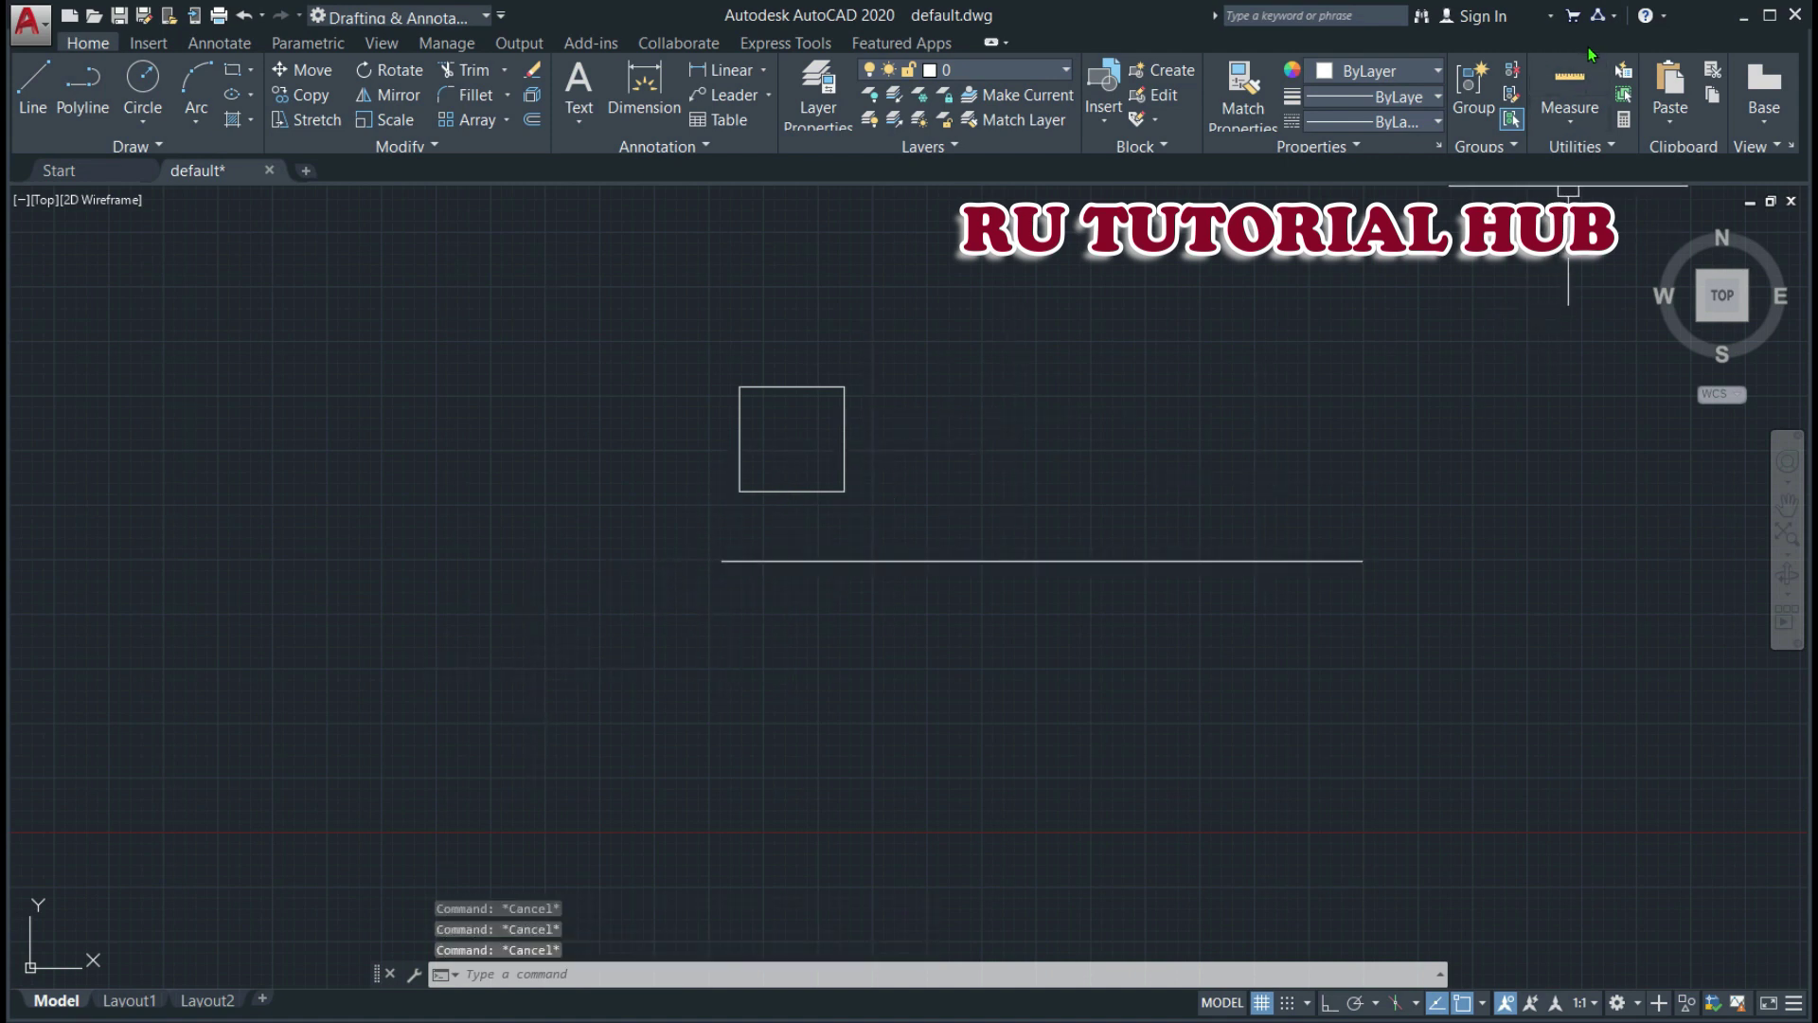
{"action": "left_click", "coordinate": [1569, 78]}
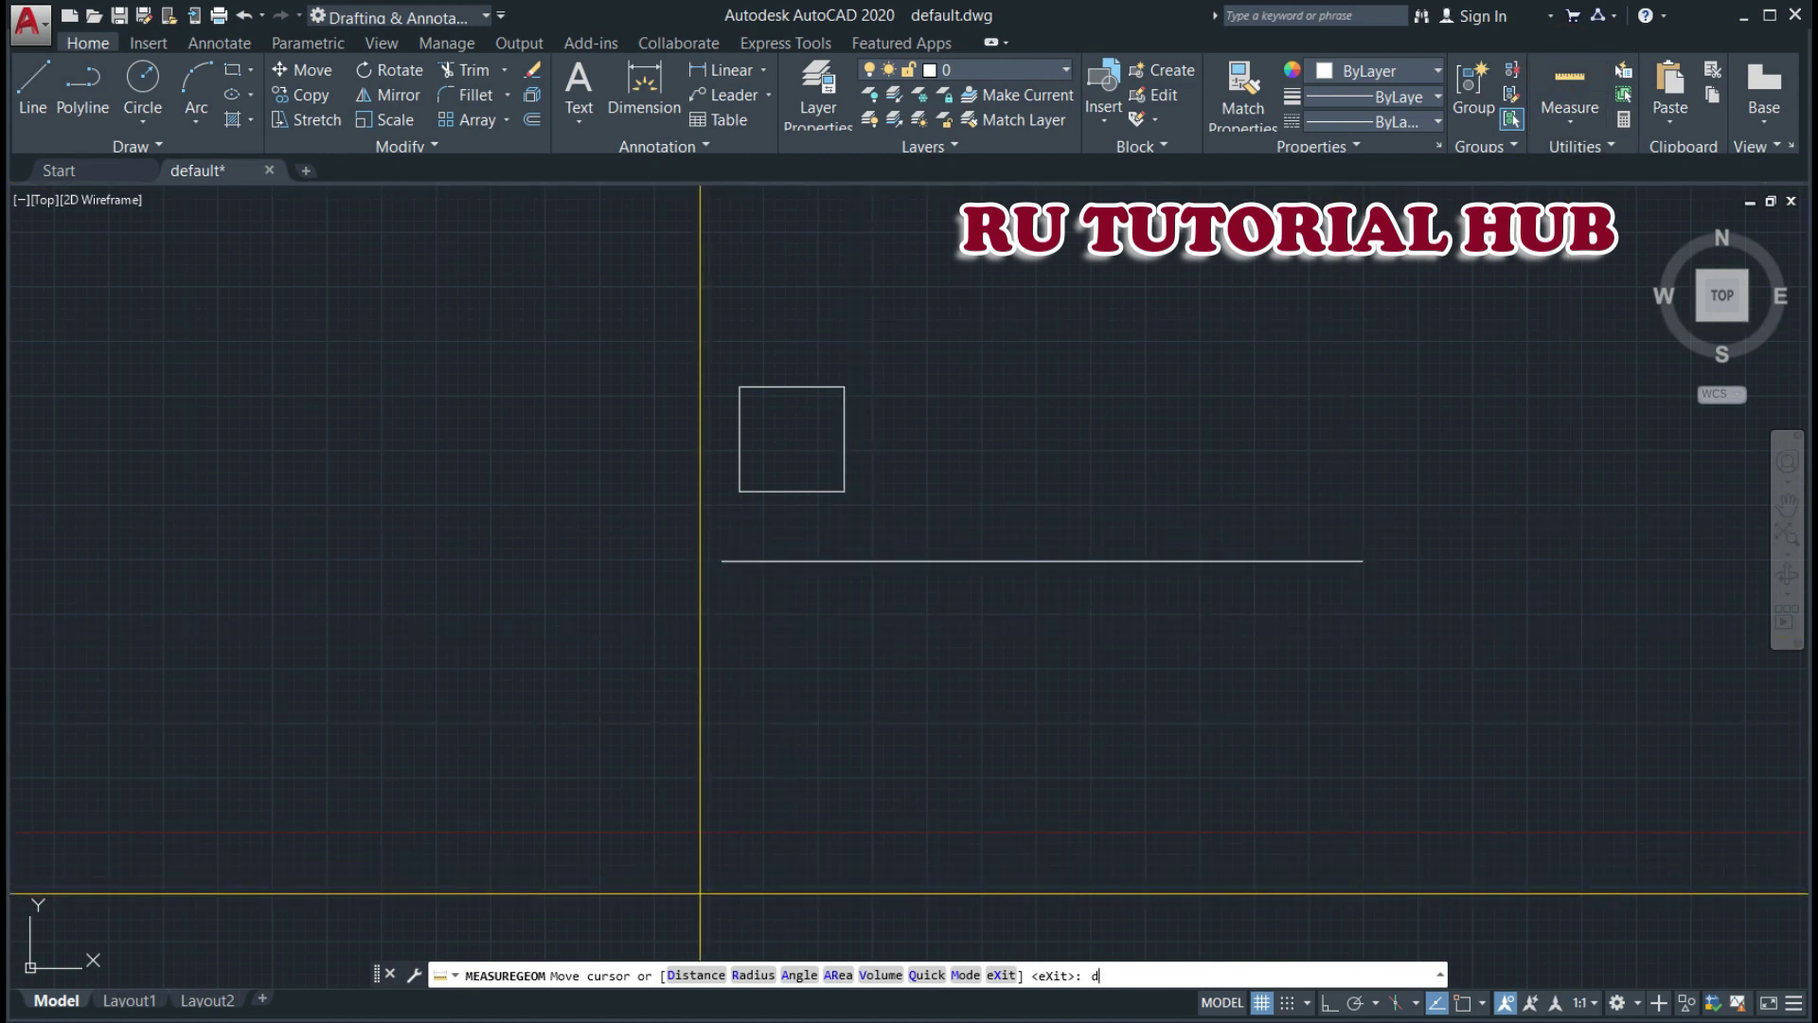
{"action": "key", "text": "Return"}
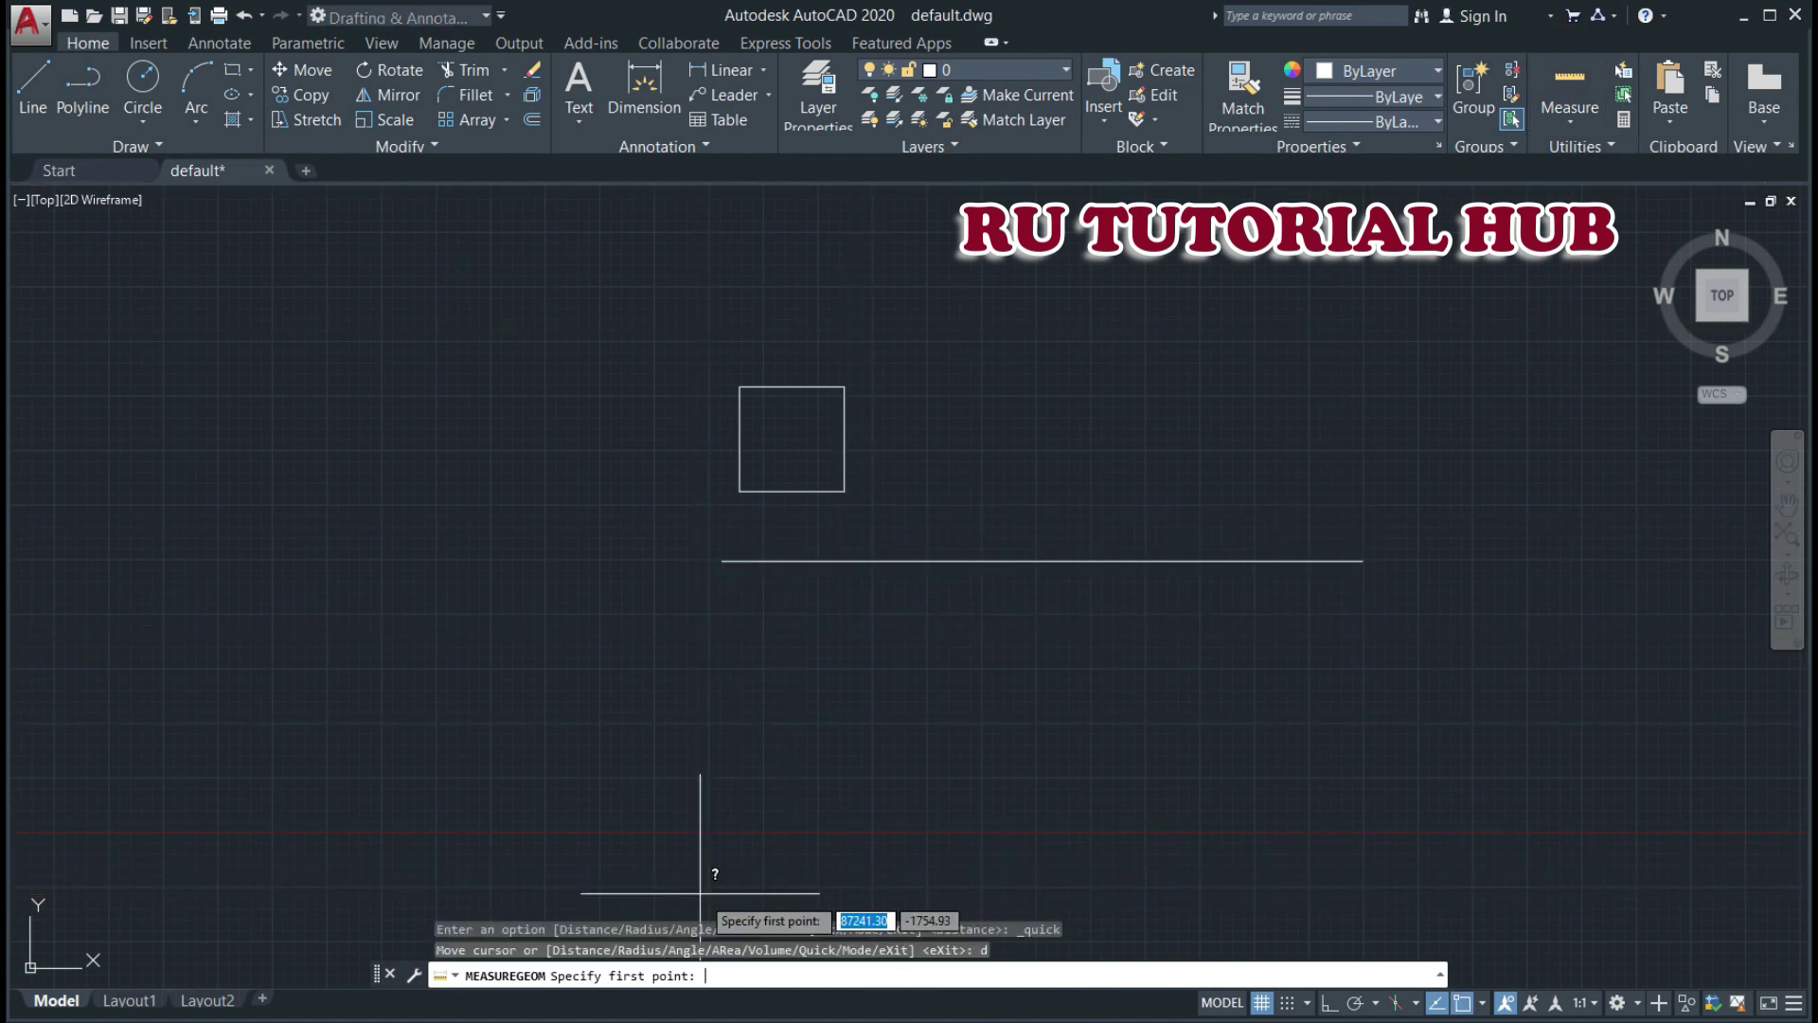
{"action": "left_click", "coordinate": [722, 561]}
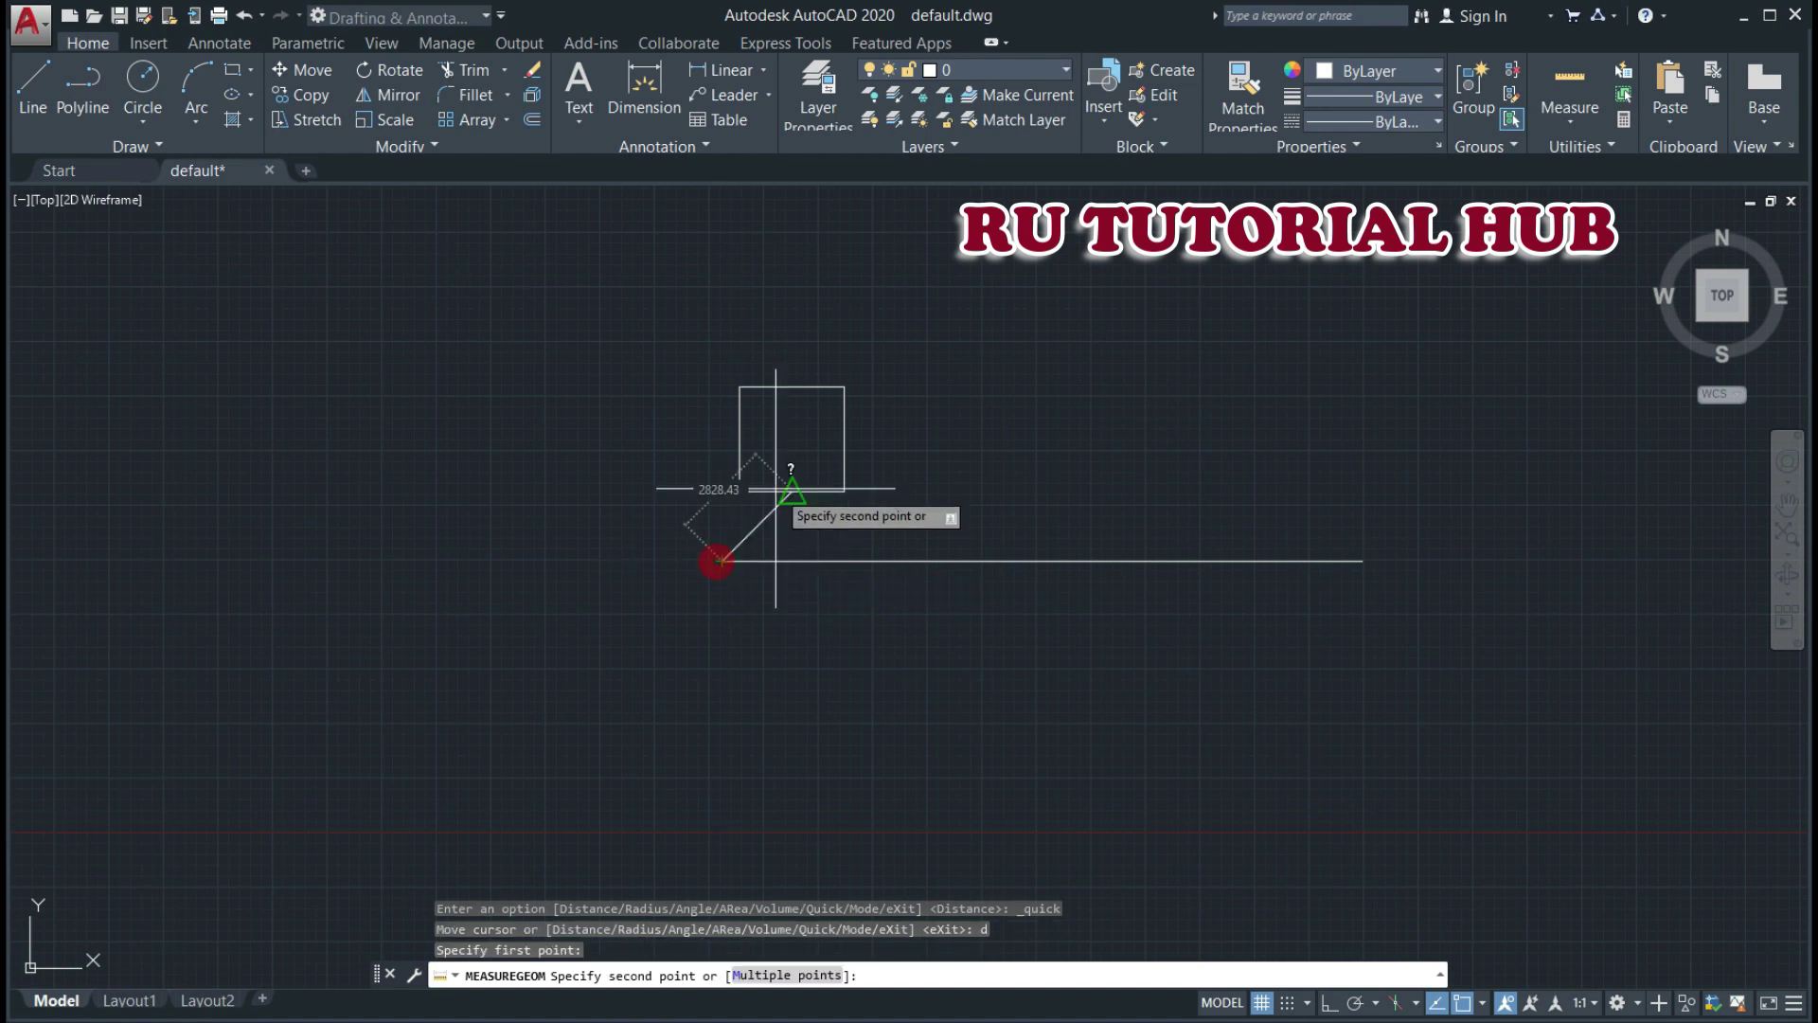
{"action": "left_click", "coordinate": [844, 440]}
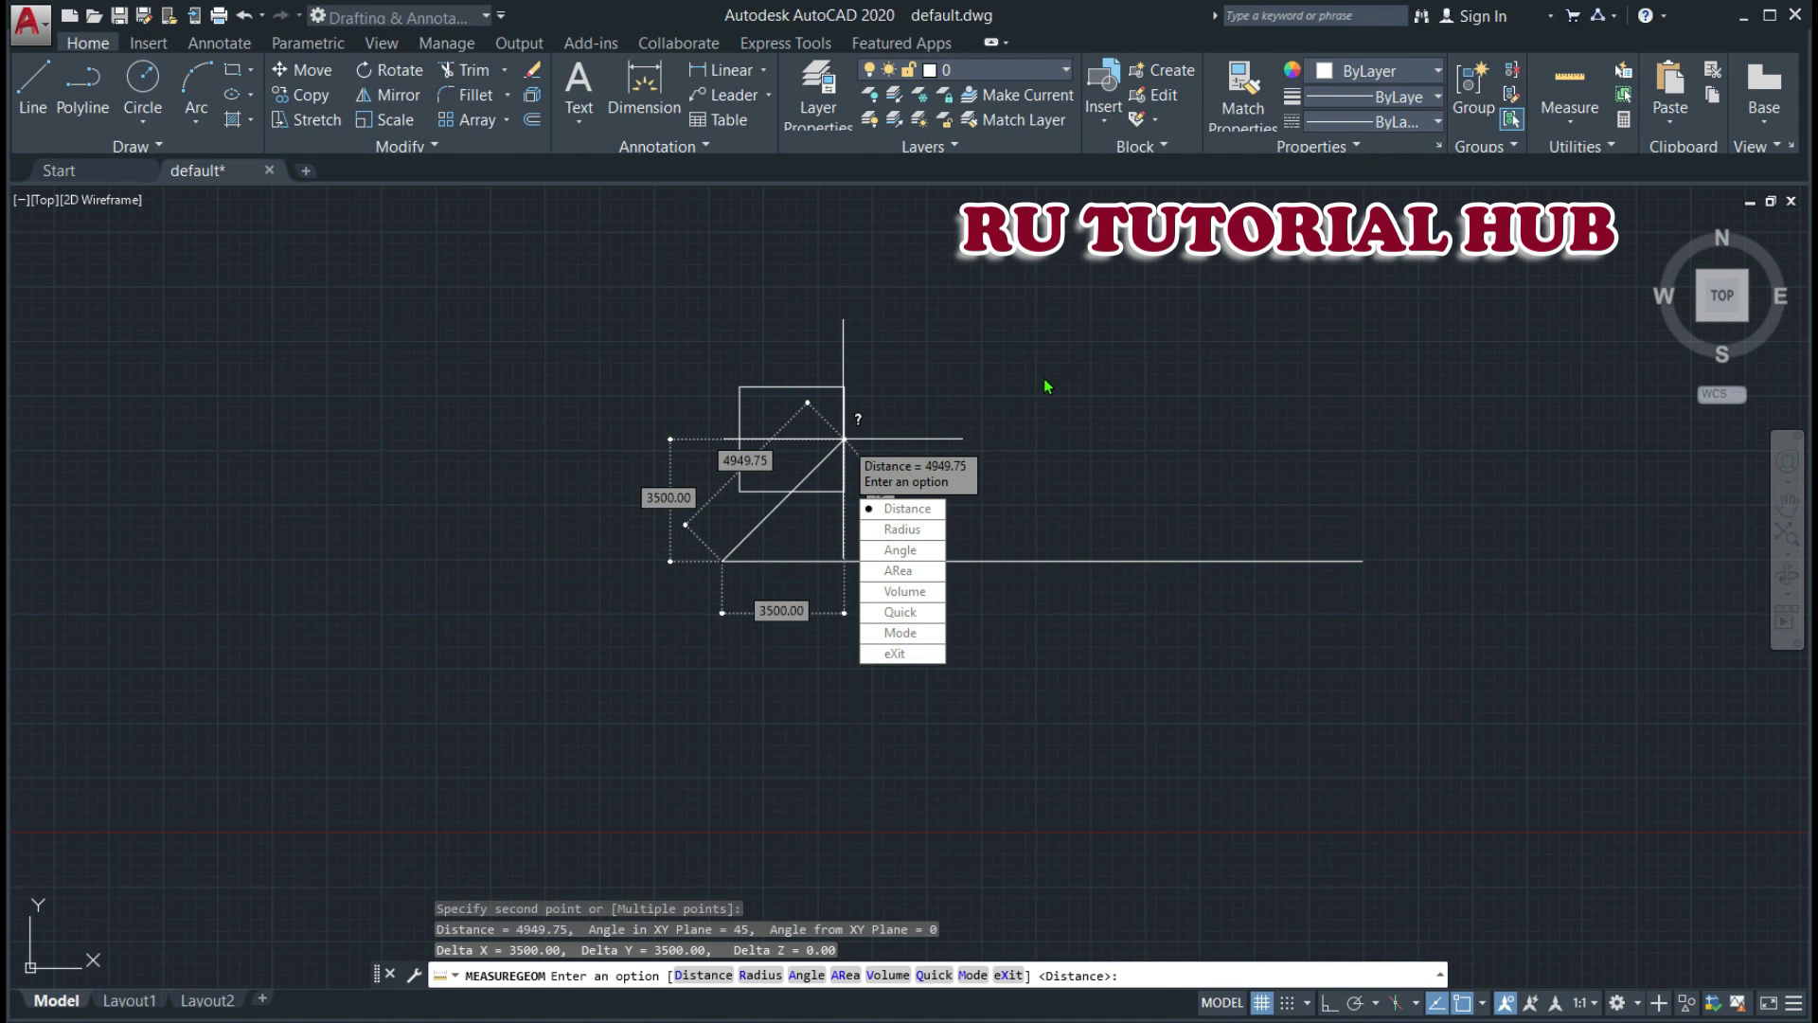
{"action": "key", "text": "Escape"}
{"action": "key", "text": "Escape"}
{"action": "key", "text": "Escape"}
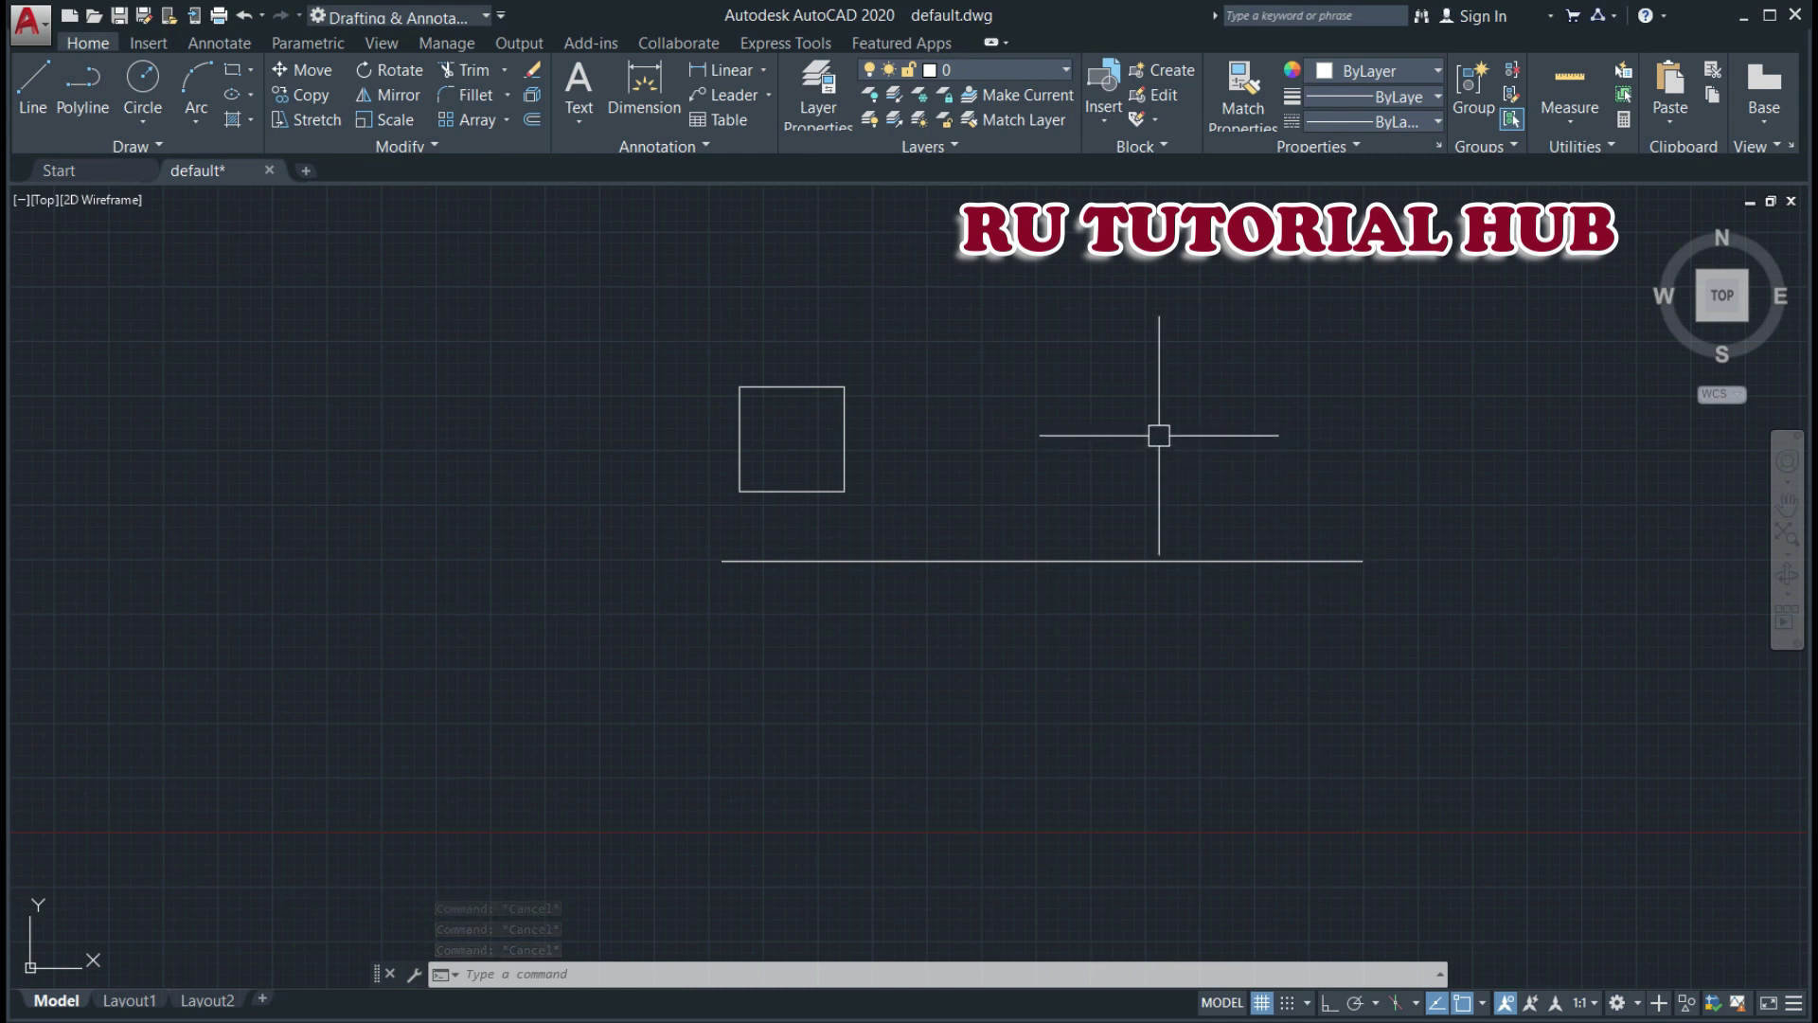
- Undo twice to return the square to the line's left end
{"action": "key", "text": "Return"}
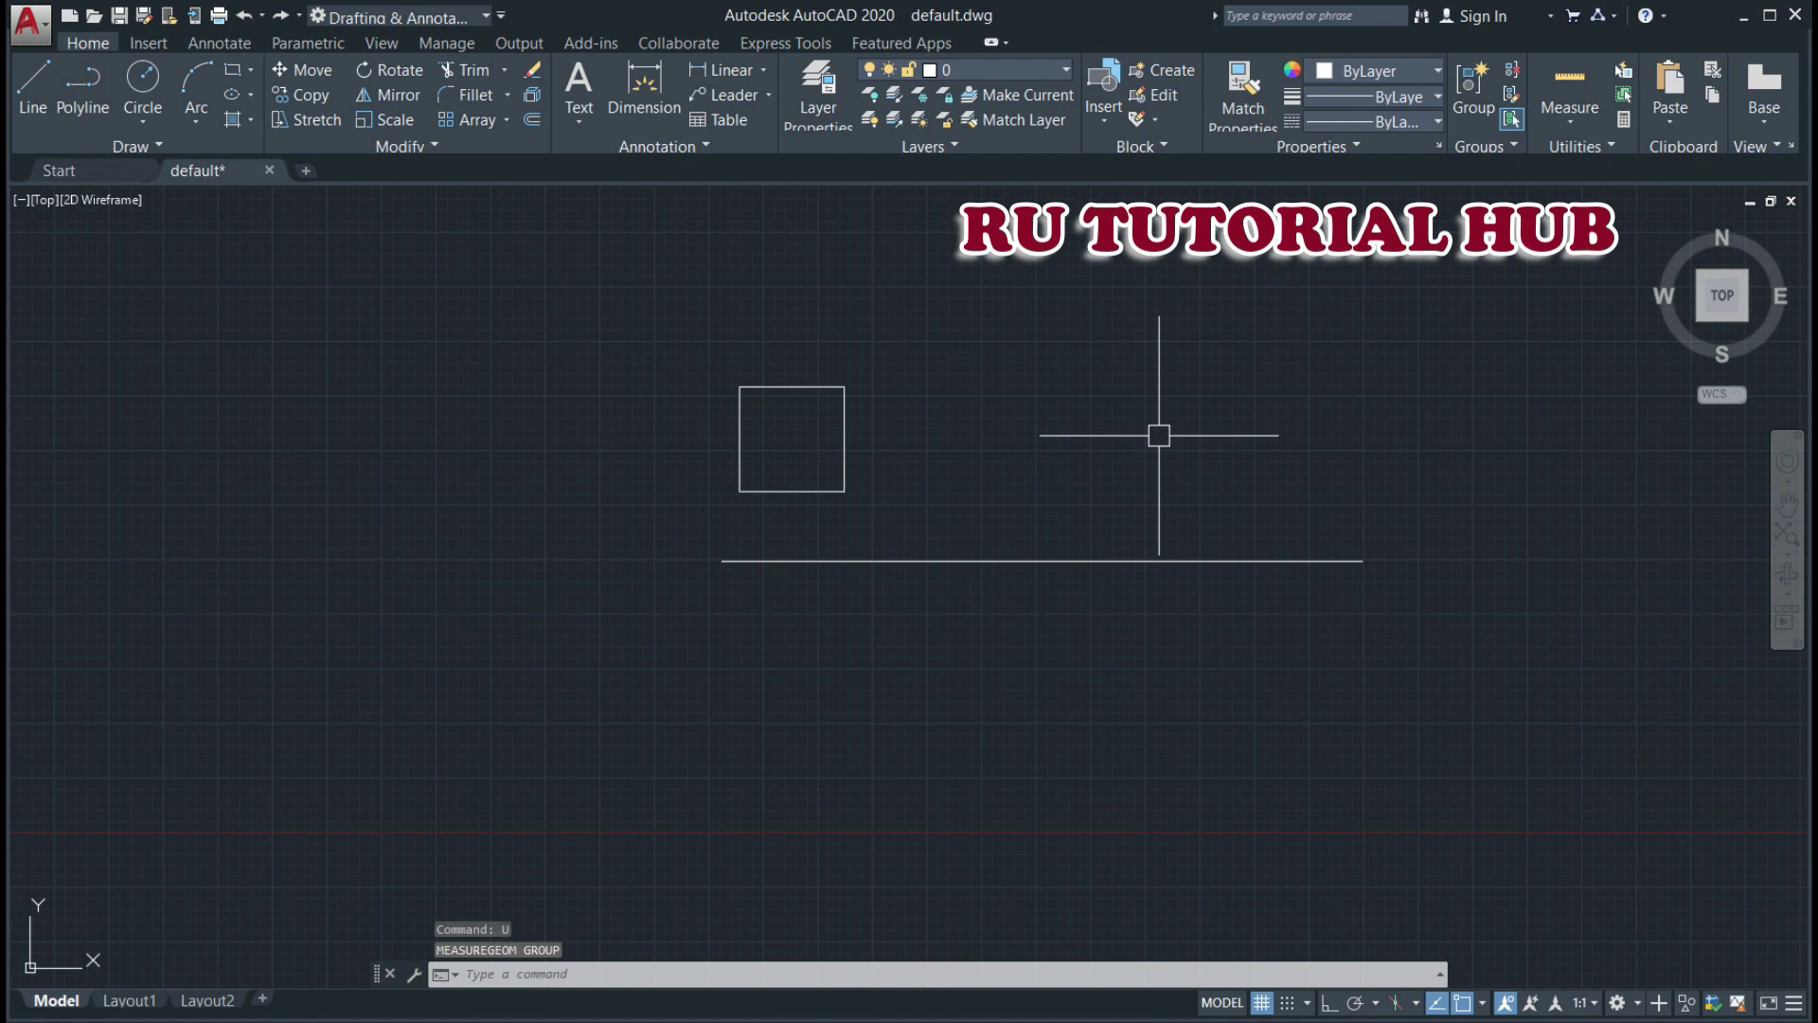
{"action": "type", "text": "u"}
{"action": "key", "text": "Return"}
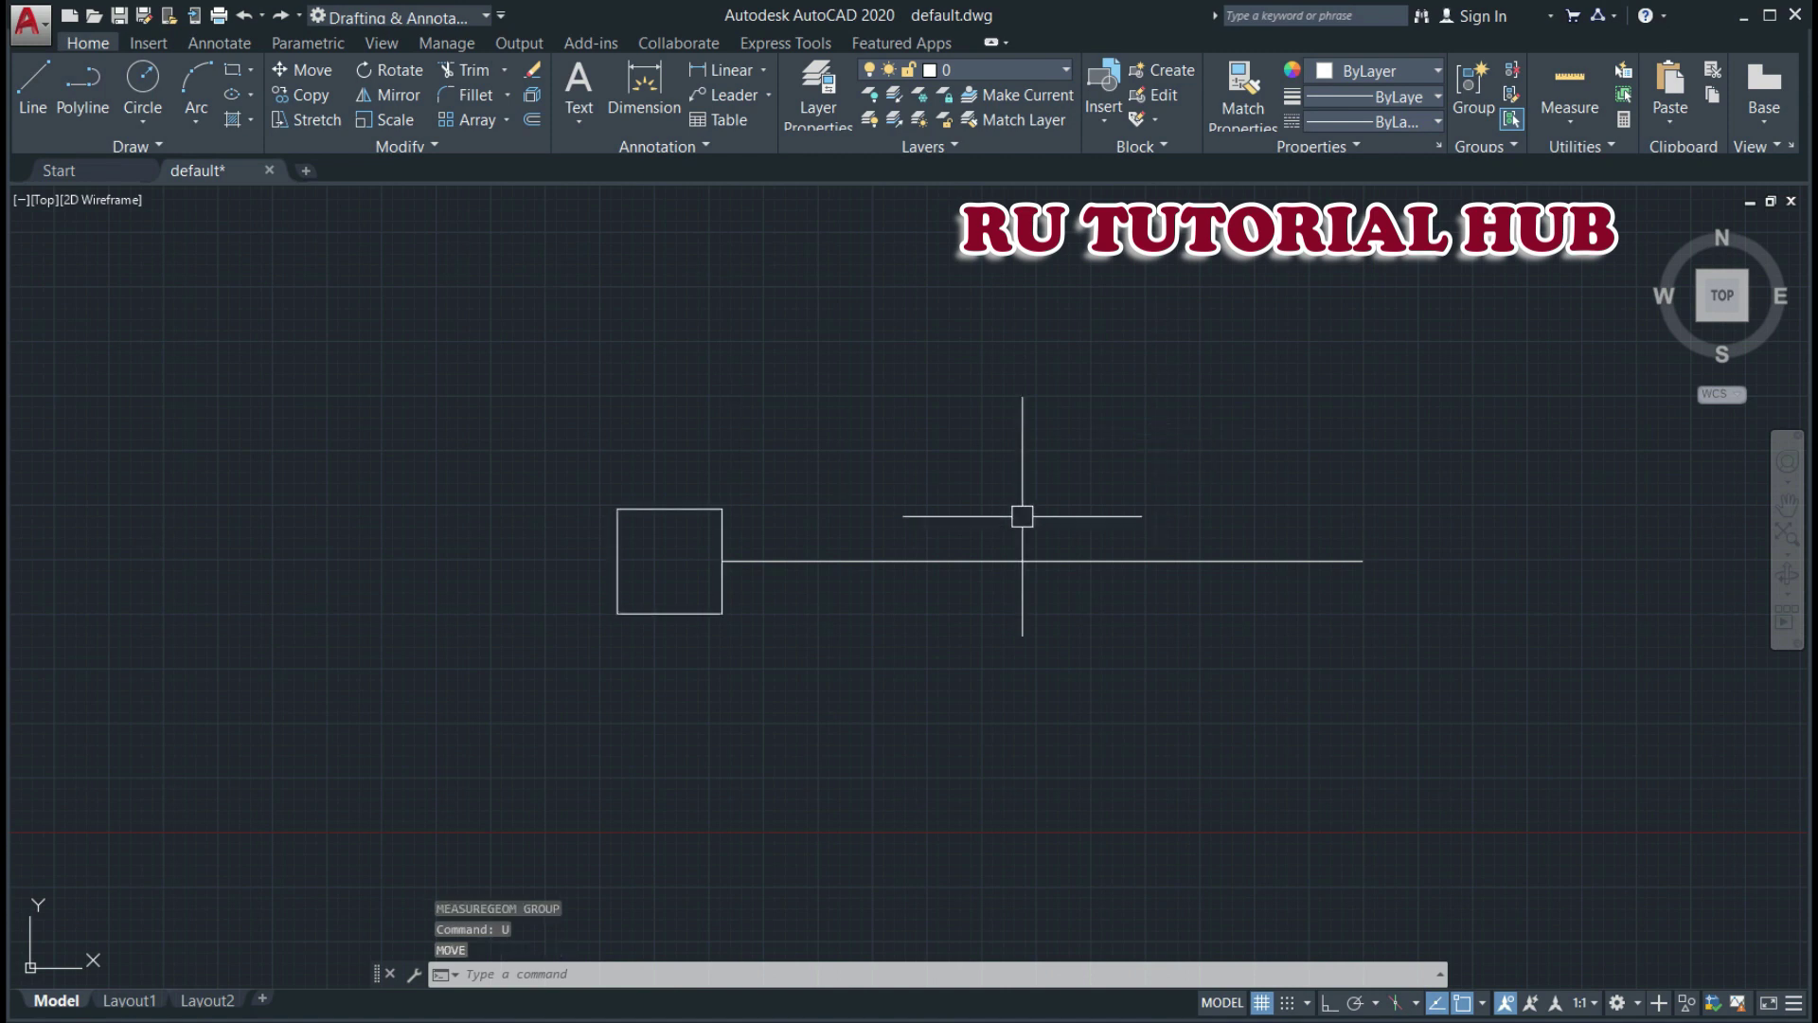
{"action": "key", "text": "Escape"}
{"action": "key", "text": "Escape"}
{"action": "key", "text": "Escape"}
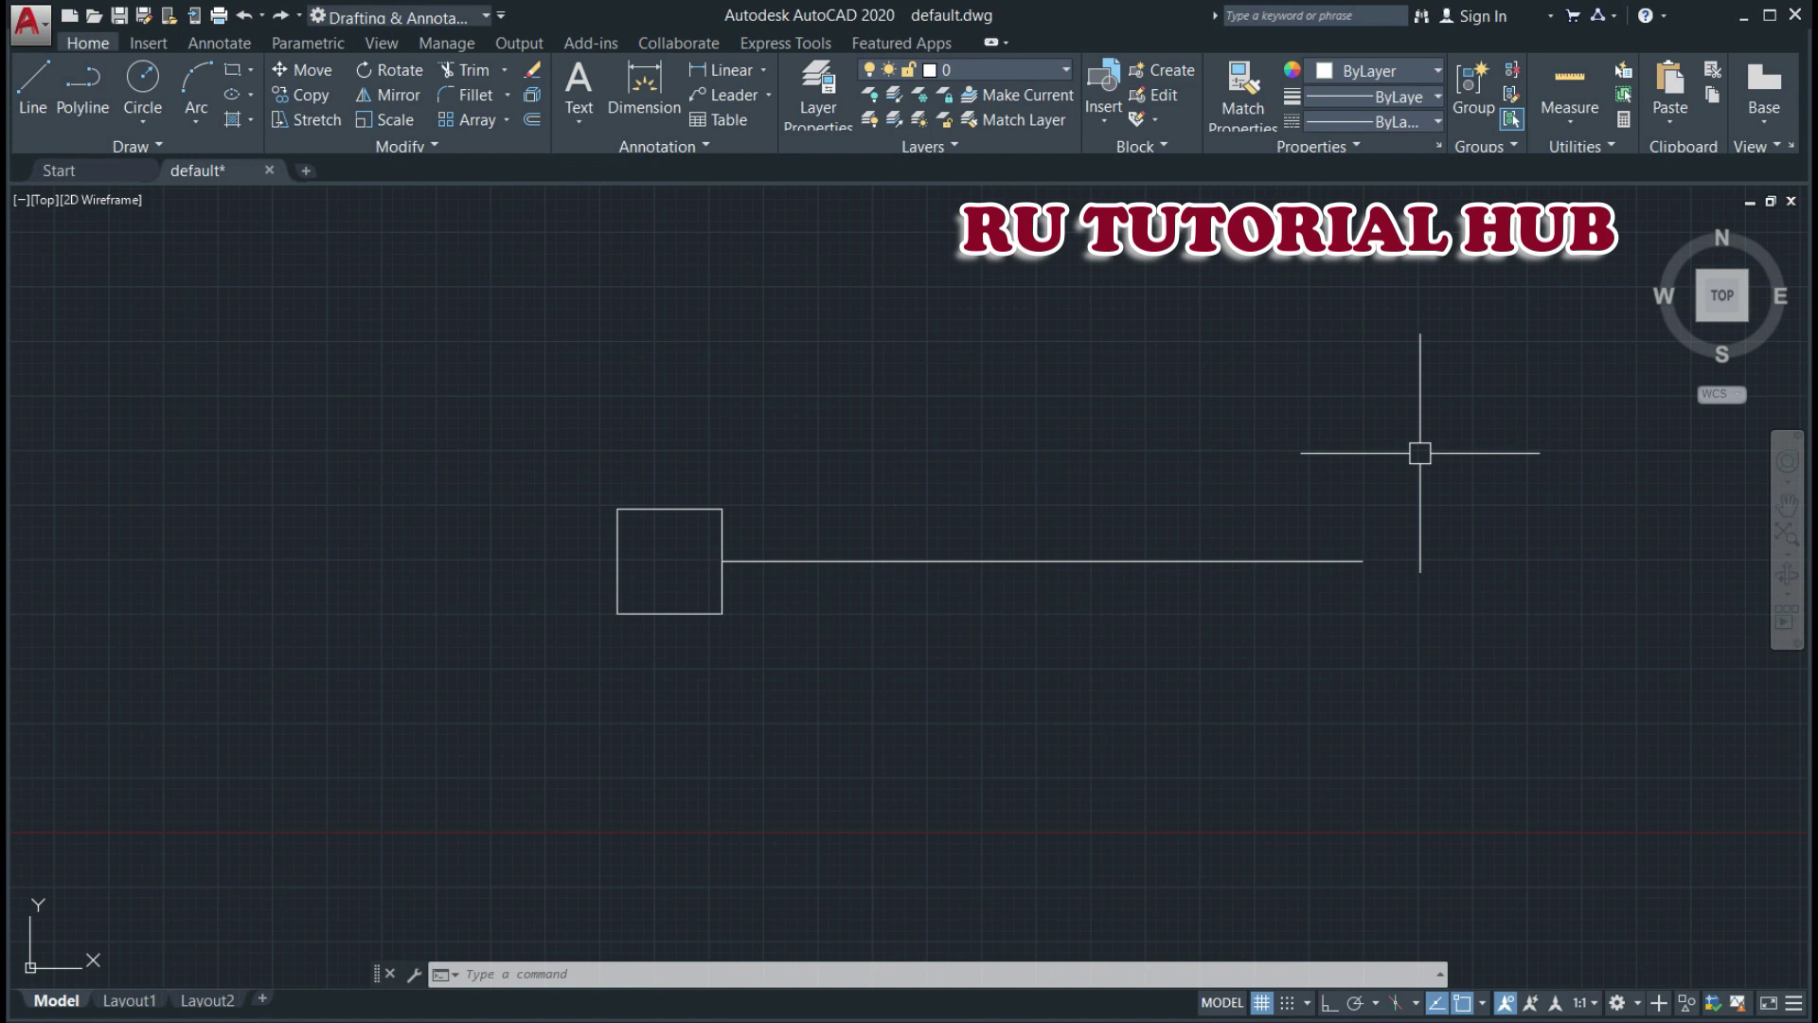
- Window-select the square and line and move them together, based on the line's right end, to the upper left
{"action": "type", "text": "m"}
{"action": "key", "text": "Return"}
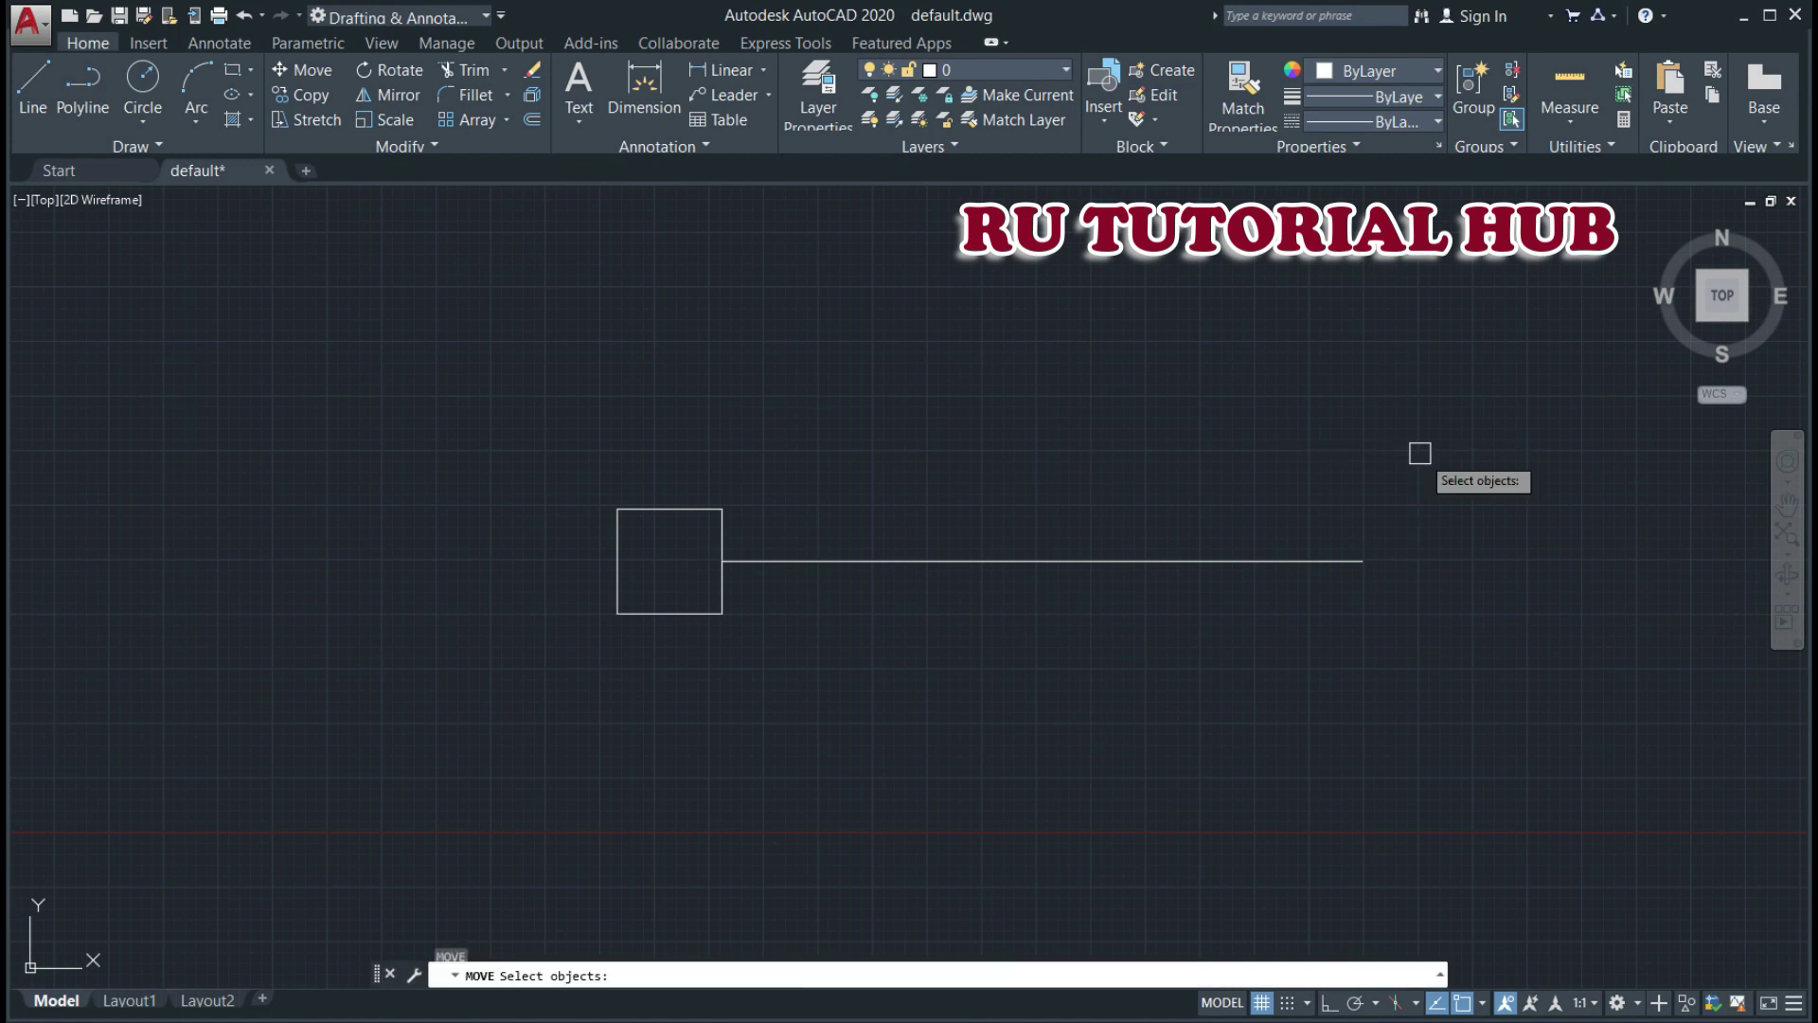
{"action": "left_click", "coordinate": [1420, 452]}
{"action": "left_click", "coordinate": [331, 673]}
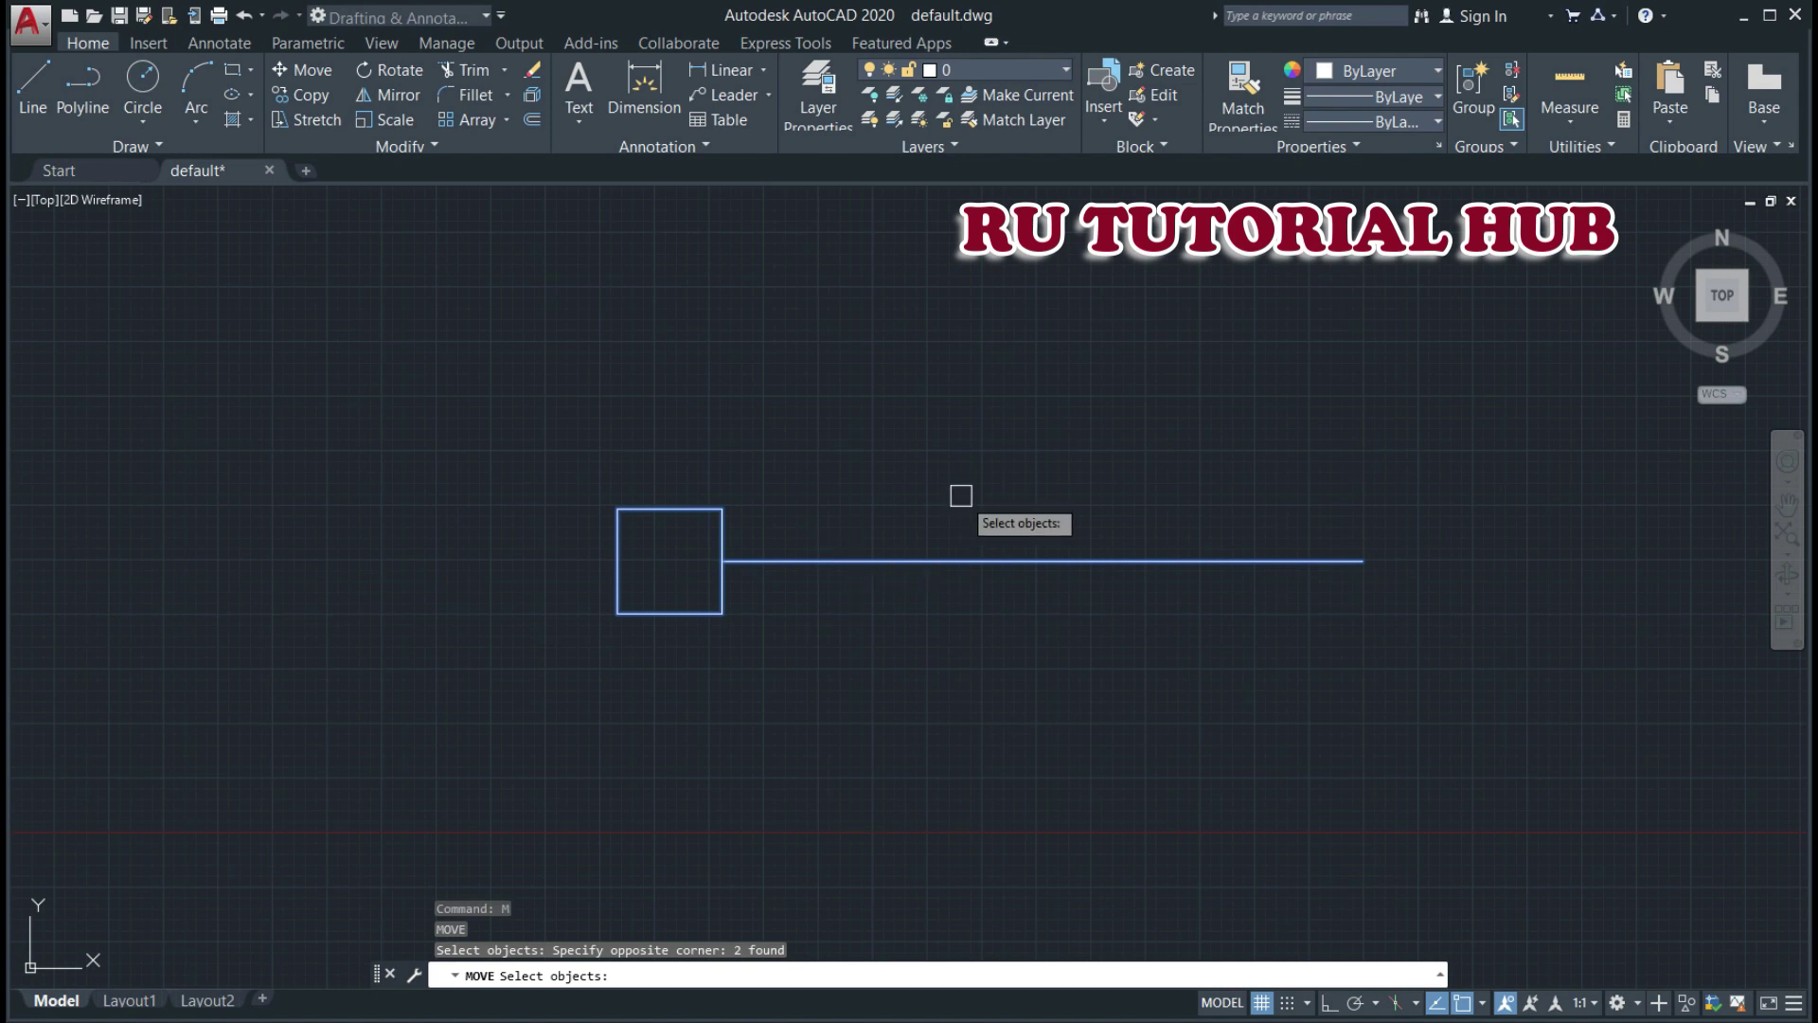
{"action": "key", "text": "Return"}
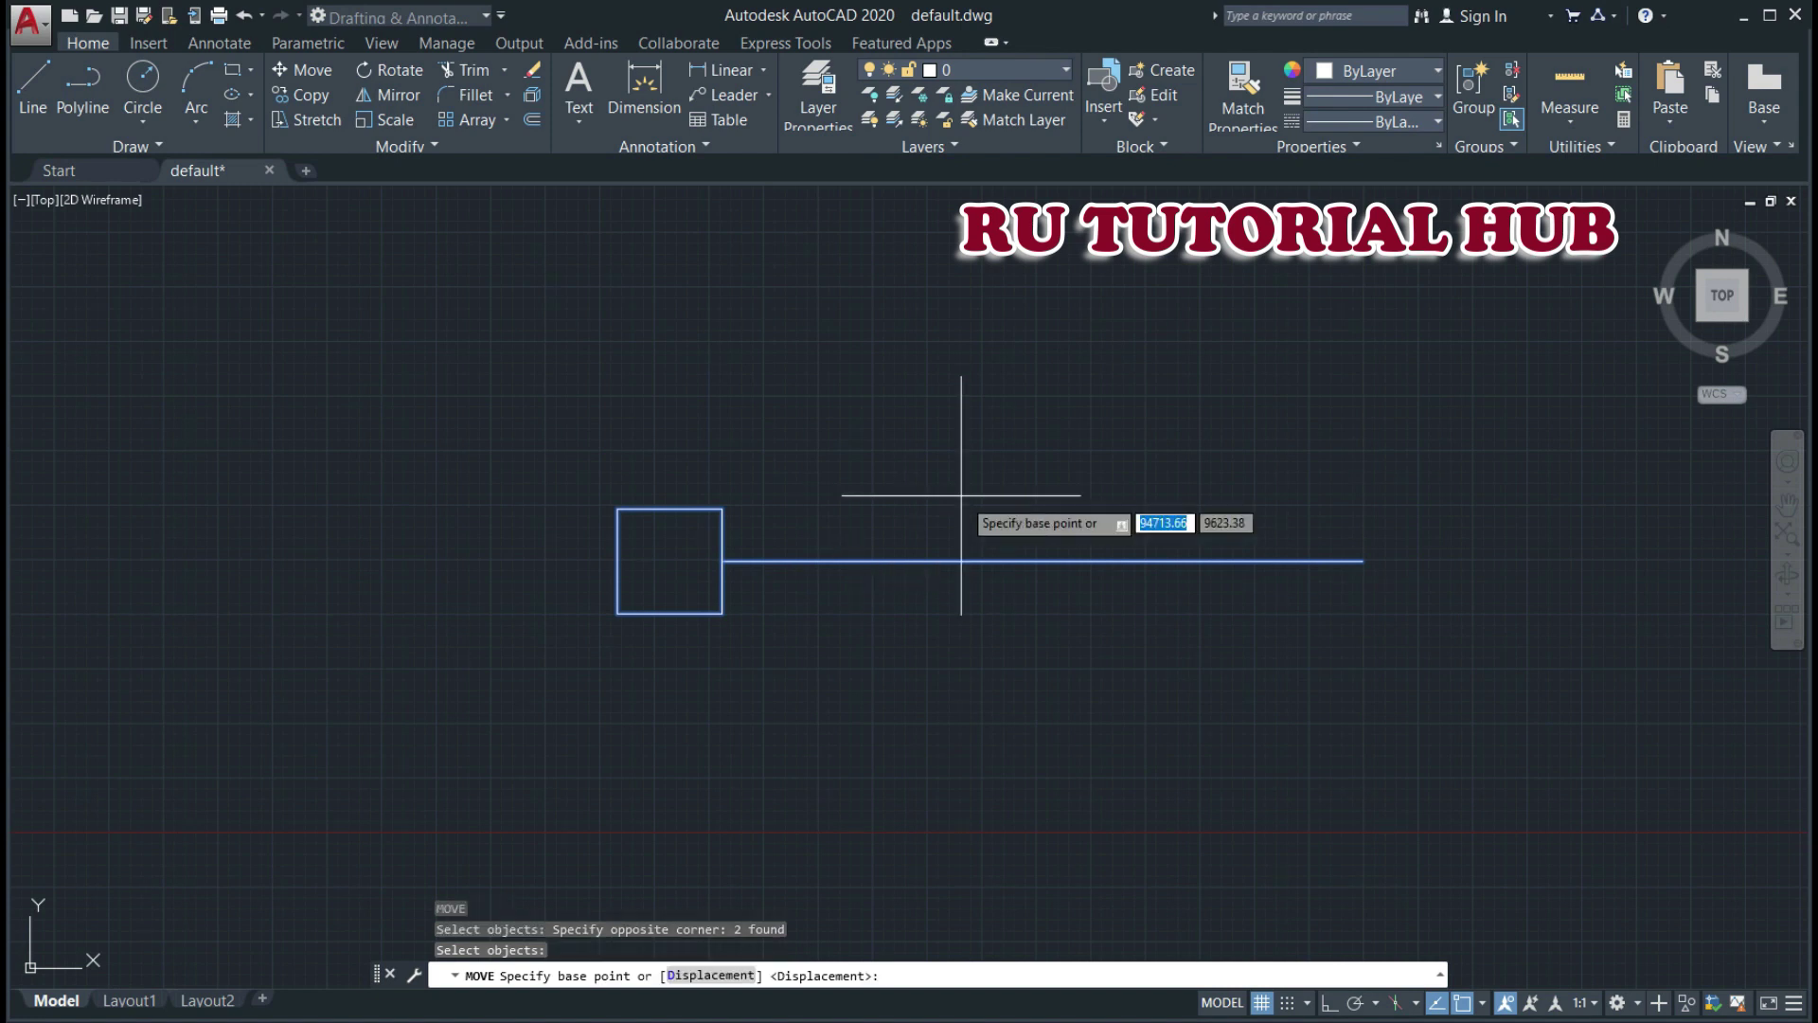
{"action": "left_click", "coordinate": [1364, 560]}
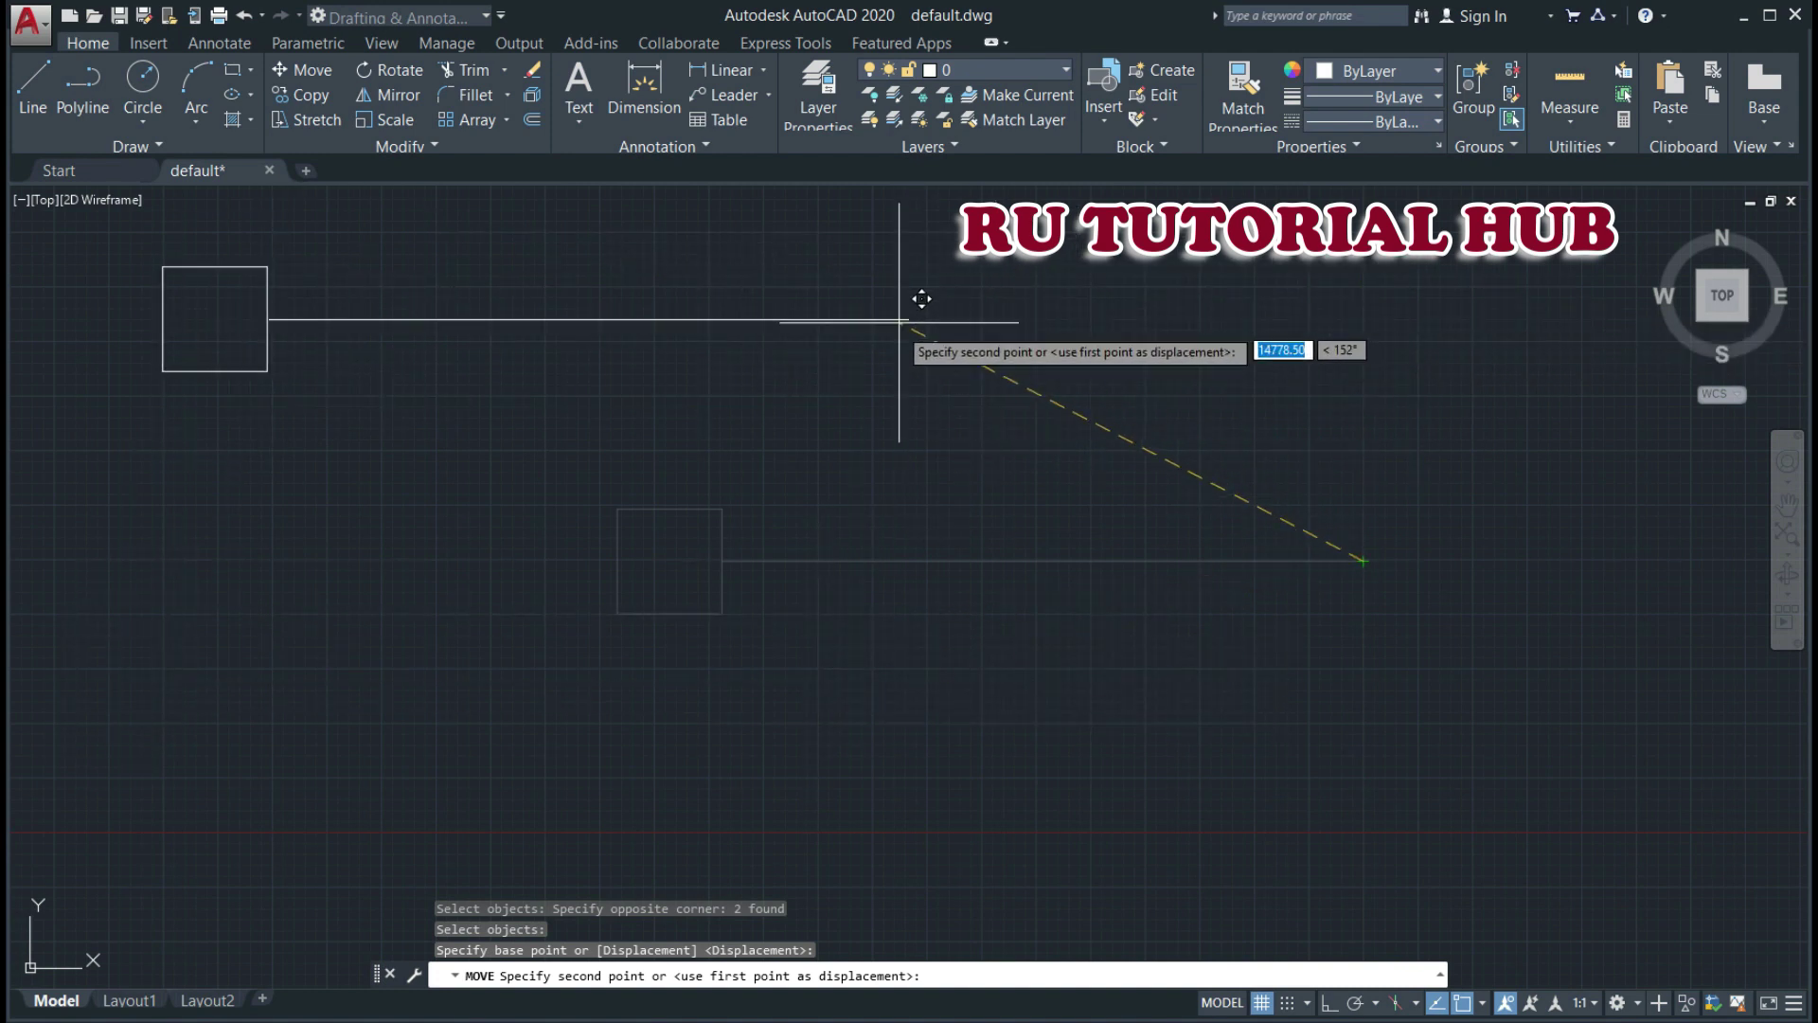
{"action": "left_click", "coordinate": [986, 333]}
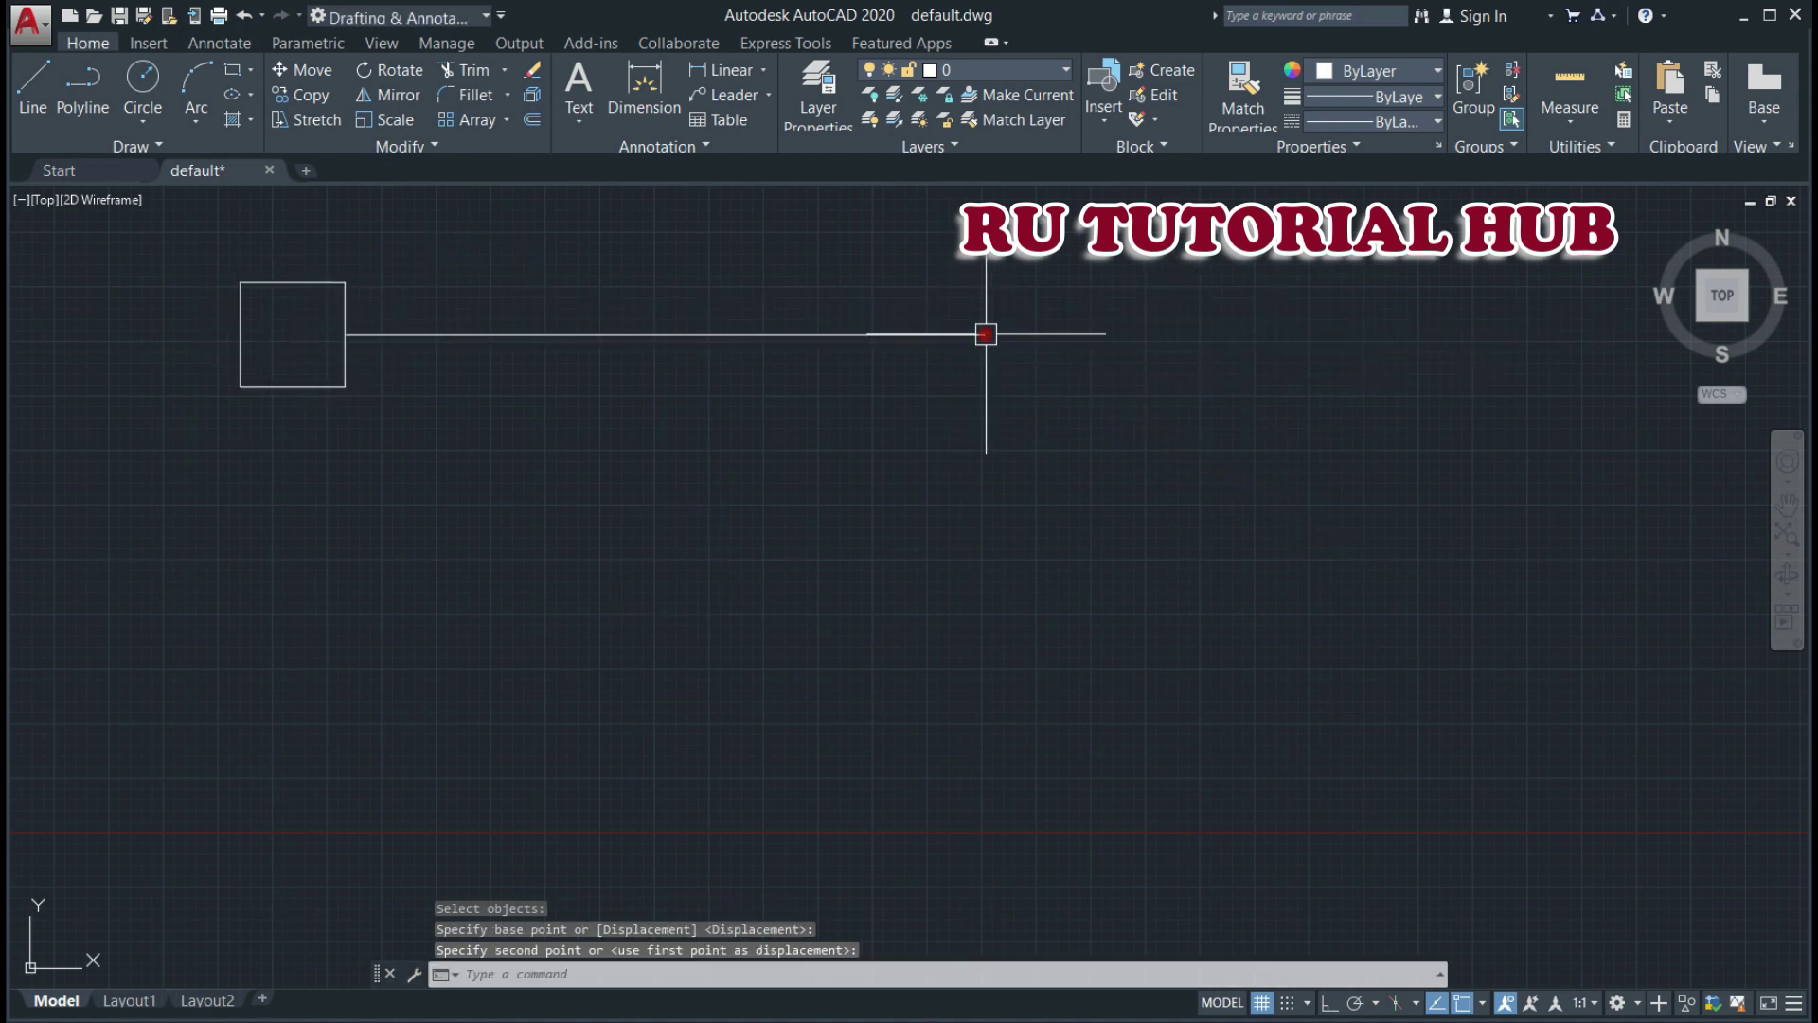
- Move the square by its left-edge midpoint onto the line's right endpoint
{"action": "left_click", "coordinate": [795, 597]}
{"action": "key", "text": "Escape"}
{"action": "type", "text": "m"}
{"action": "key", "text": "Return"}
{"action": "left_click", "coordinate": [333, 366]}
{"action": "left_click", "coordinate": [339, 365]}
{"action": "left_click", "coordinate": [352, 379]}
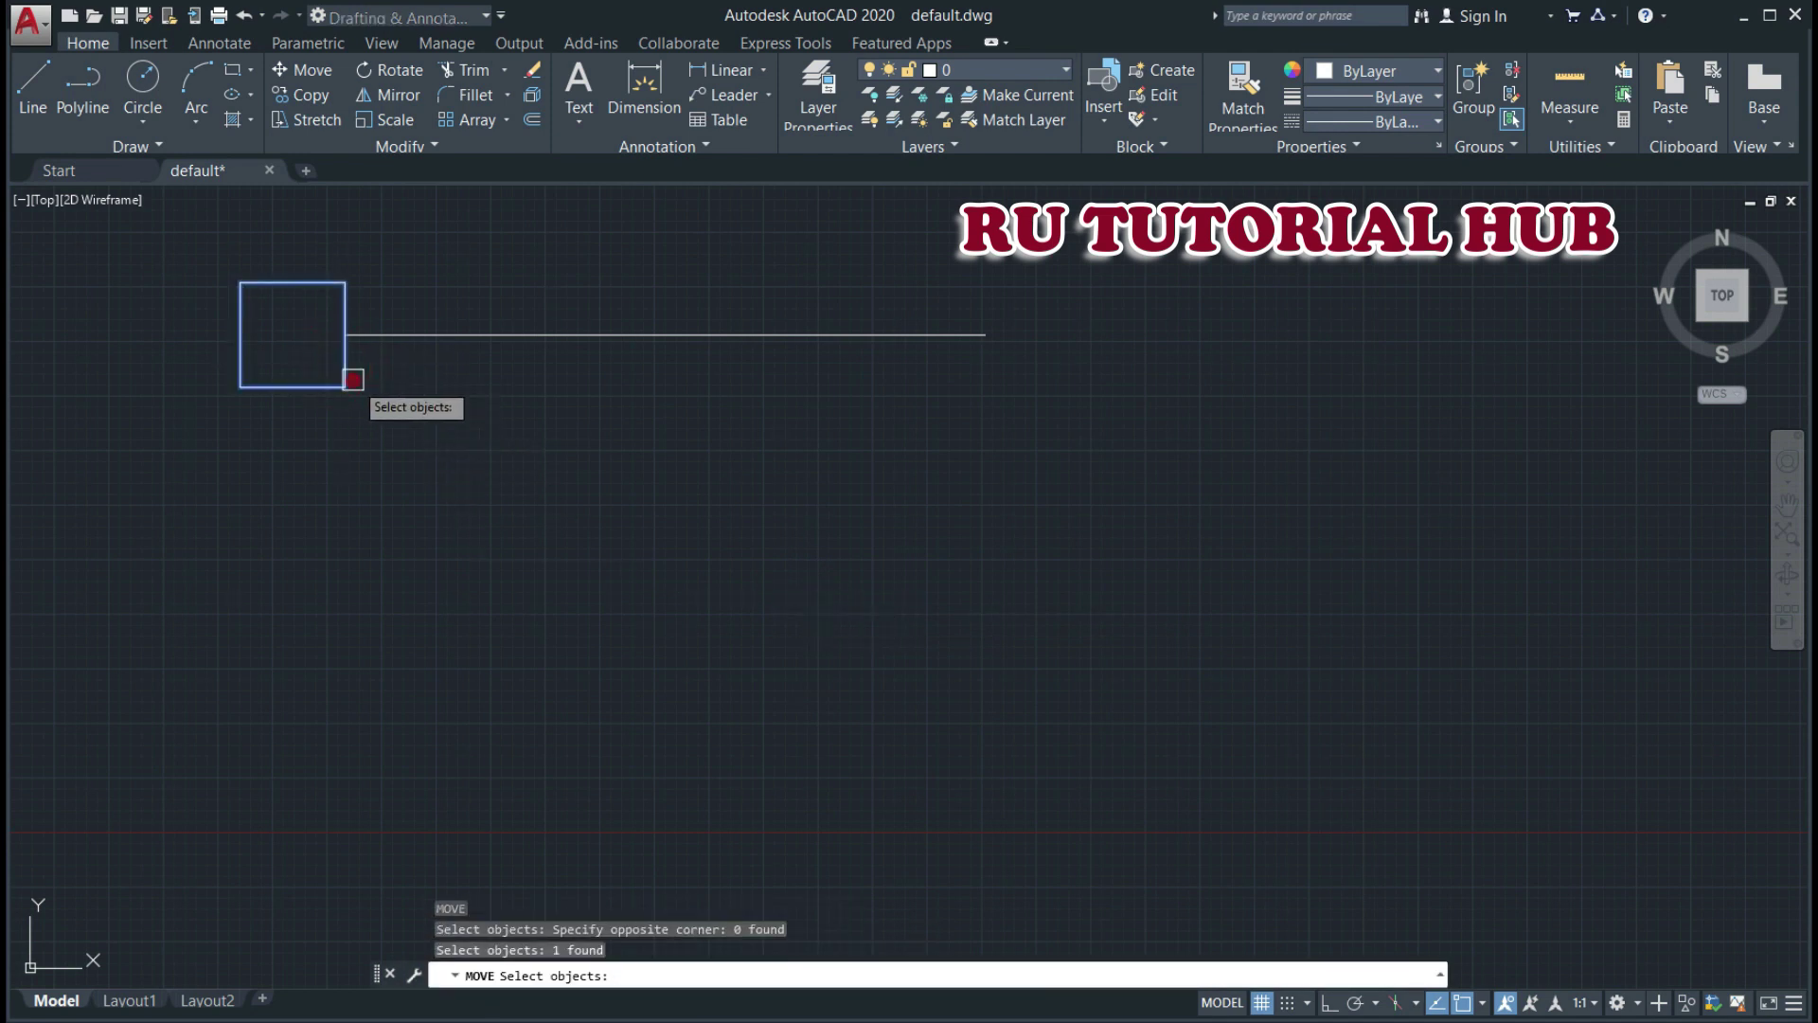
{"action": "key", "text": "Return"}
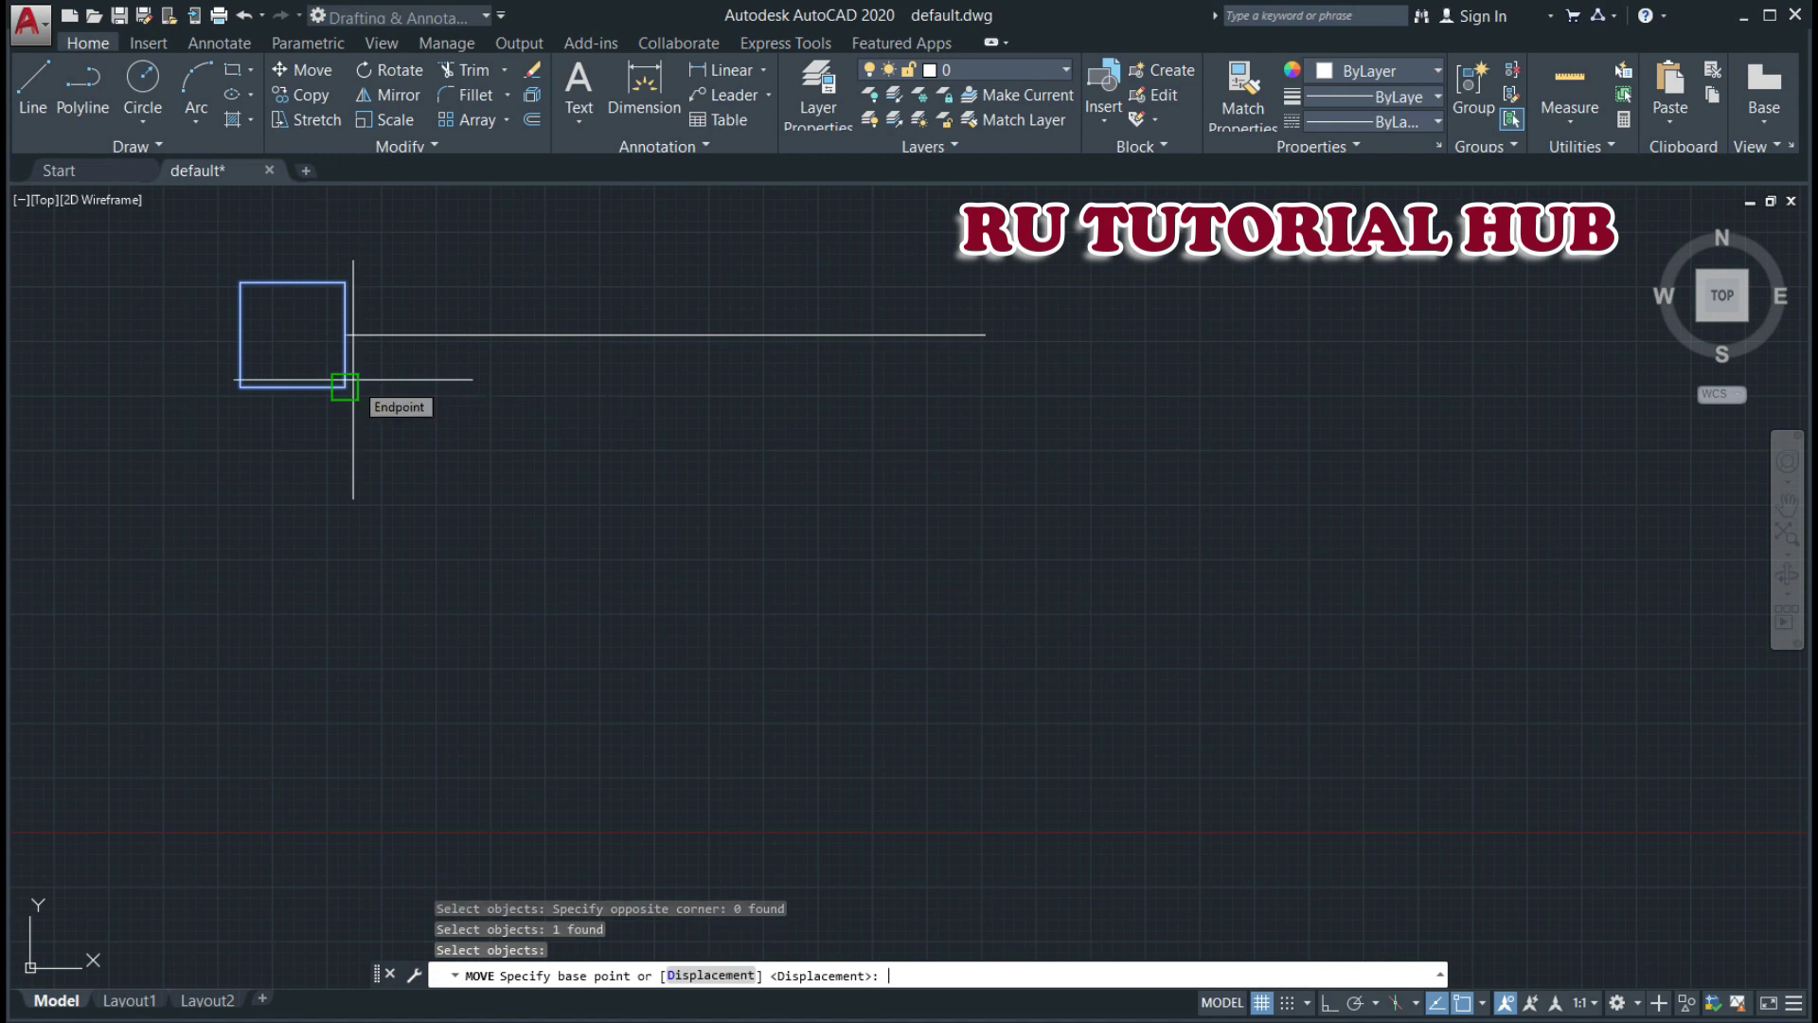
{"action": "left_click", "coordinate": [240, 334]}
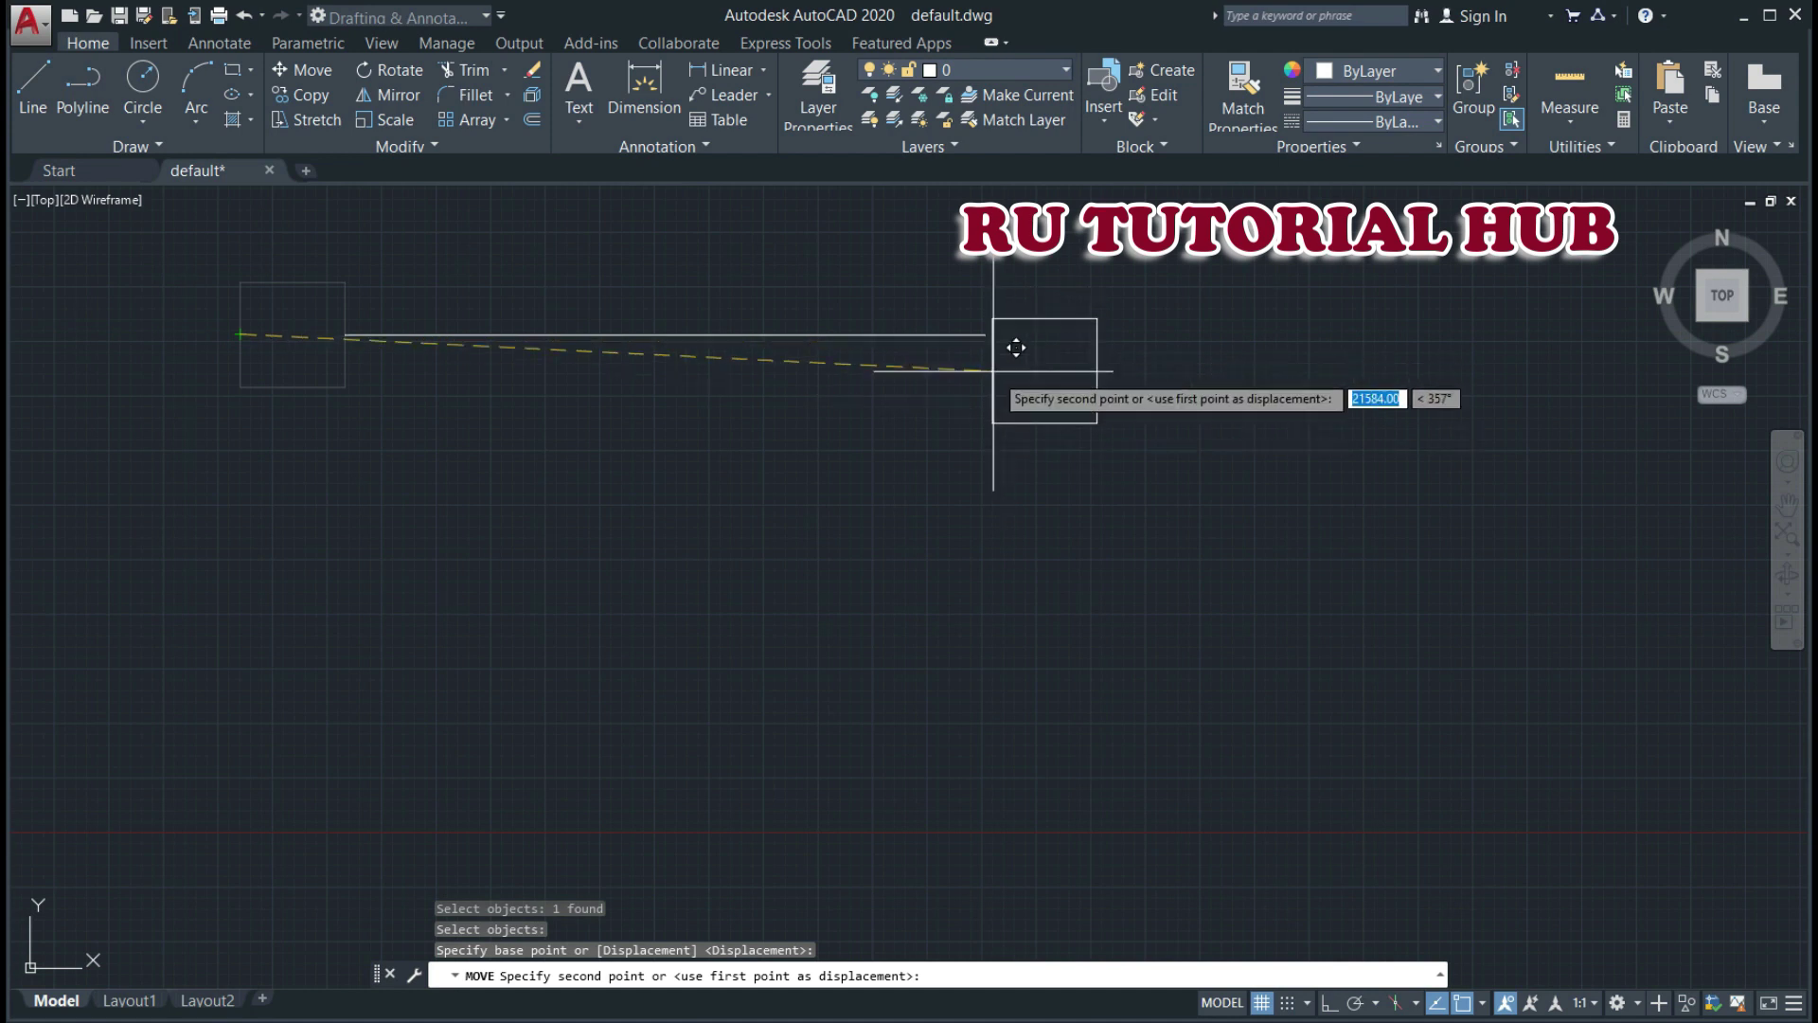
{"action": "left_click", "coordinate": [986, 335]}
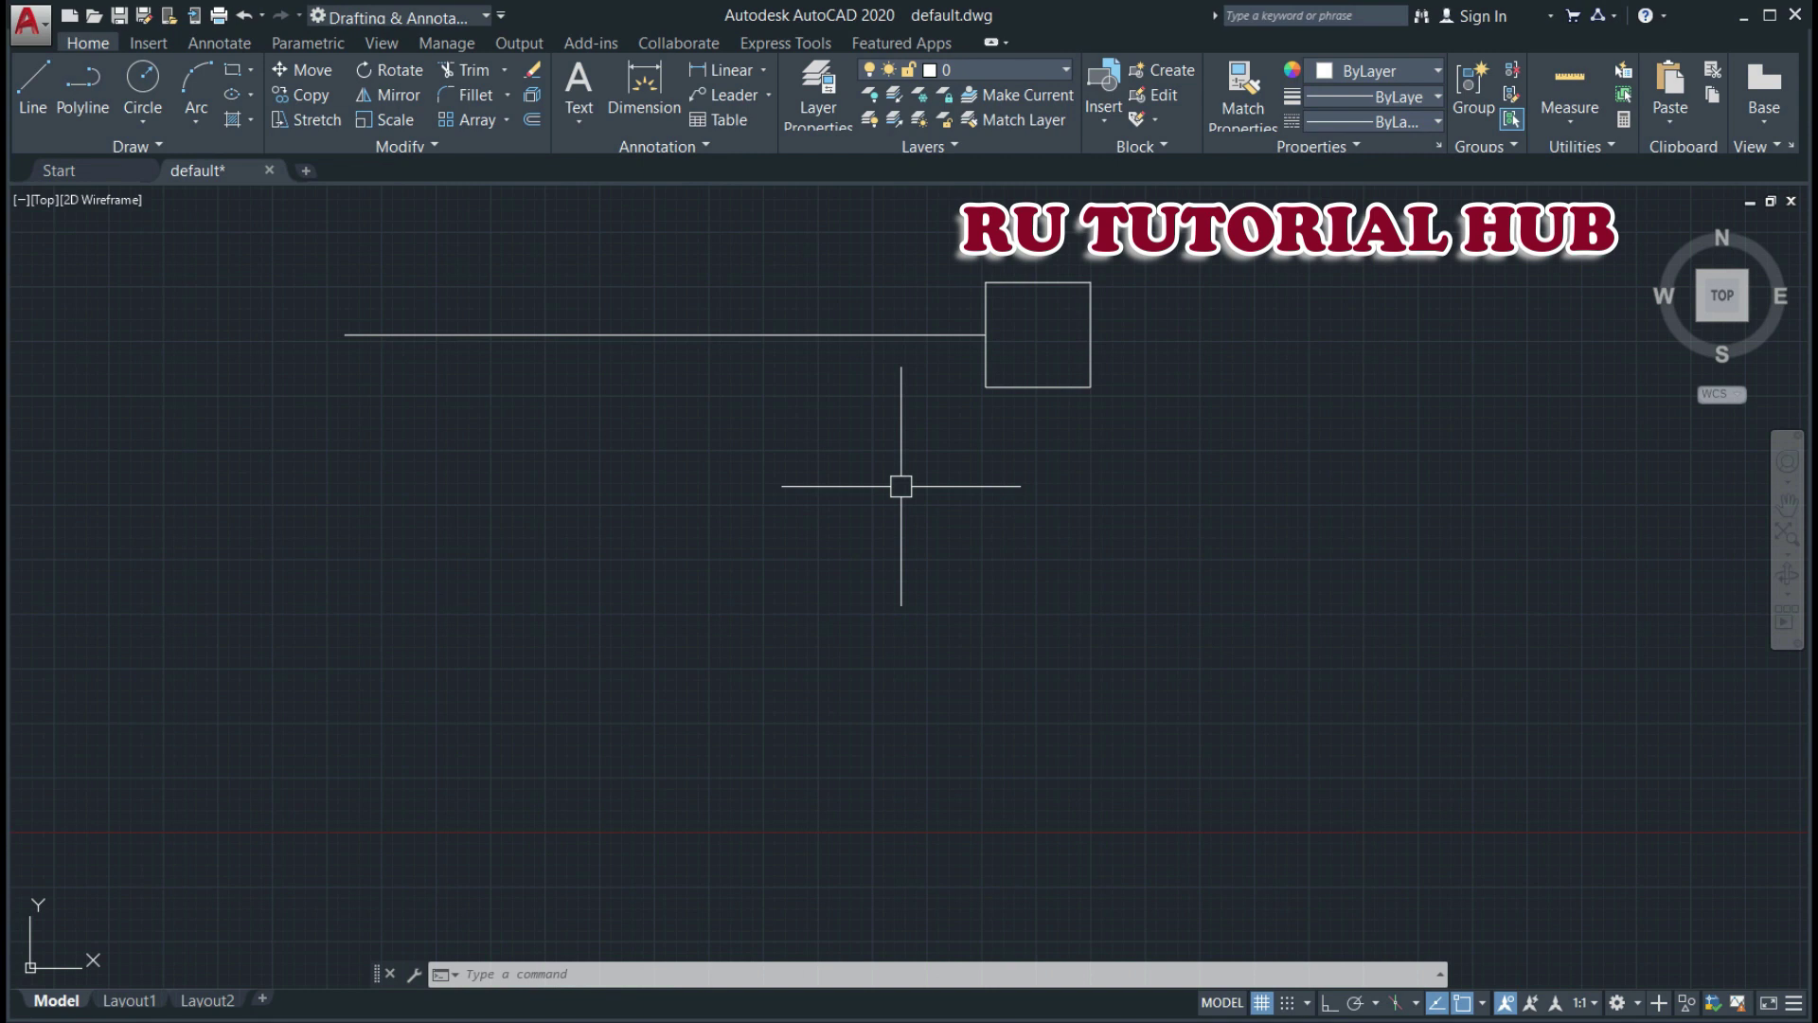
- Copy the square by its right-edge midpoint onto the line's left endpoint
{"action": "middle_click_drag", "start_coordinate": [868, 477], "coordinate": [887, 506]}
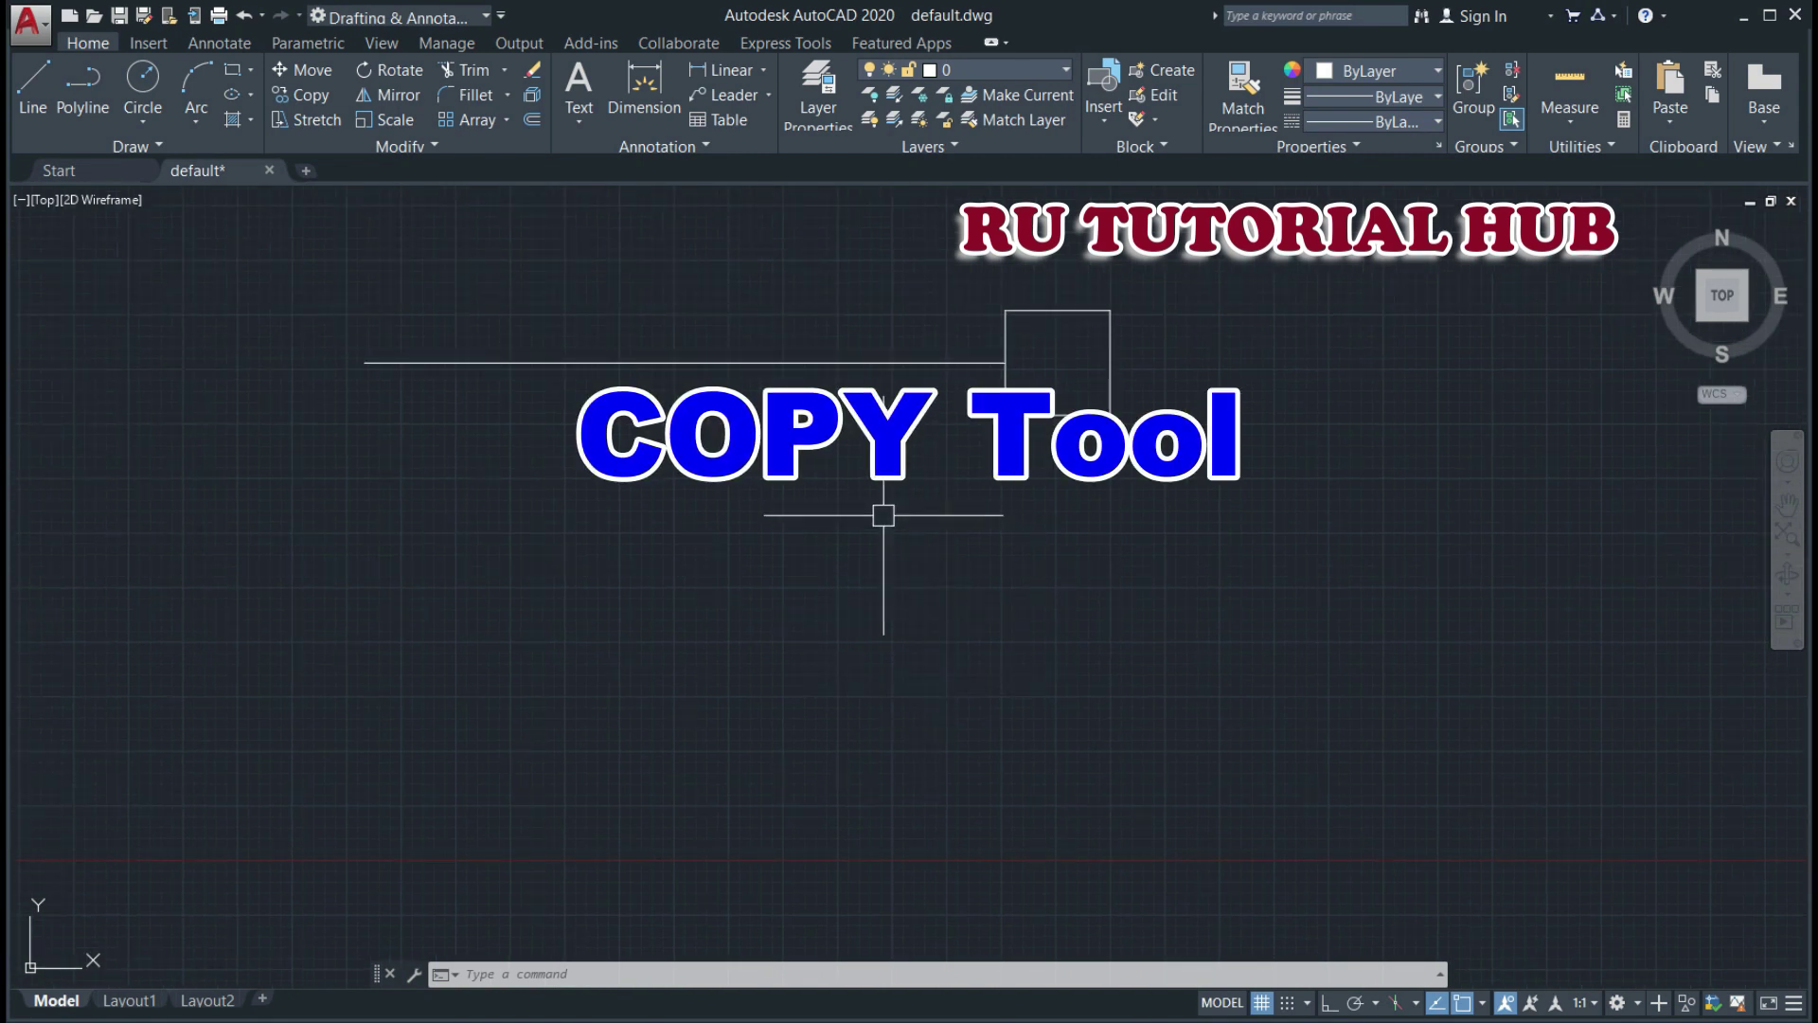
{"action": "mouse_move", "coordinate": [843, 442]}
{"action": "middle_mouse_down"}
{"action": "mouse_move", "coordinate": [1007, 742]}
{"action": "mouse_move", "coordinate": [1027, 733]}
{"action": "middle_mouse_up"}
{"action": "key", "text": "Escape"}
{"action": "key", "text": "Escape"}
{"action": "key", "text": "Escape"}
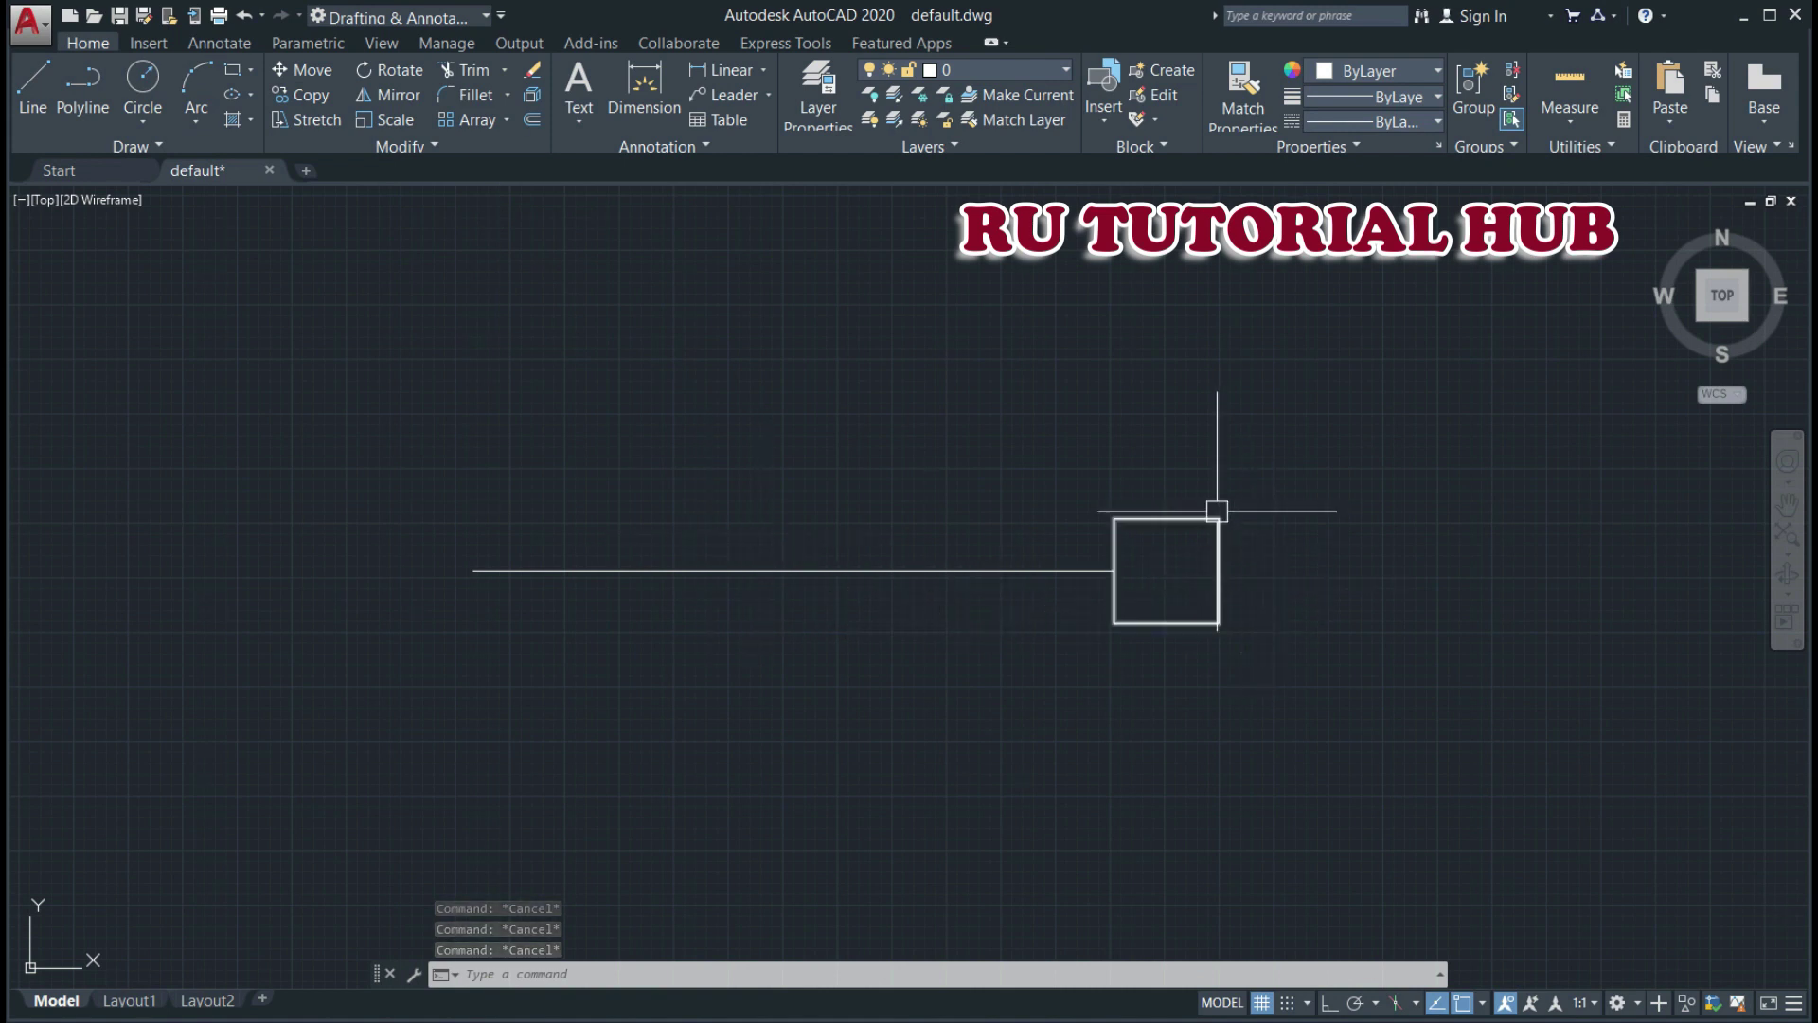
{"action": "key", "text": "Escape"}
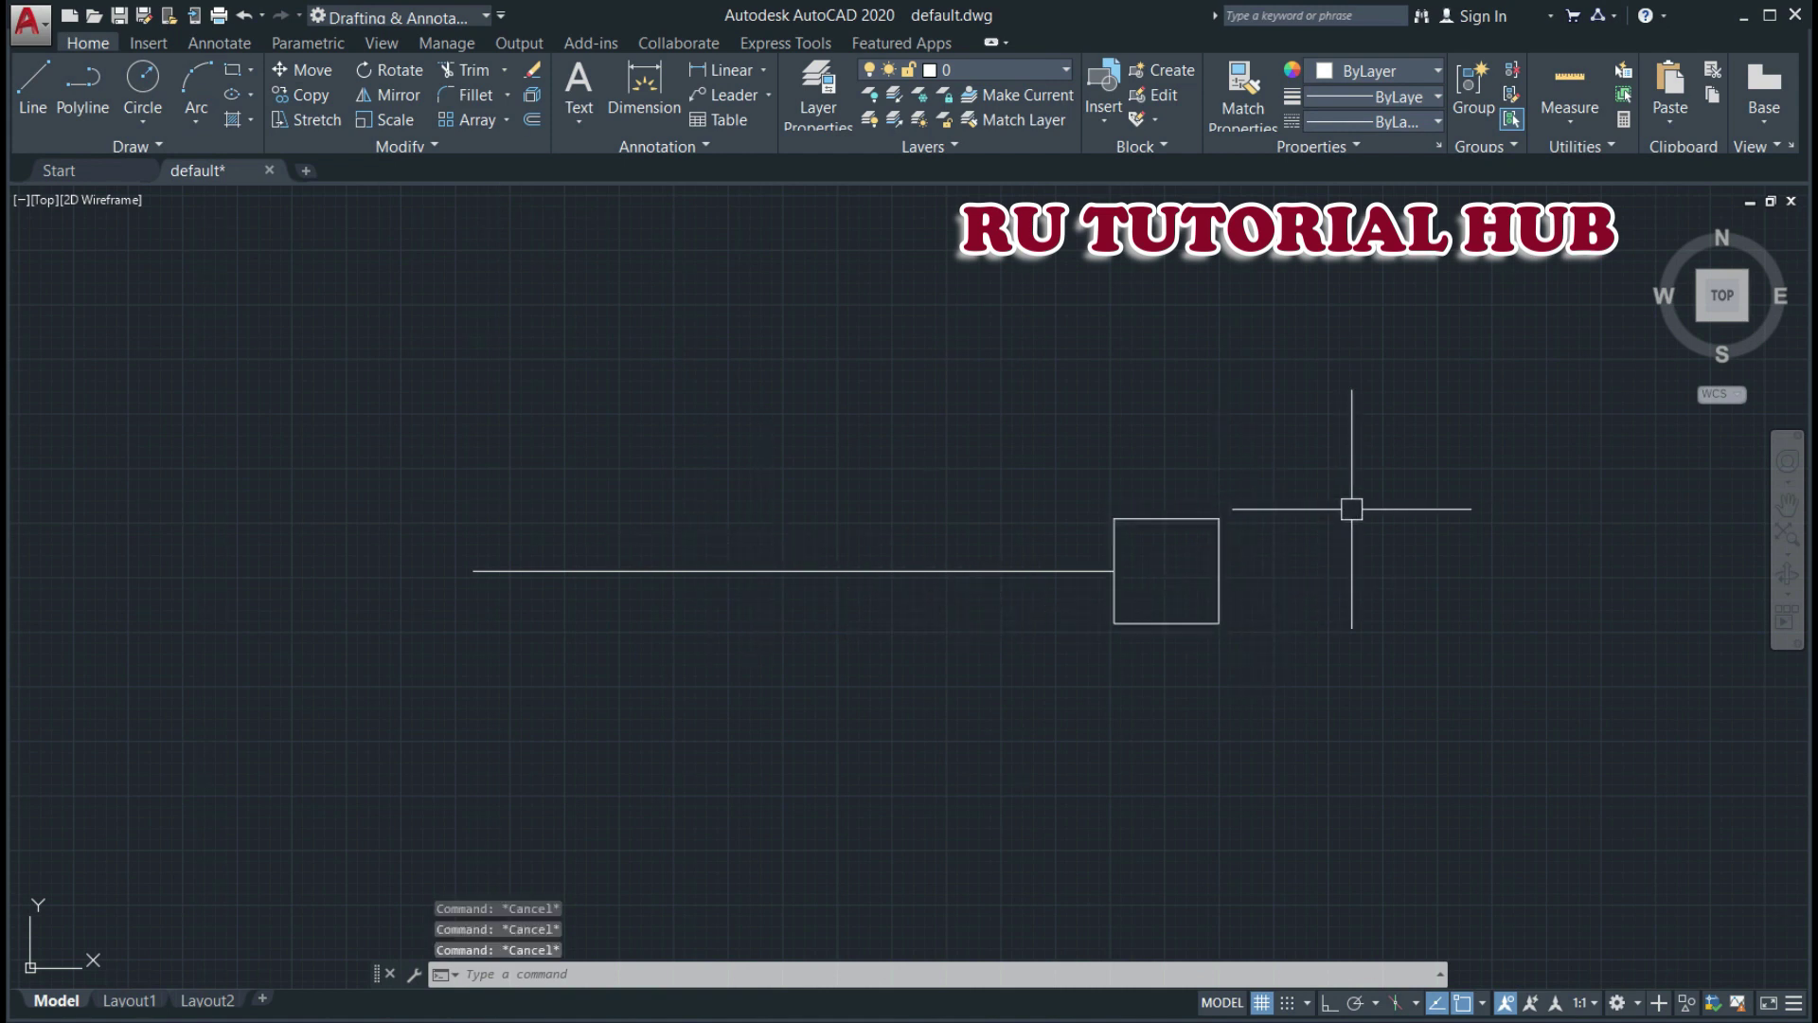
{"action": "type", "text": "ct o"}
{"action": "key", "text": "Return"}
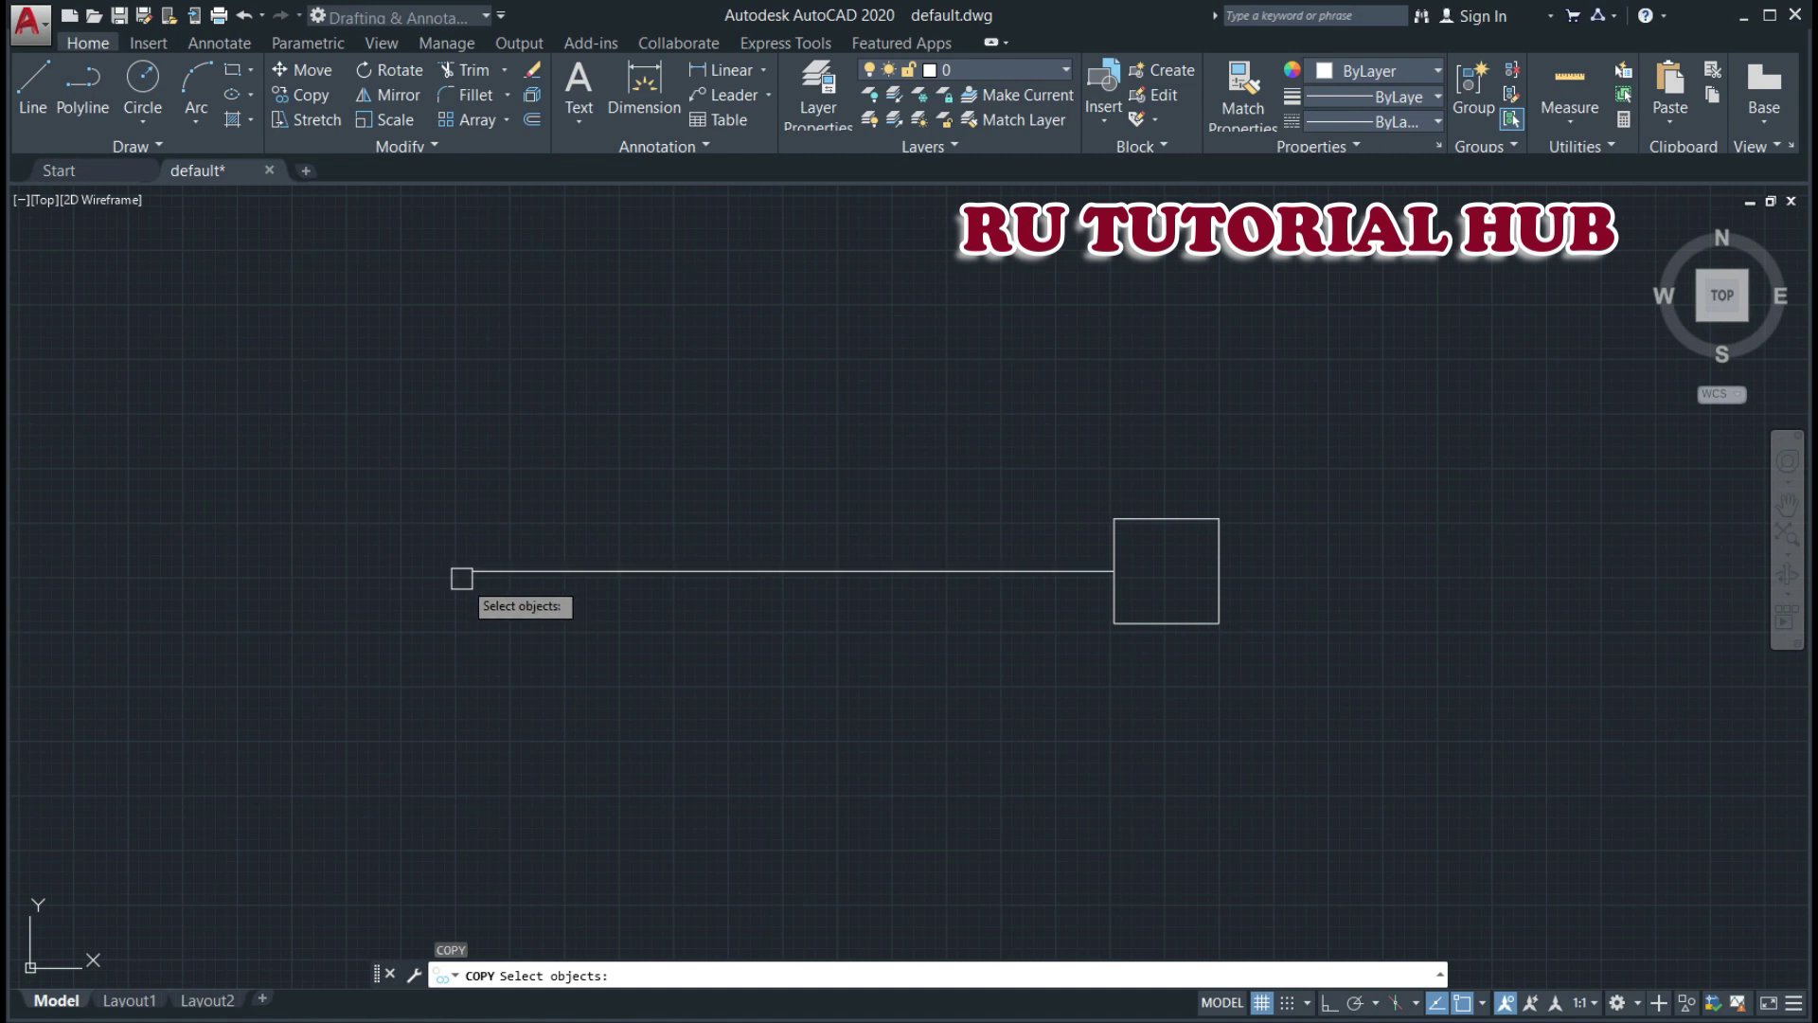
{"action": "left_click", "coordinate": [1217, 557]}
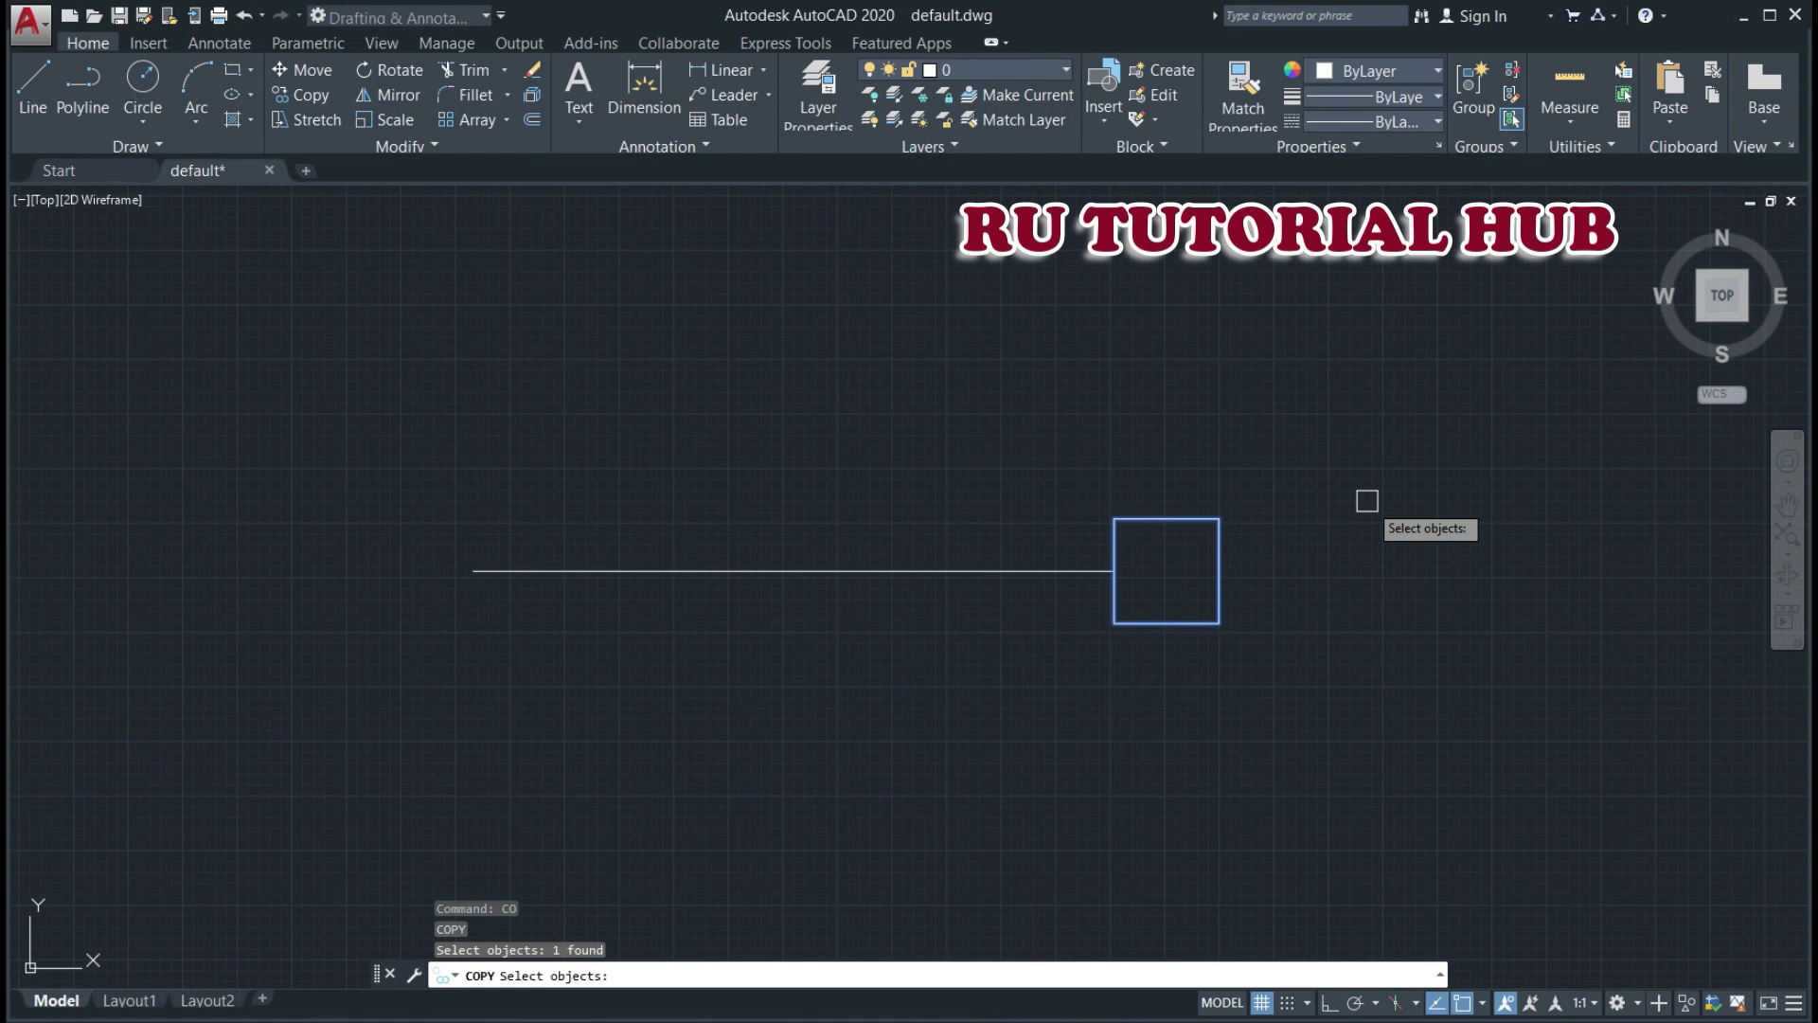
{"action": "key", "text": "Return"}
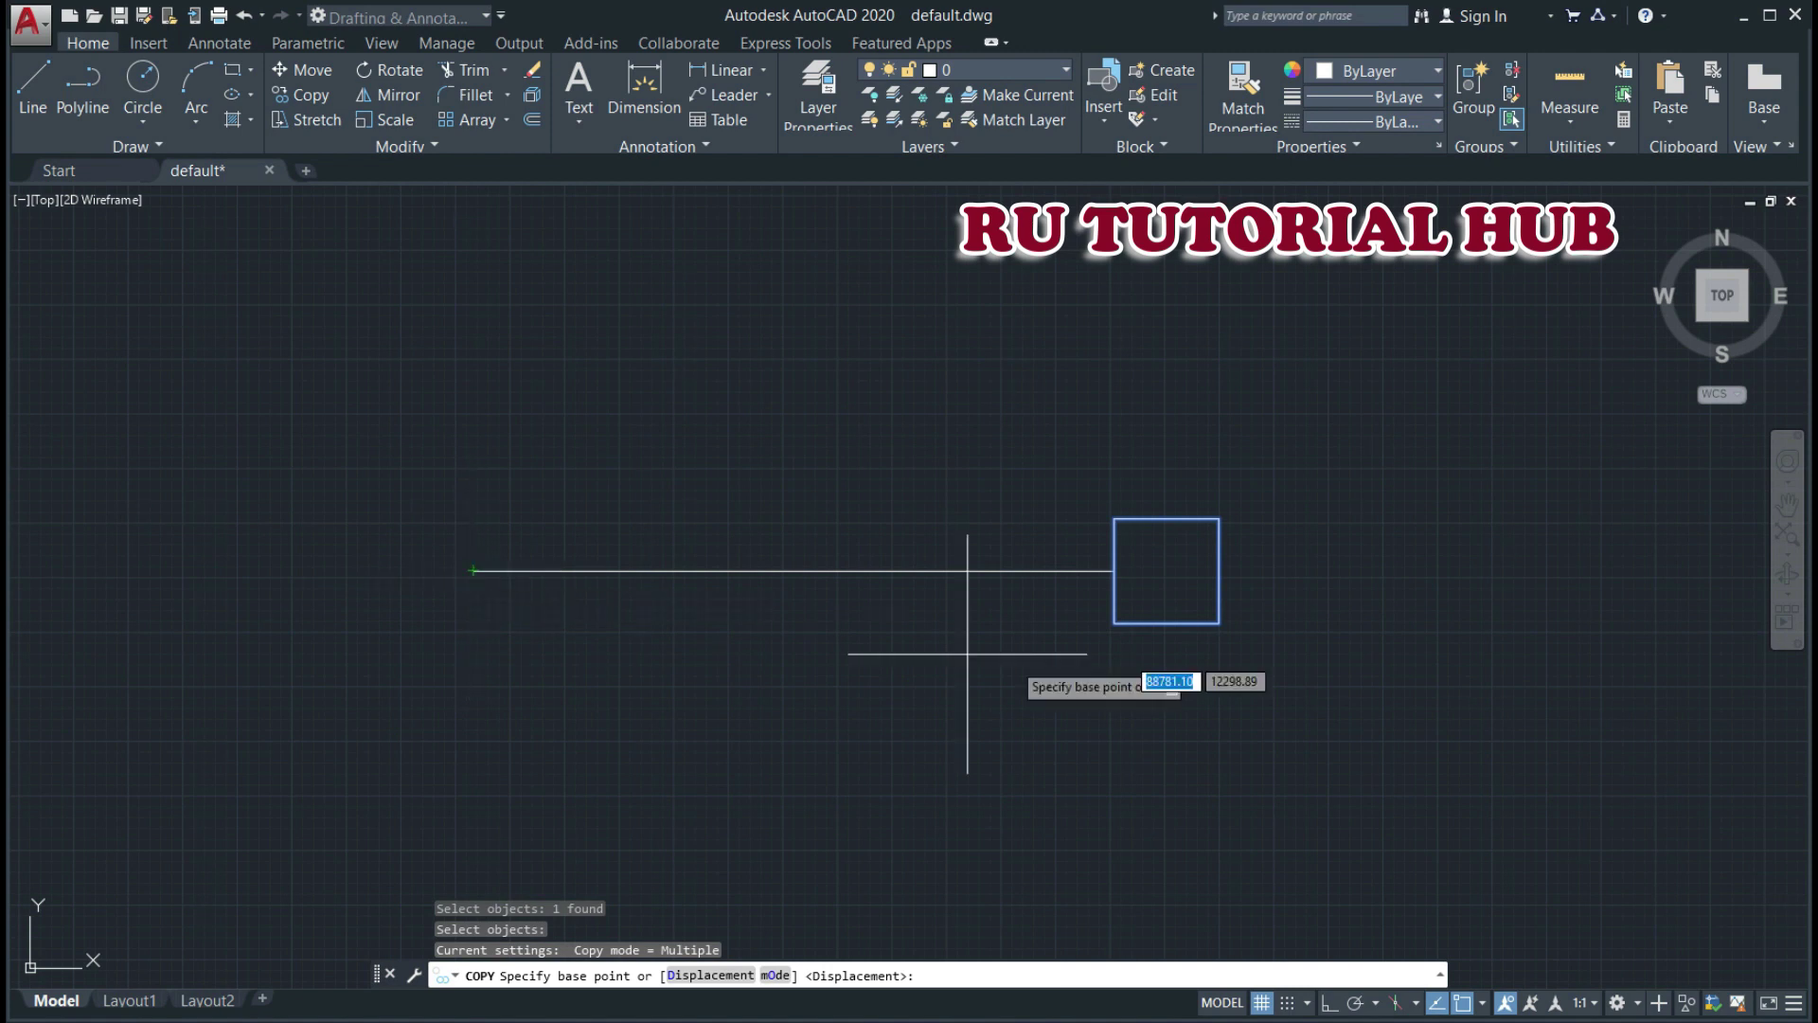
{"action": "left_click", "coordinate": [1219, 570]}
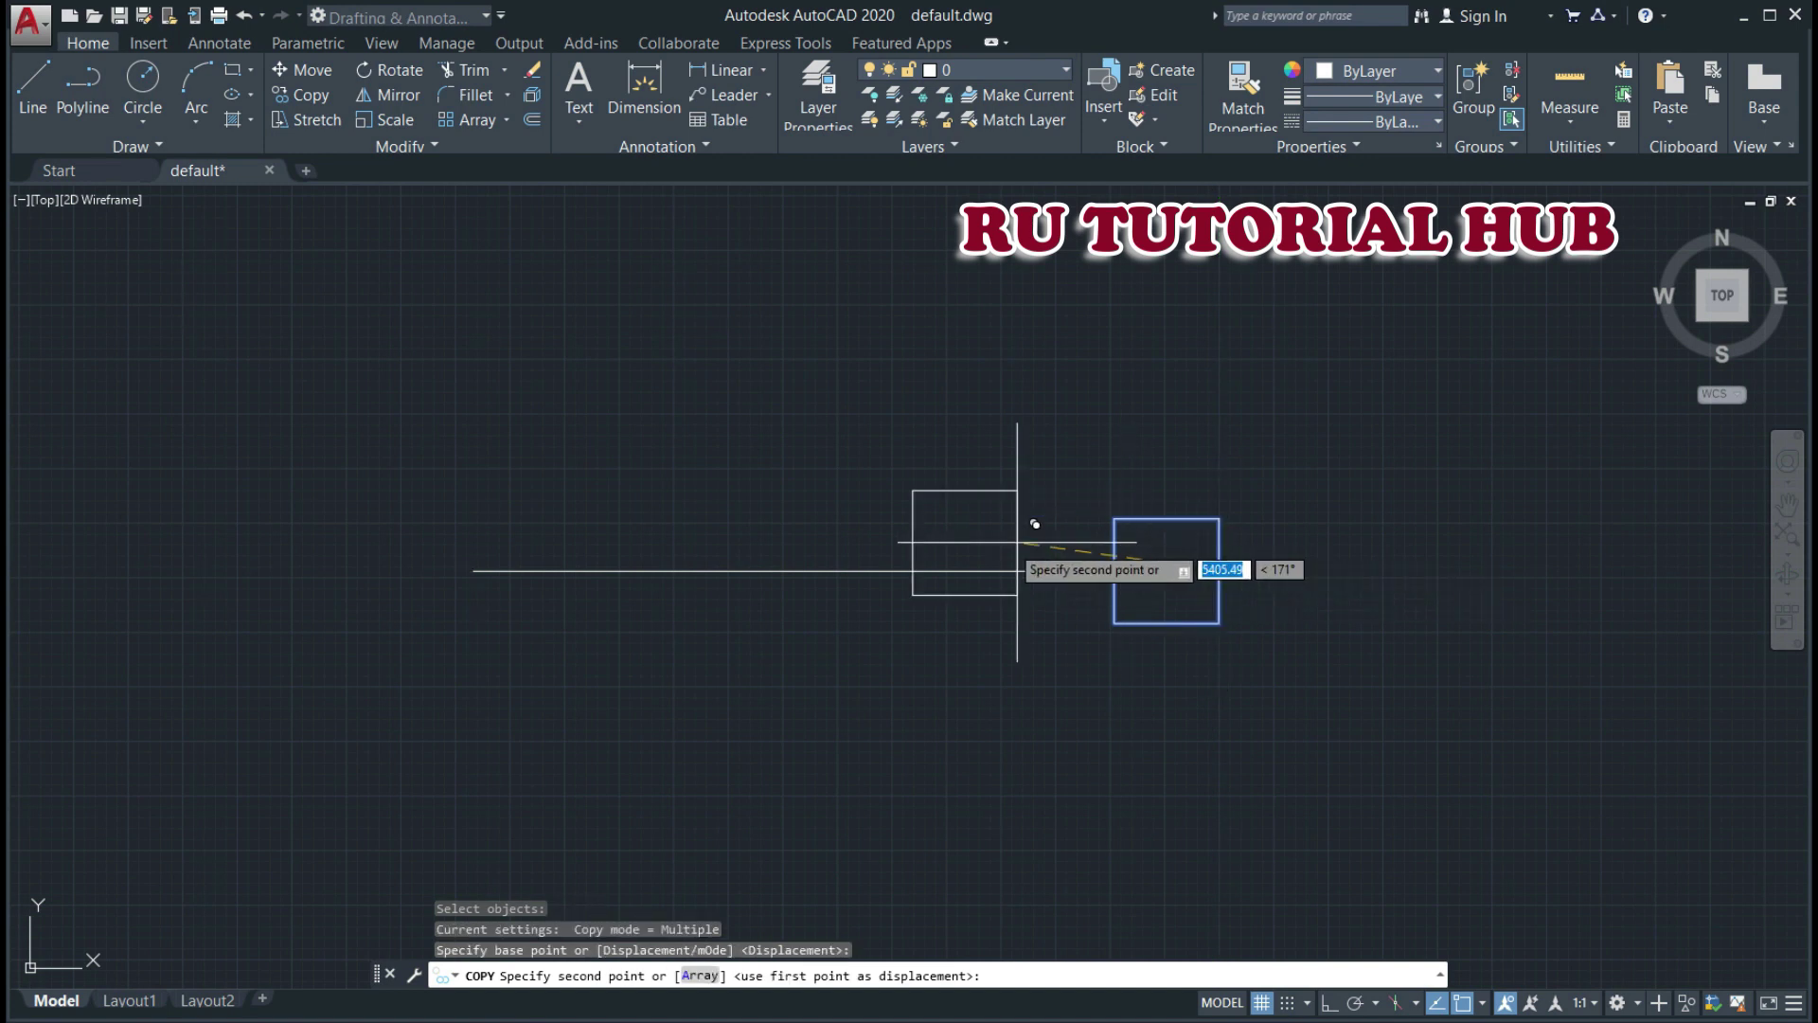
{"action": "left_click", "coordinate": [474, 570]}
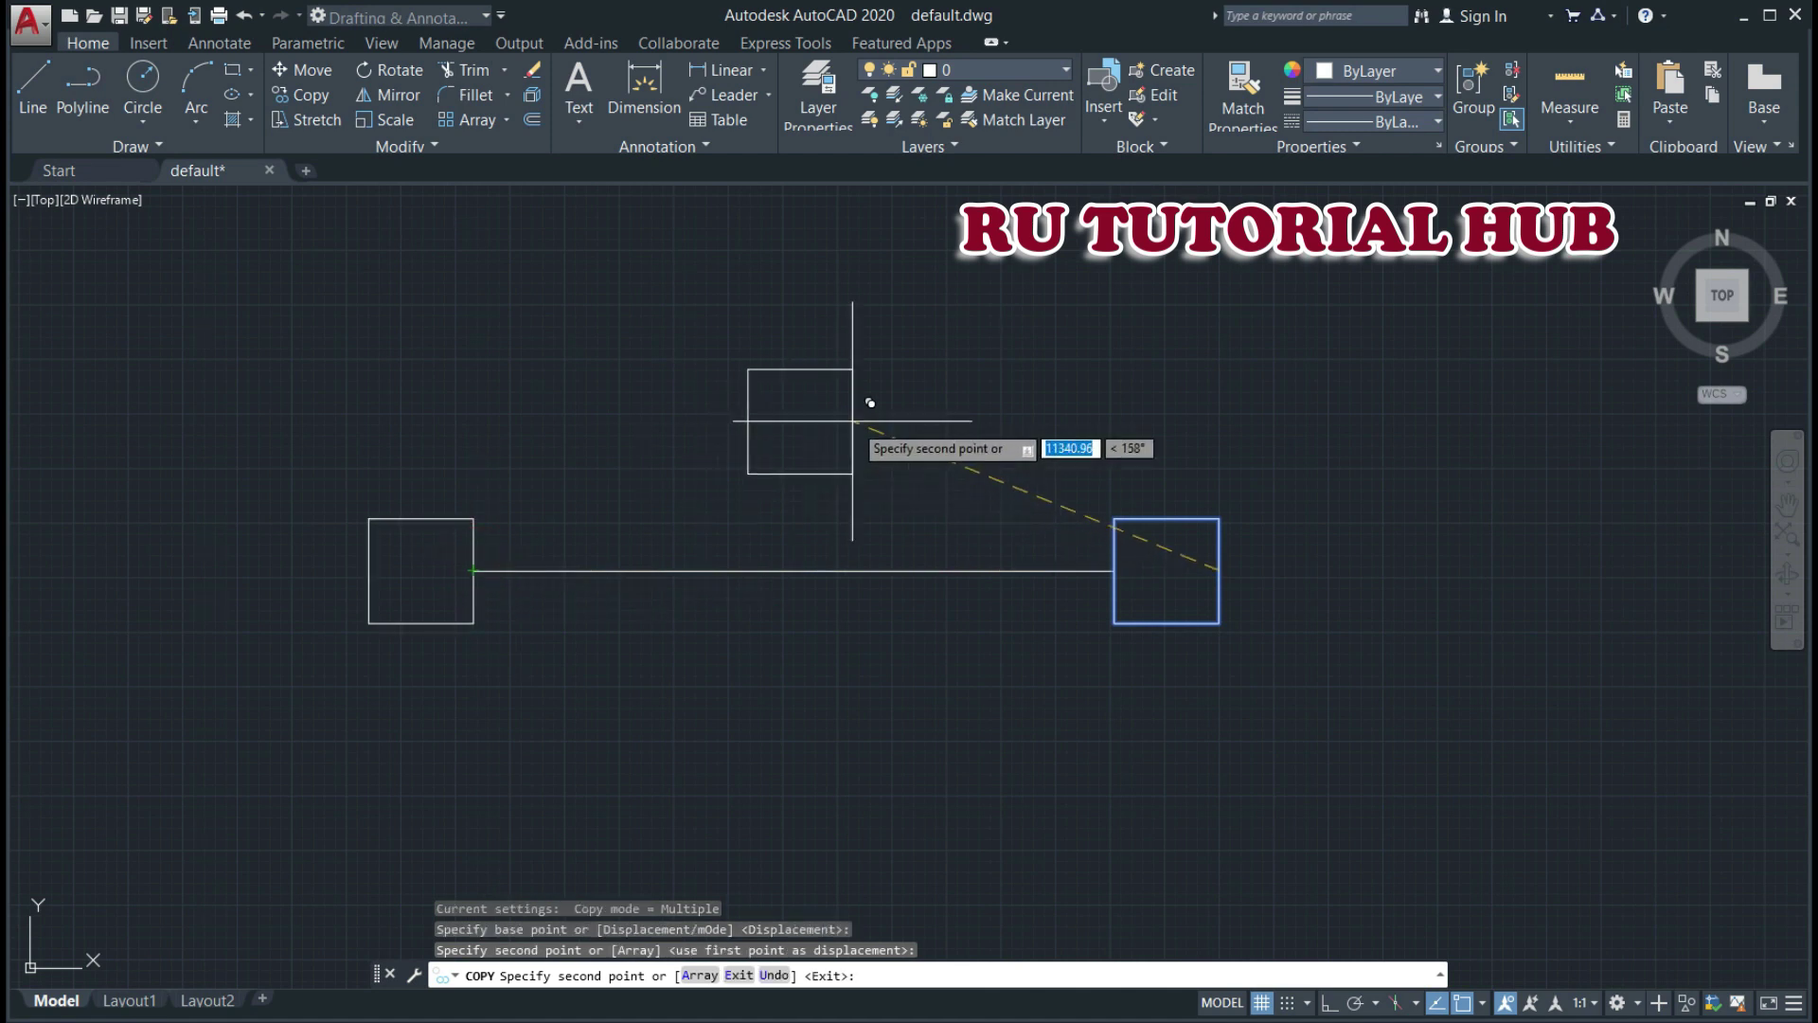
{"action": "key", "text": "Escape"}
{"action": "key", "text": "Escape"}
{"action": "key", "text": "Escape"}
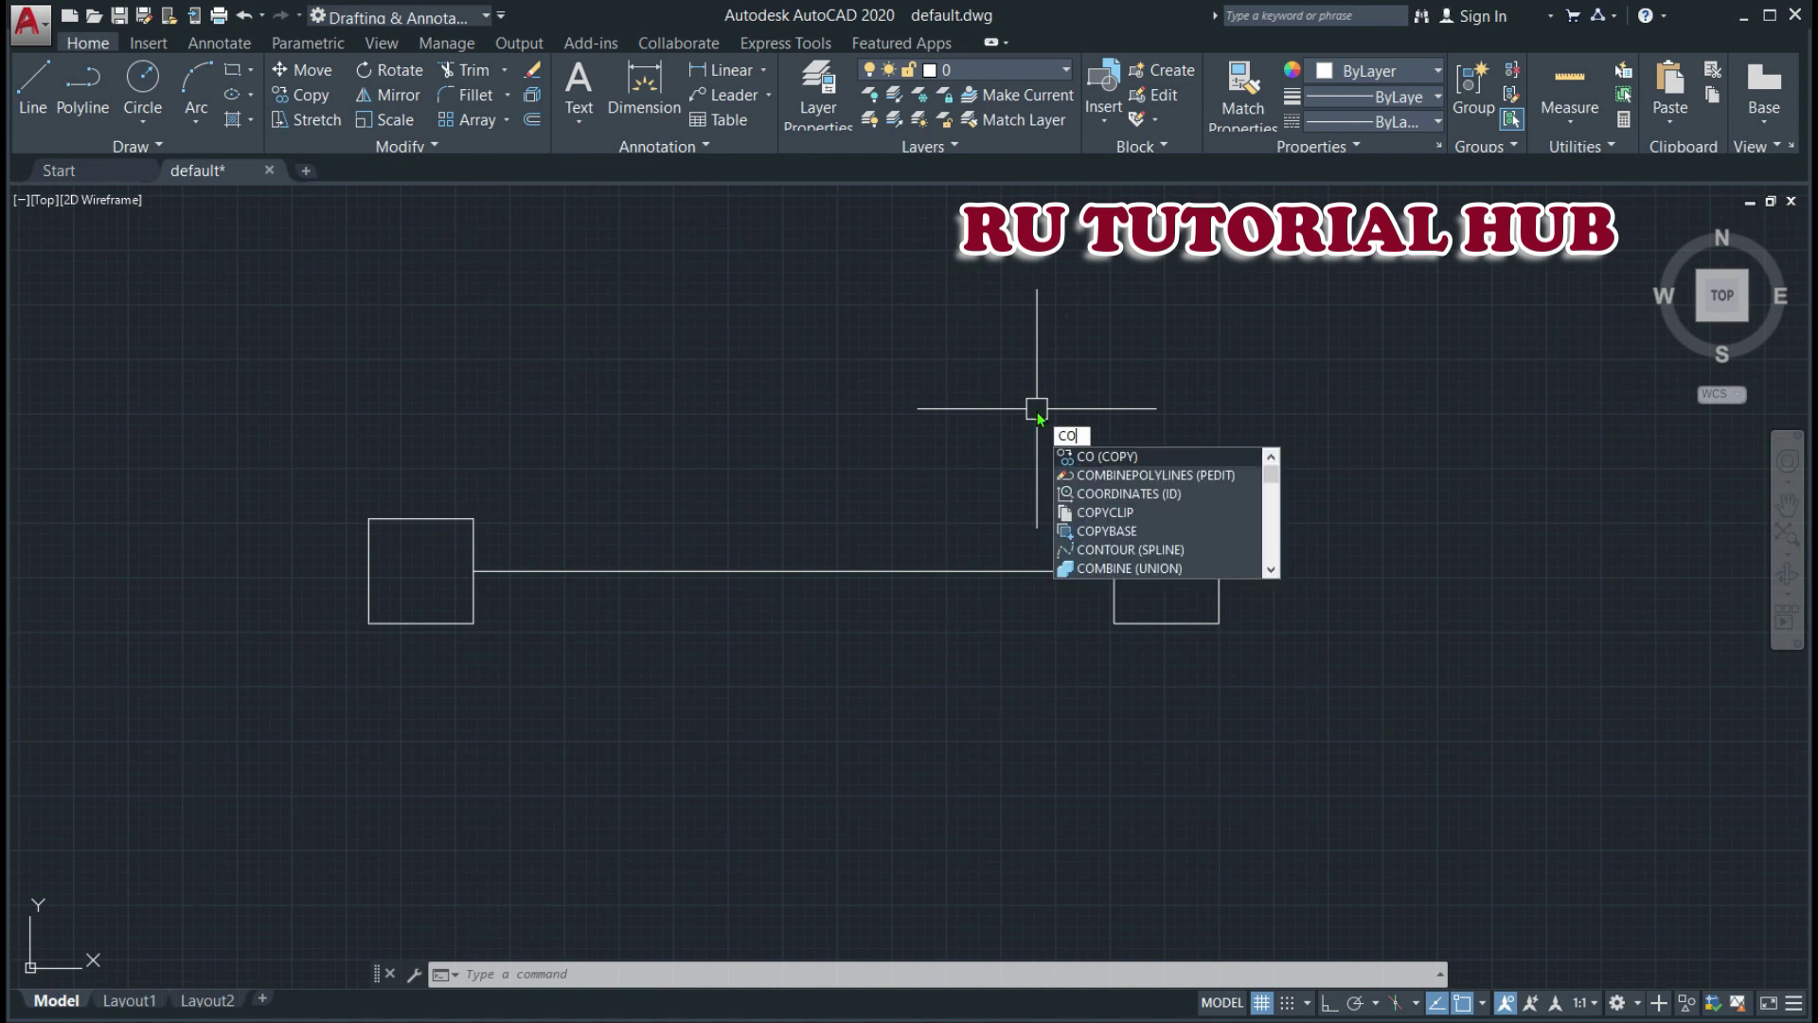
- Copy the right square four times corner to corner, stacking a staircase up from the left square
{"action": "key", "text": "Return"}
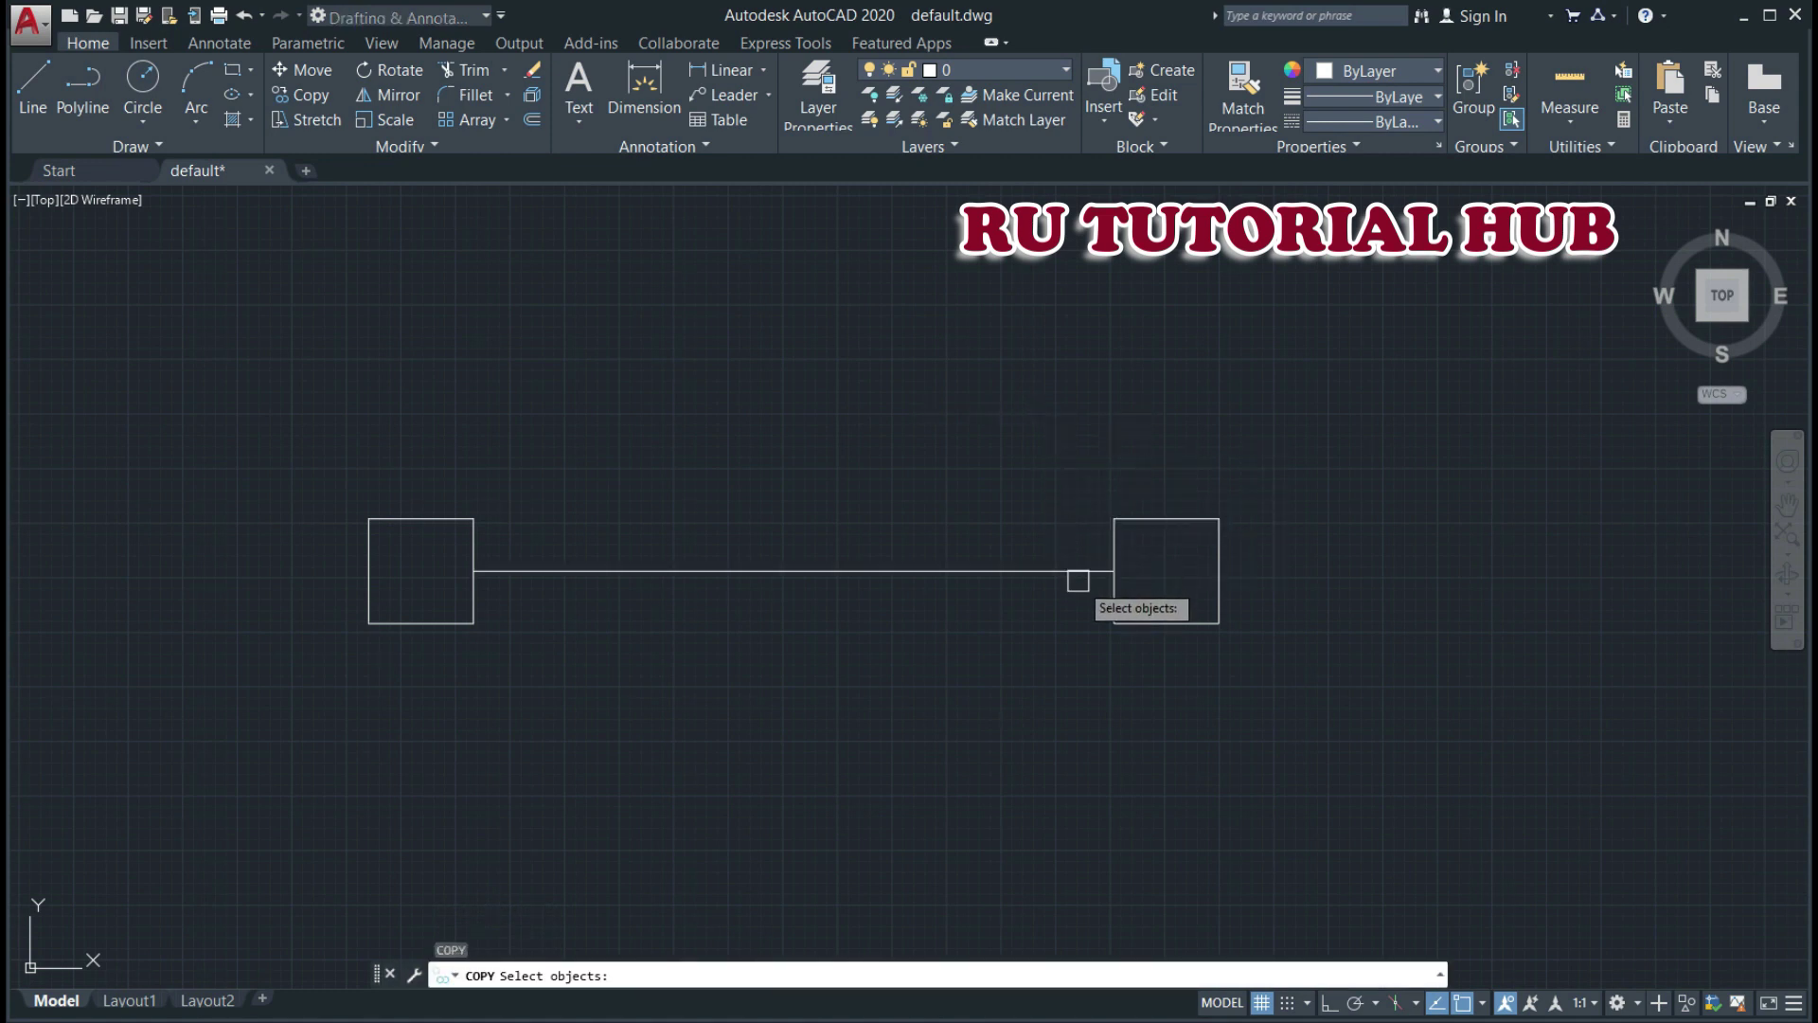
{"action": "left_click", "coordinate": [1174, 625]}
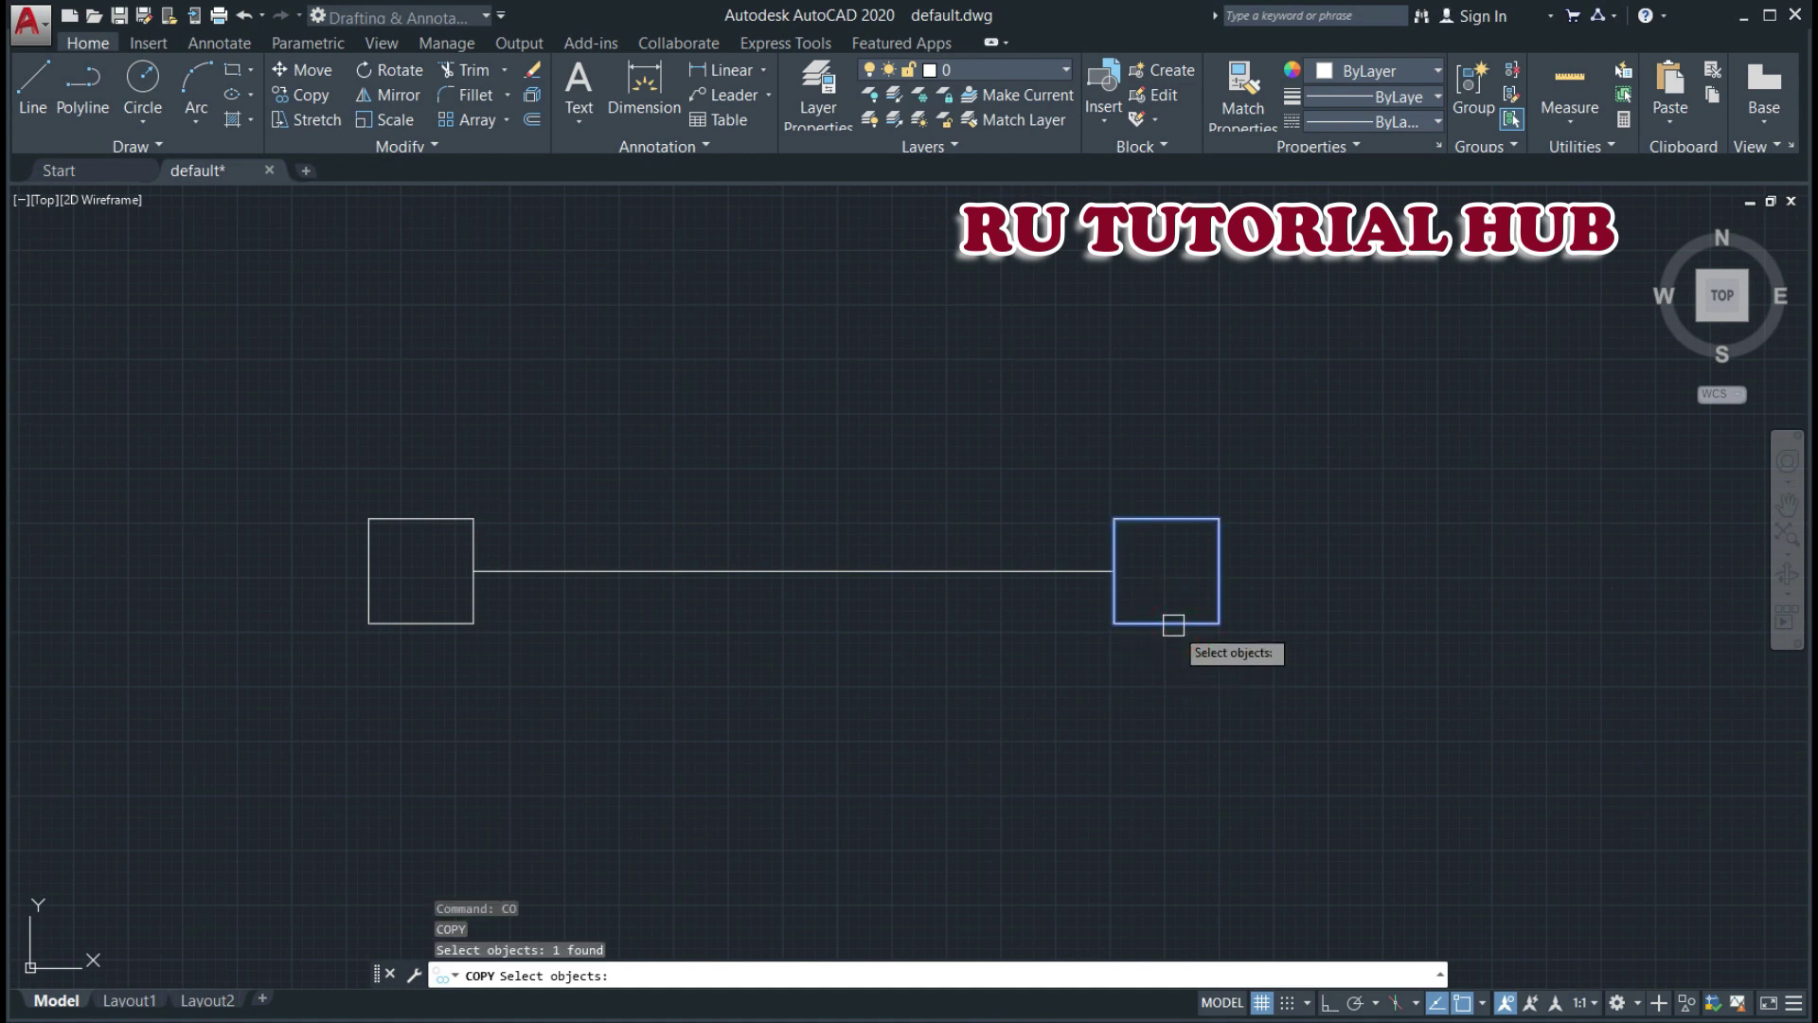
{"action": "key", "text": "Return"}
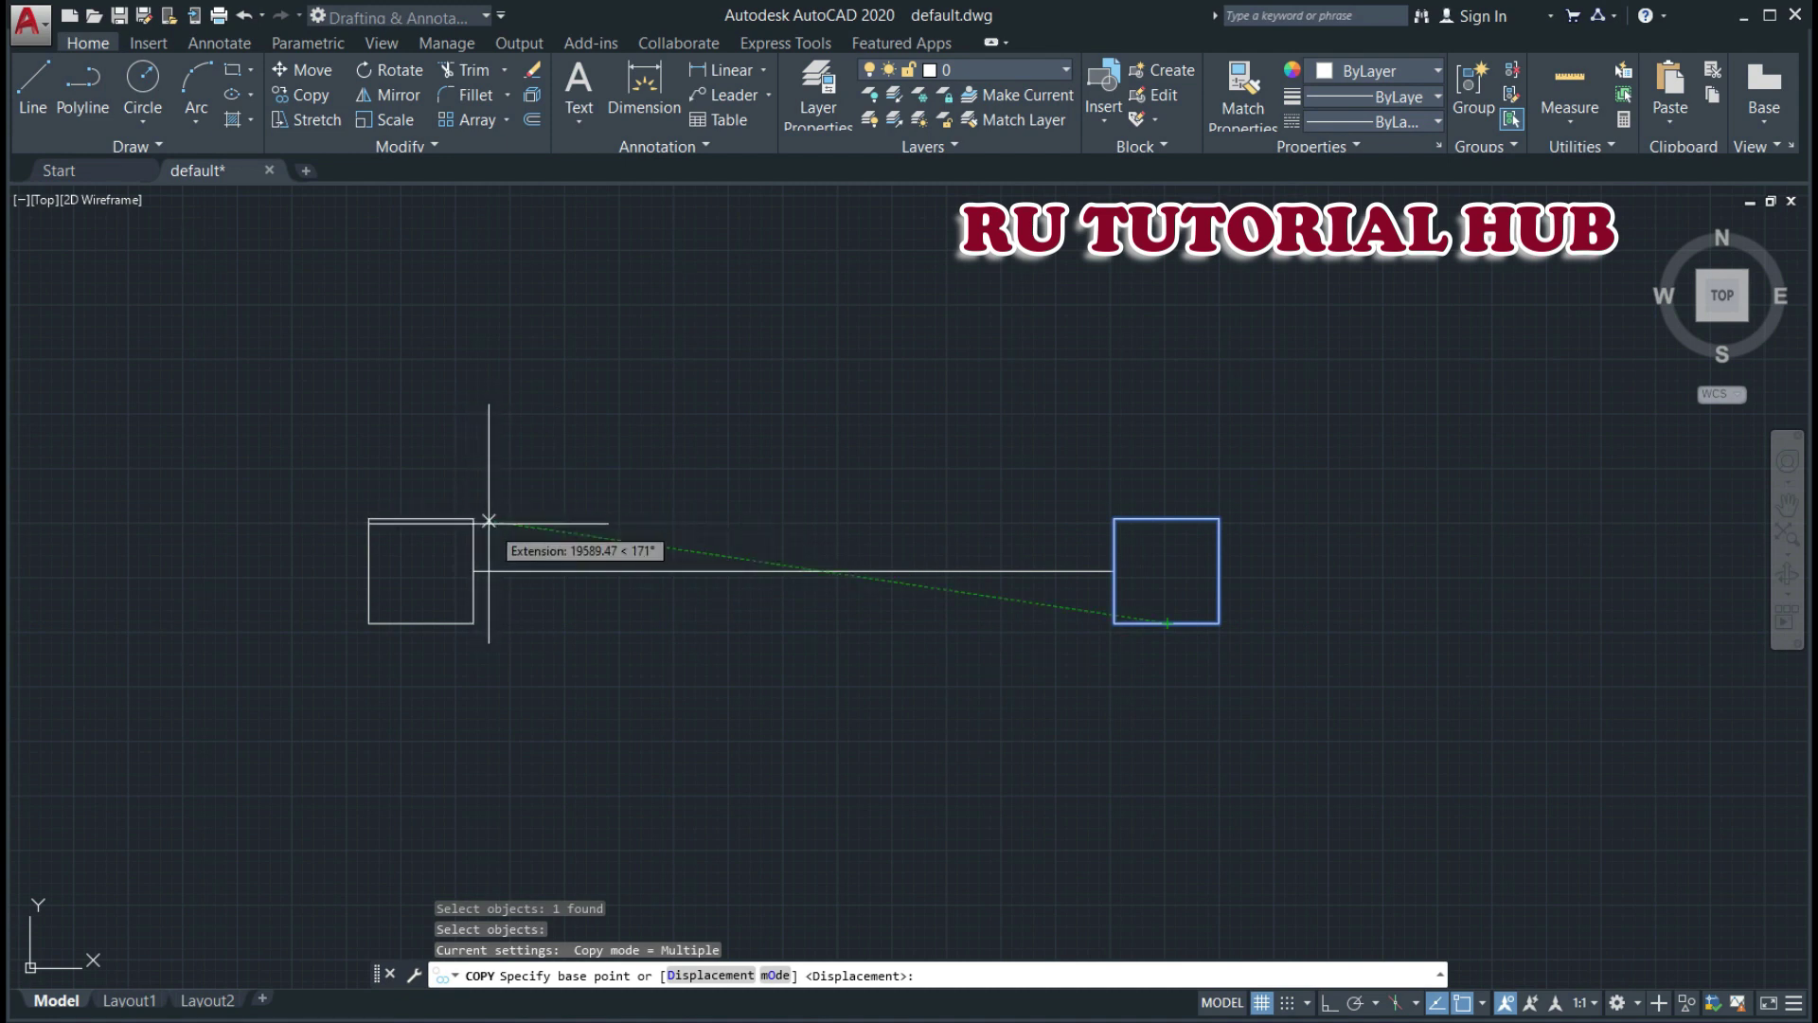
{"action": "left_click", "coordinate": [1115, 623]}
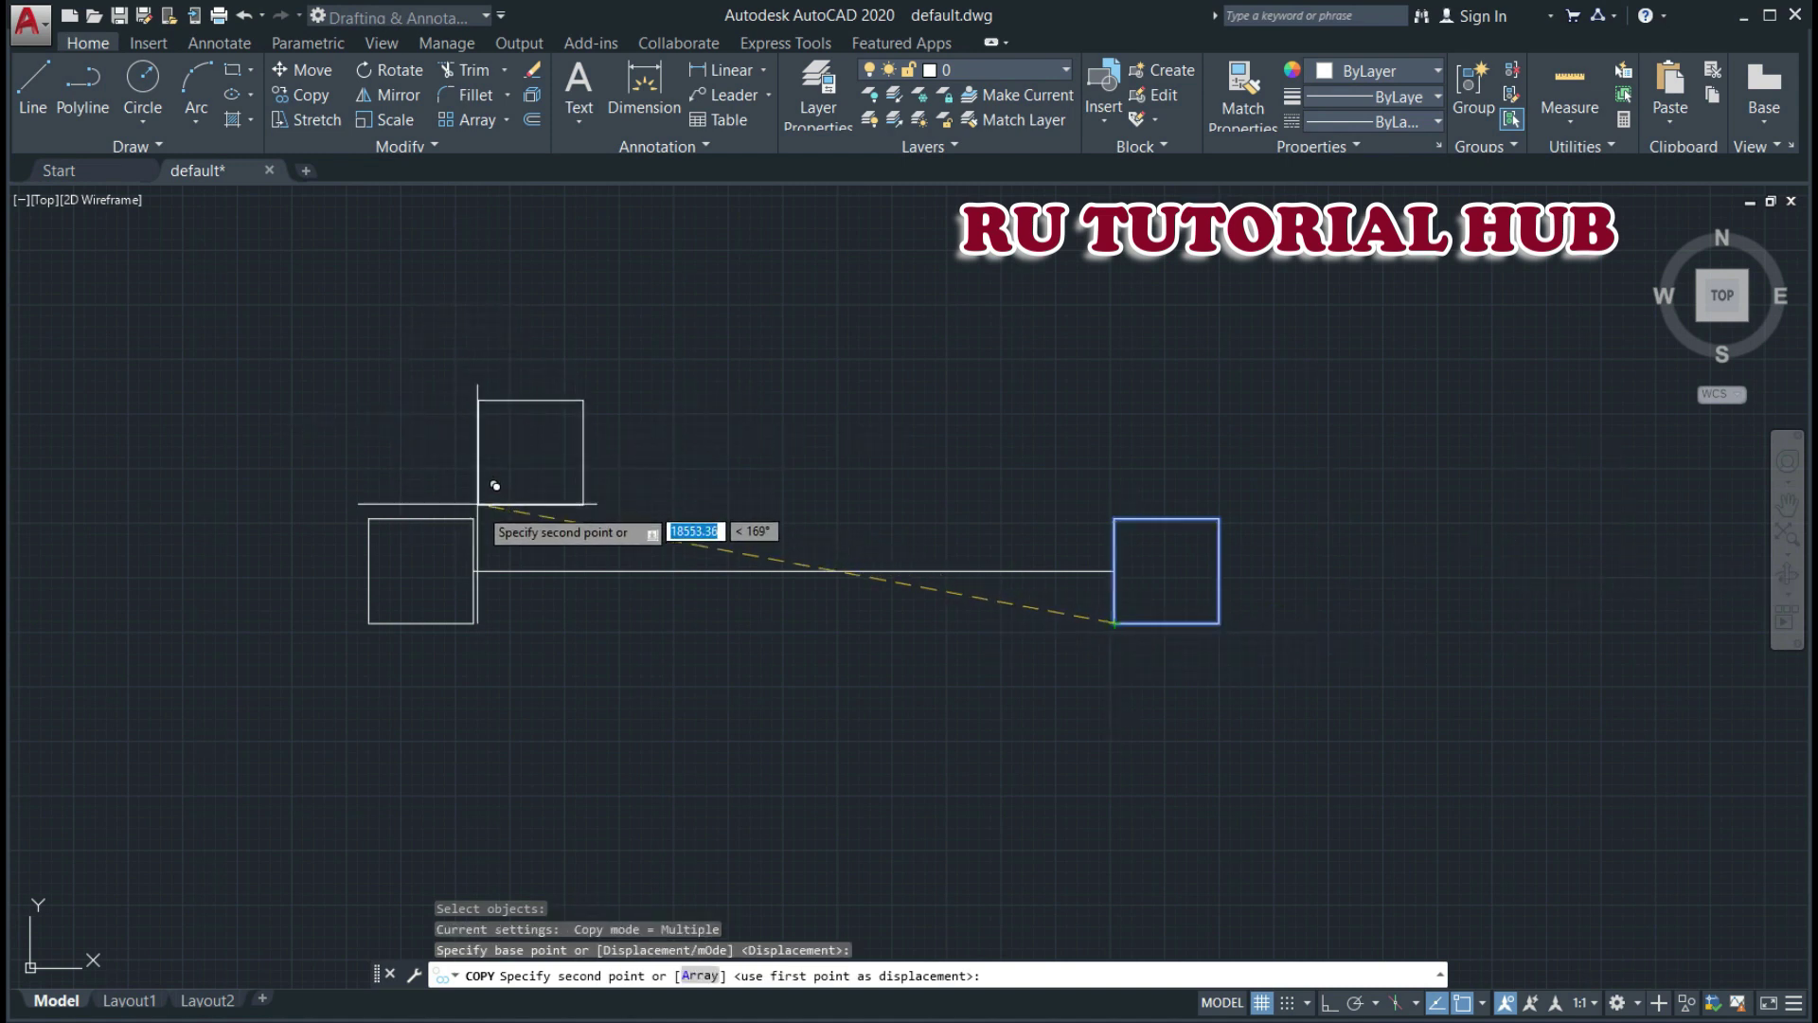
{"action": "left_click", "coordinate": [474, 519]}
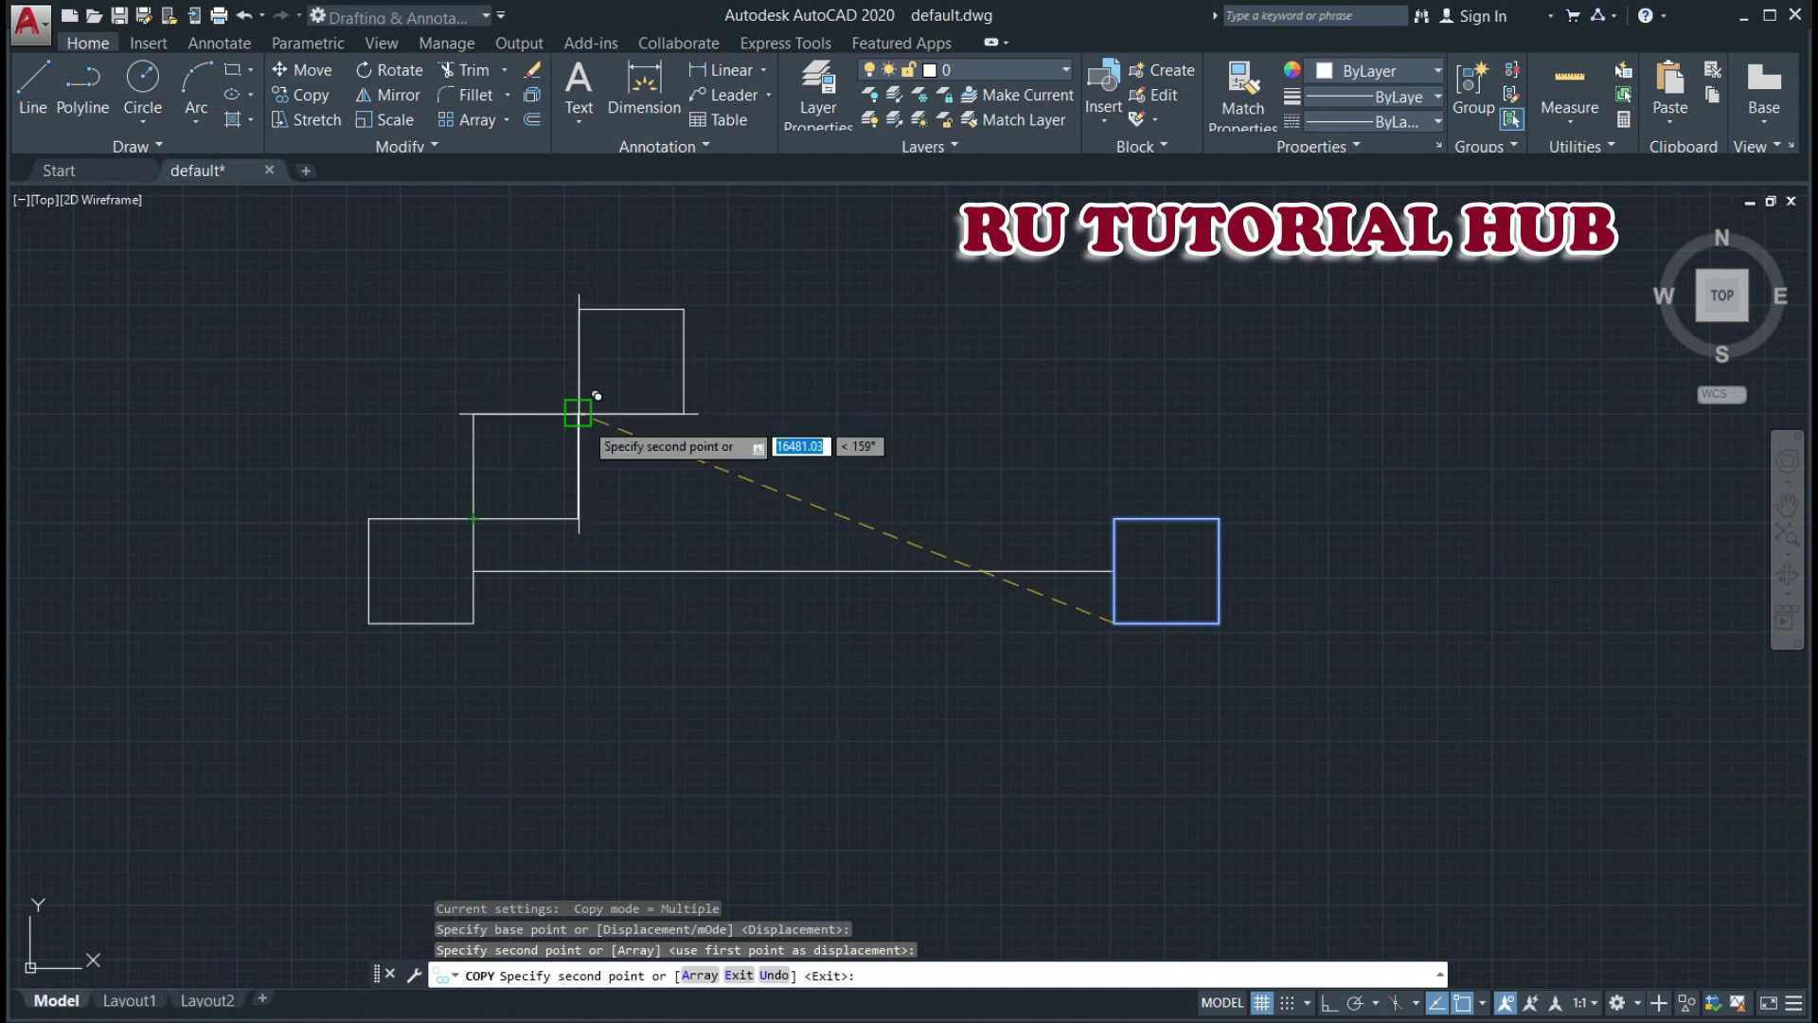
{"action": "left_click", "coordinate": [581, 410]}
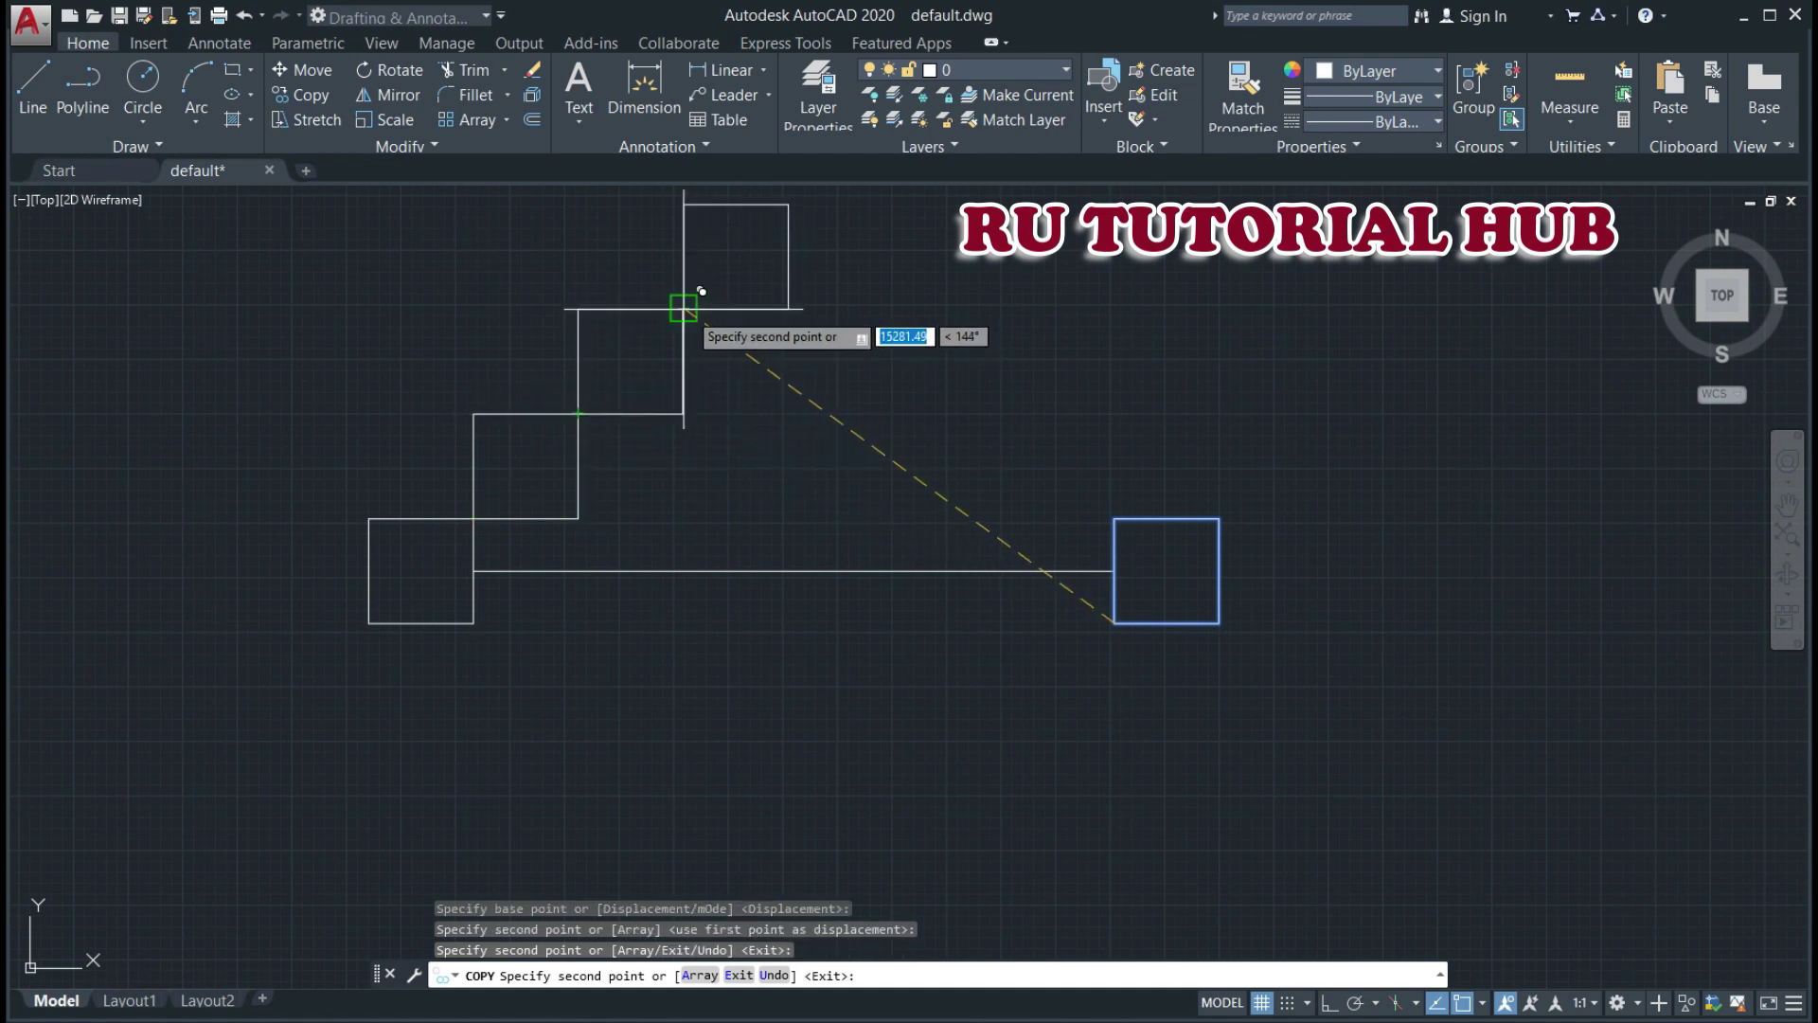
{"action": "left_click", "coordinate": [684, 308]}
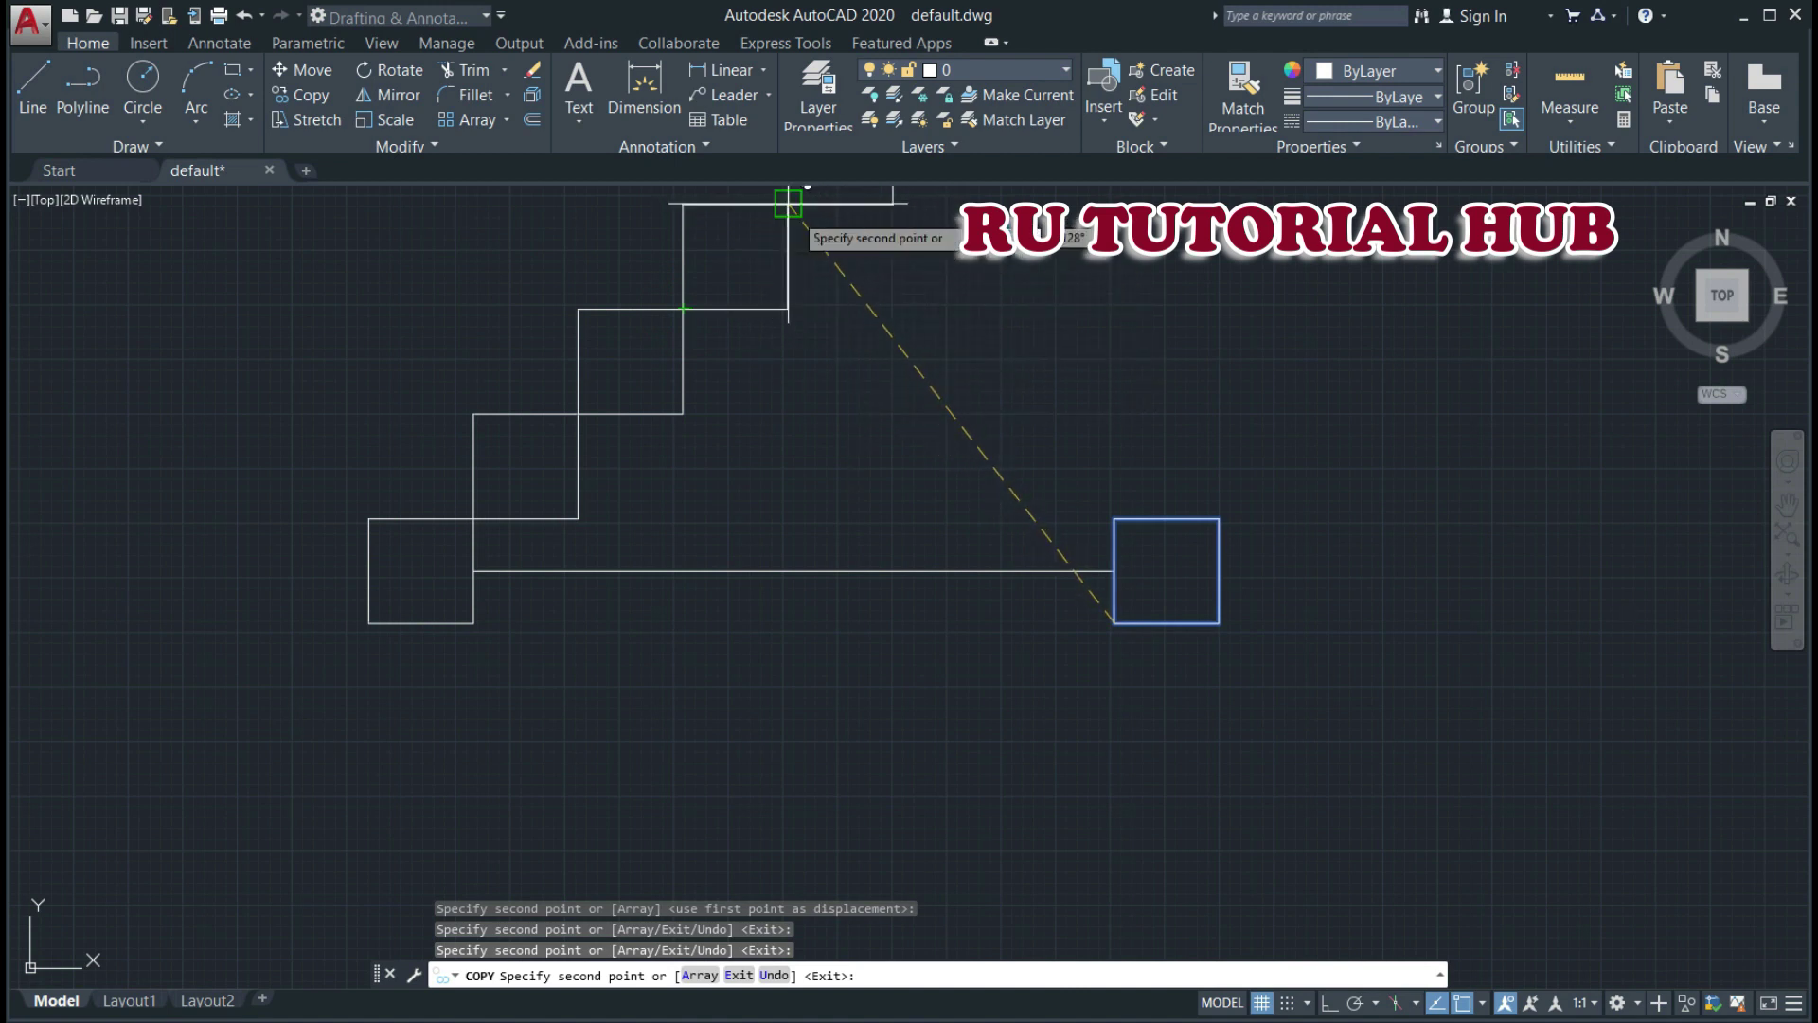
{"action": "left_click", "coordinate": [787, 204]}
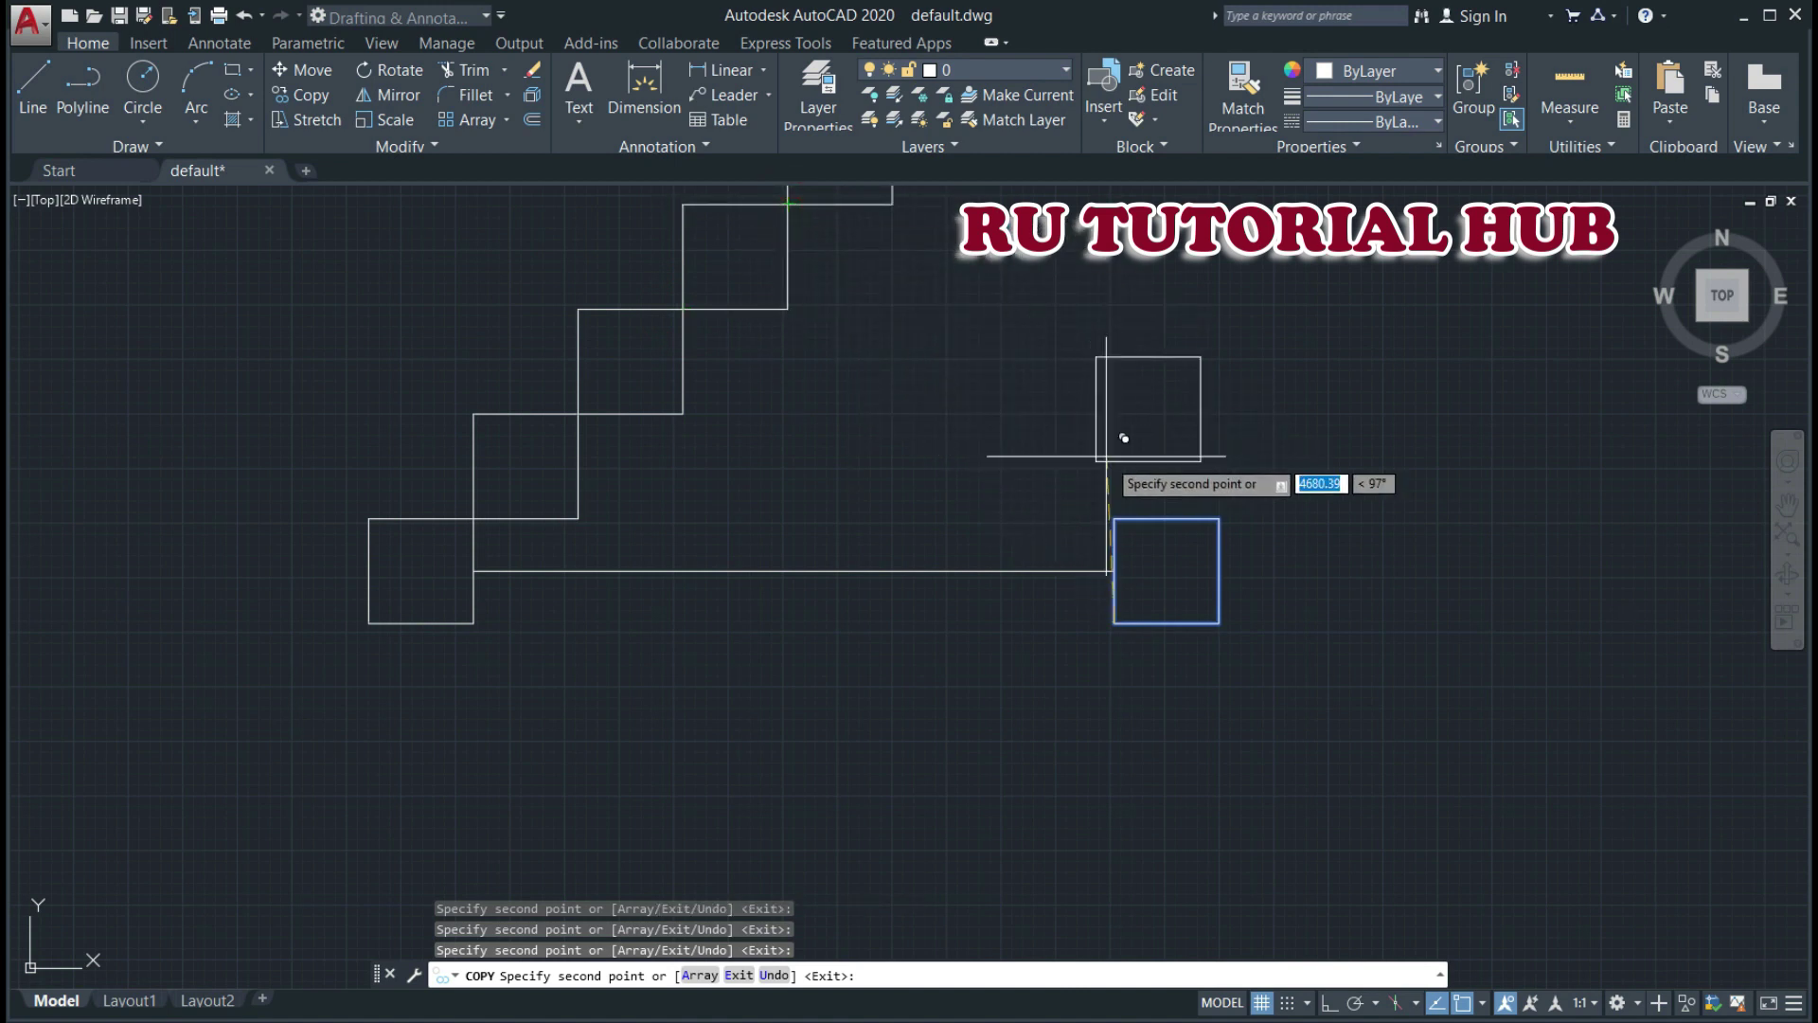
{"action": "key", "text": "Escape"}
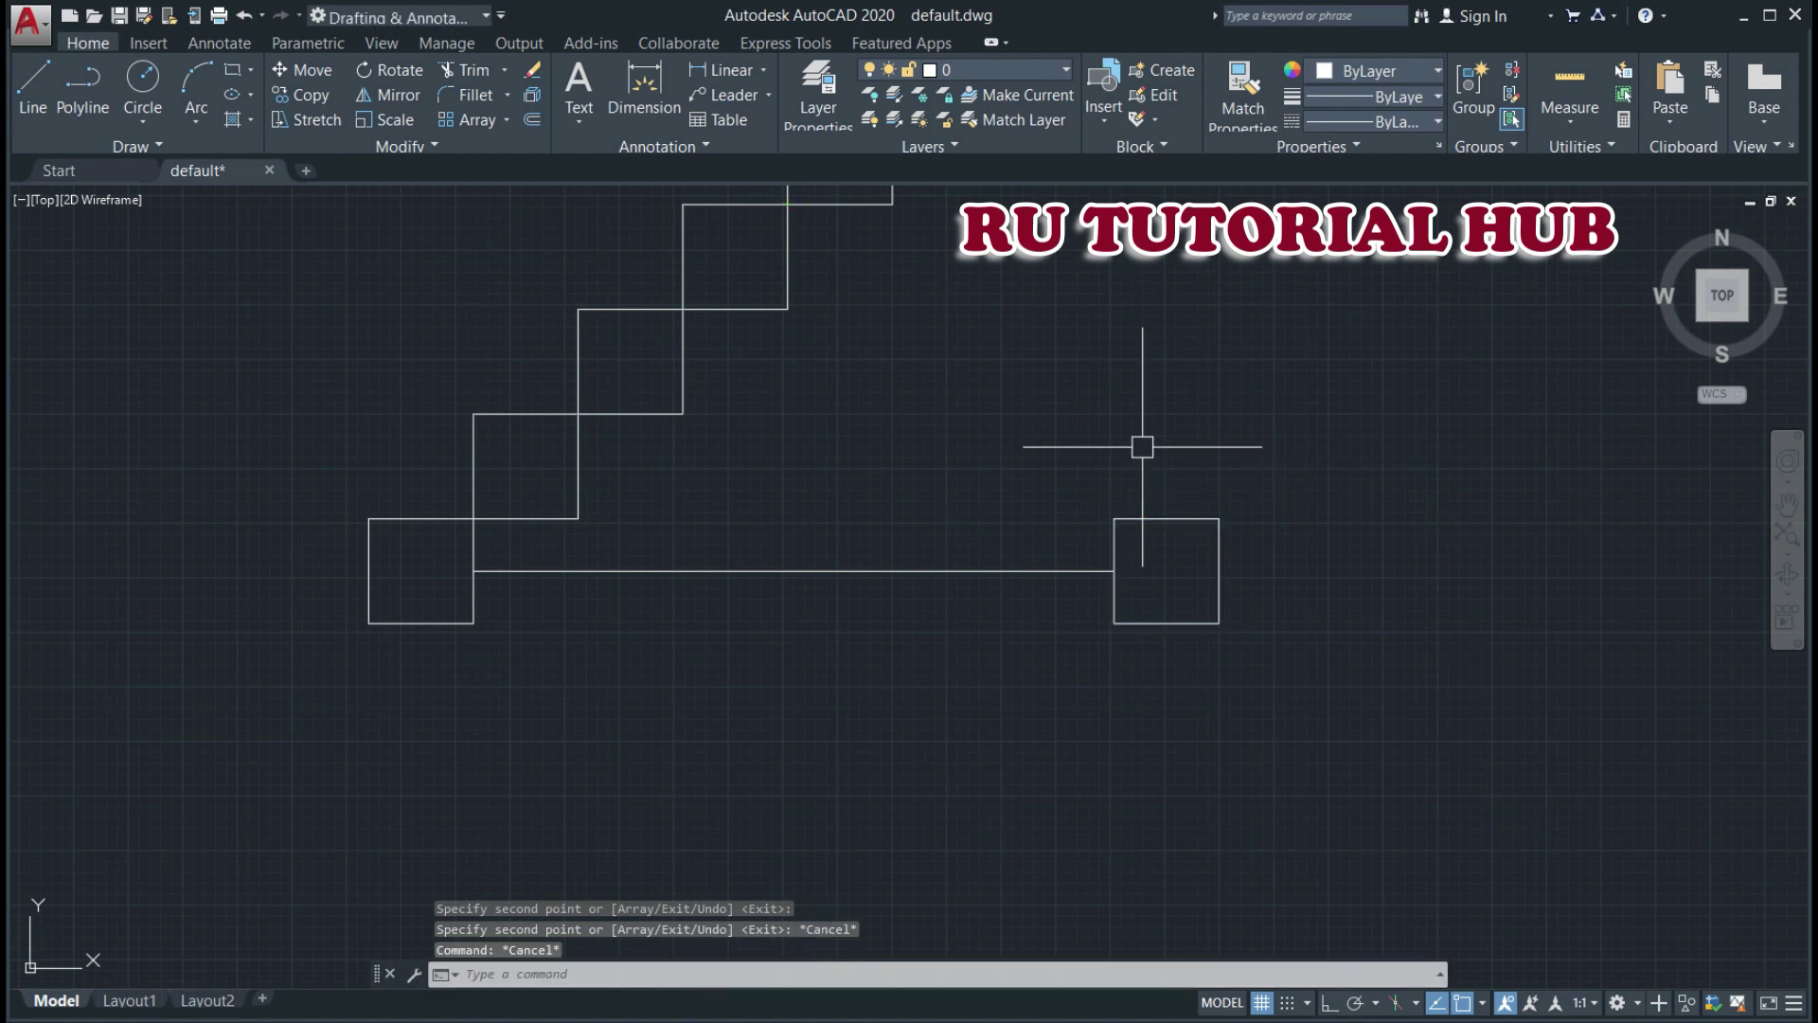
- Pan and zoom to bring the whole staircase drawing into view
{"action": "scroll", "coordinate": [1181, 431], "scroll_direction": "down", "scroll_amount": 2}
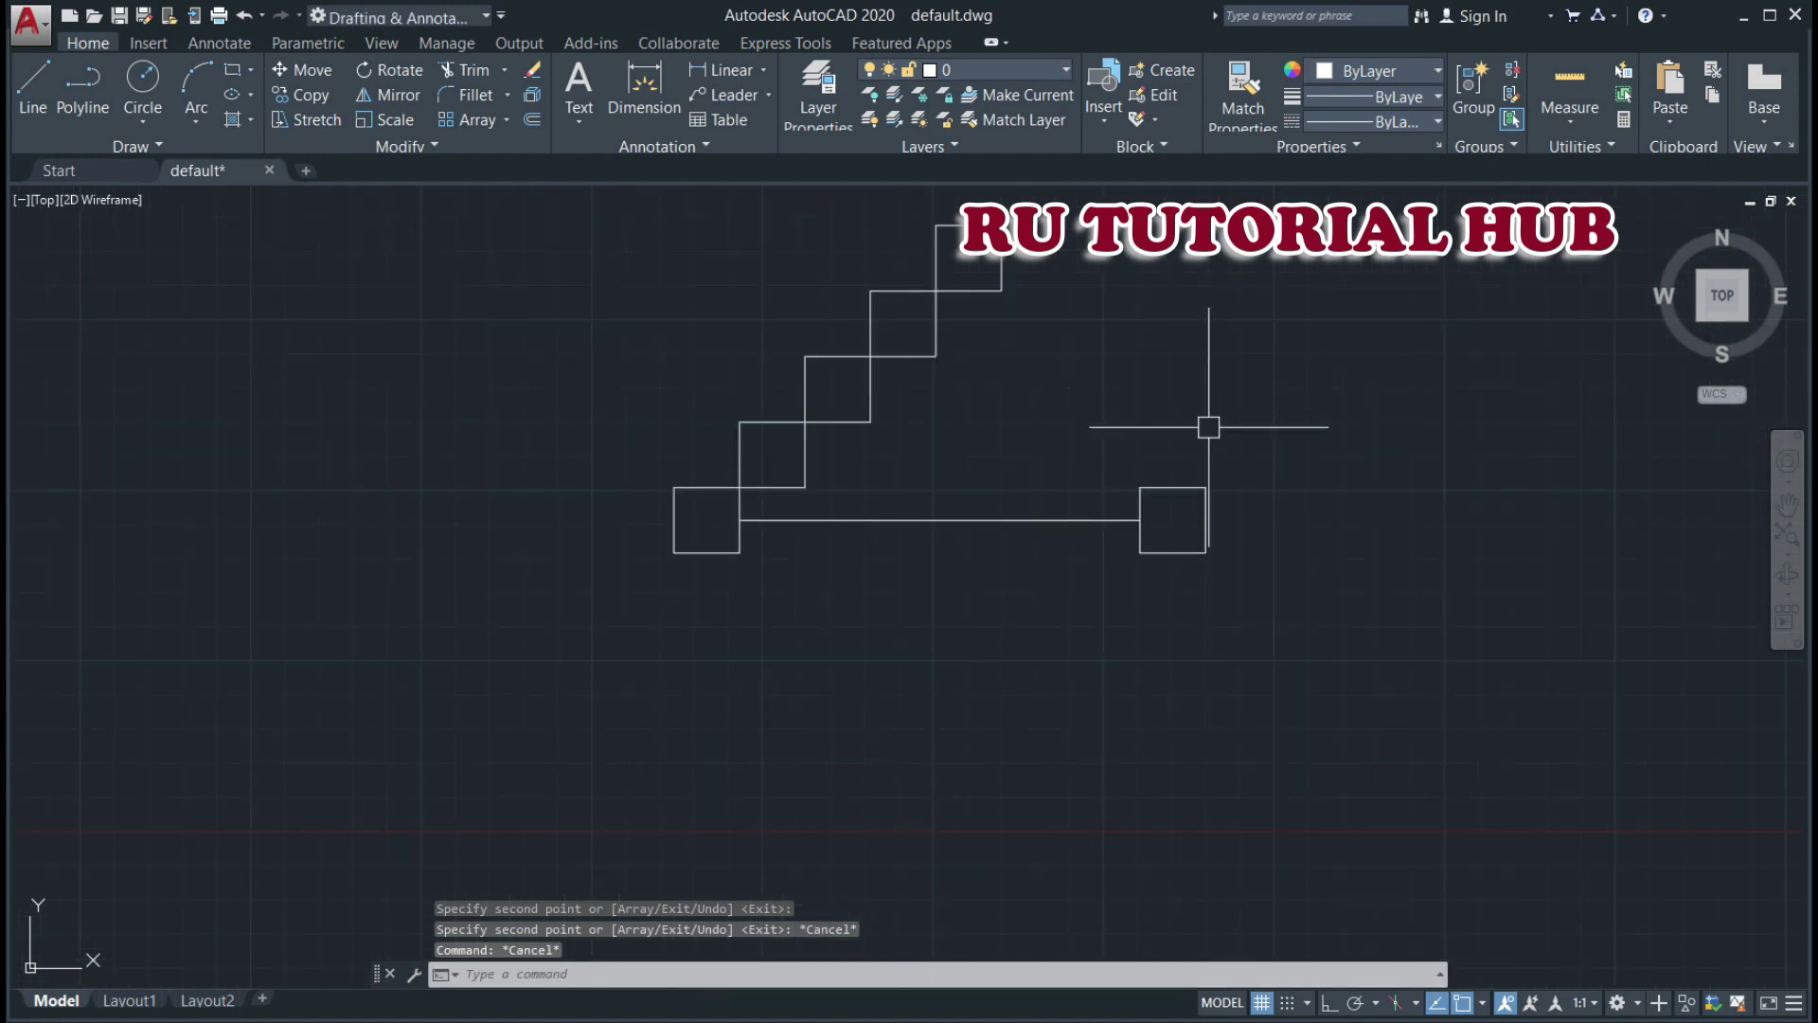
{"action": "scroll", "coordinate": [1210, 455], "scroll_direction": "up", "scroll_amount": 2}
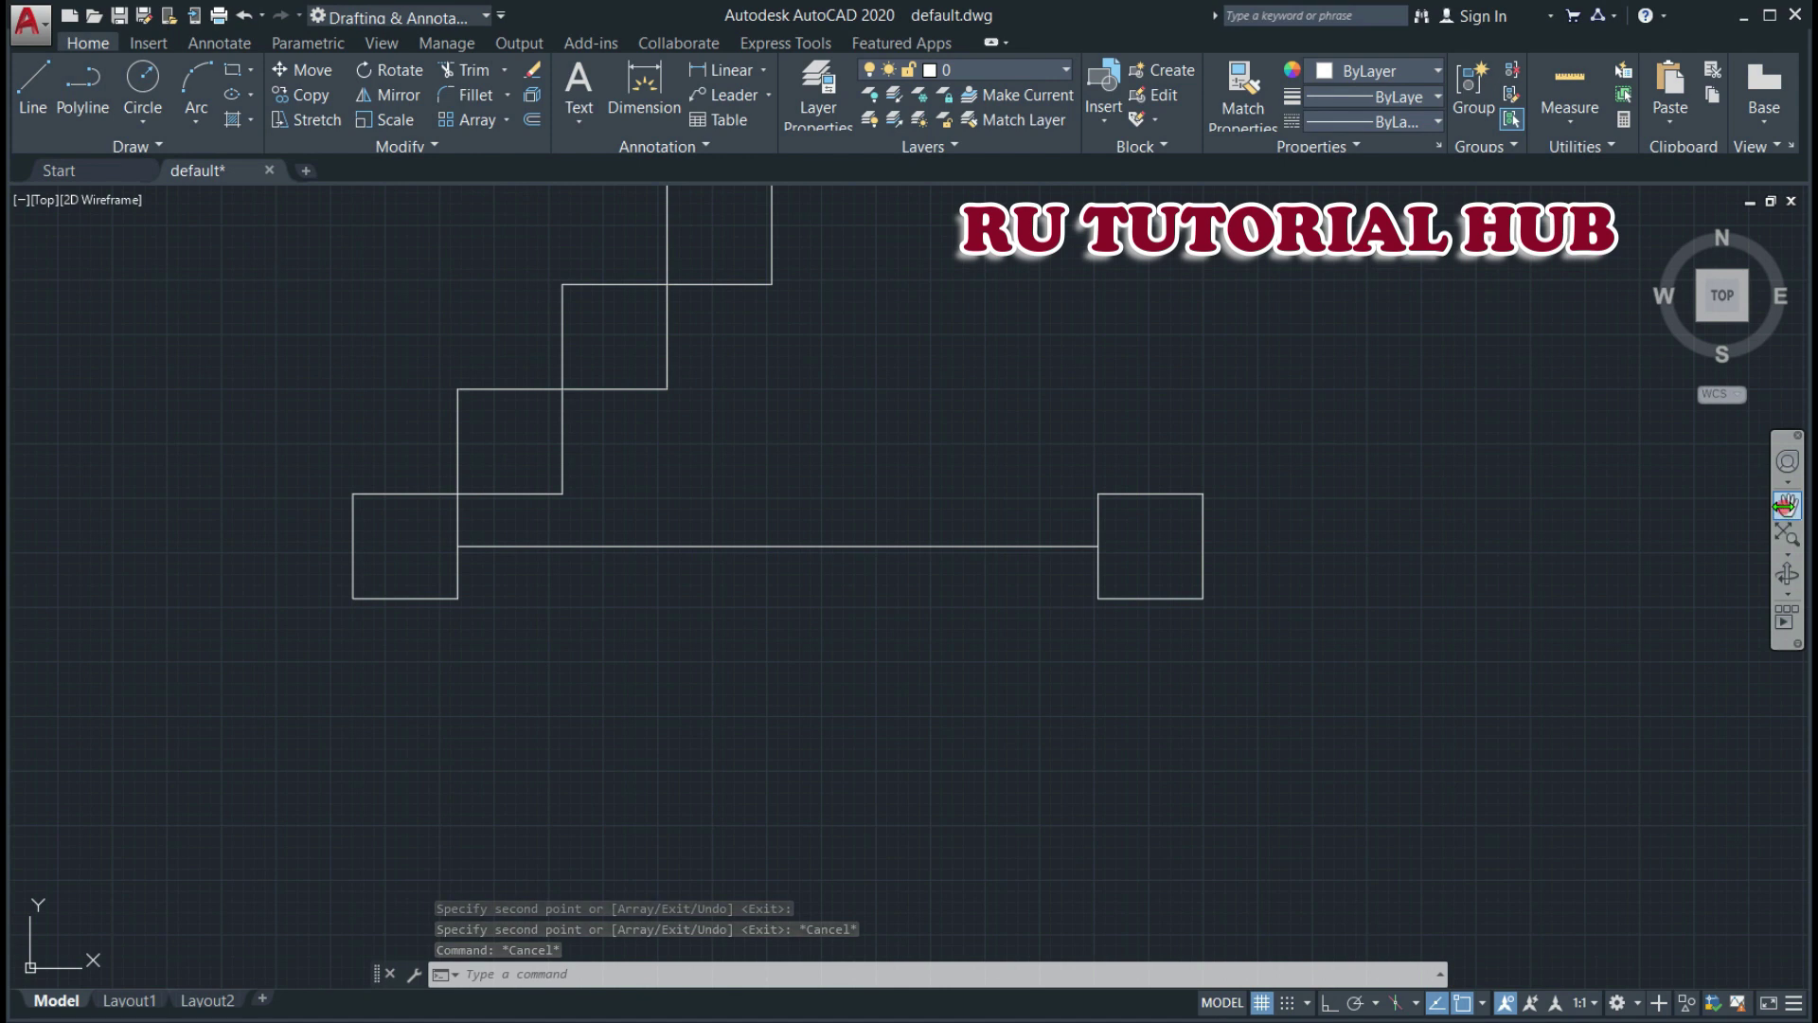
{"action": "left_click", "coordinate": [1785, 505]}
{"action": "mouse_move", "coordinate": [1261, 483]}
{"action": "left_mouse_down"}
{"action": "mouse_move", "coordinate": [1270, 691]}
{"action": "mouse_move", "coordinate": [1278, 678]}
{"action": "left_mouse_up"}
{"action": "scroll", "coordinate": [1282, 662], "scroll_direction": "down", "scroll_amount": 2}
{"action": "scroll", "coordinate": [1295, 645], "scroll_direction": "up", "scroll_amount": 2}
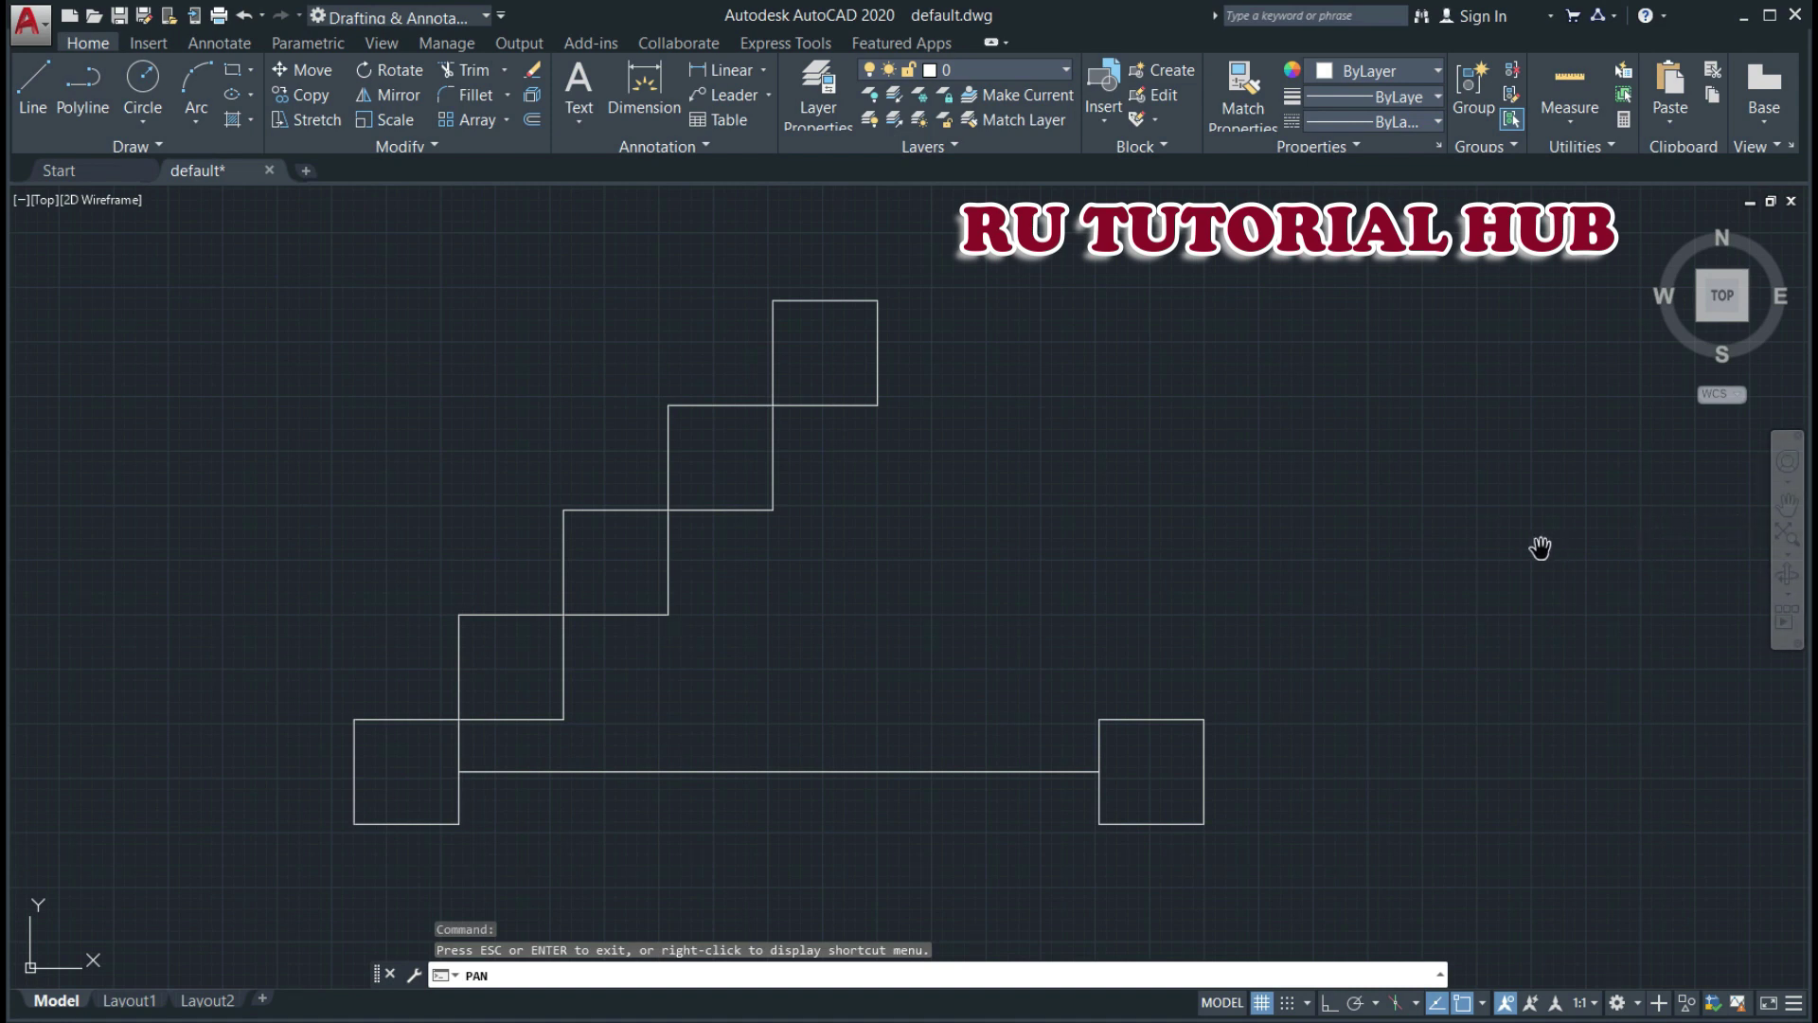
{"action": "key", "text": "Escape"}
{"action": "key", "text": "Escape"}
{"action": "key", "text": "Escape"}
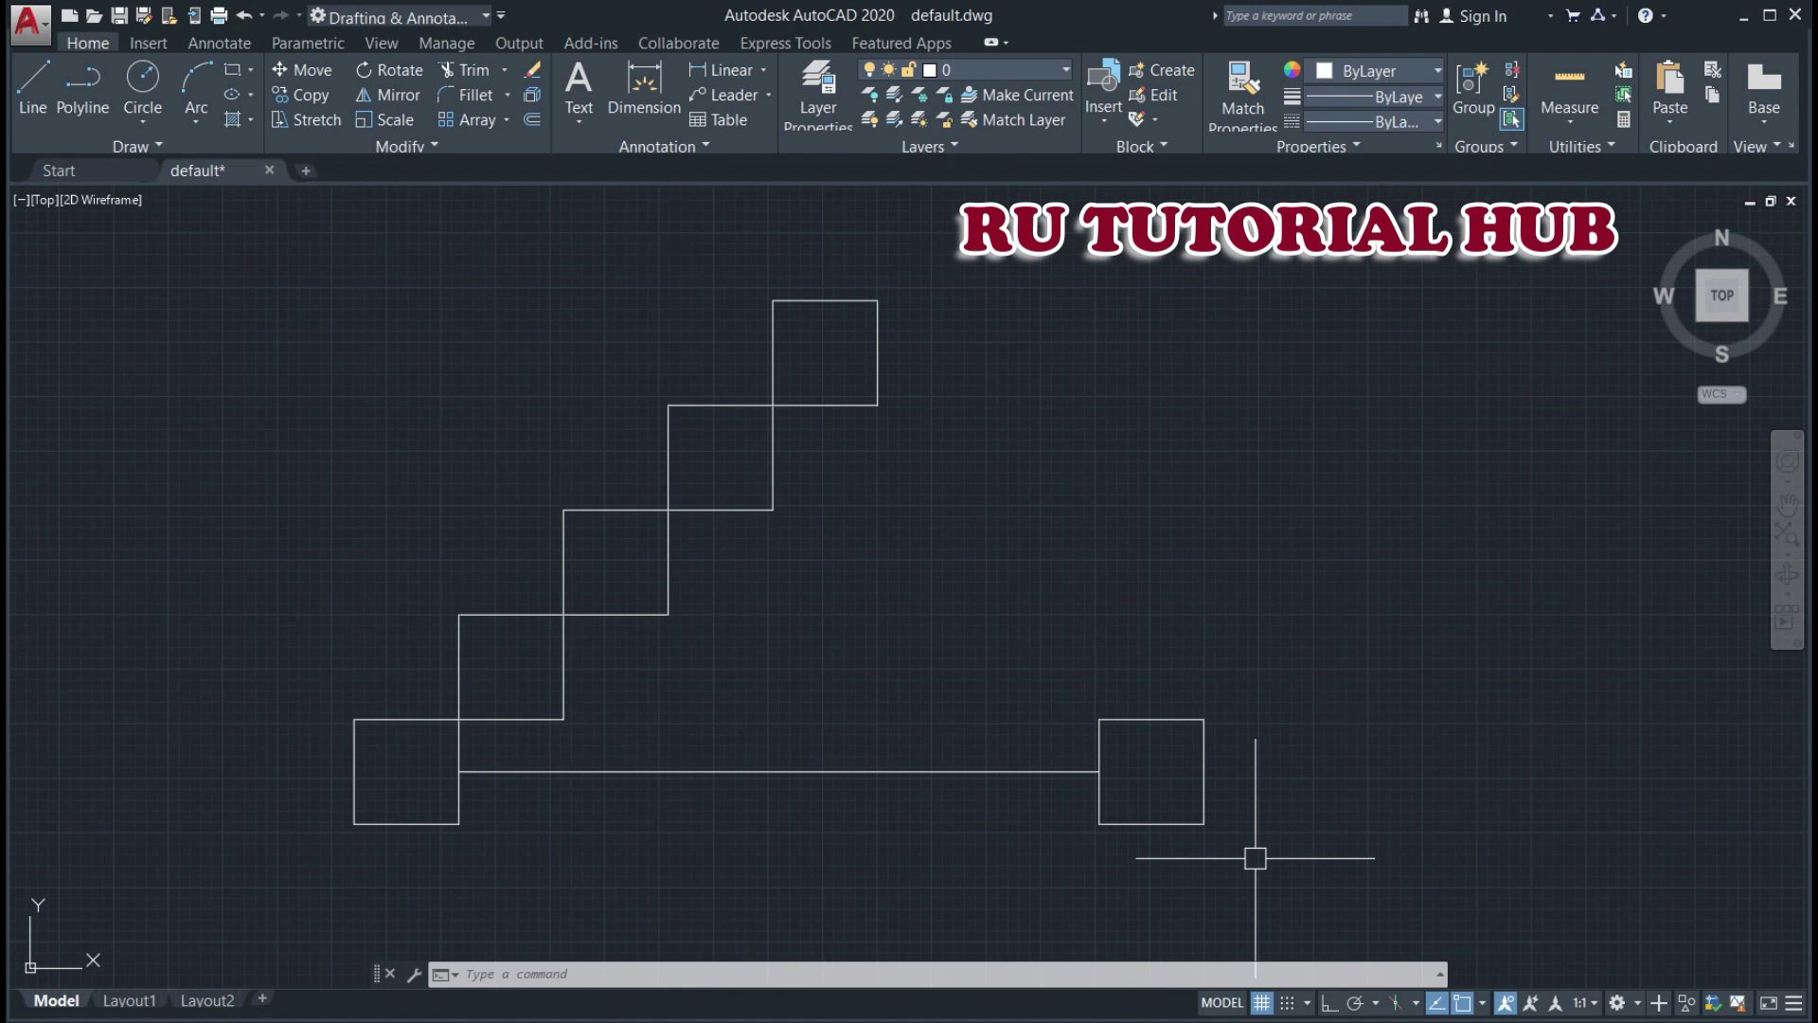
- Copy the right square three times diagonally up-left from its bottom-right corner, mirroring the staircase
{"action": "type", "text": "co"}
{"action": "key", "text": "Return"}
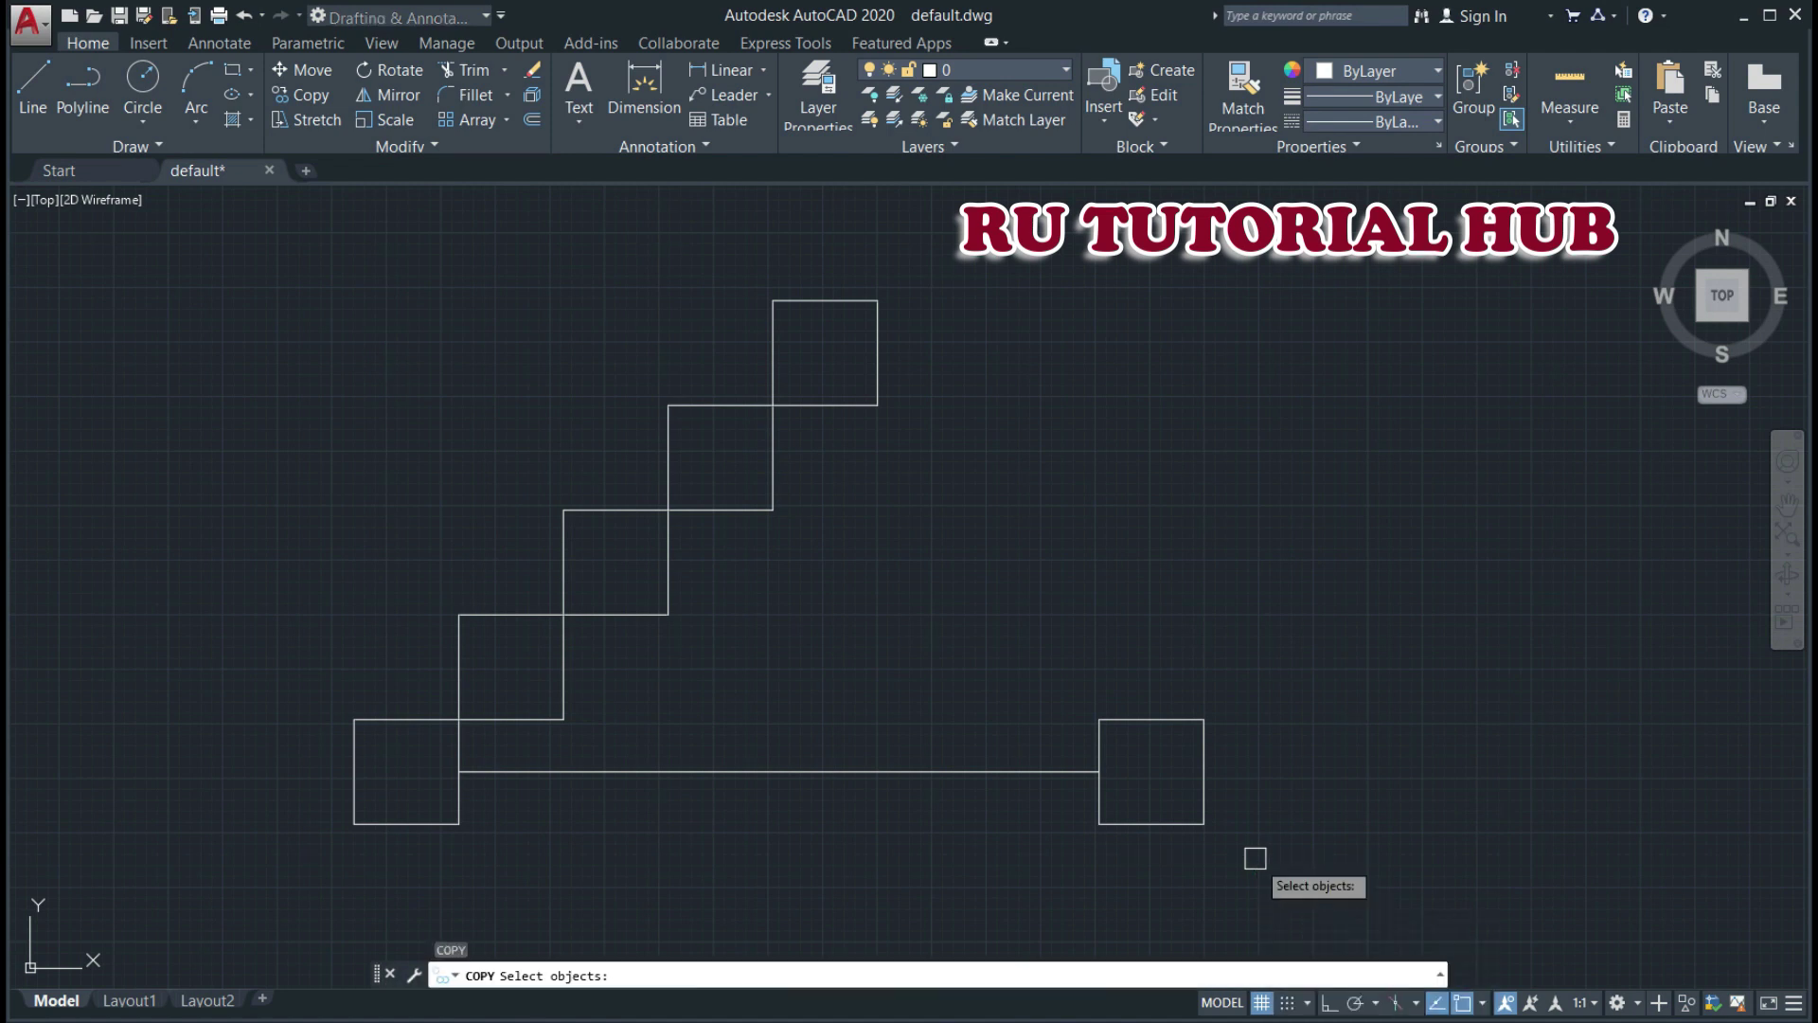
{"action": "left_click", "coordinate": [1205, 763]}
{"action": "key", "text": "Return"}
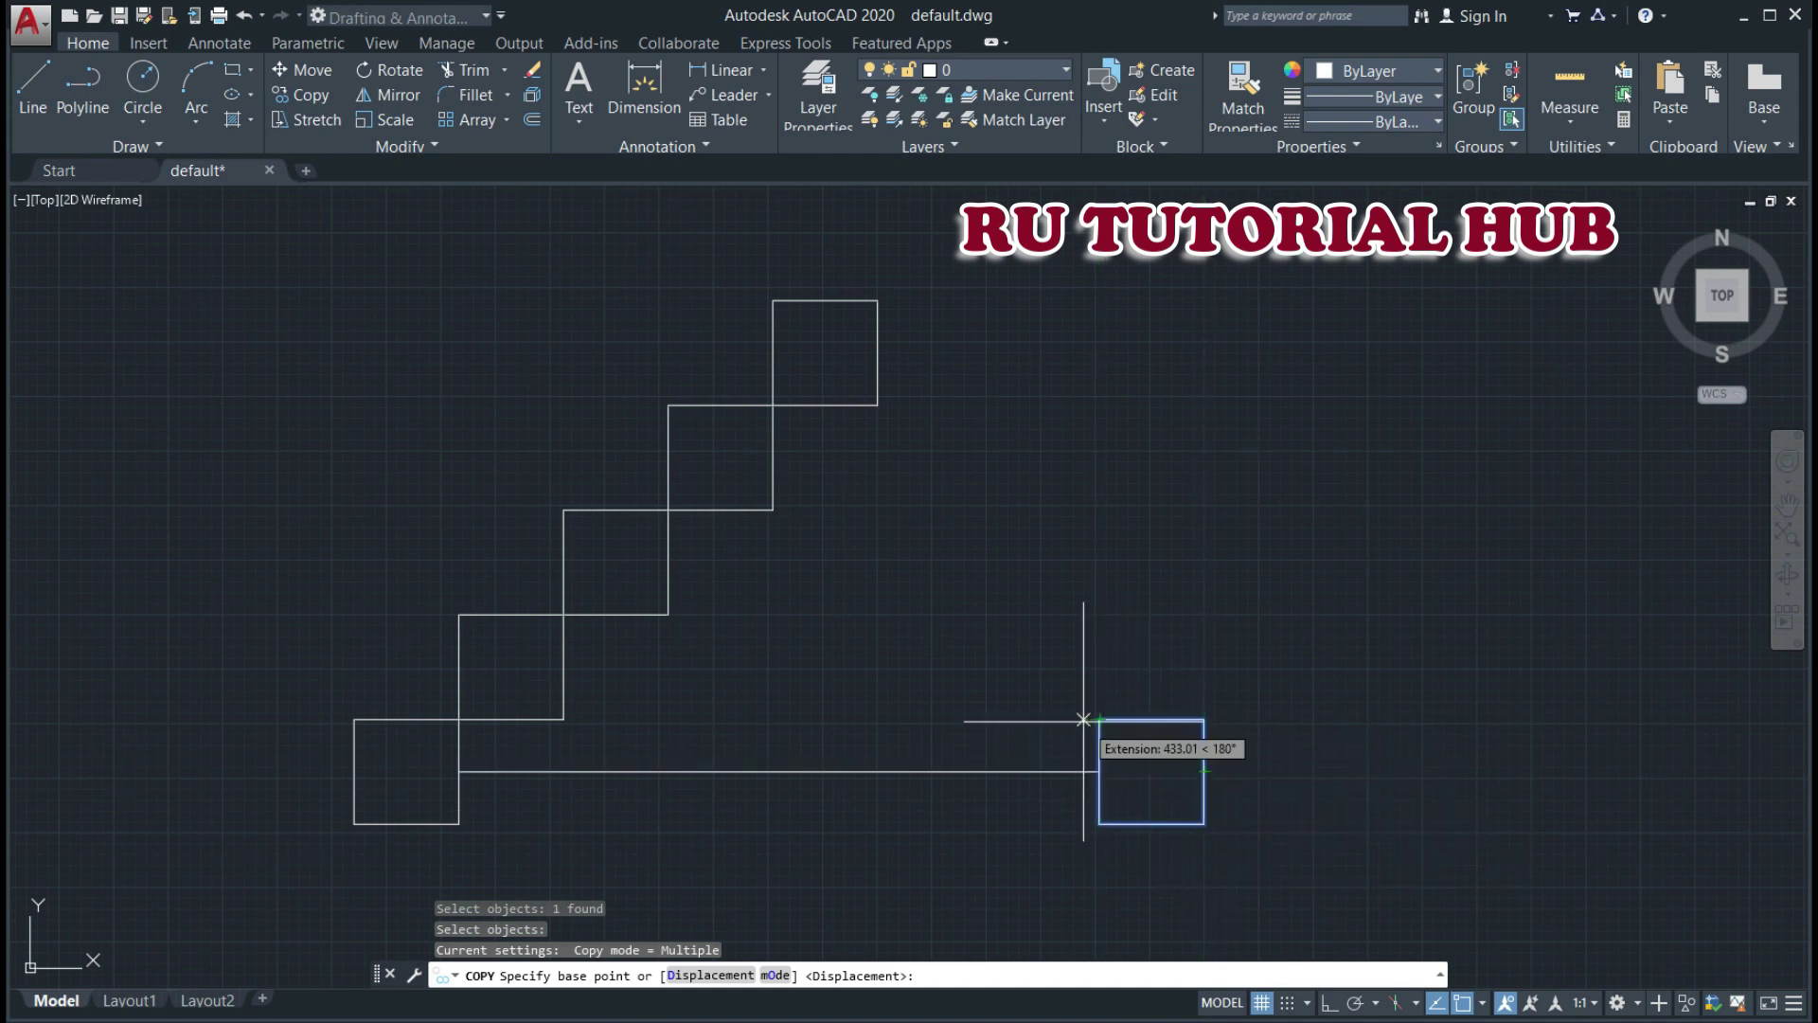
{"action": "left_click", "coordinate": [1204, 824]}
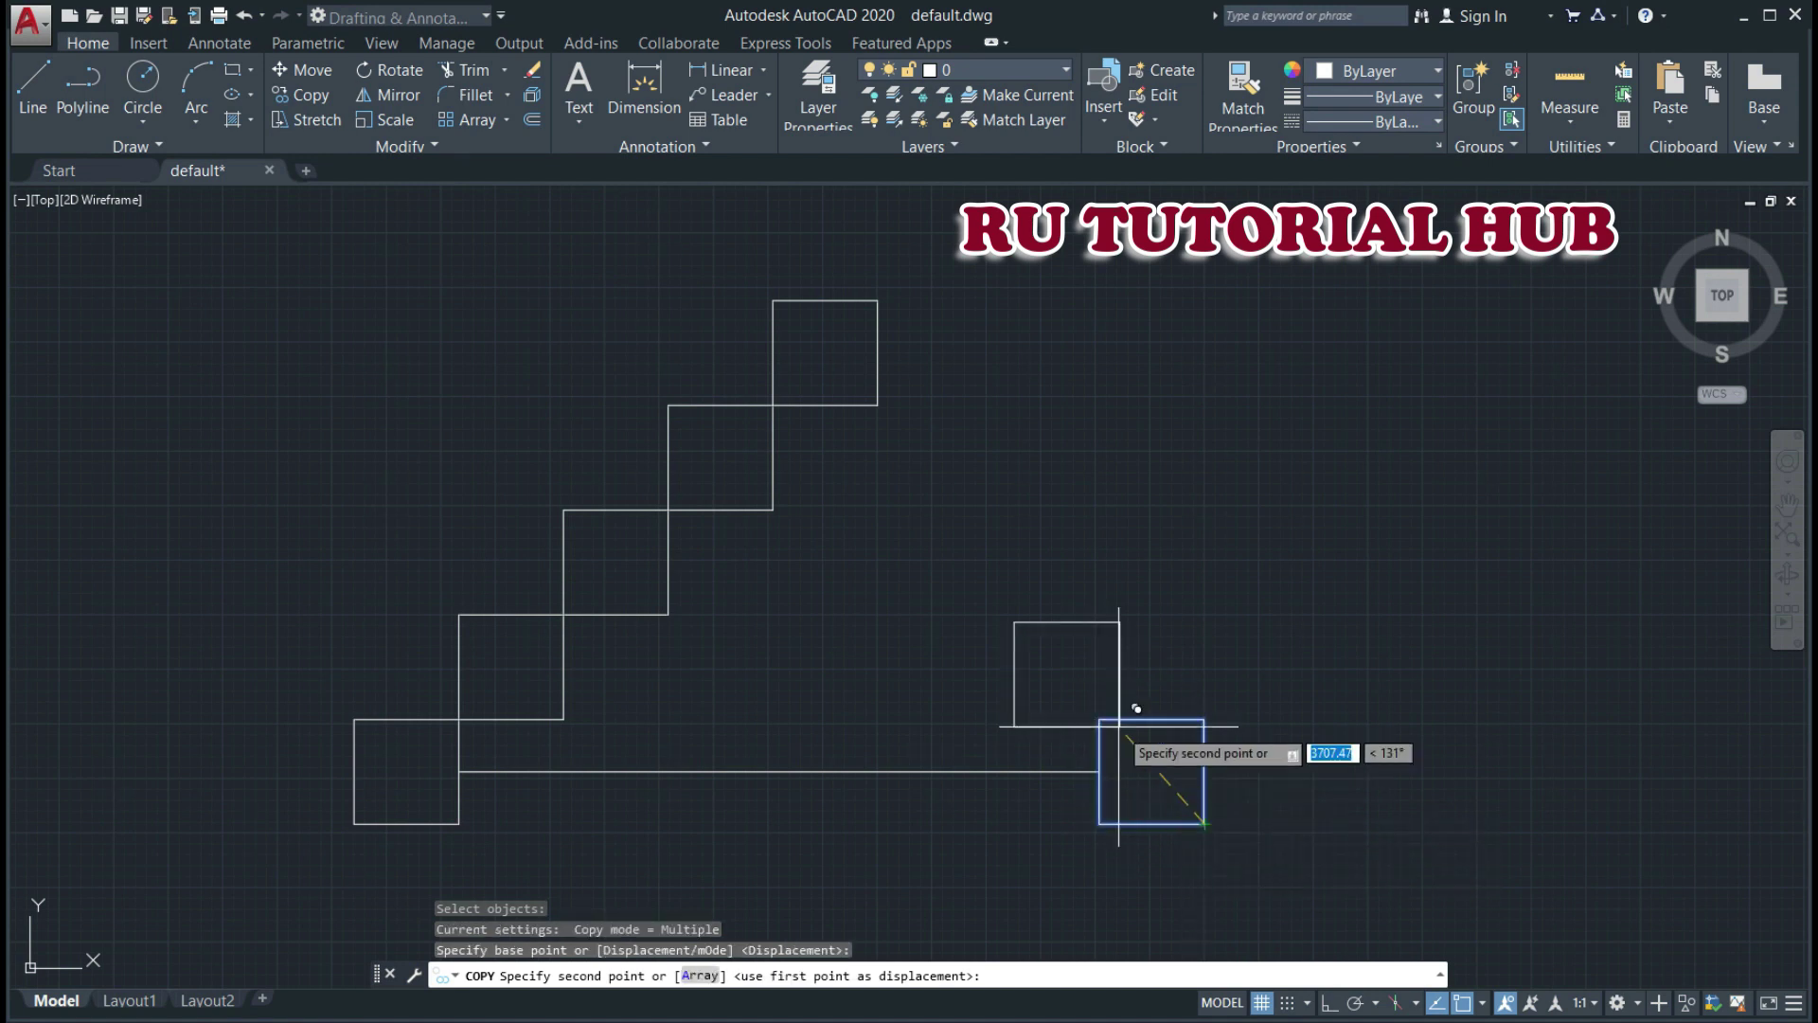
{"action": "left_click", "coordinate": [1099, 720]}
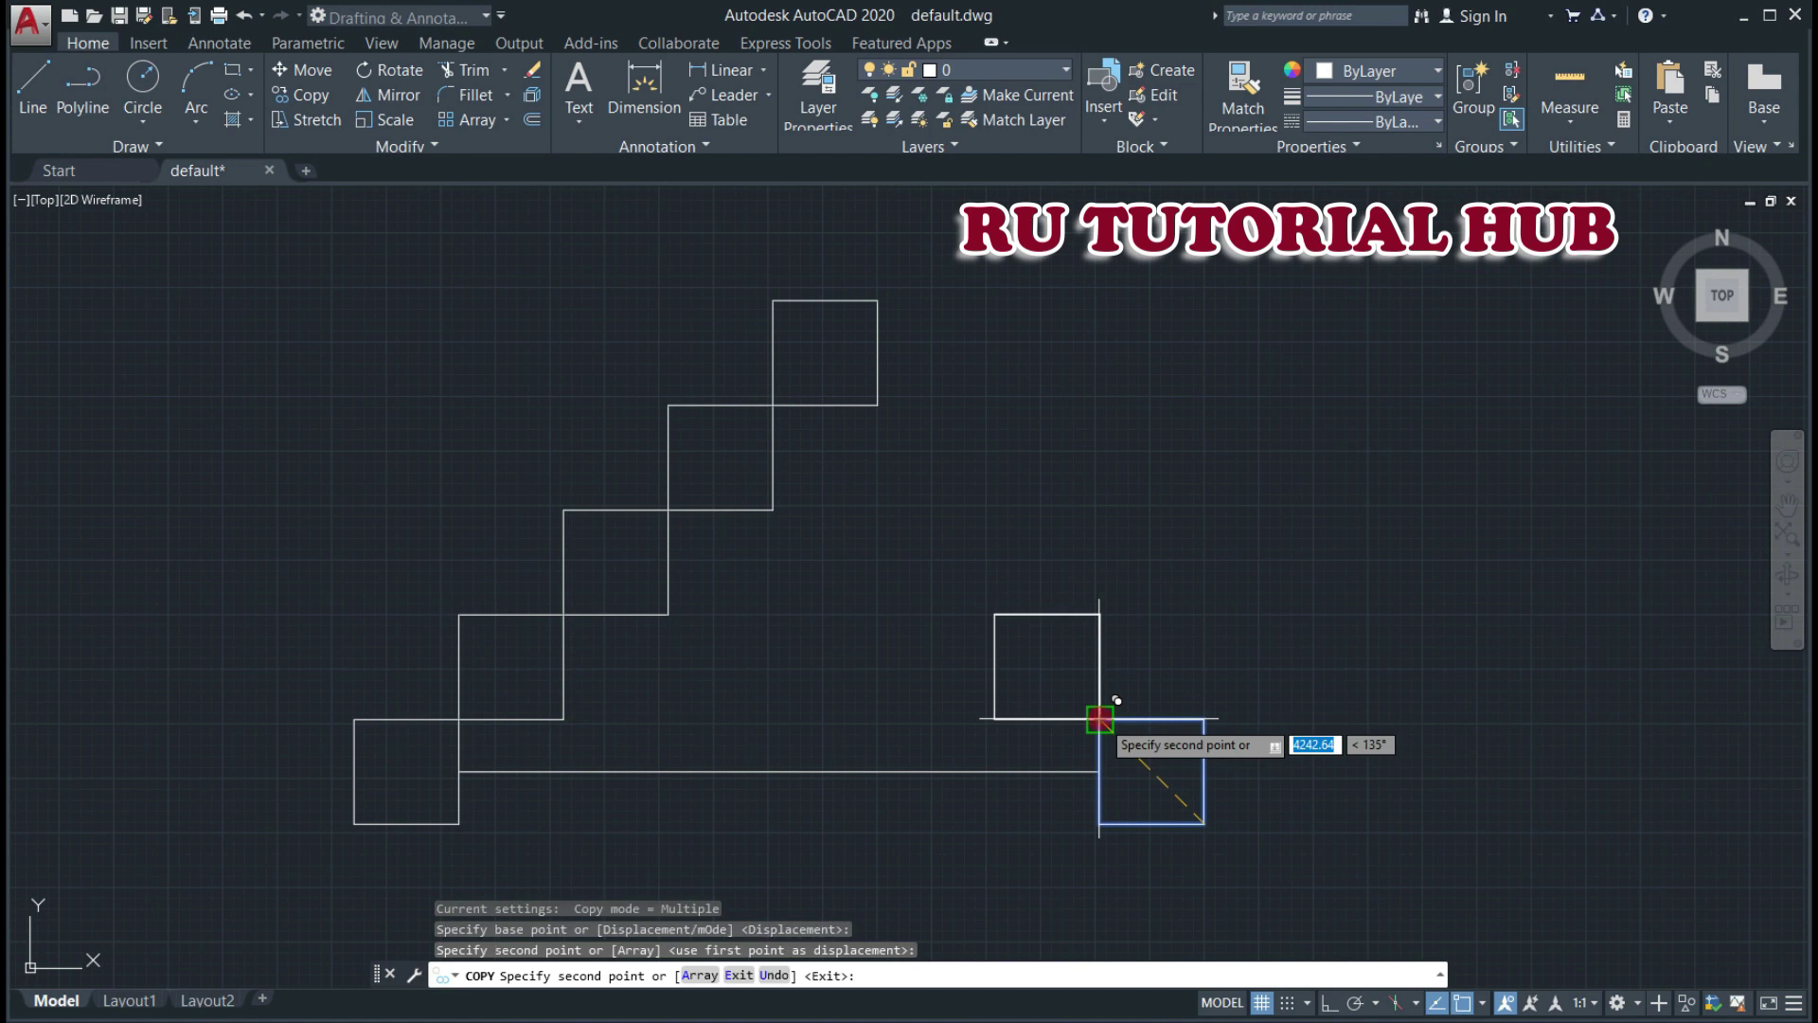
{"action": "left_click", "coordinate": [1012, 596]}
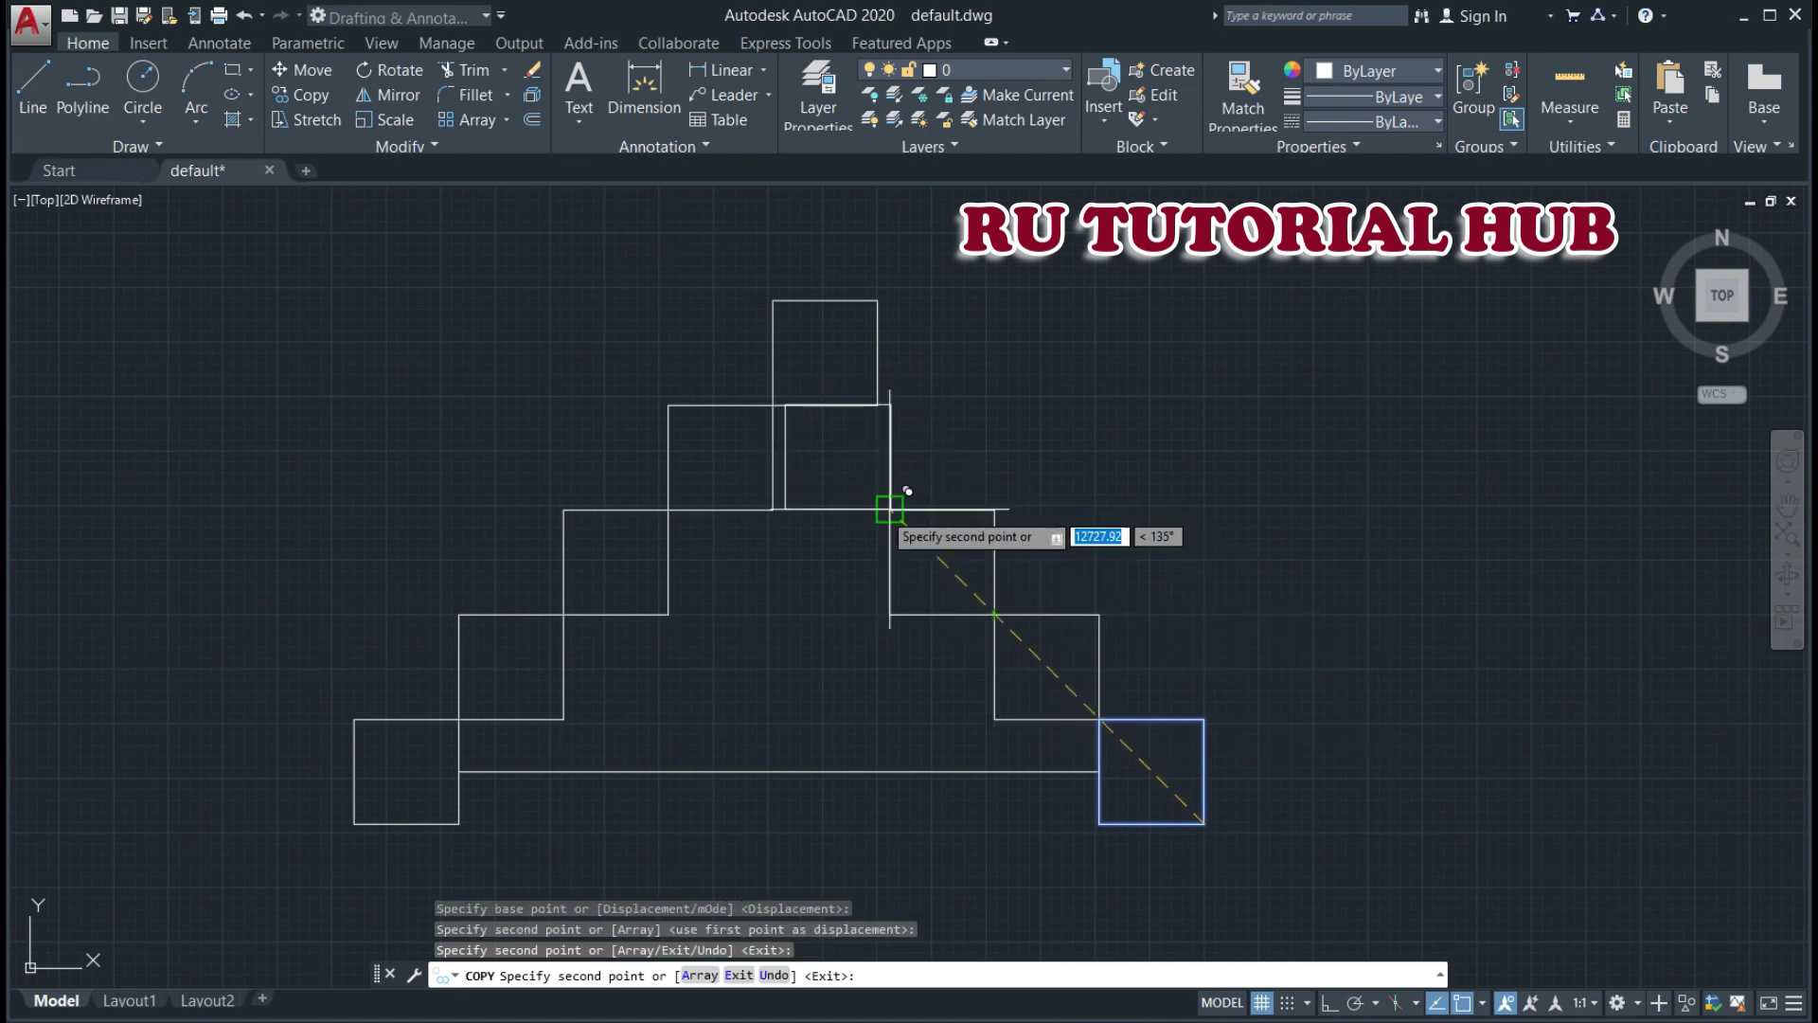
{"action": "left_click", "coordinate": [890, 510]}
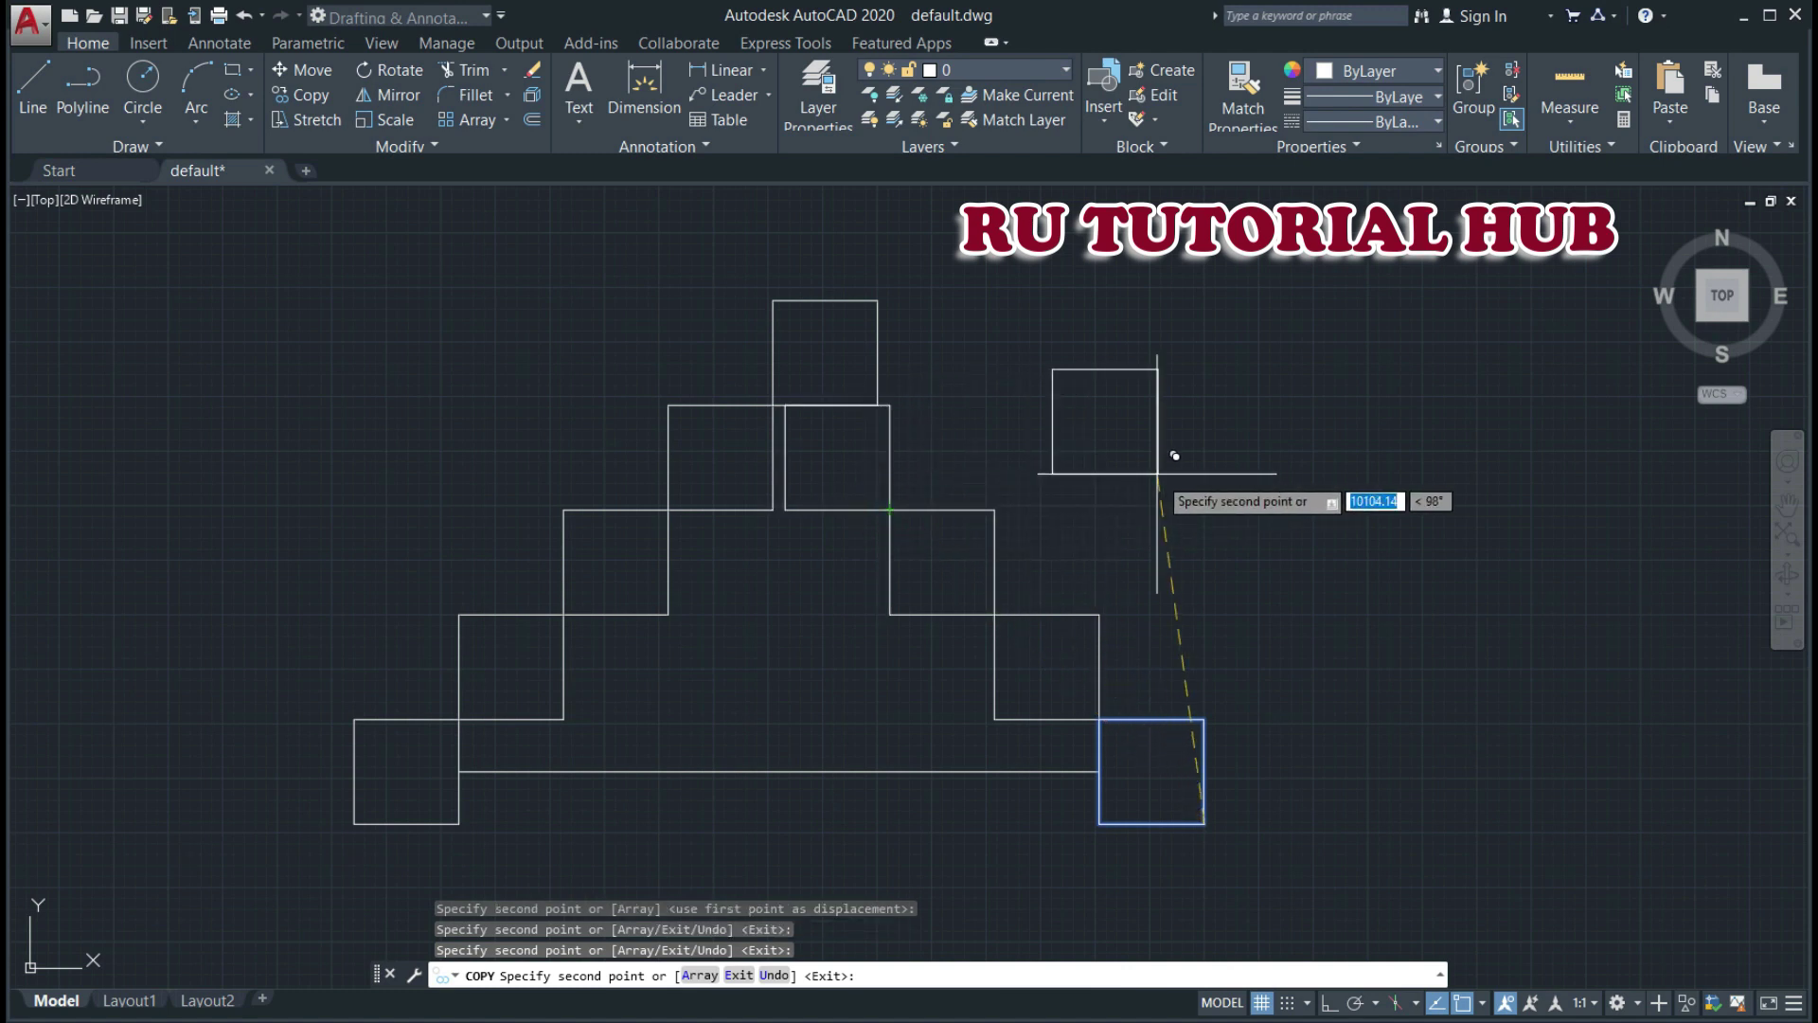
{"action": "key", "text": "Escape"}
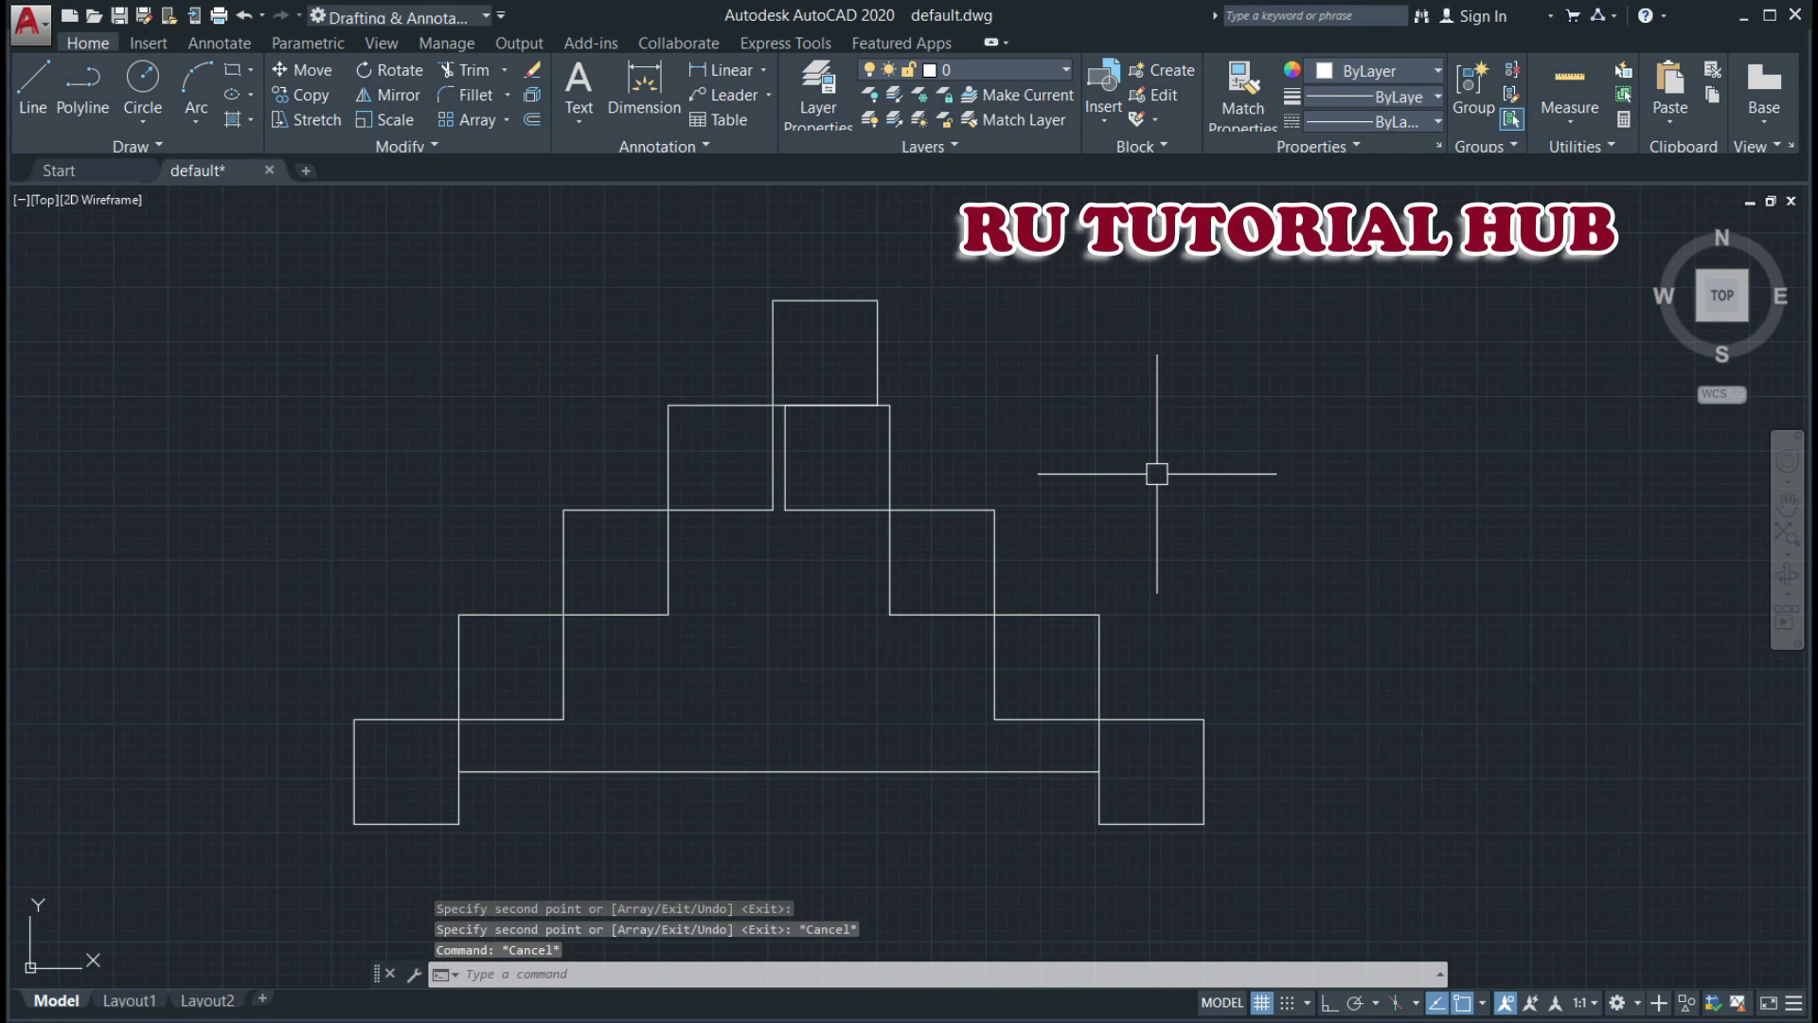
- Delete the single top square, recenter the view, and start the COPY command with CO
{"action": "left_click", "coordinate": [878, 335]}
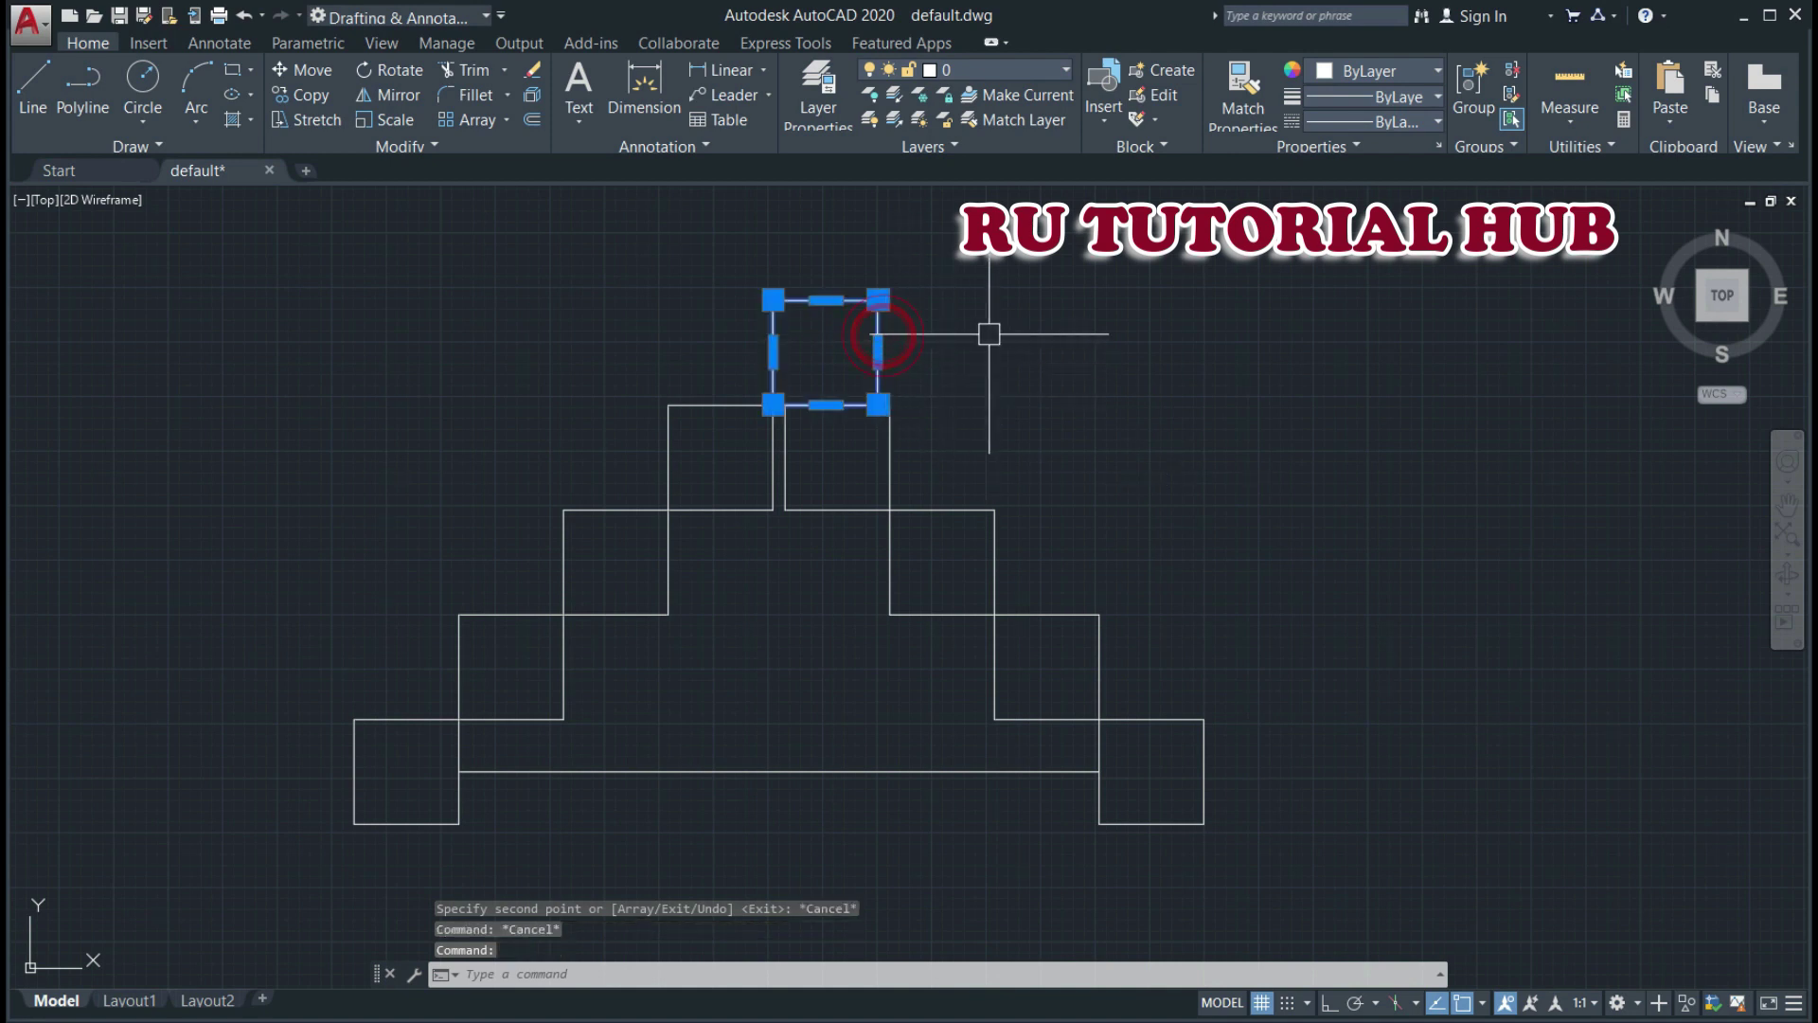
{"action": "key", "text": "Delete"}
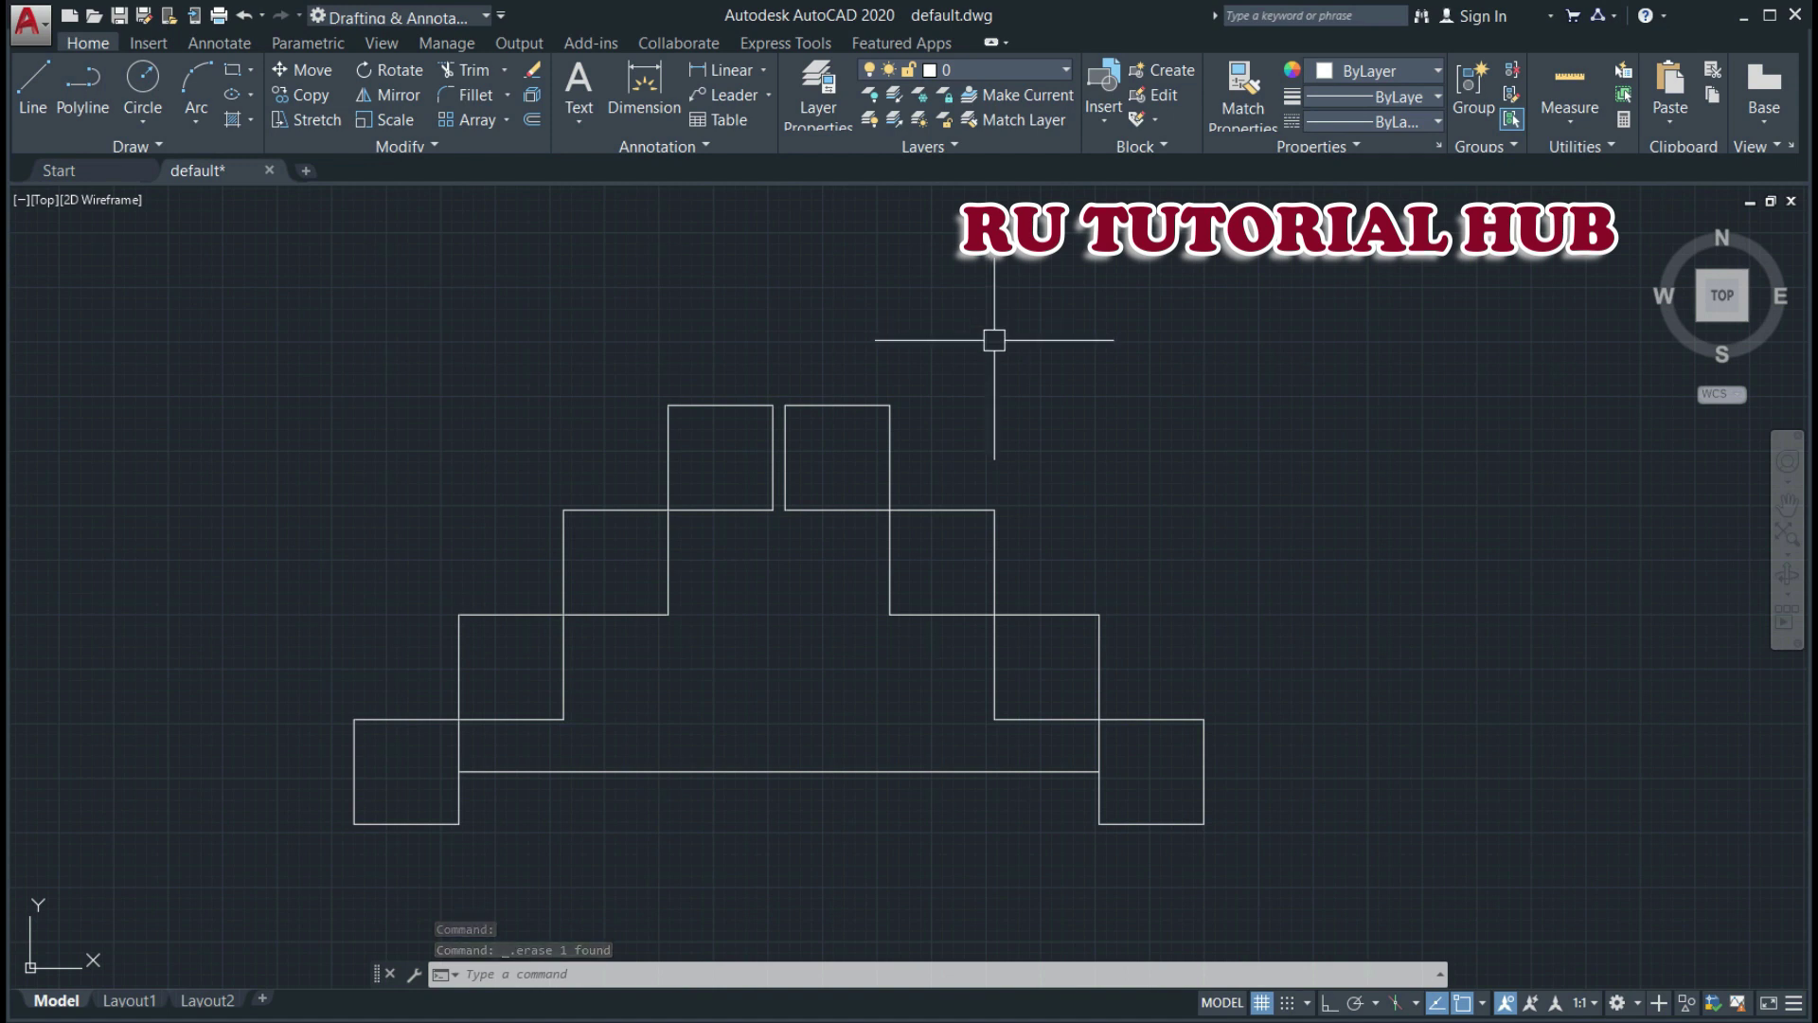
{"action": "scroll", "coordinate": [1014, 414], "scroll_direction": "down", "scroll_amount": 2}
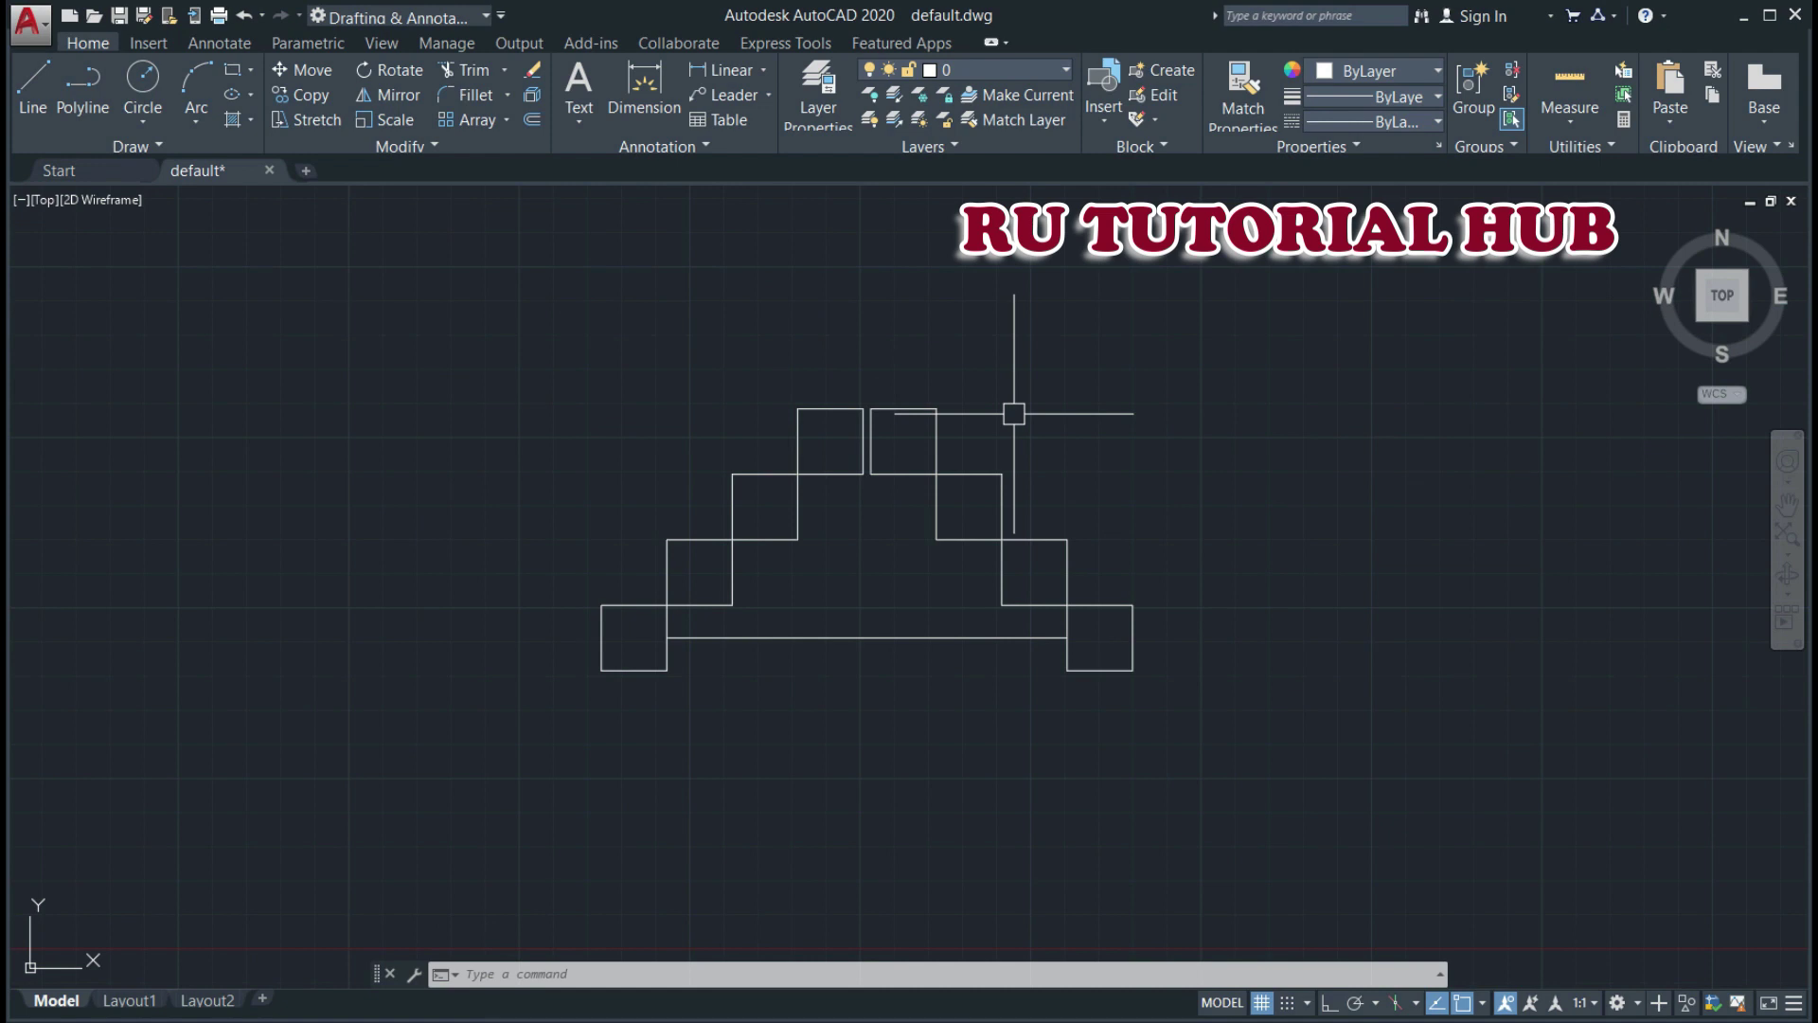
{"action": "key", "text": "Escape"}
{"action": "key", "text": "Escape"}
{"action": "key", "text": "Escape"}
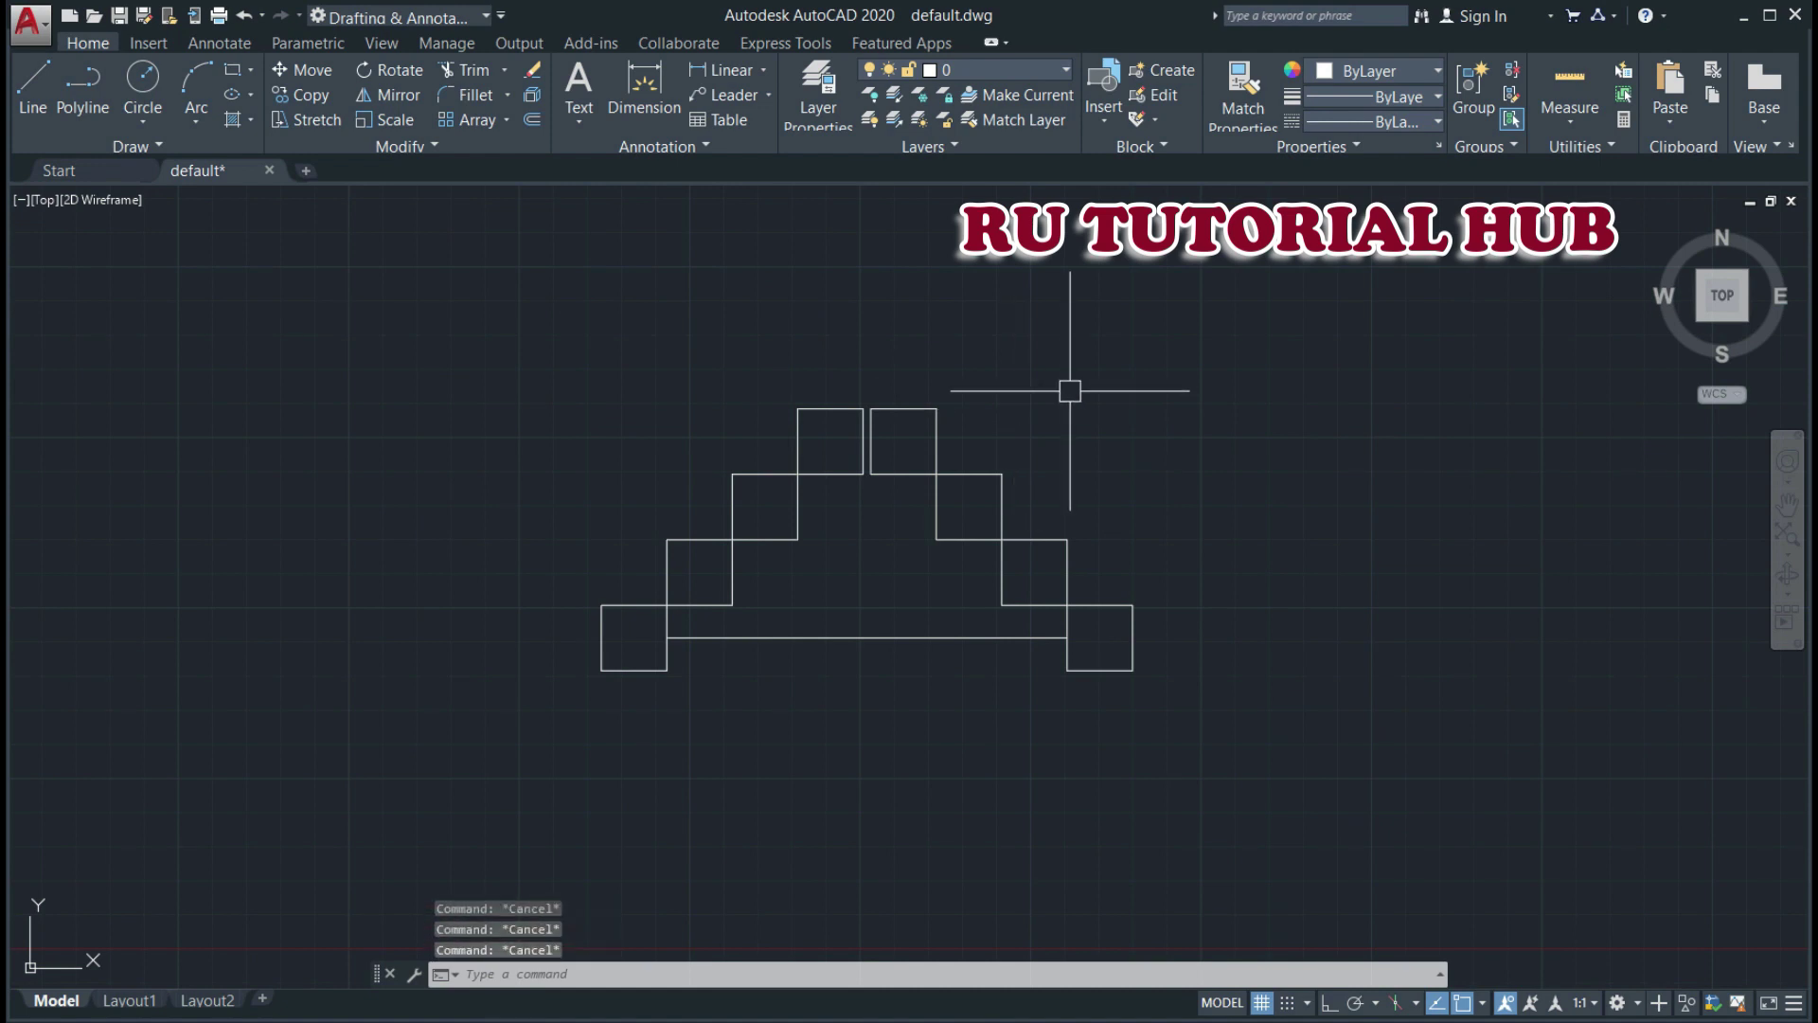
{"action": "scroll", "coordinate": [1037, 483], "scroll_direction": "up", "scroll_amount": 2}
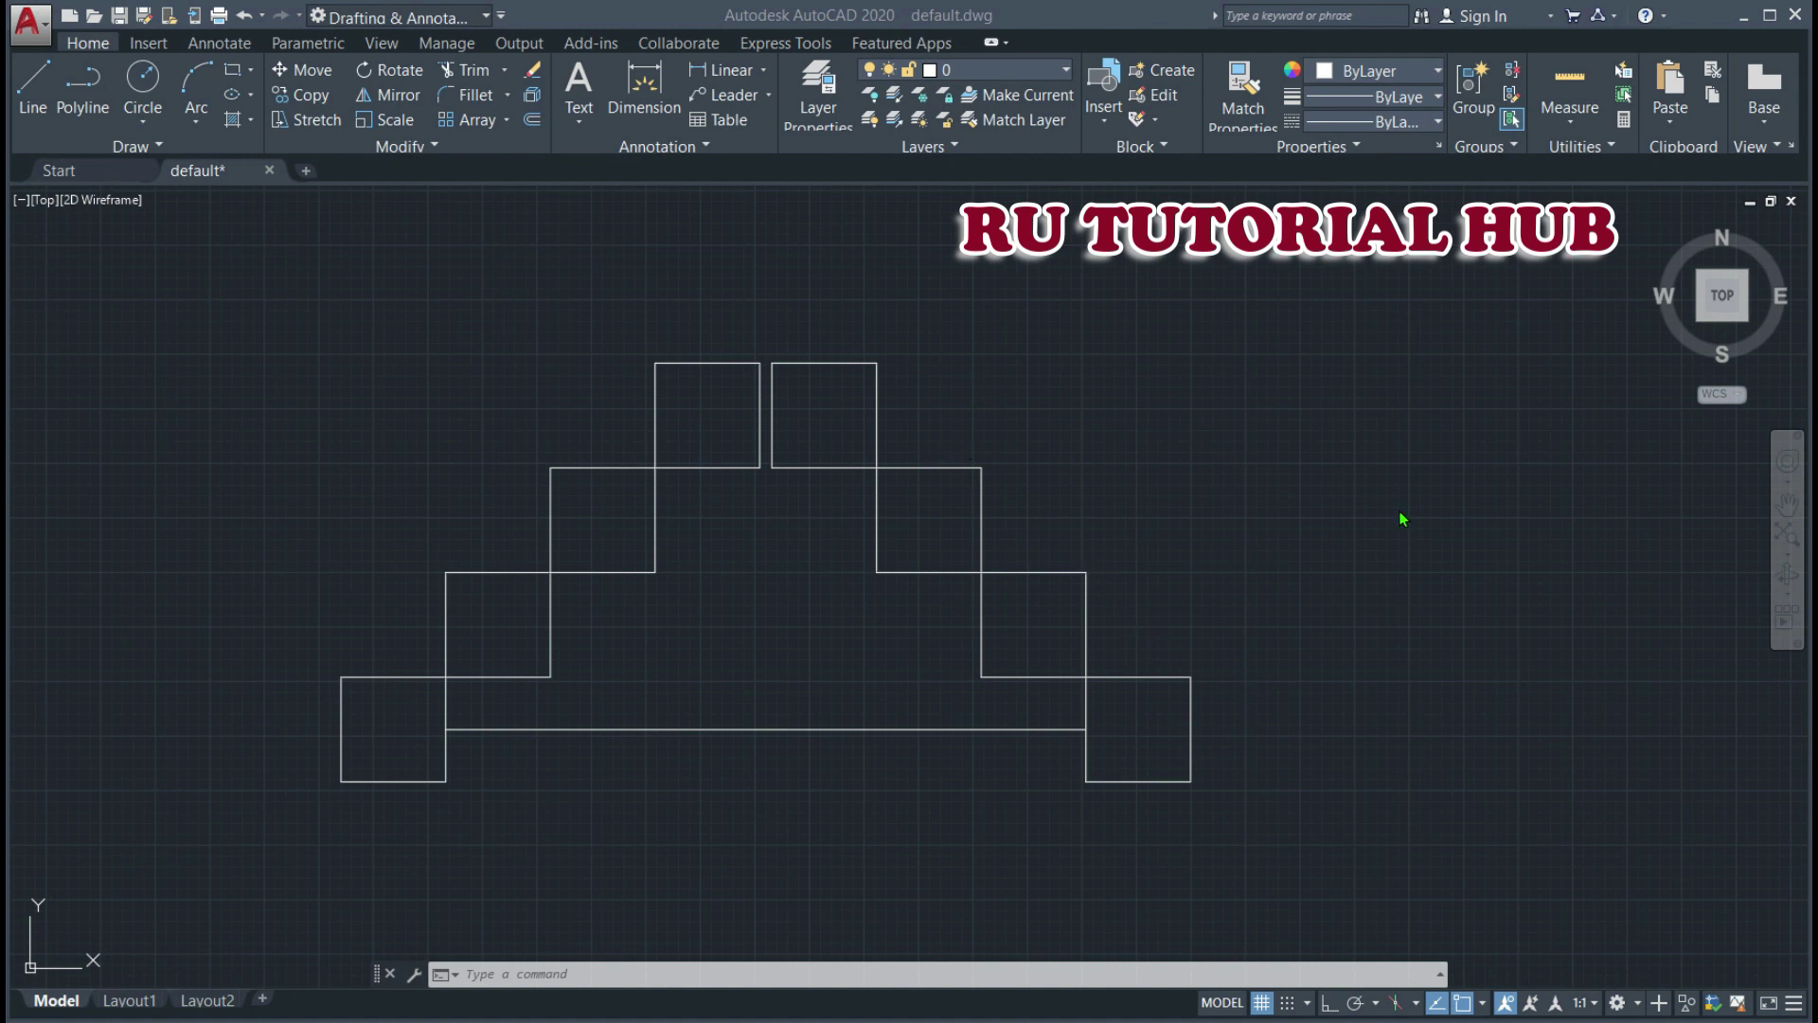
{"action": "middle_click_drag", "start_coordinate": [1399, 509], "coordinate": [1412, 506]}
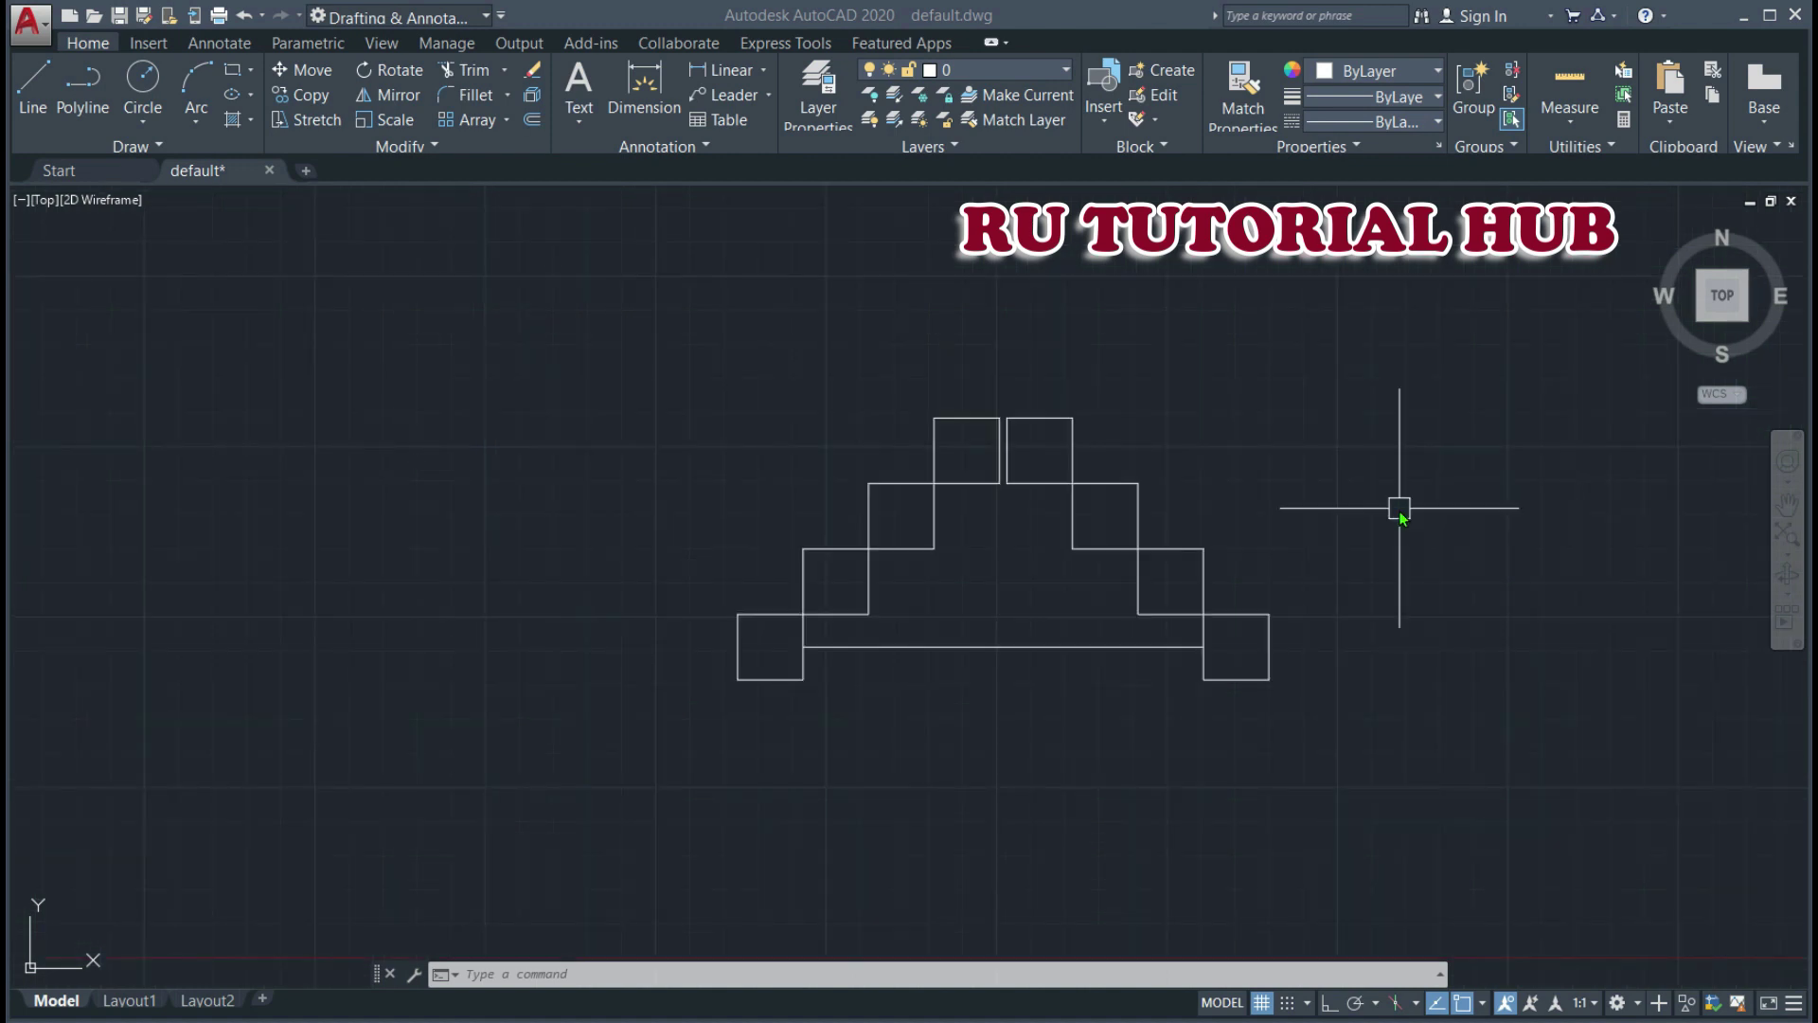
{"action": "left_click", "coordinate": [1348, 529]}
{"action": "type", "text": "co"}
{"action": "key", "text": "Return"}
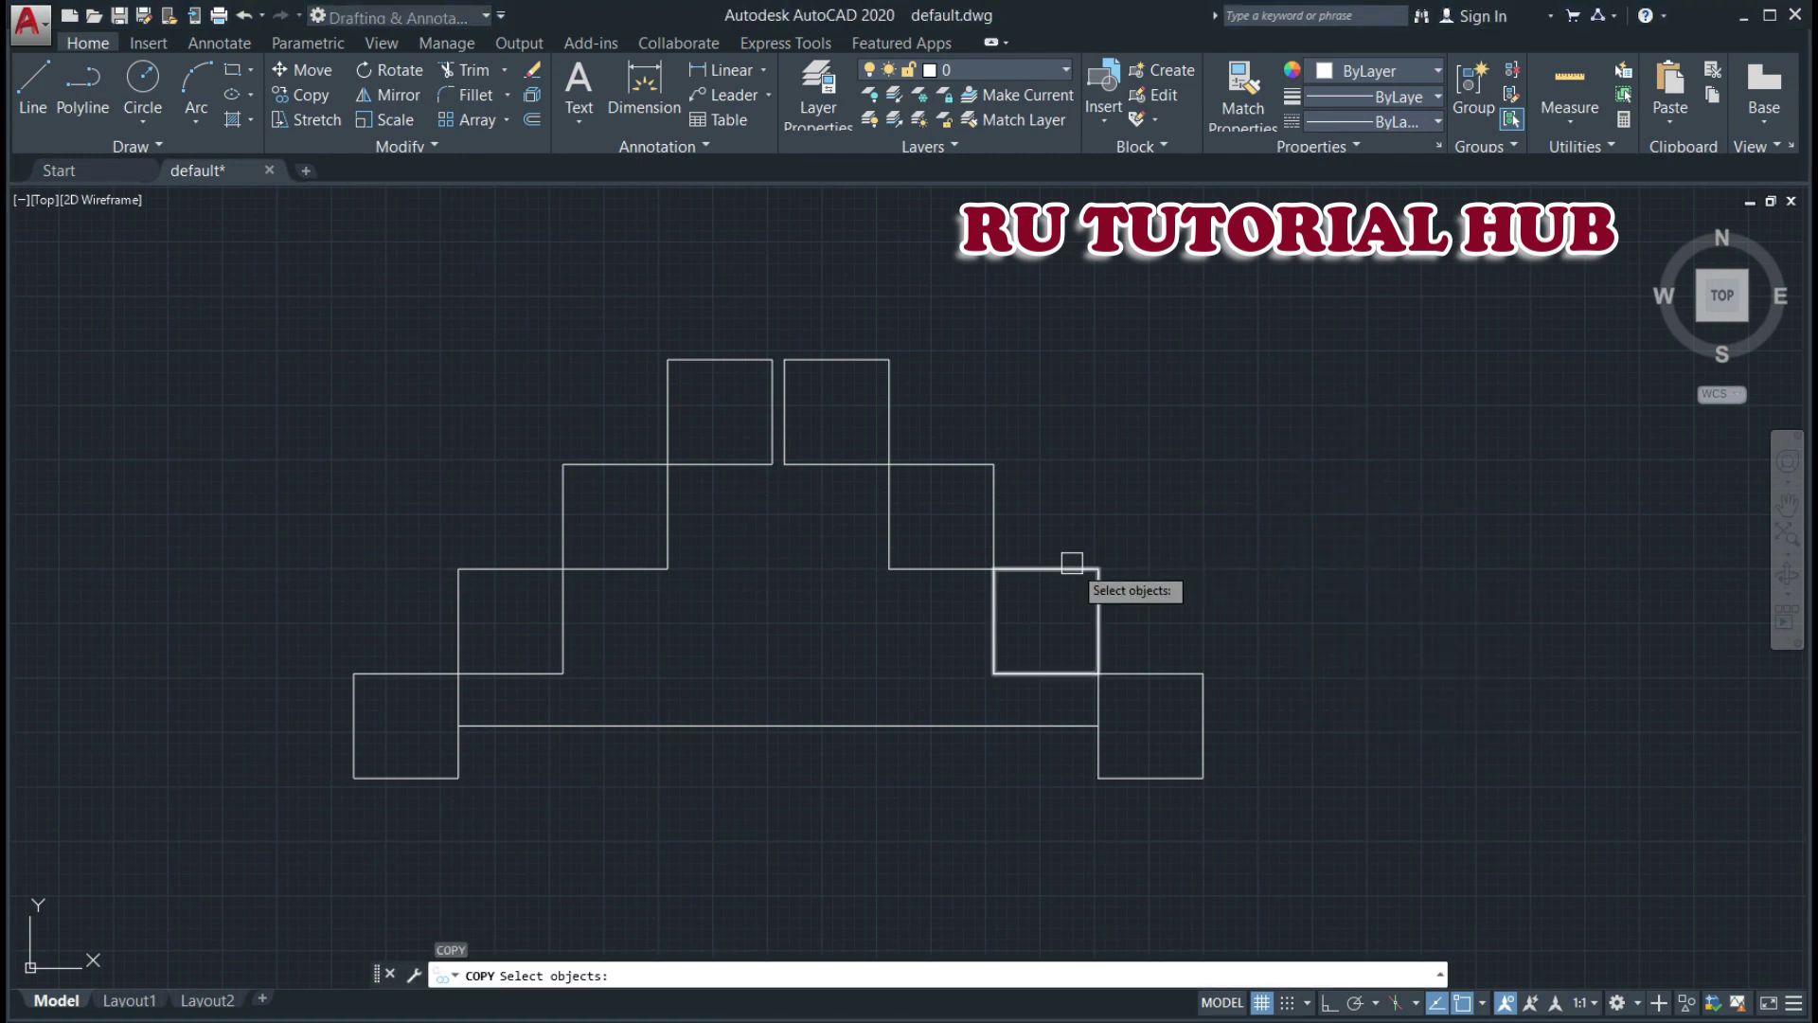
- Copy the lower-right square by its top-right corner to sit inside the pyramid, below the right top square
{"action": "left_click", "coordinate": [1167, 676]}
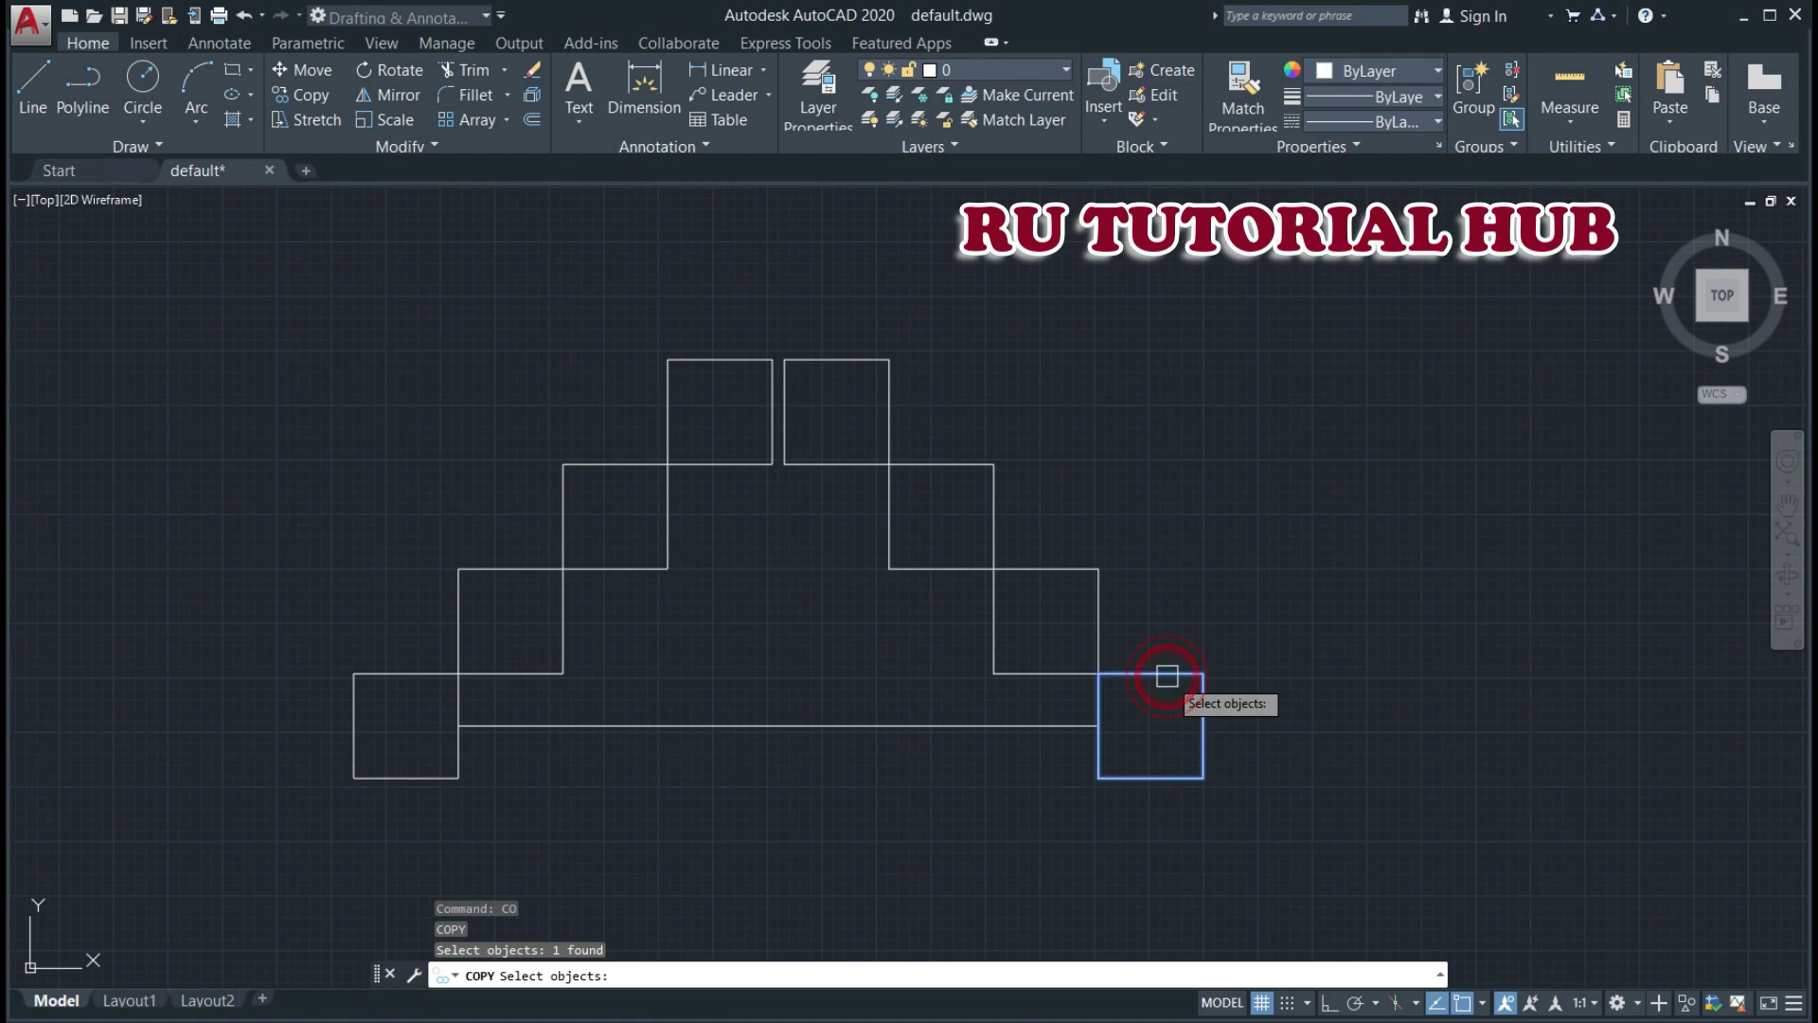
{"action": "key", "text": "Return"}
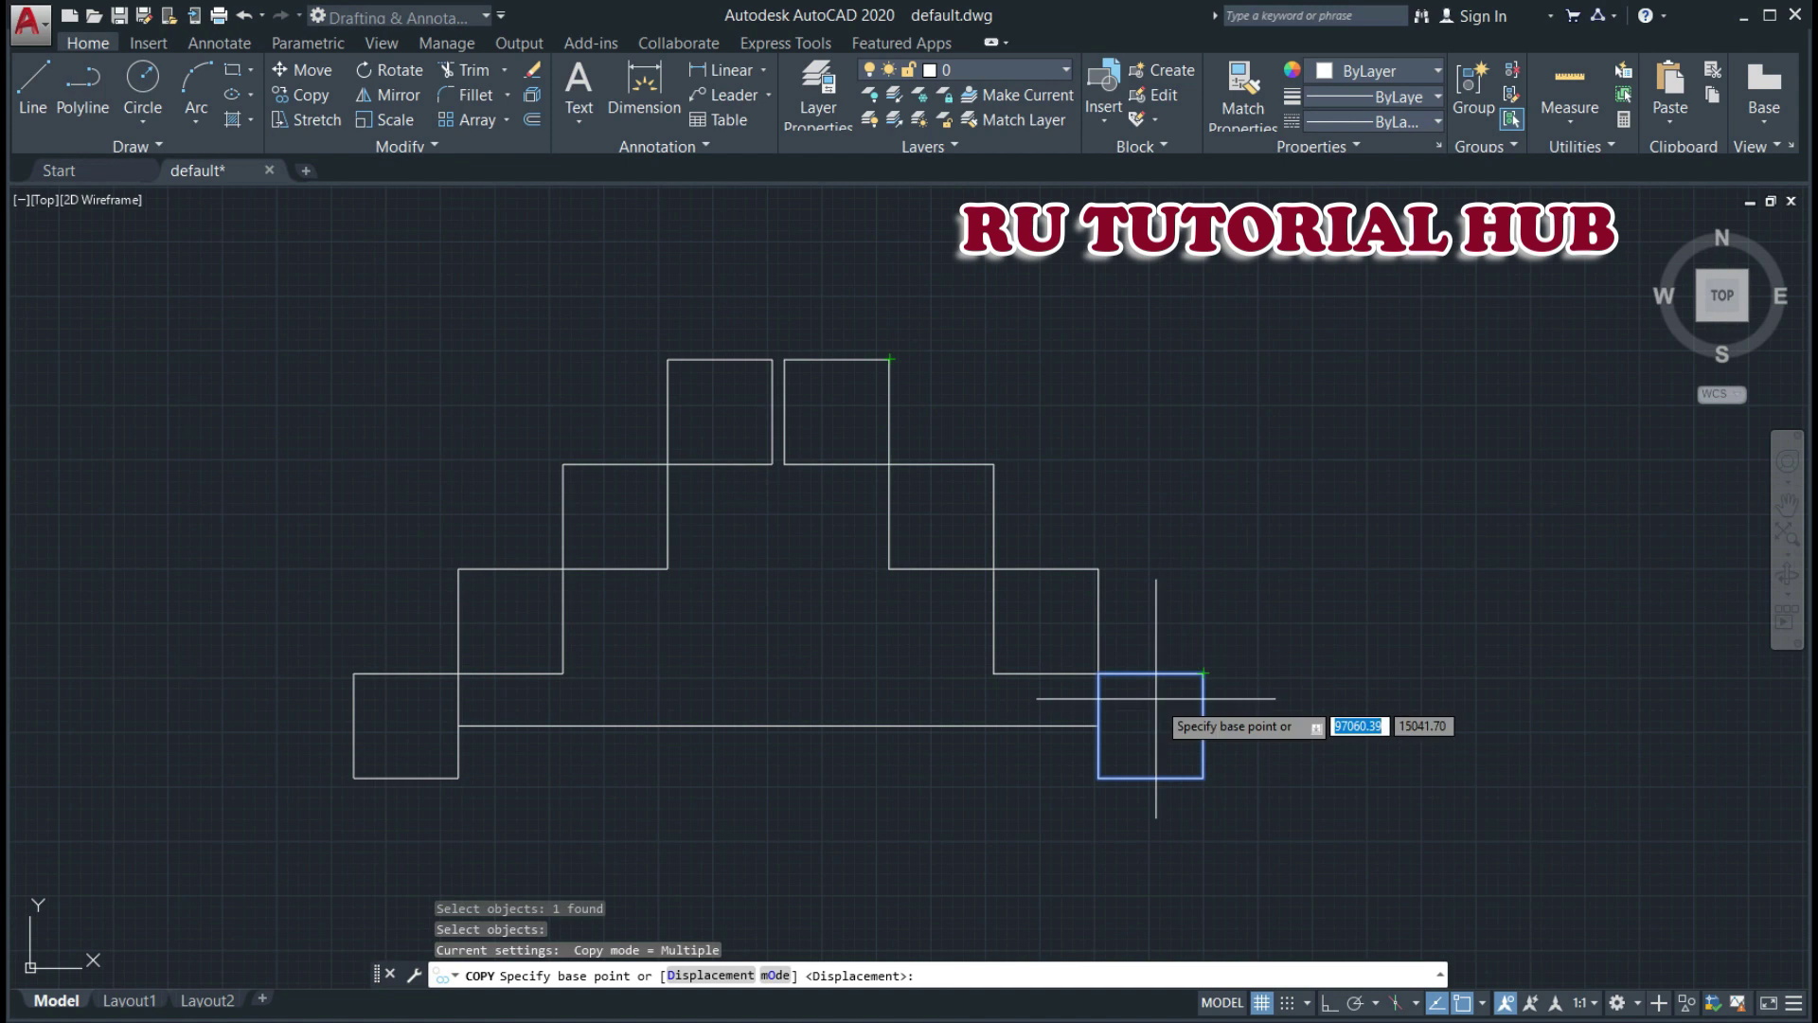
{"action": "left_click", "coordinate": [1204, 674]}
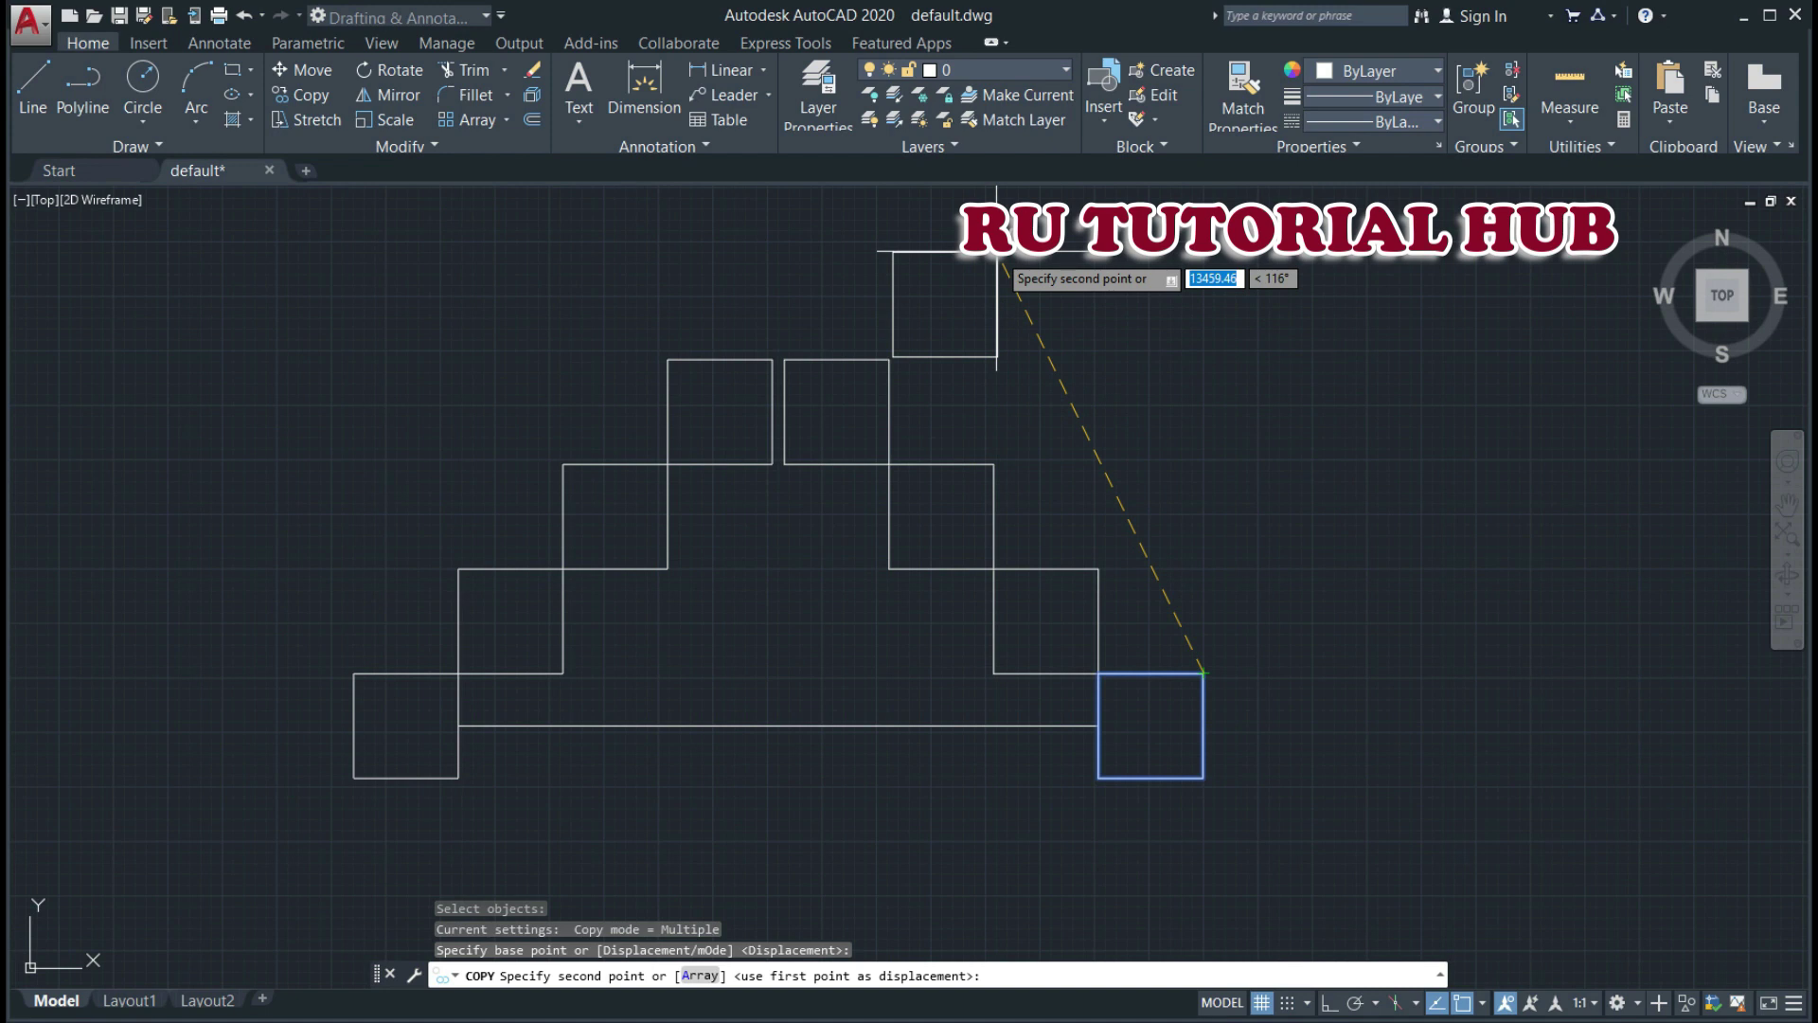
{"action": "left_click", "coordinate": [890, 359]}
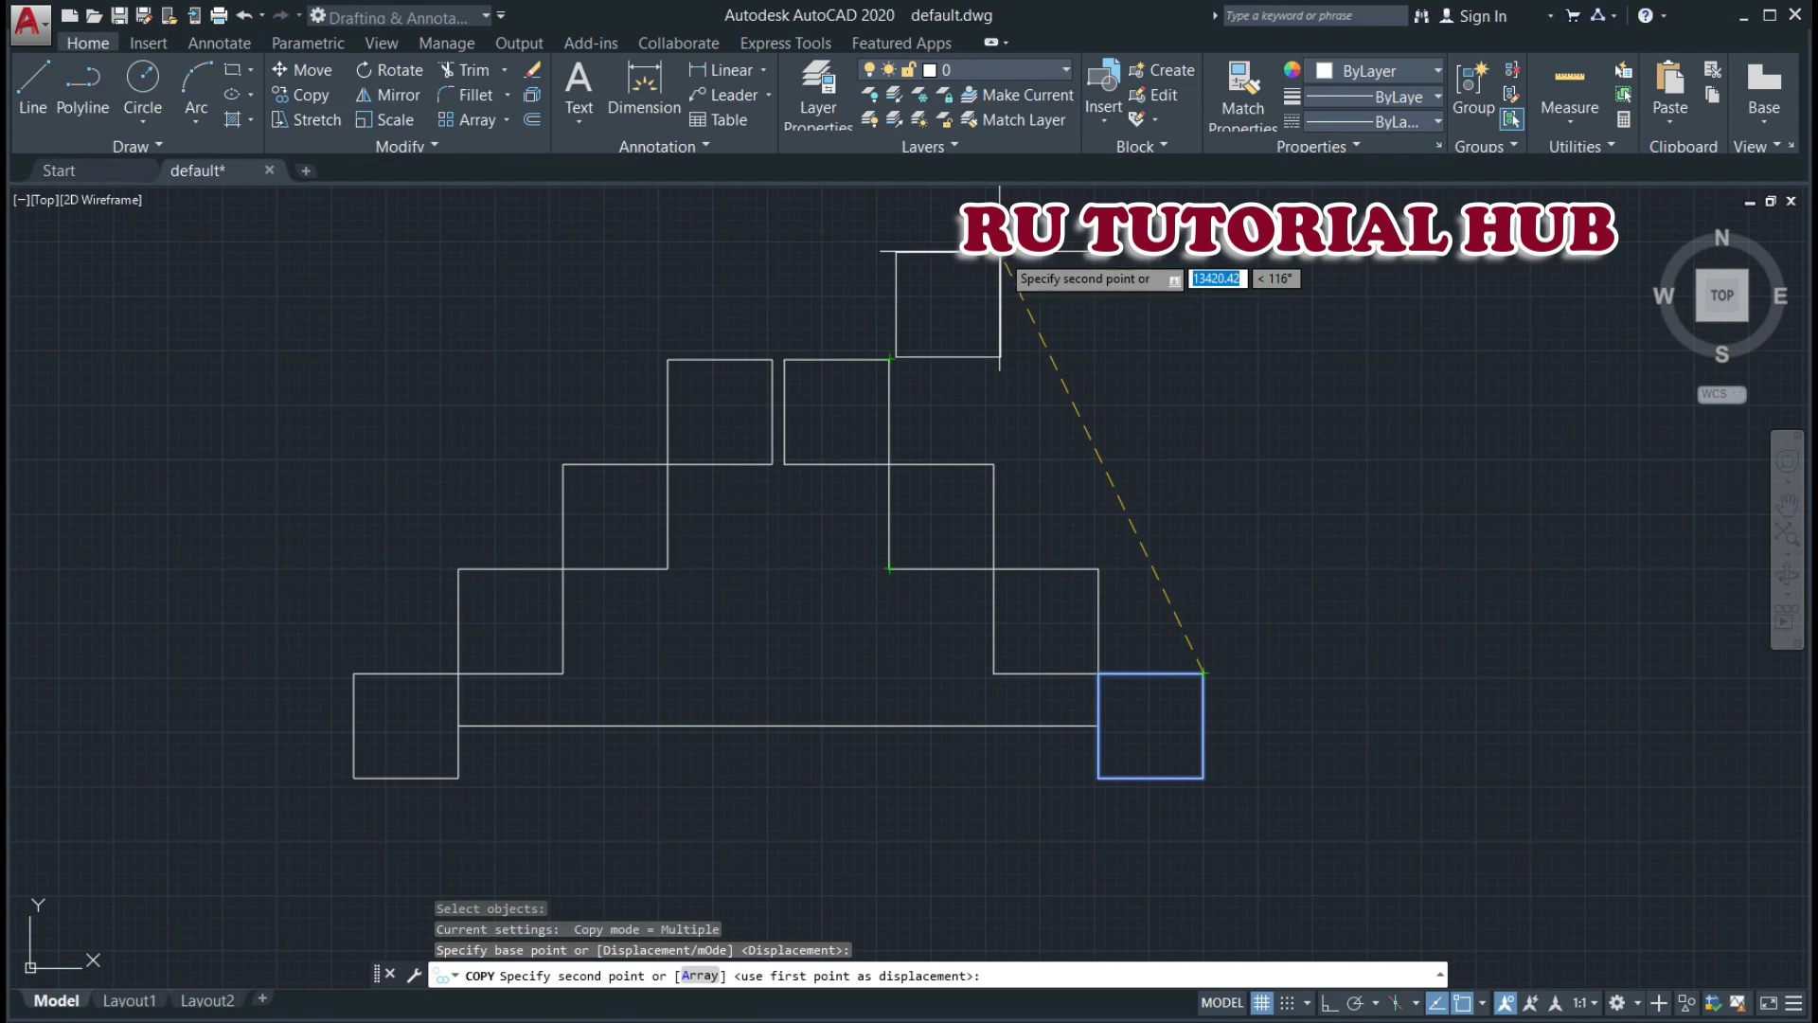
{"action": "scroll", "coordinate": [1000, 251], "scroll_direction": "up", "scroll_amount": 2}
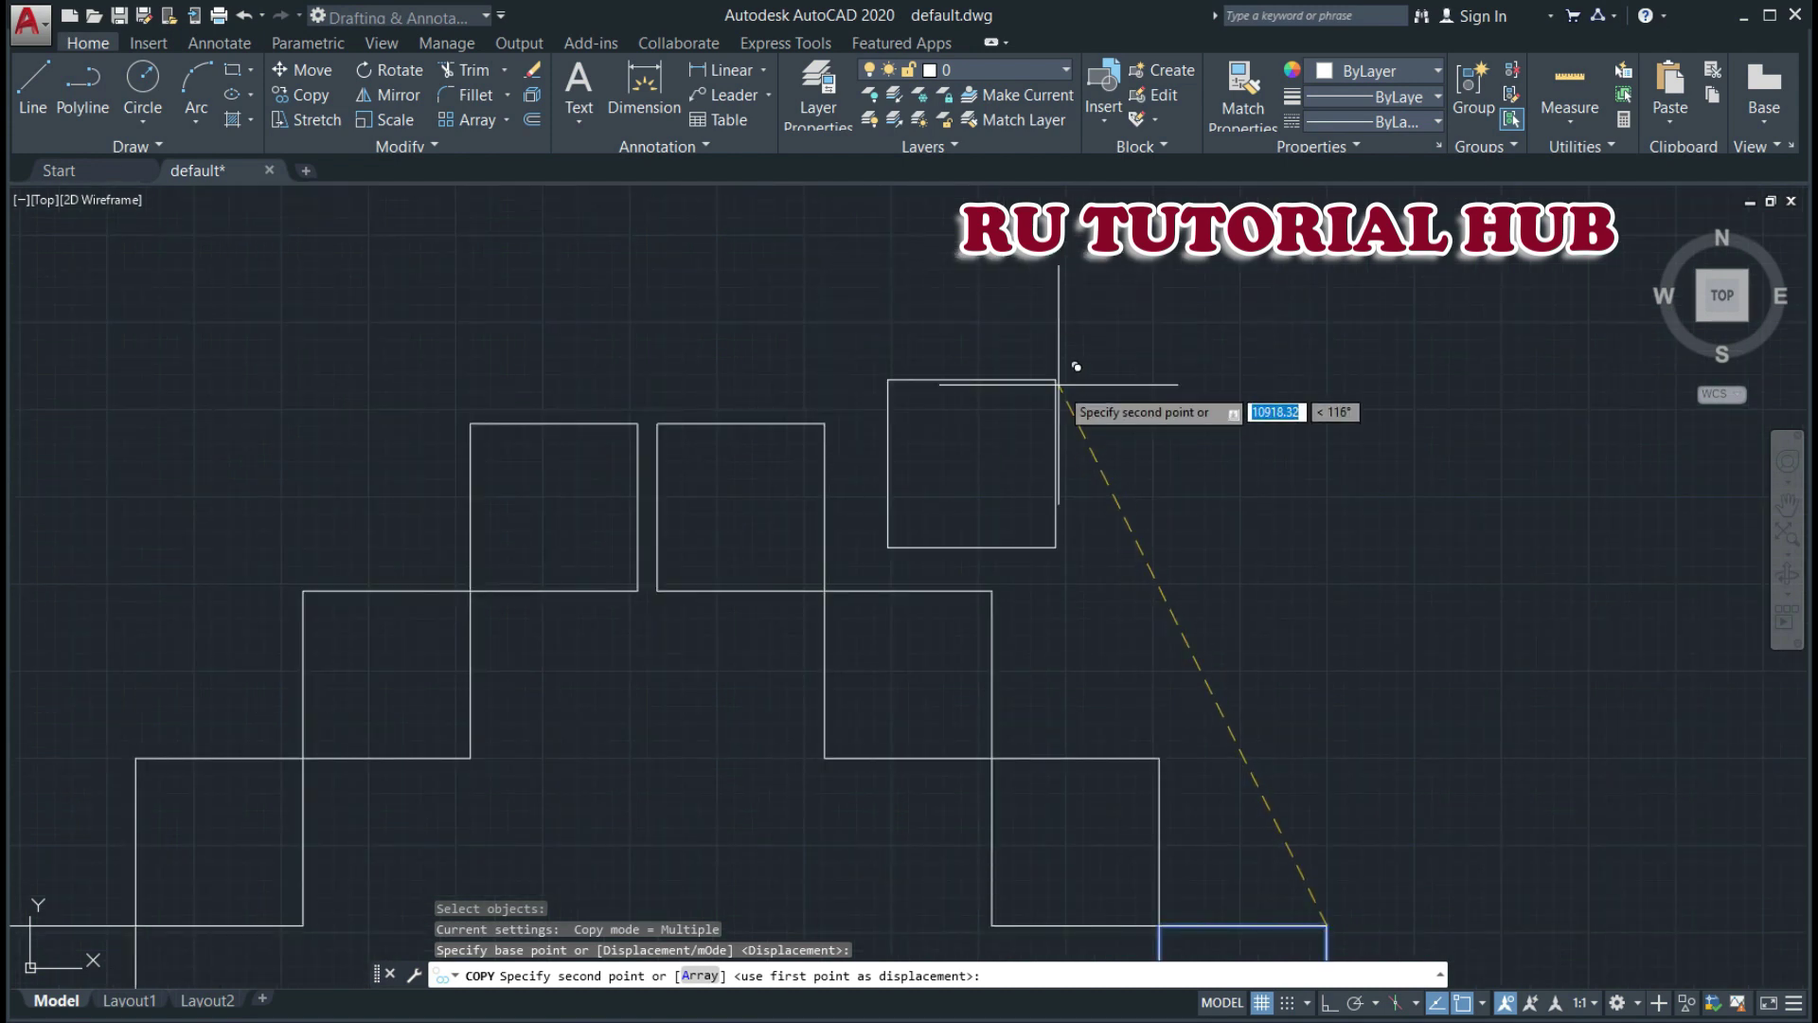
{"action": "scroll", "coordinate": [1241, 374], "scroll_direction": "down", "scroll_amount": 2}
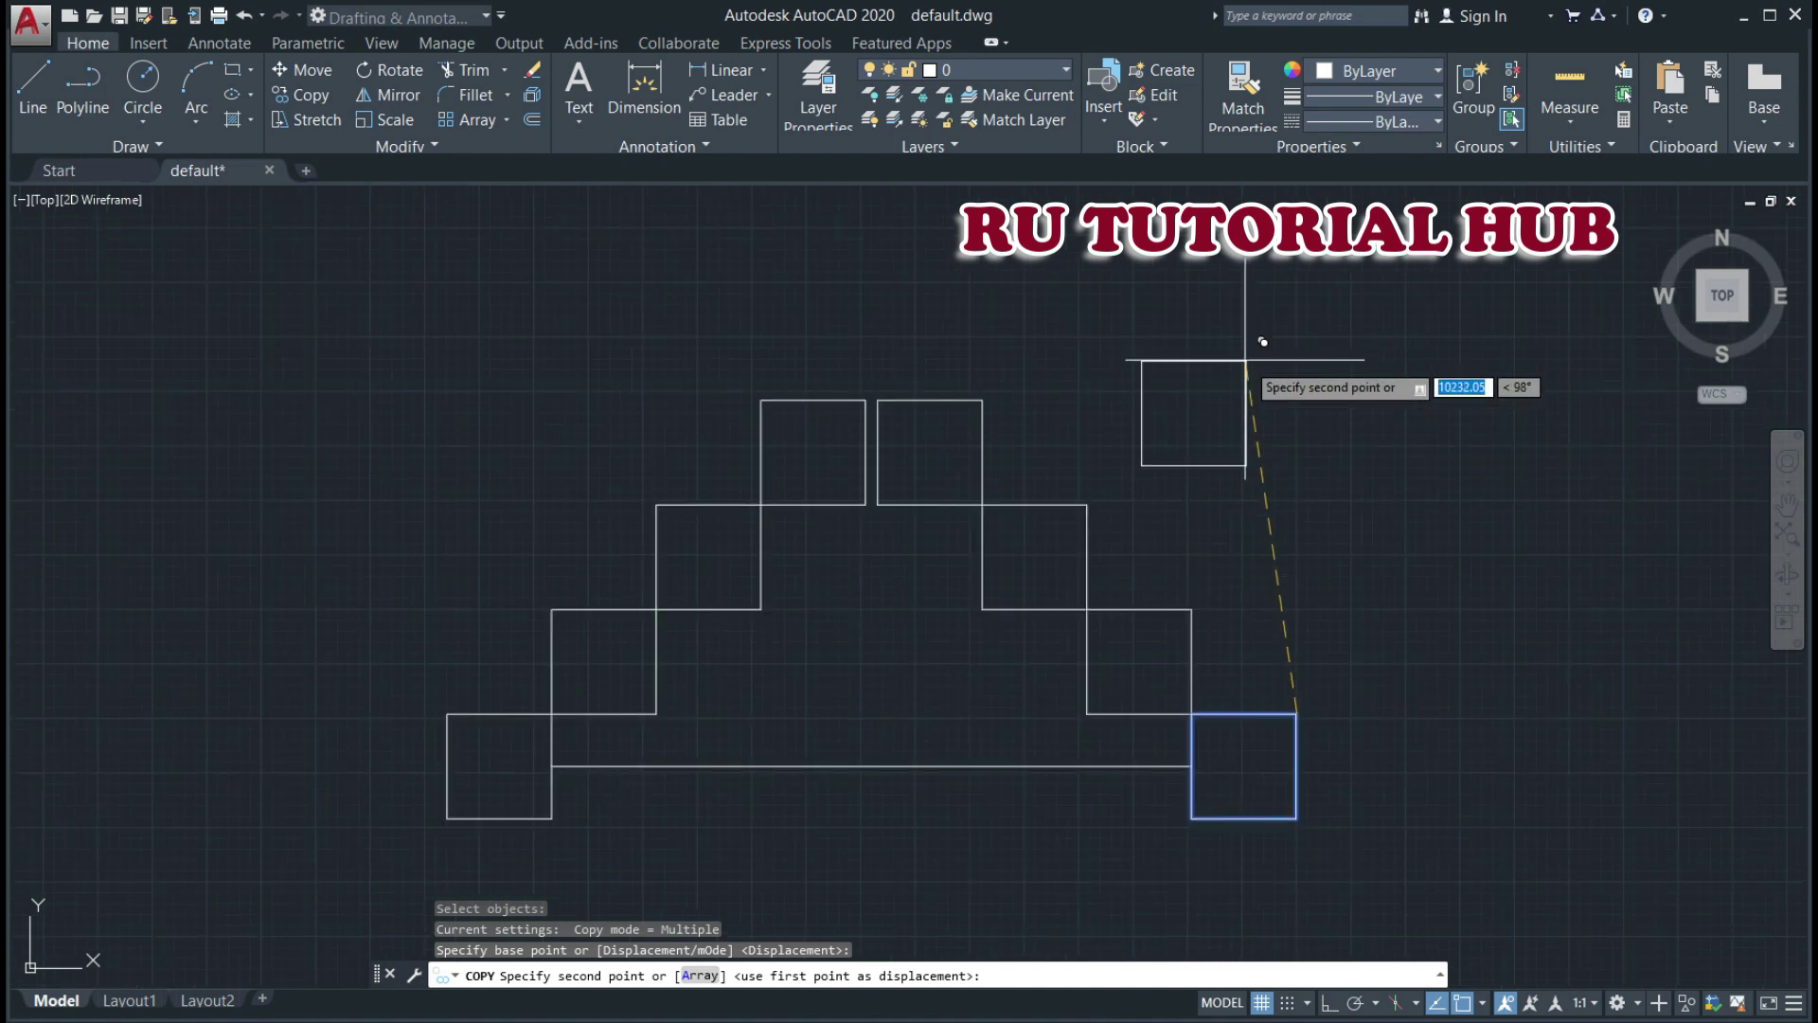
{"action": "left_click", "coordinate": [983, 609]}
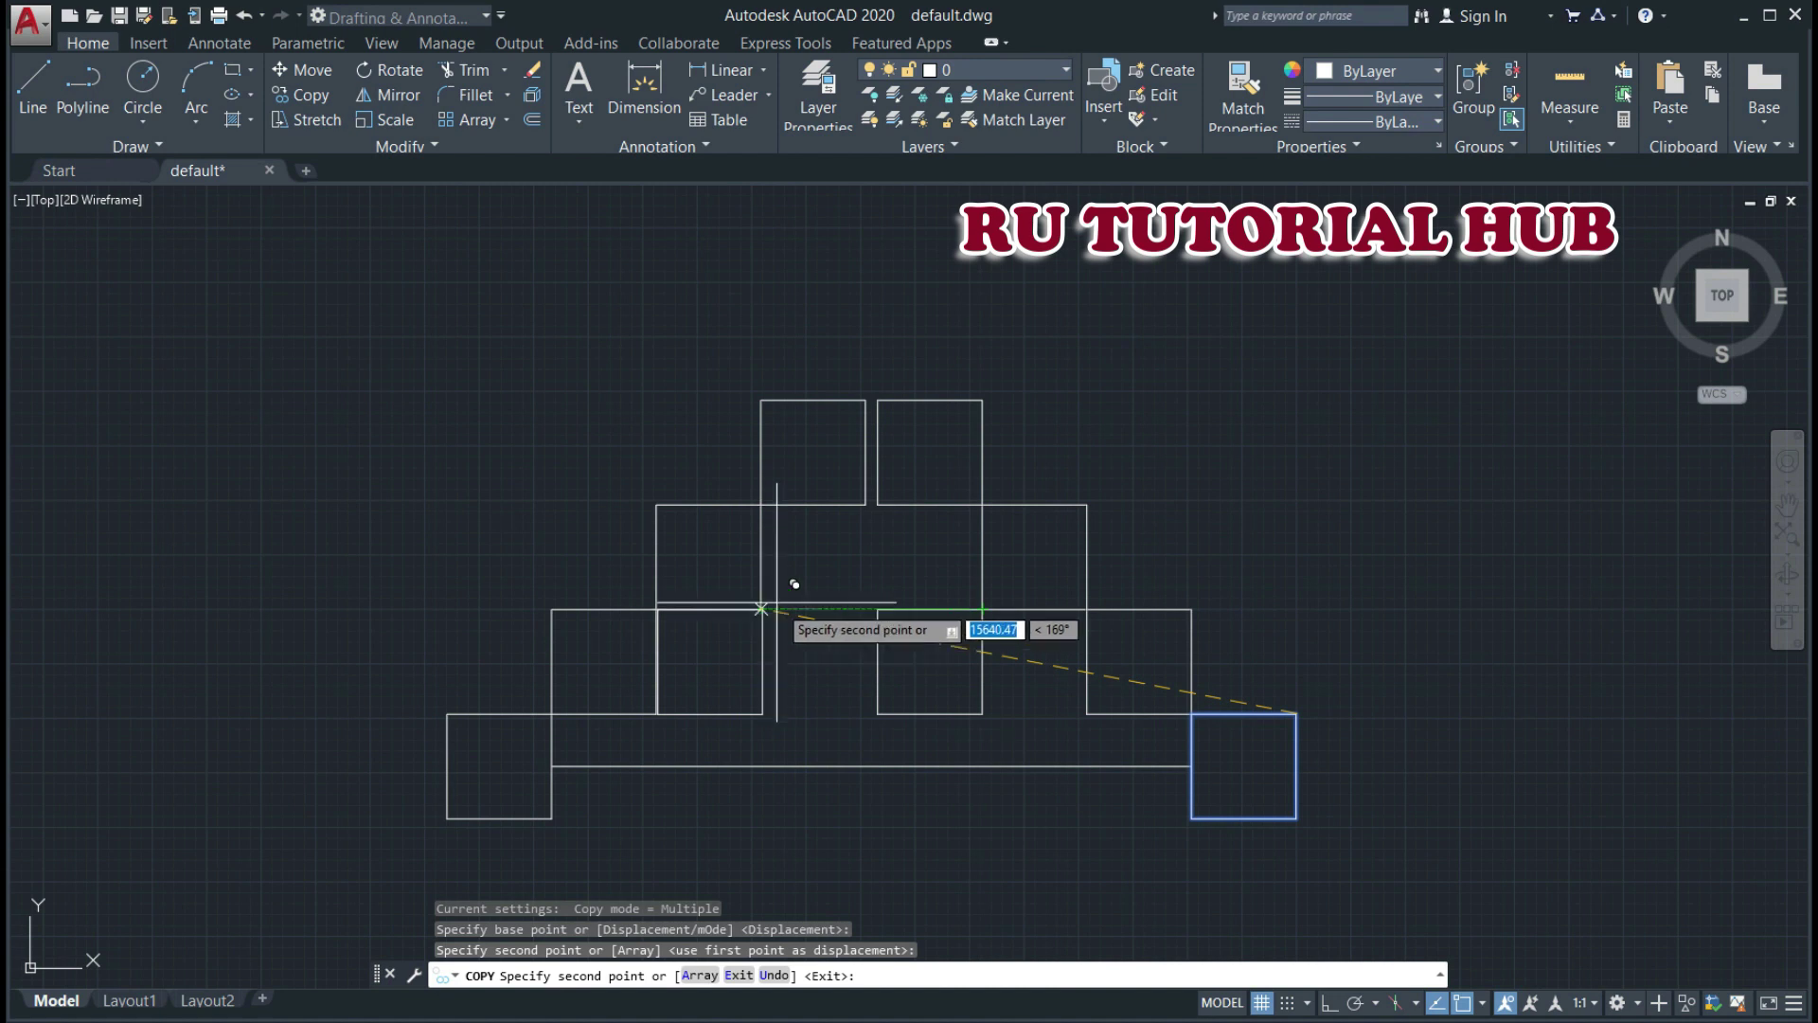
{"action": "key", "text": "Escape"}
{"action": "key", "text": "Escape"}
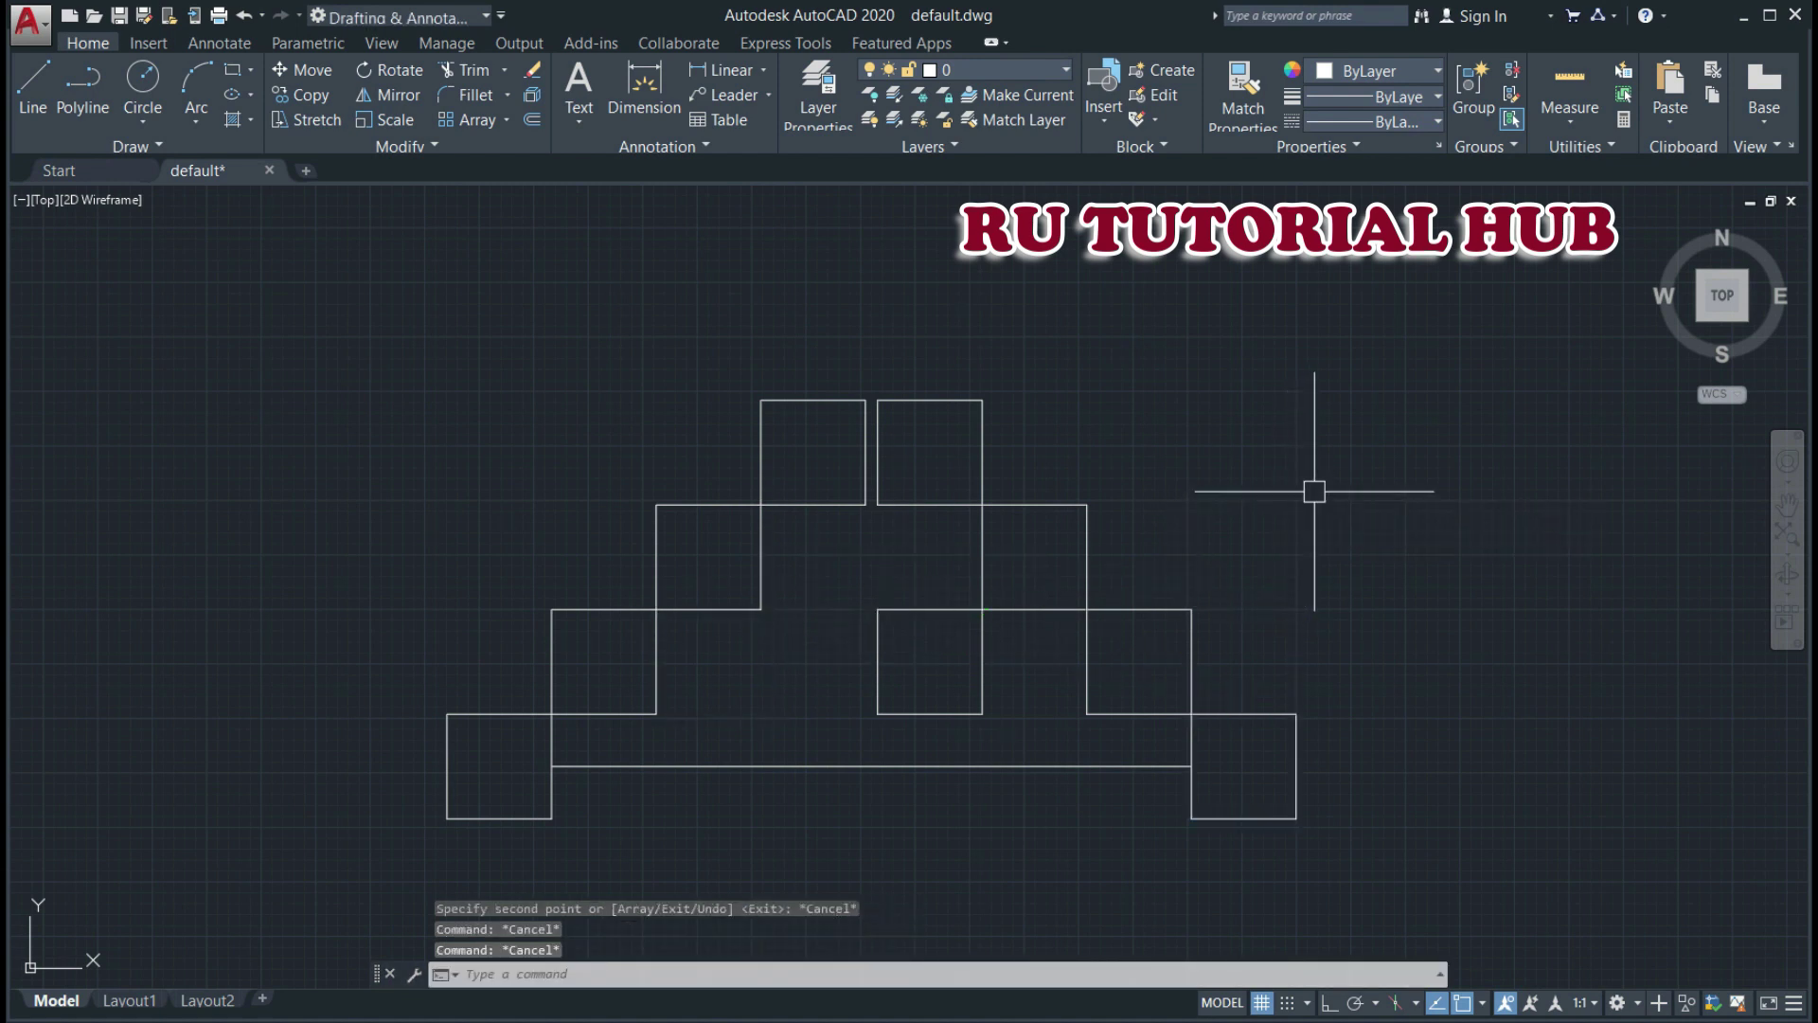
{"action": "scroll", "coordinate": [1307, 492], "scroll_direction": "down", "scroll_amount": 3}
{"action": "scroll", "coordinate": [1226, 520], "scroll_direction": "up", "scroll_amount": 3}
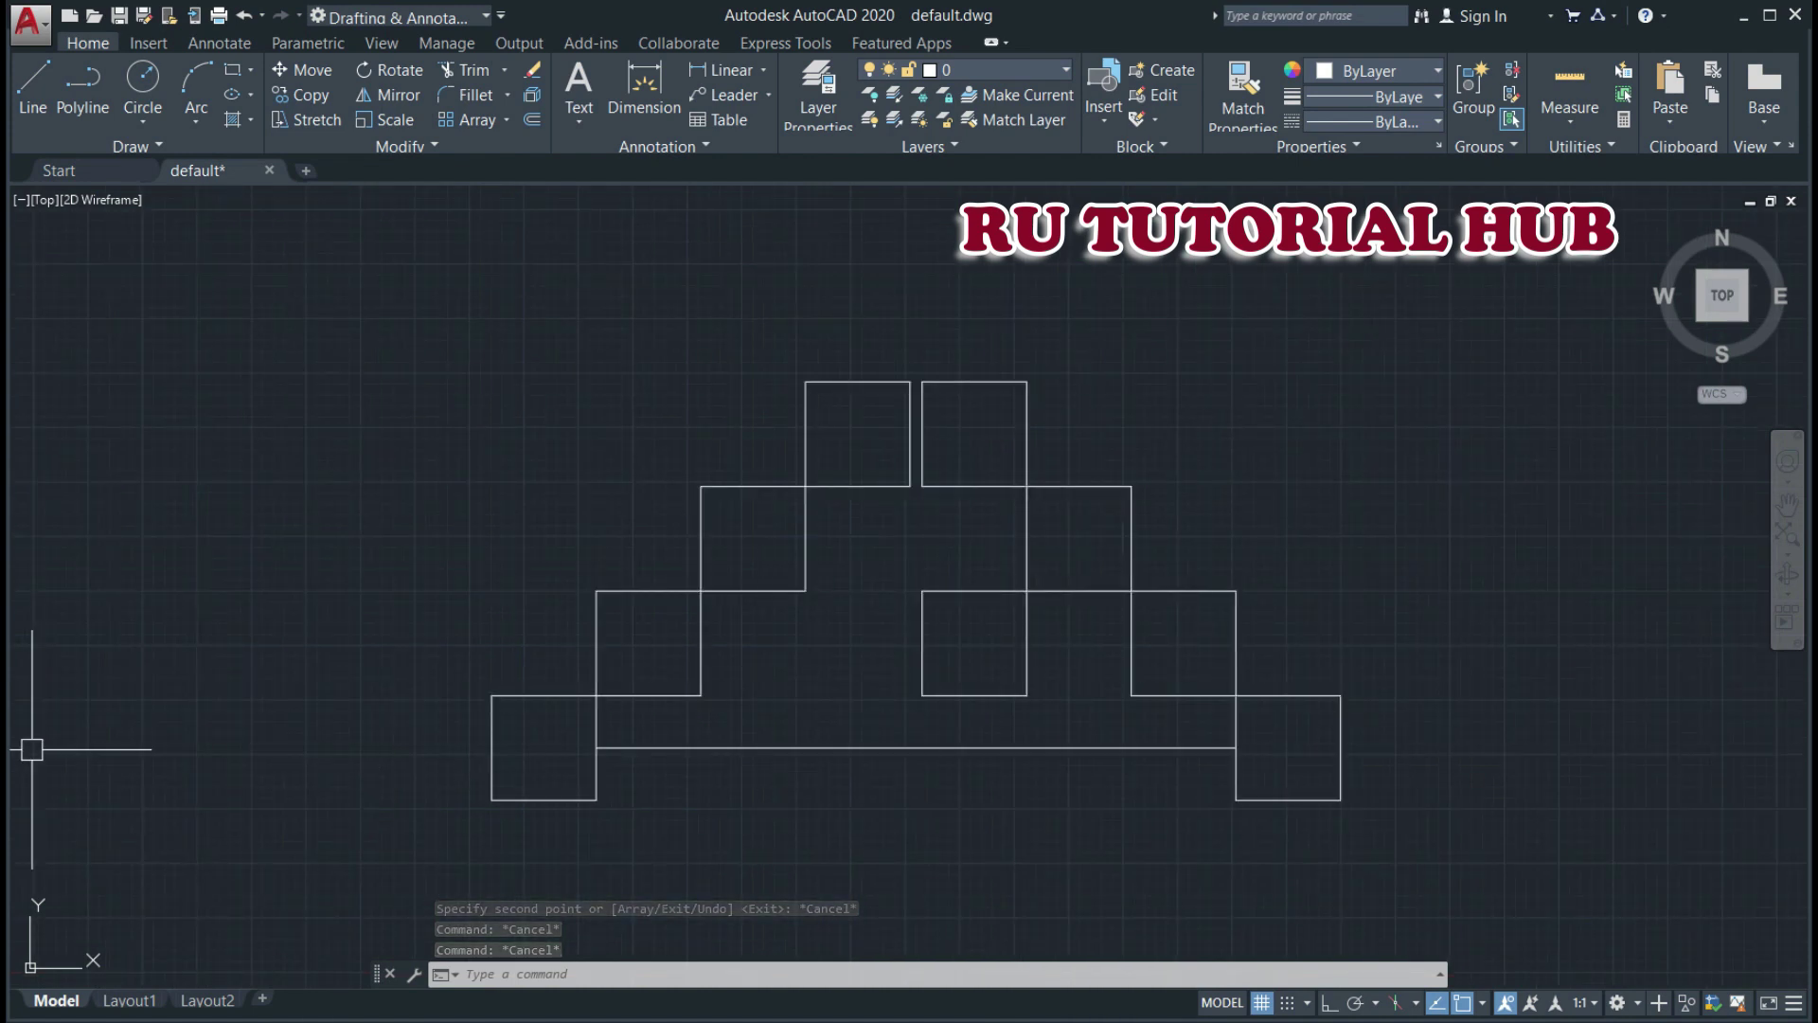
{"action": "scroll", "coordinate": [31, 749], "scroll_direction": "down", "scroll_amount": 1}
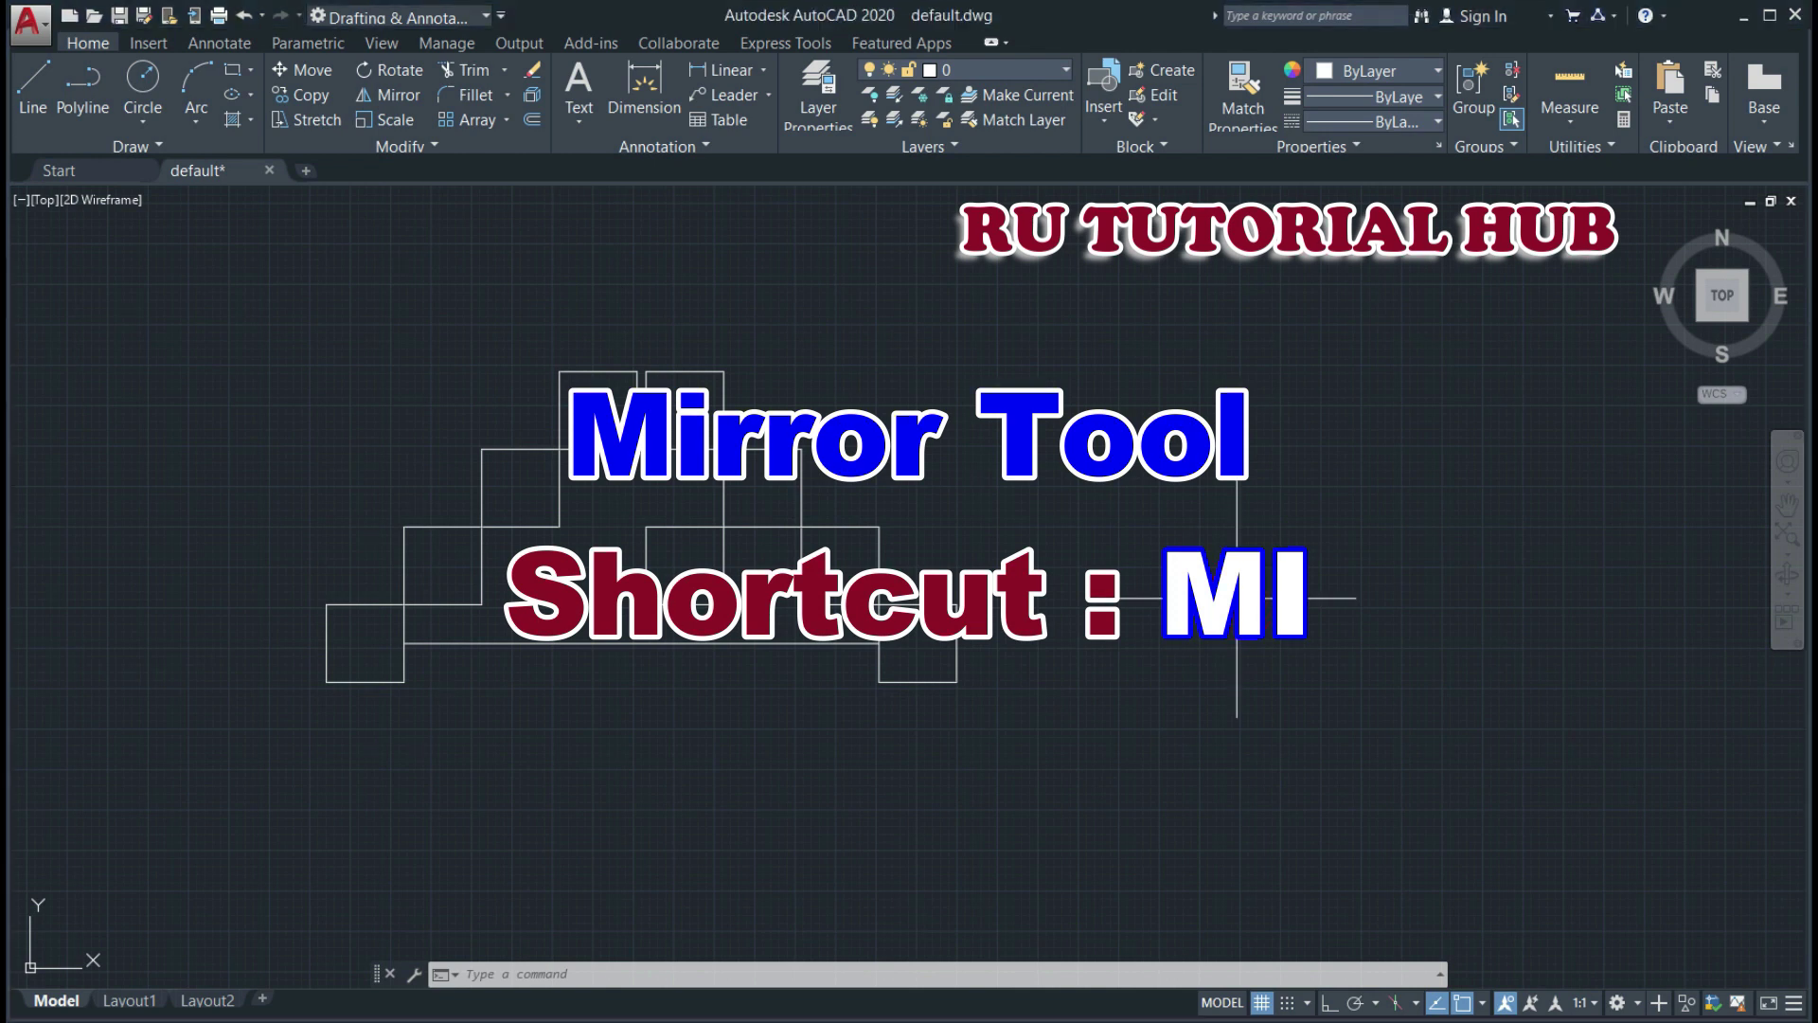
- Mirror all ten pyramid lines across a vertical line through the lower-right corner, keeping the original
{"action": "key", "text": "Escape"}
{"action": "key", "text": "Escape"}
{"action": "key", "text": "Escape"}
{"action": "type", "text": "m"}
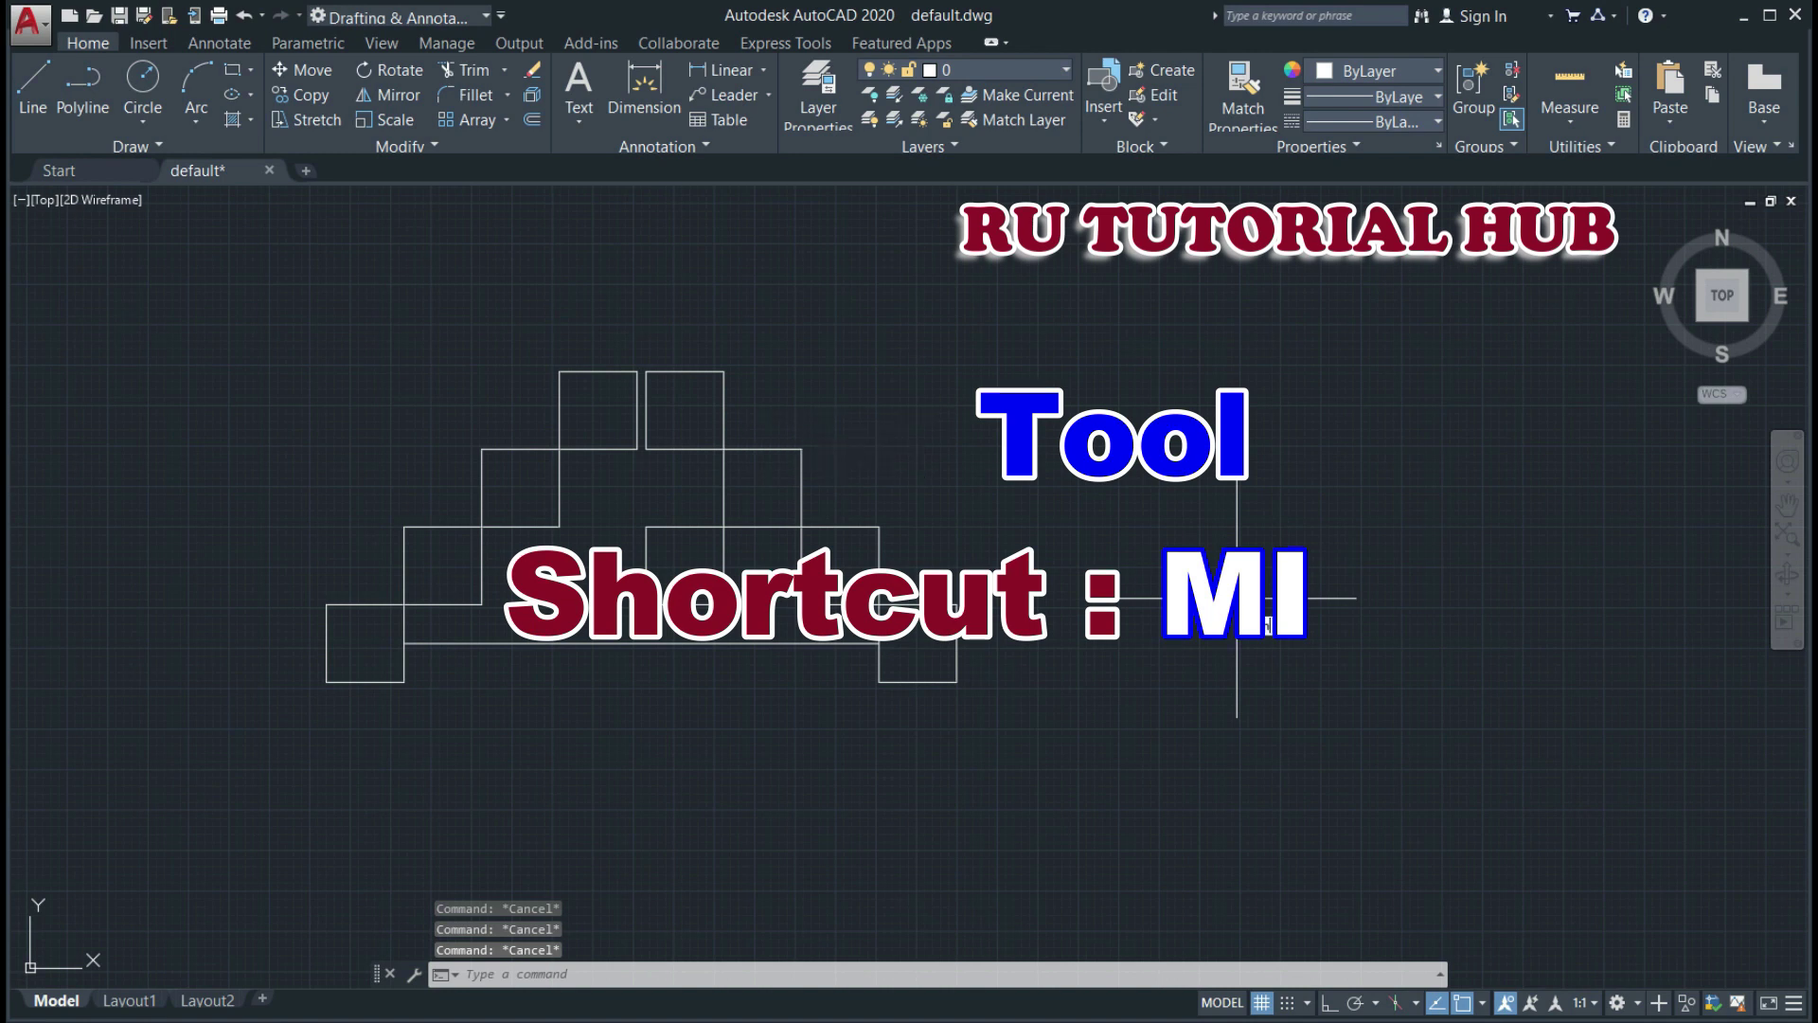
{"action": "type", "text": "i"}
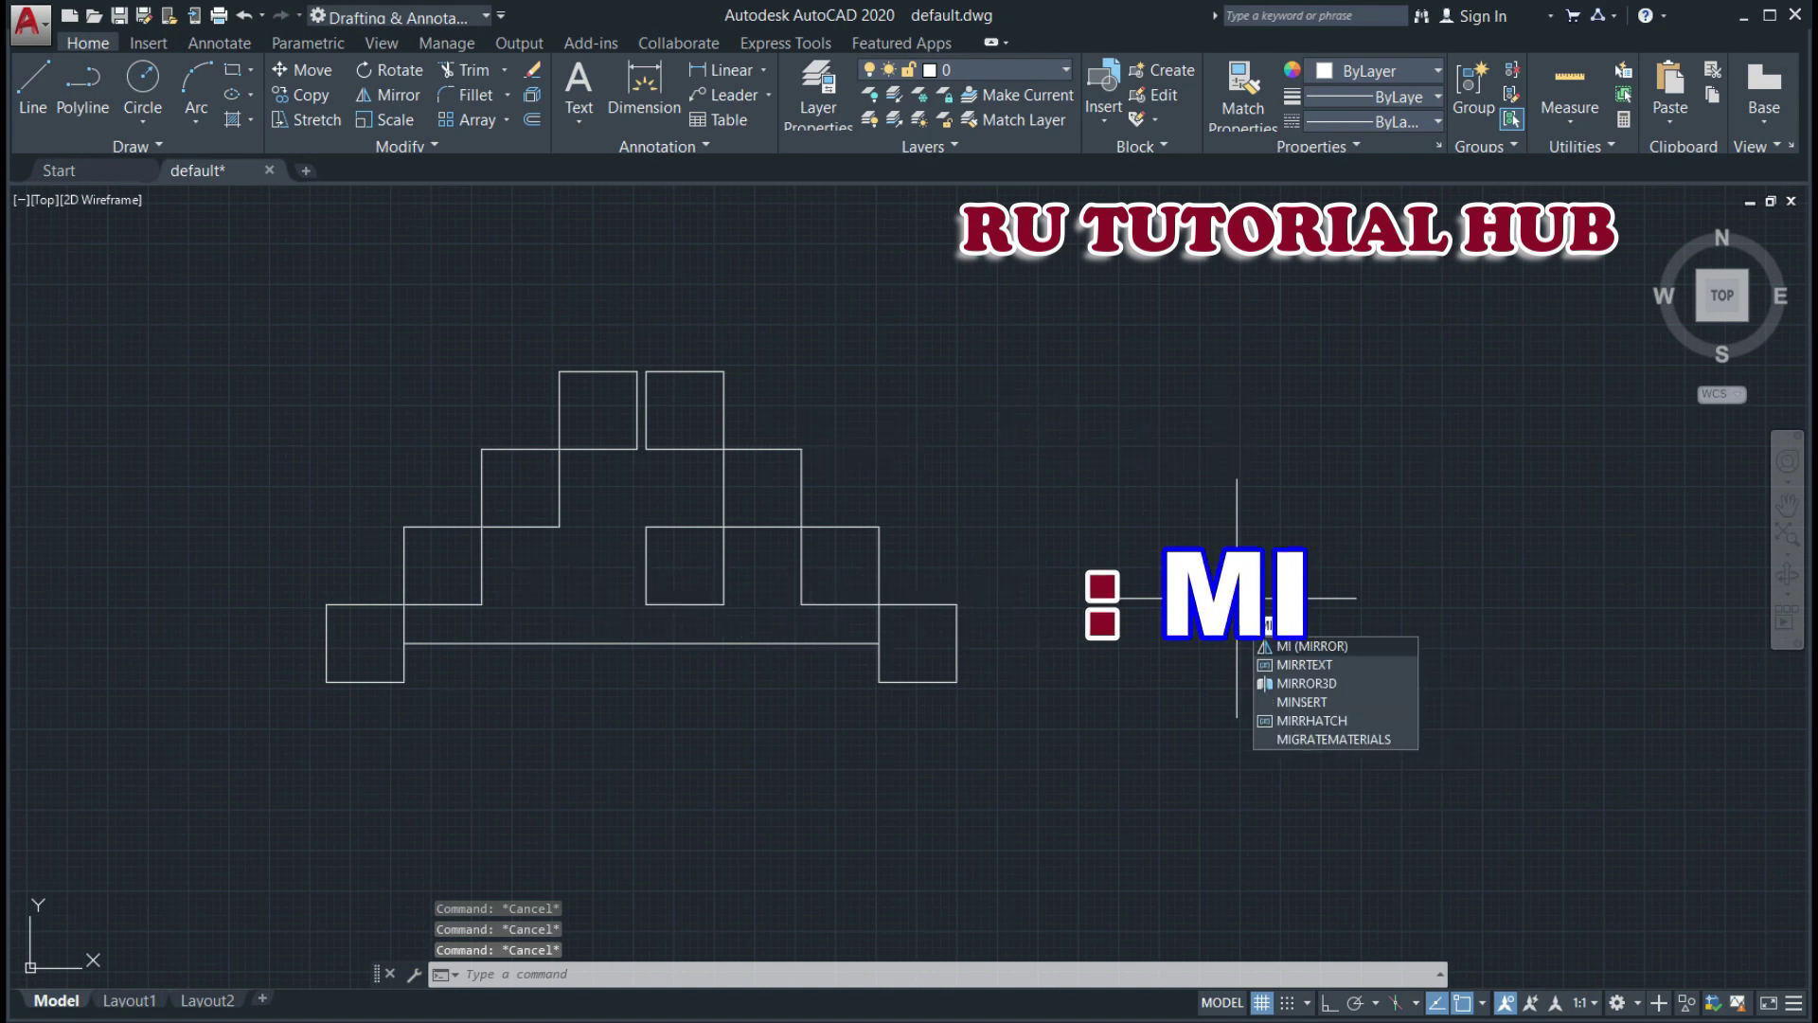
{"action": "key", "text": "Return"}
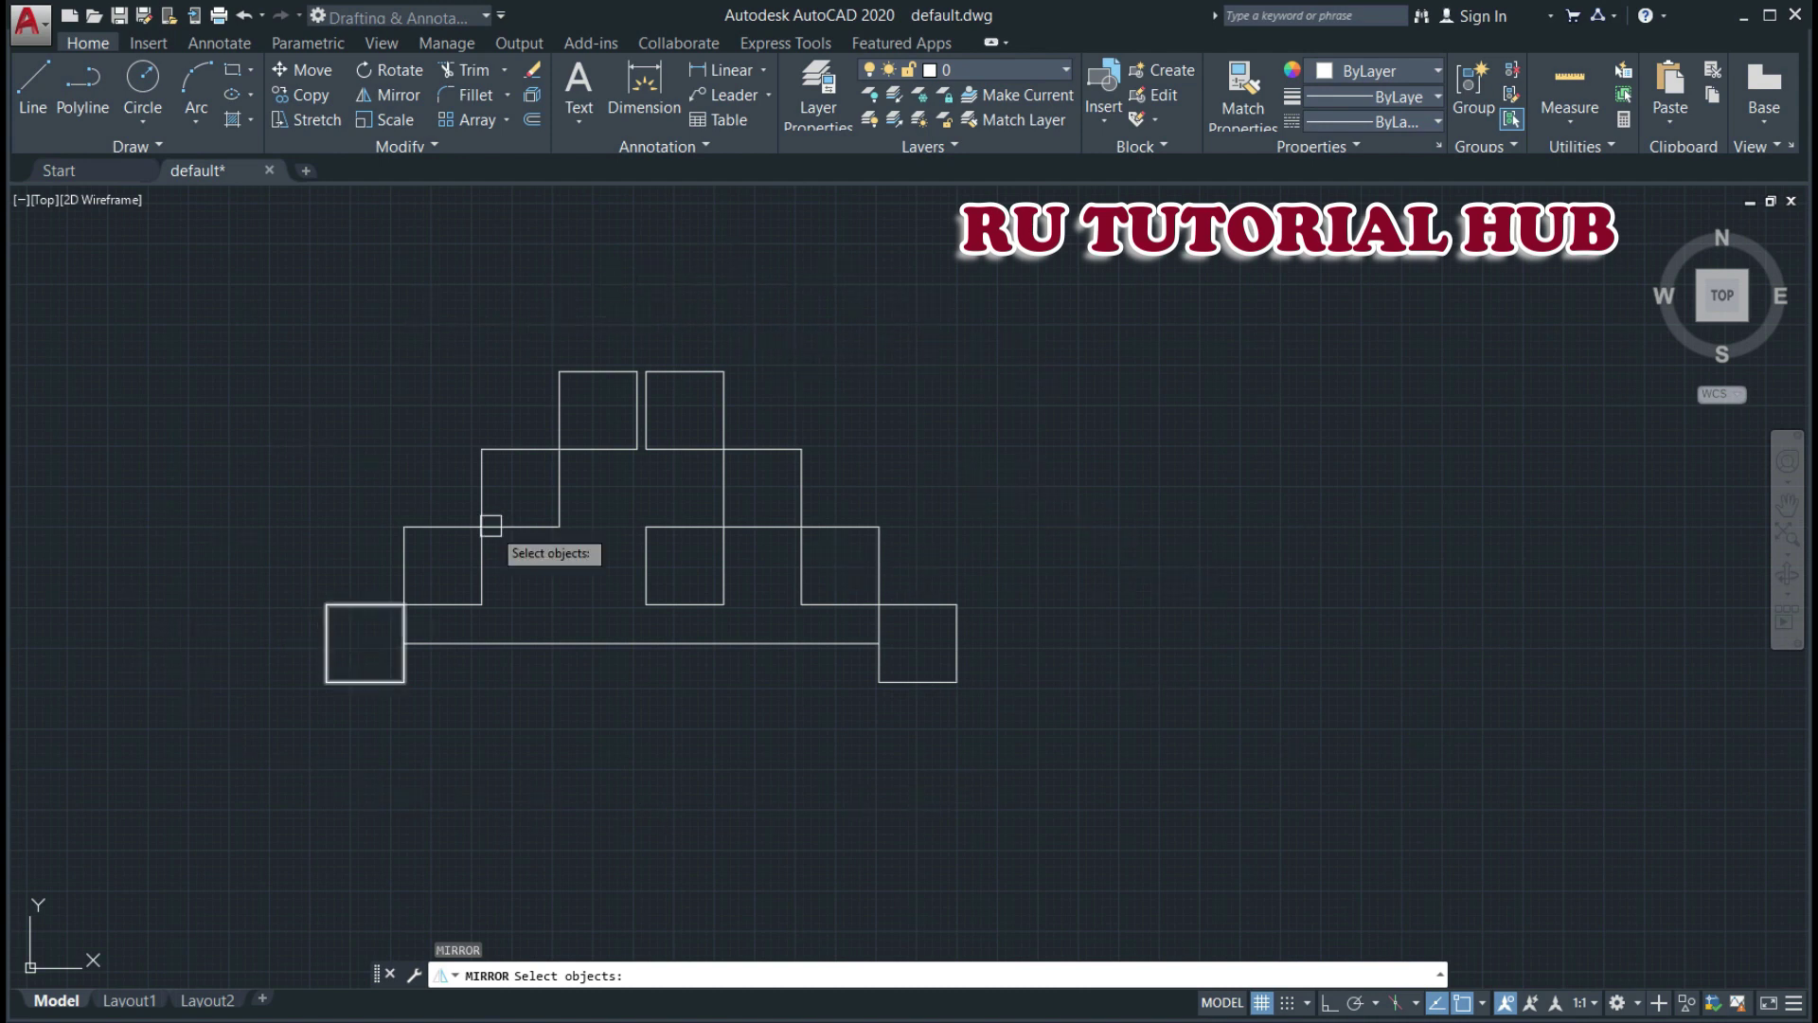
{"action": "left_click", "coordinate": [752, 301]}
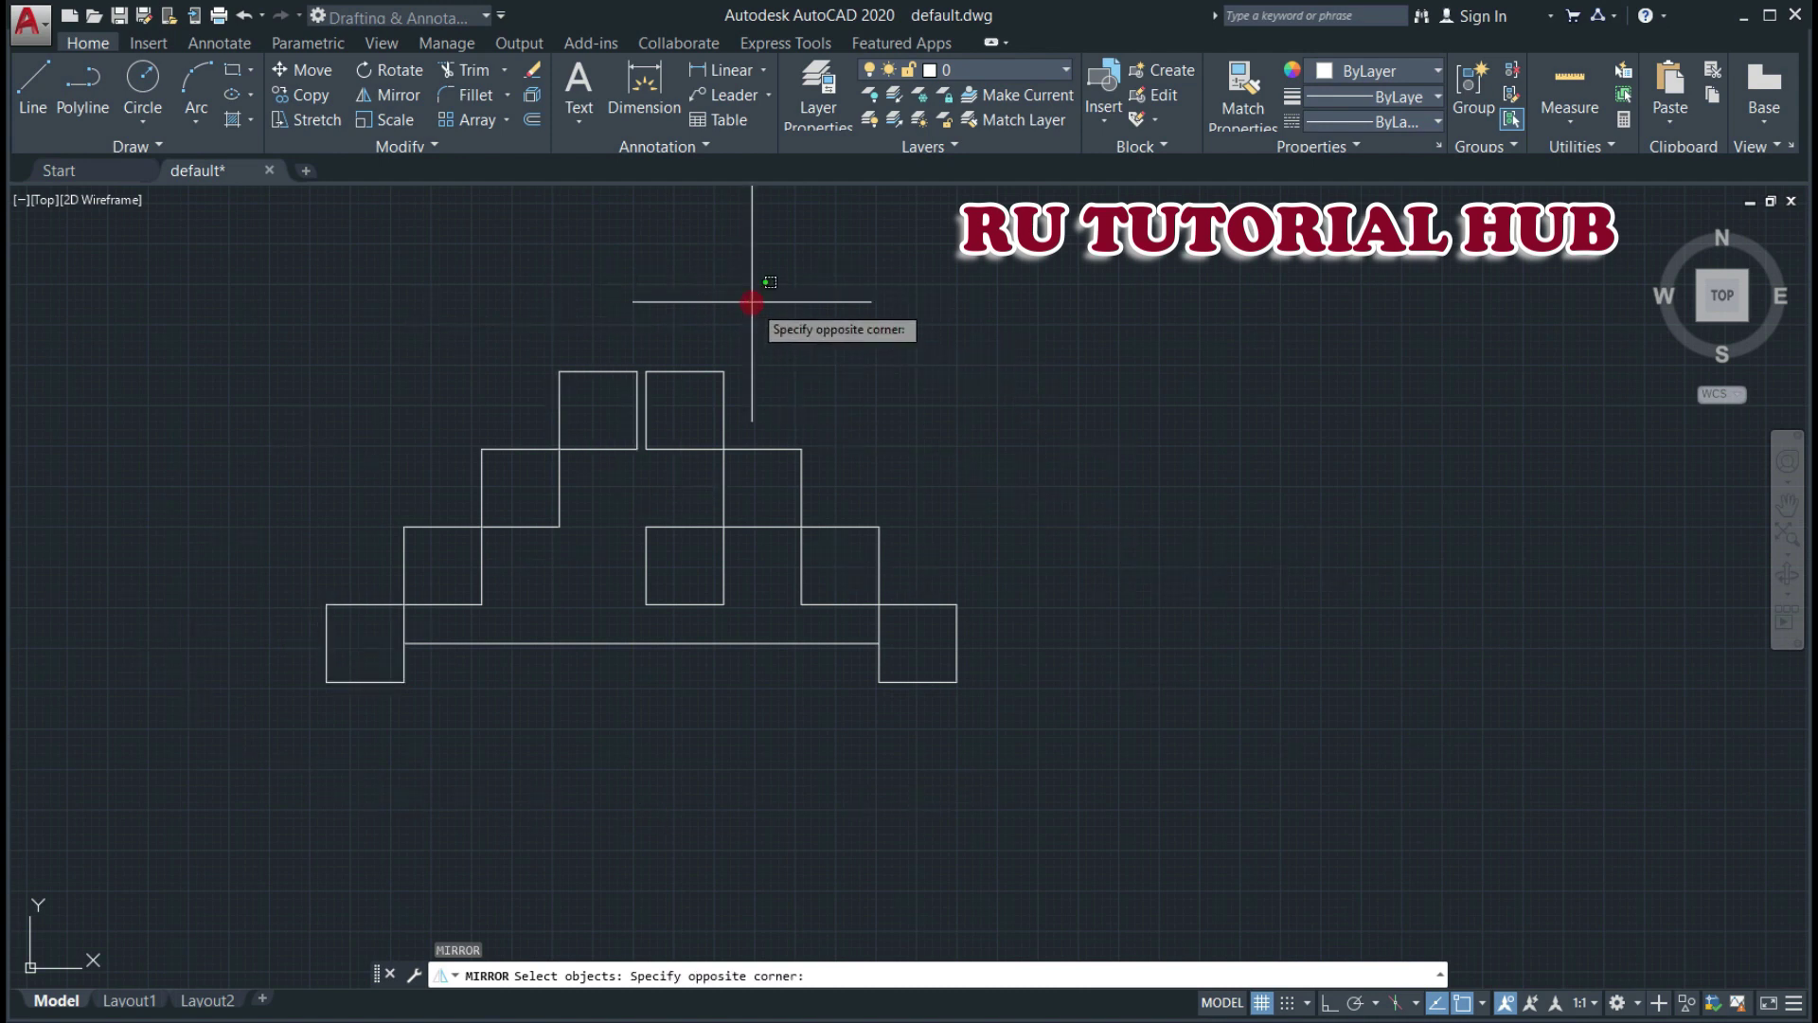
{"action": "left_click", "coordinate": [608, 286]}
{"action": "left_click", "coordinate": [1236, 293]}
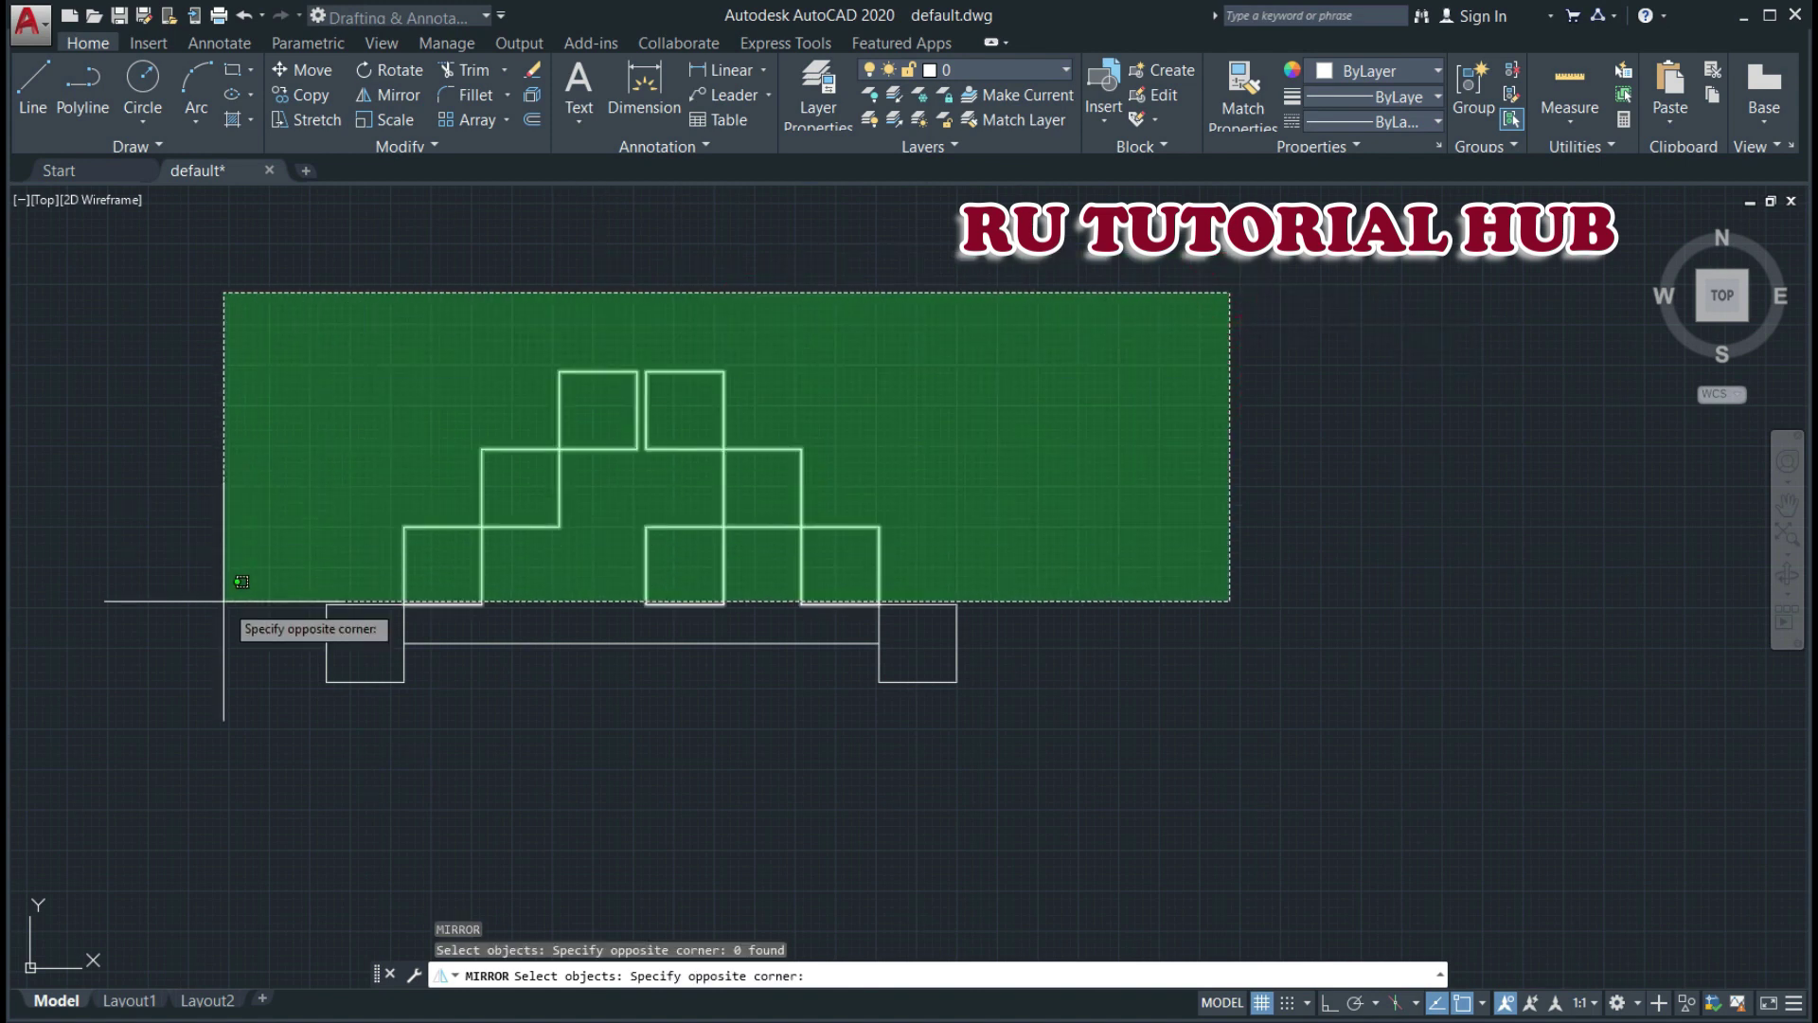
{"action": "left_click", "coordinate": [90, 871]}
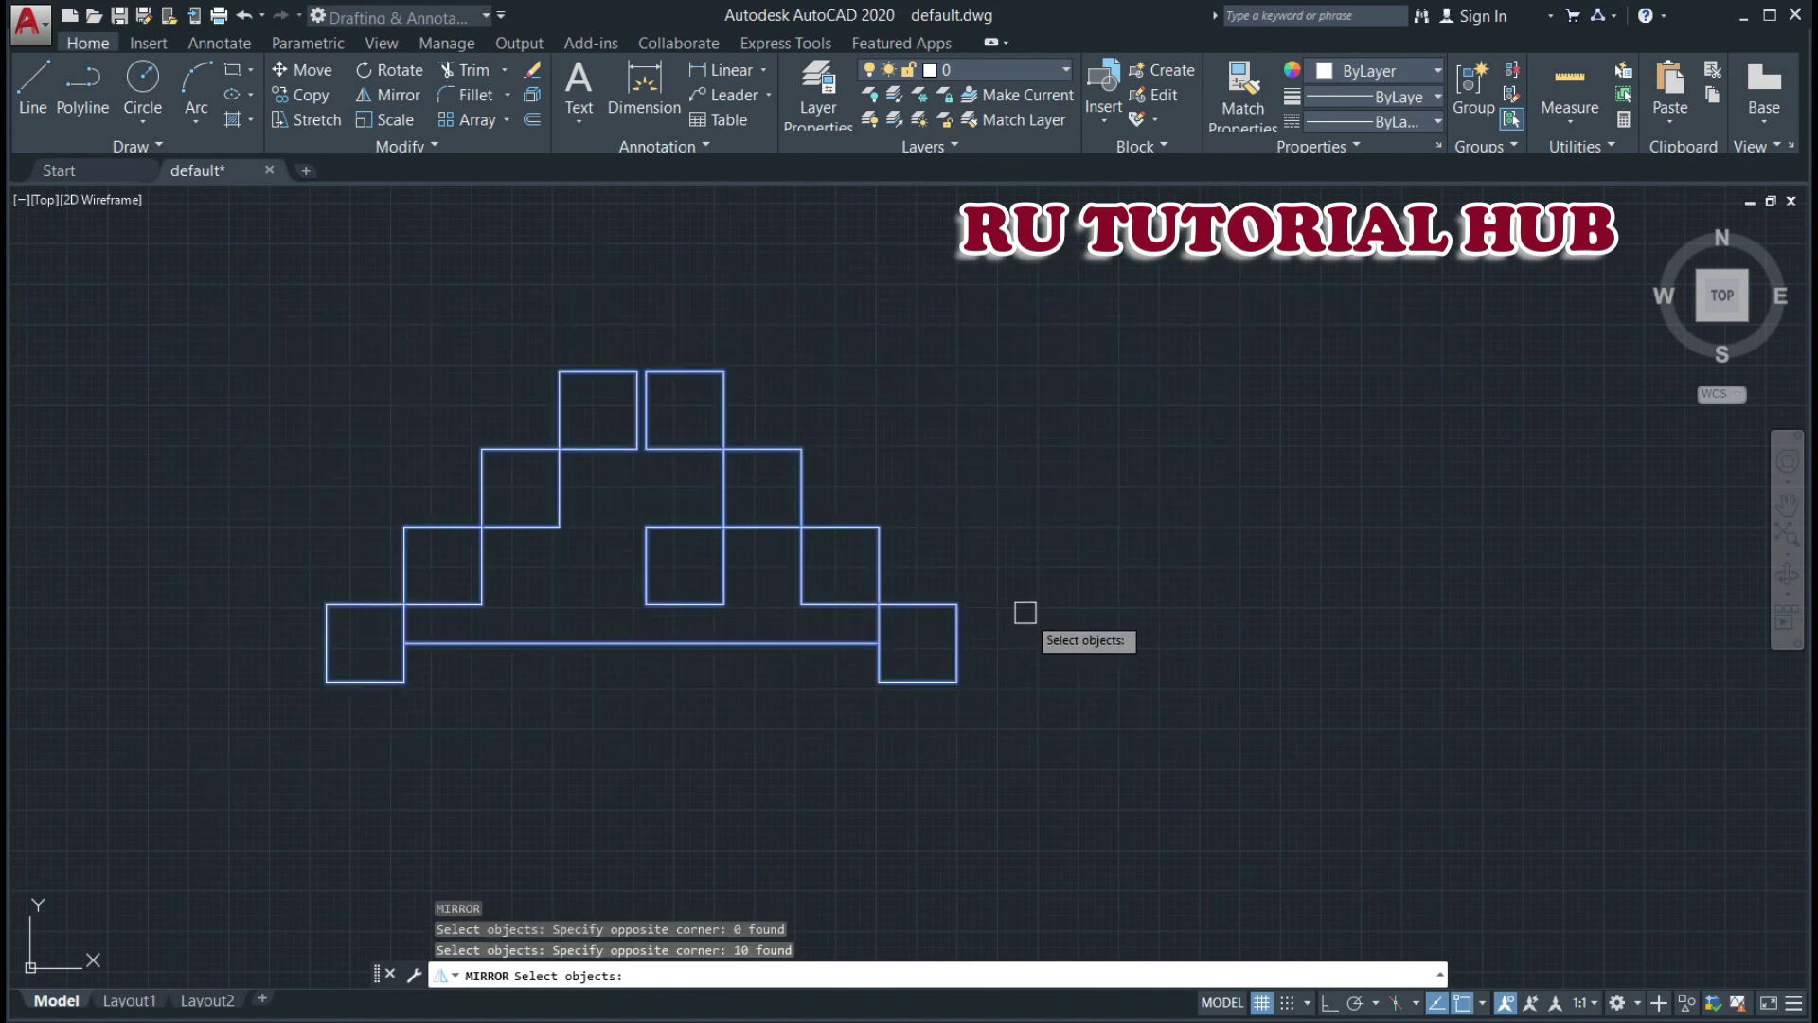
{"action": "key", "text": "Return"}
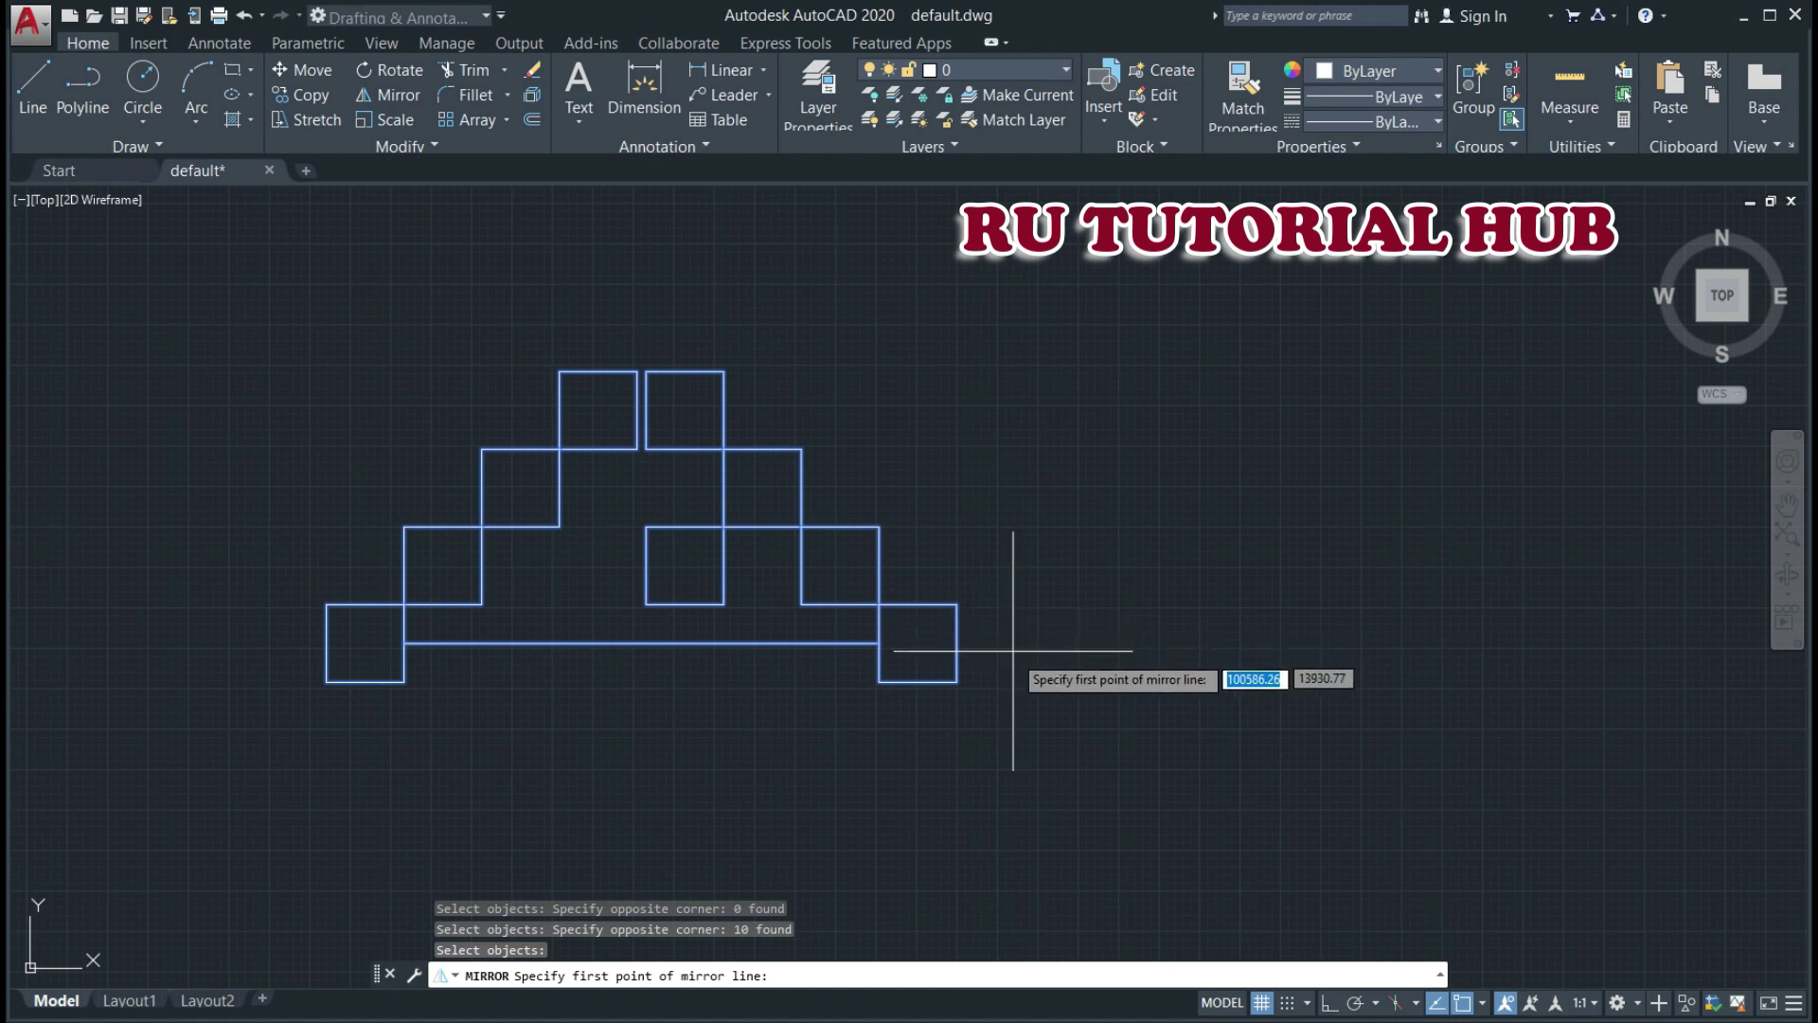
{"action": "left_click", "coordinate": [957, 682]}
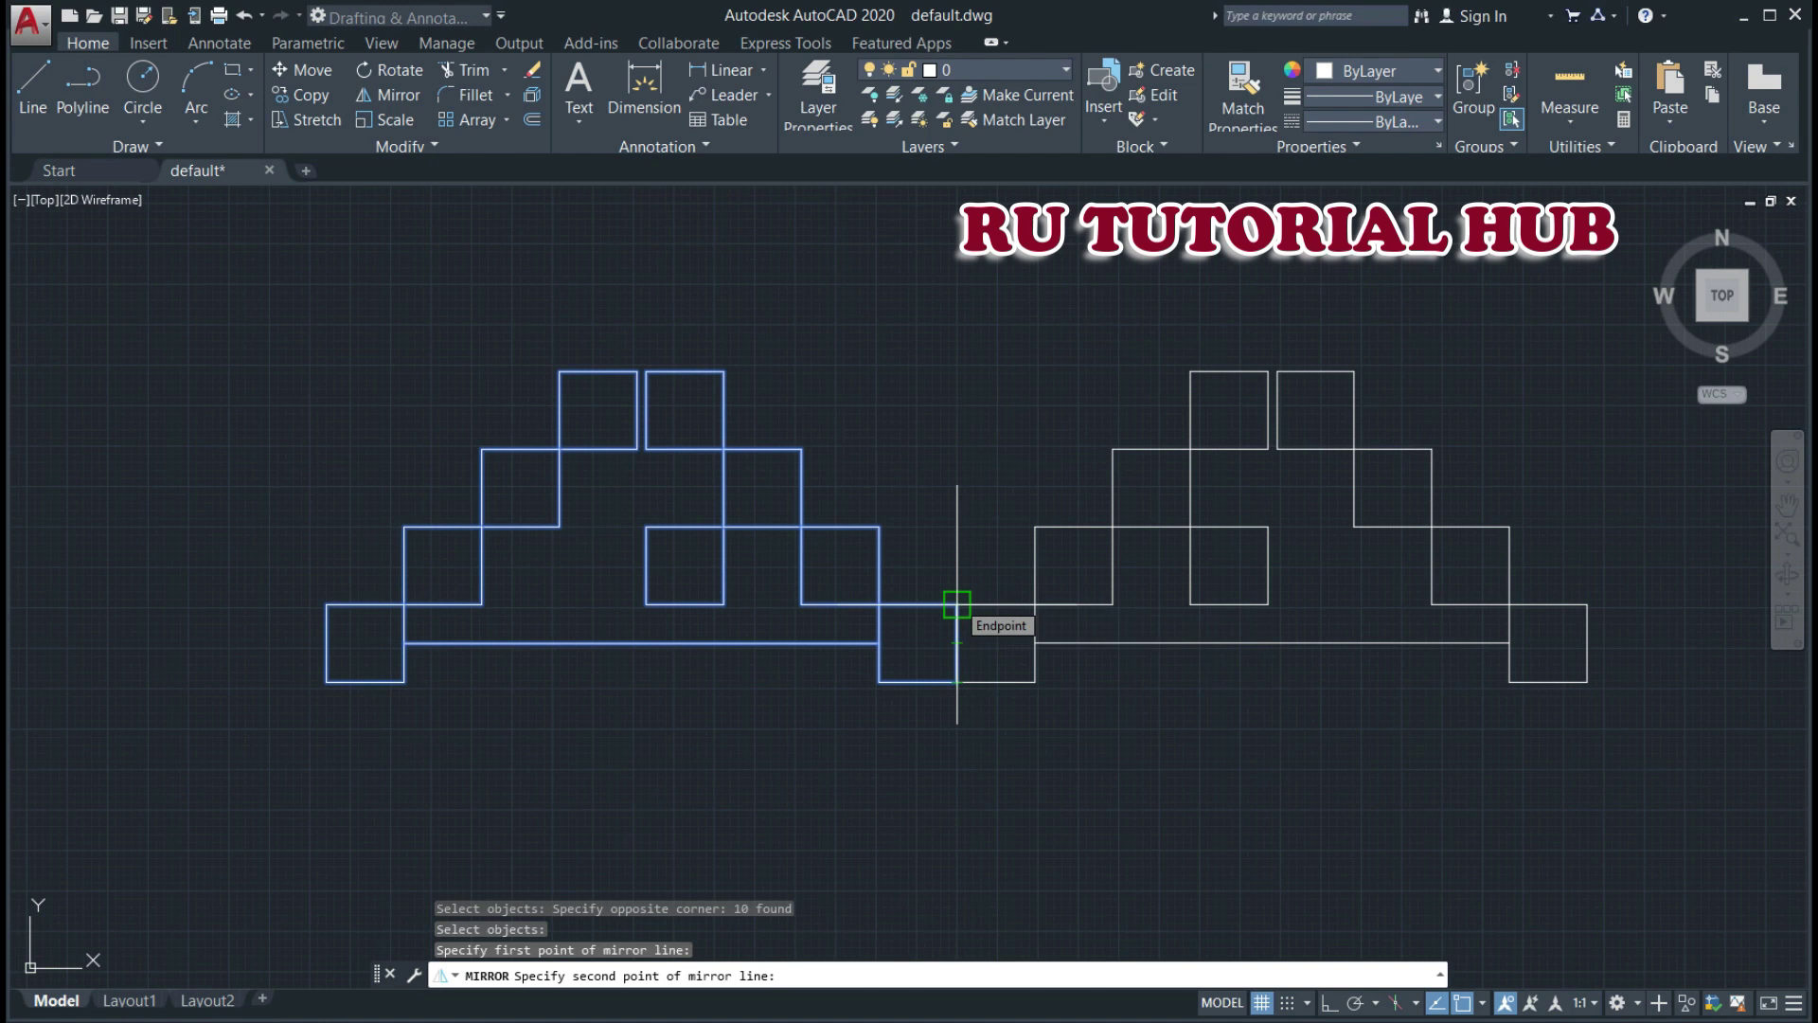
{"action": "left_click", "coordinate": [957, 605]}
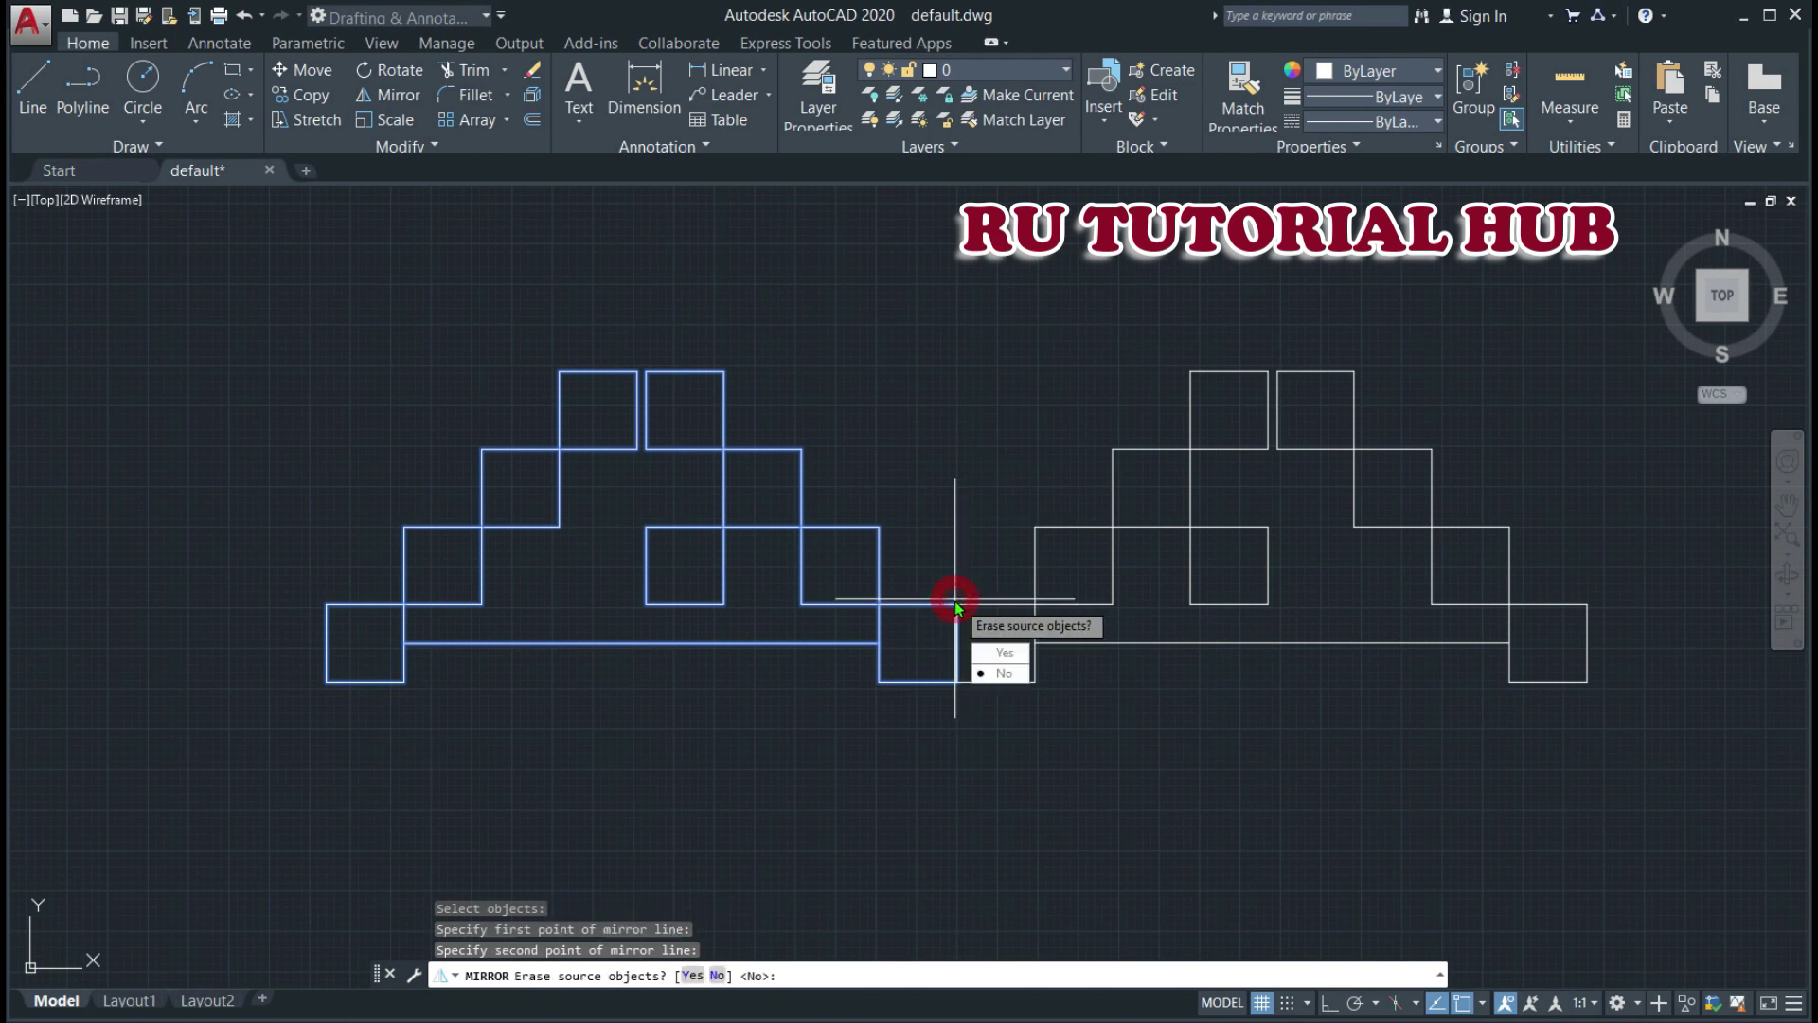
{"action": "left_click", "coordinate": [989, 674]}
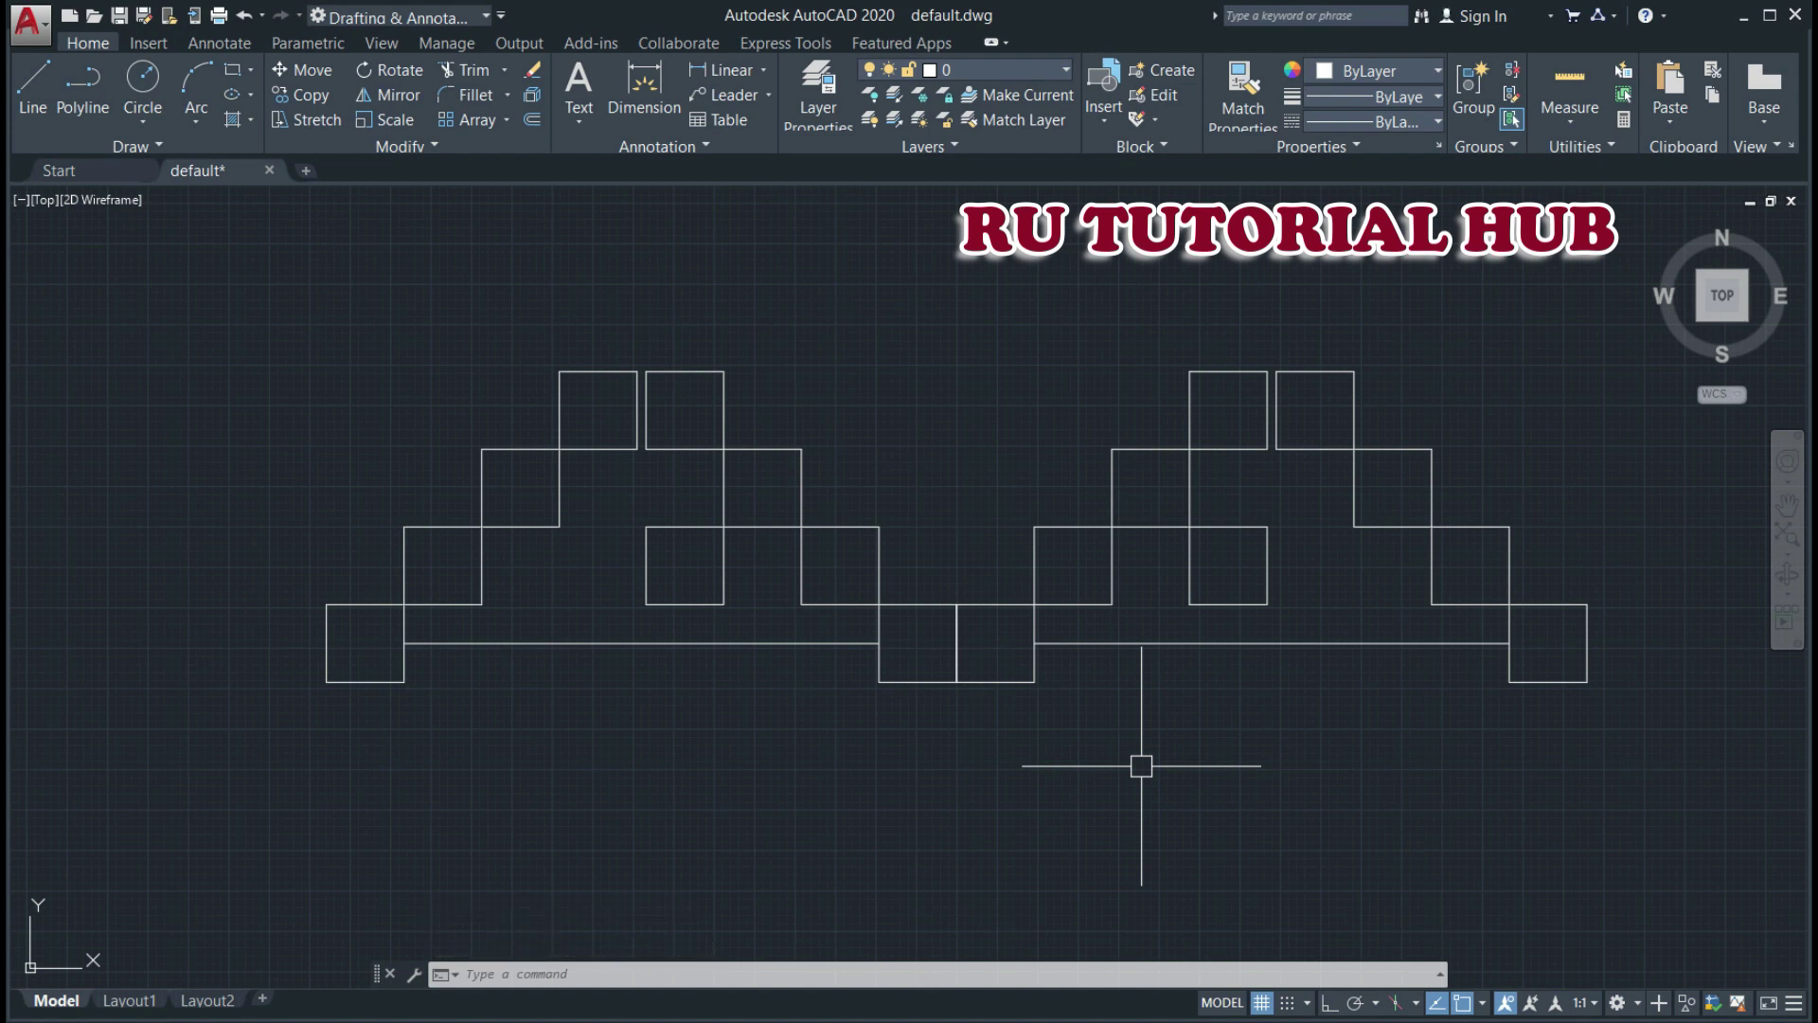
- Undo the side-by-side mirrored copy of the pyramid
{"action": "type", "text": "u"}
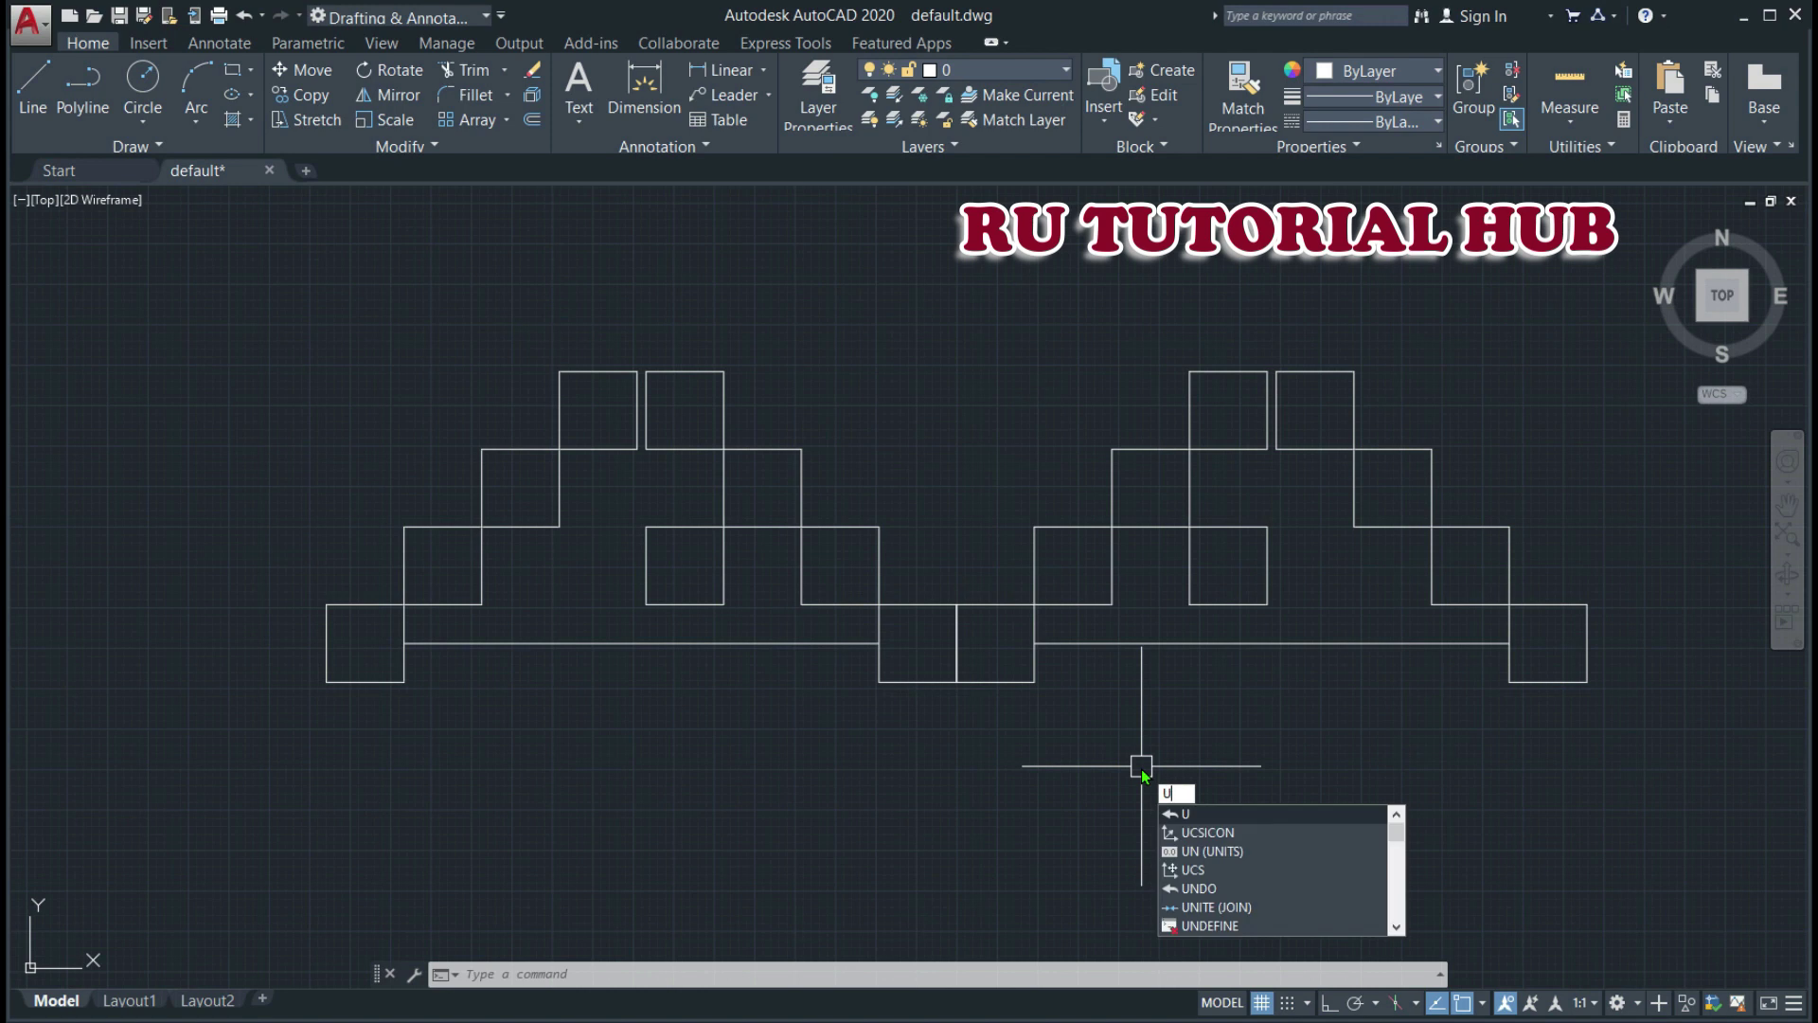
{"action": "key", "text": "Return"}
{"action": "key", "text": "Escape"}
{"action": "key", "text": "Escape"}
{"action": "key", "text": "Escape"}
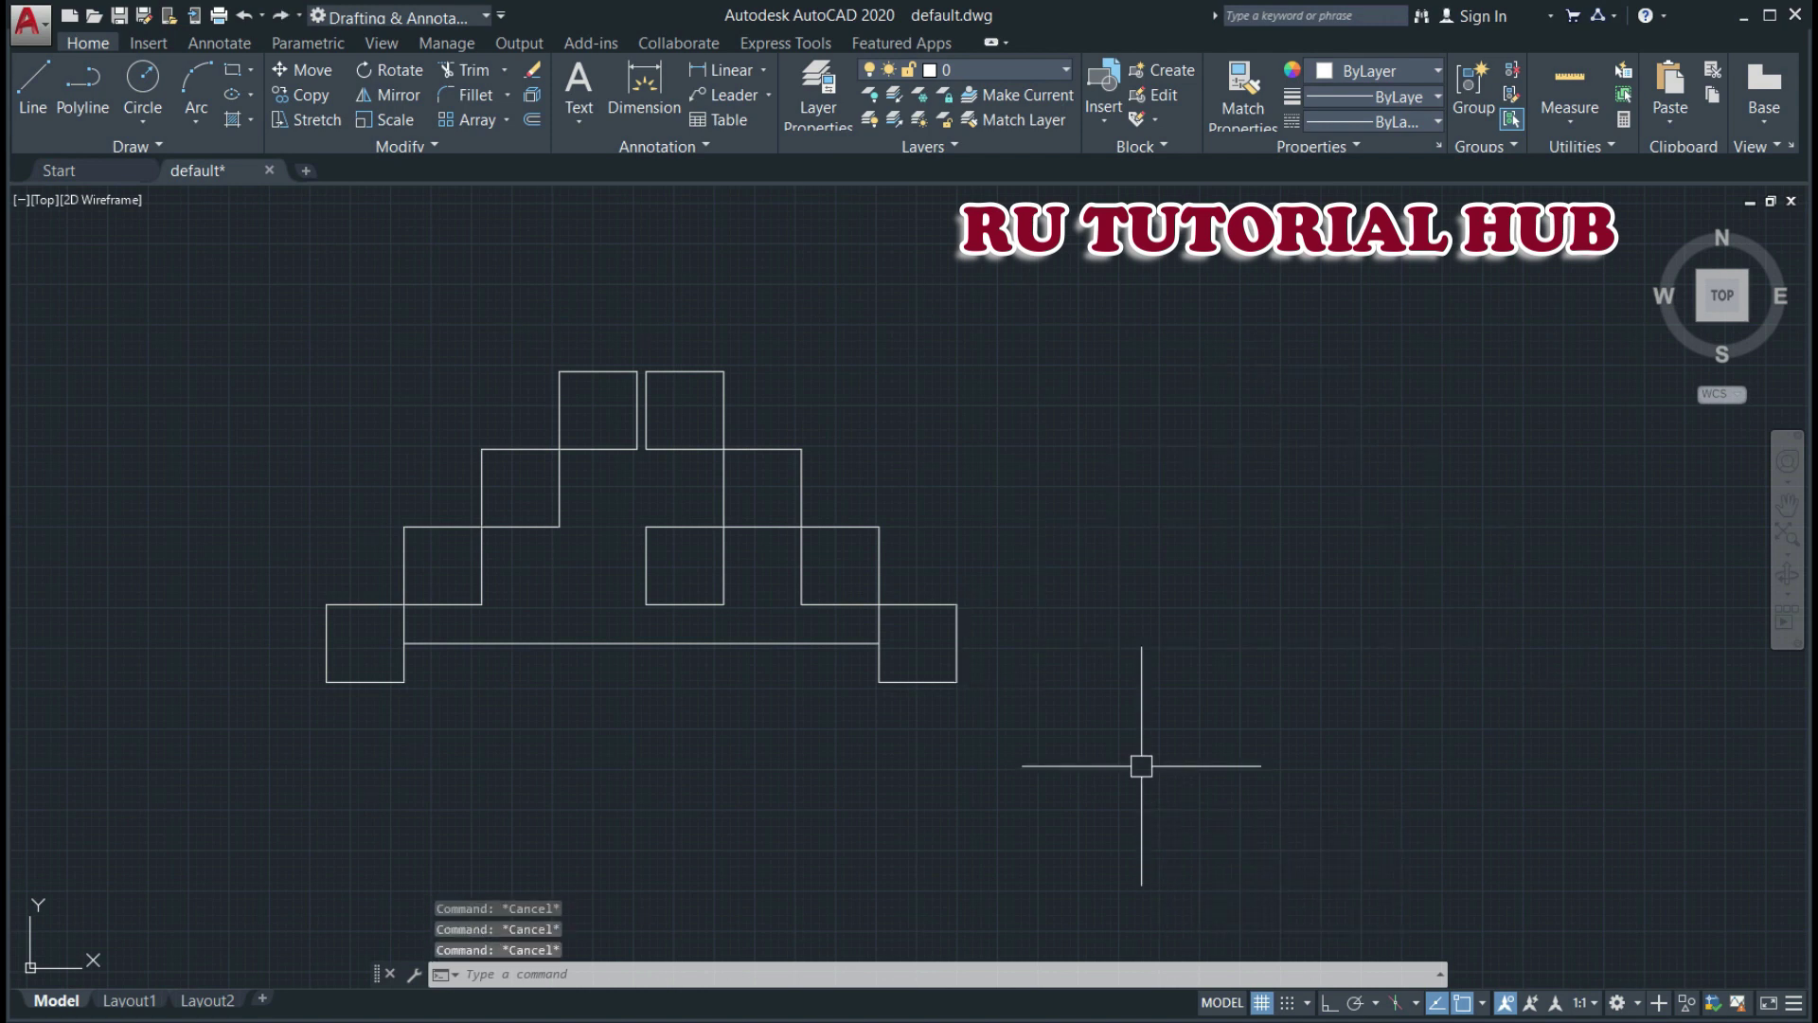
- Mirror the whole pyramid across the vertical line at its lower-right corner, erasing the source
{"action": "type", "text": "MI"}
{"action": "key", "text": "Return"}
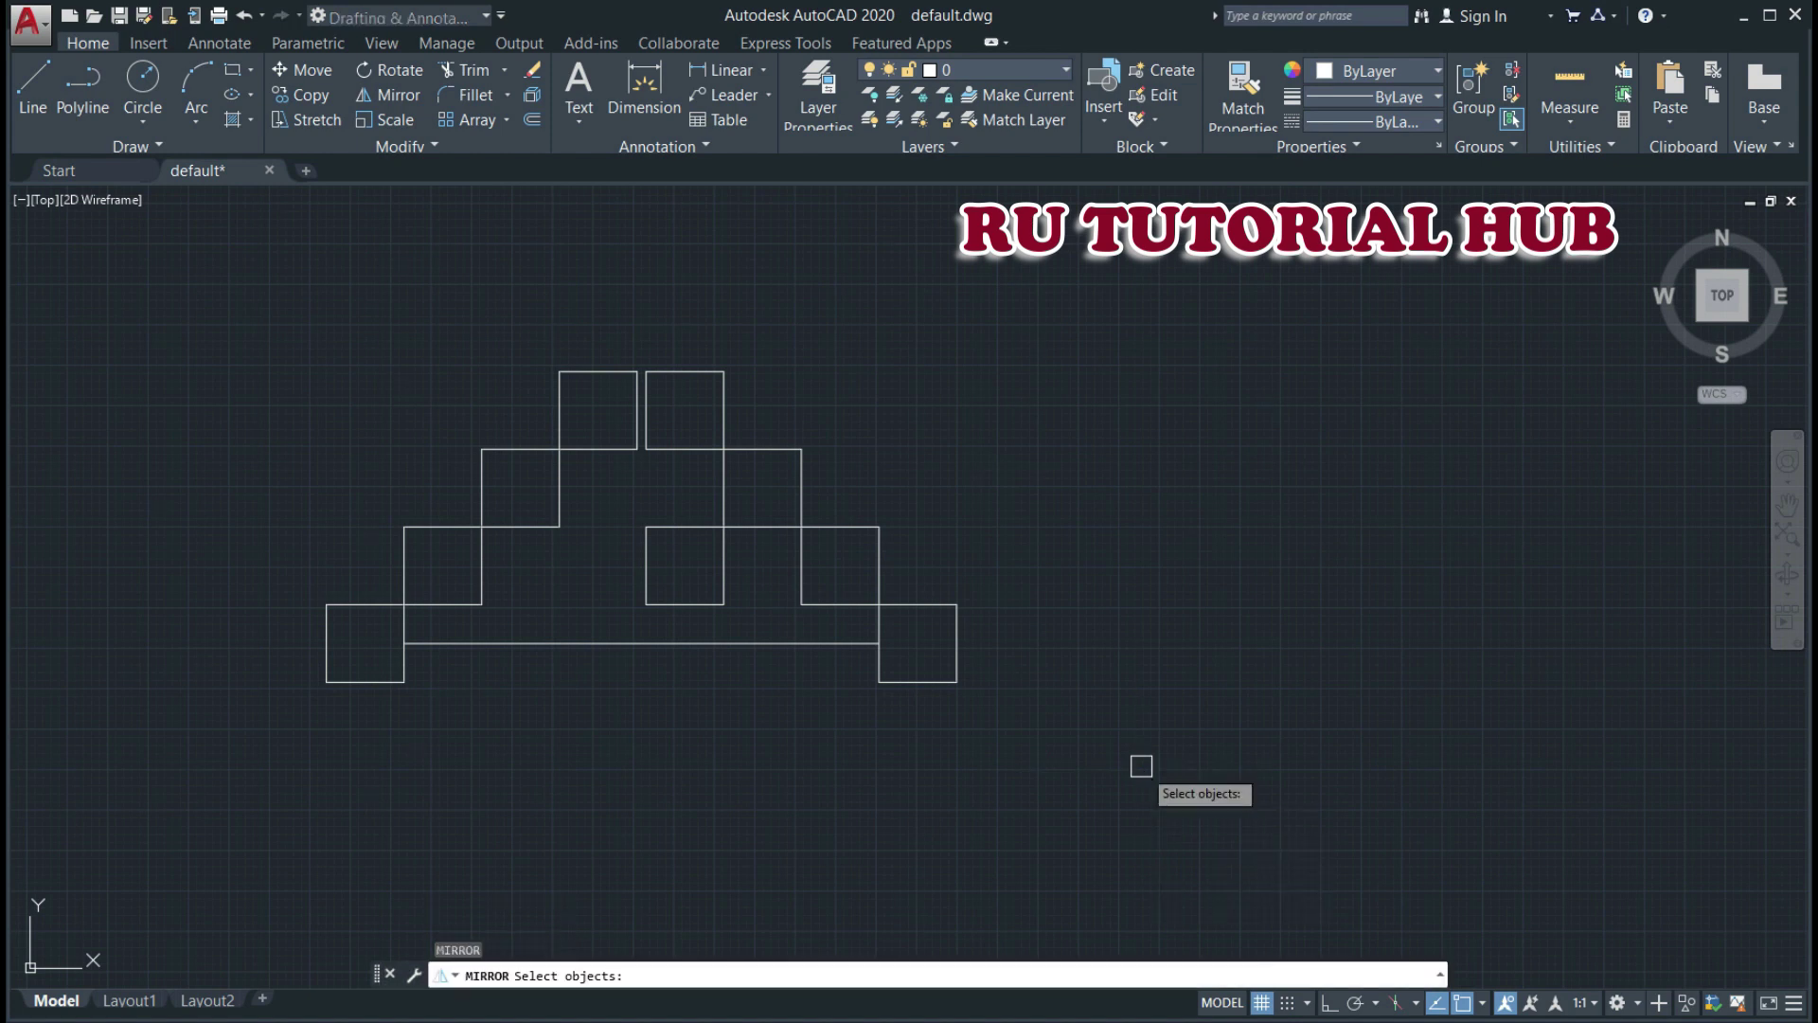
{"action": "left_click", "coordinate": [1104, 251]}
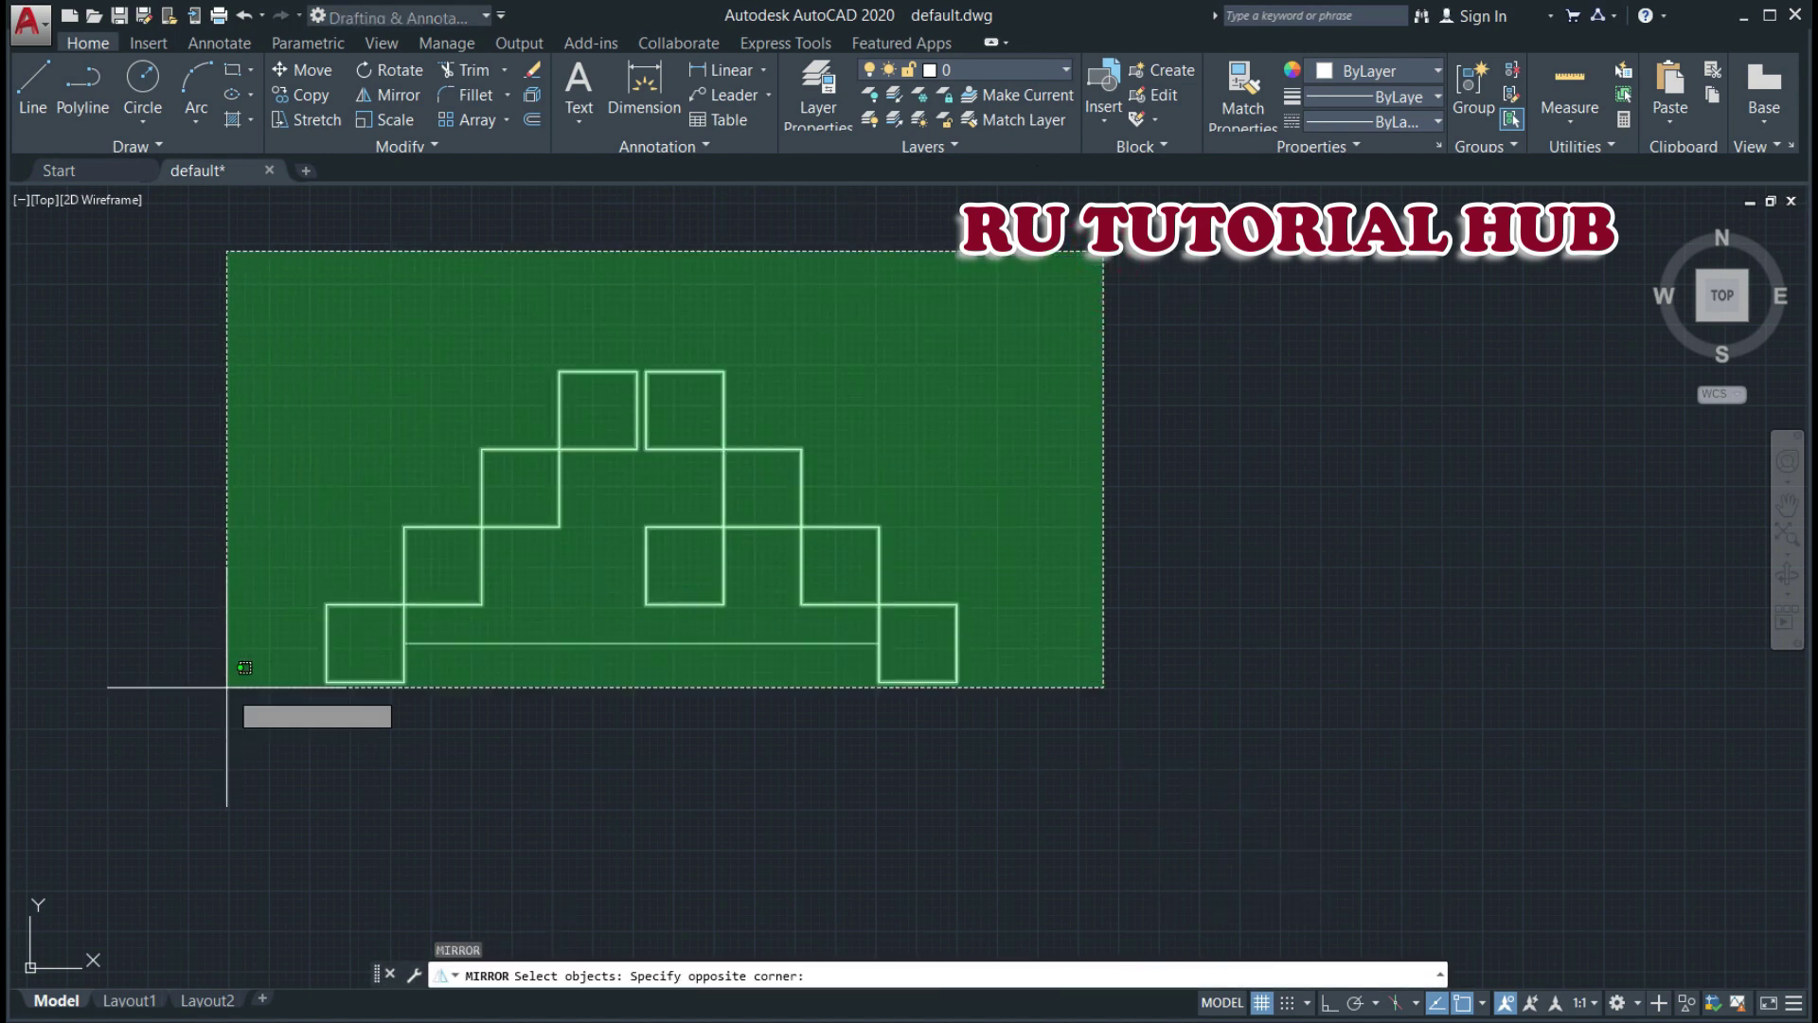
{"action": "left_click", "coordinate": [99, 832]}
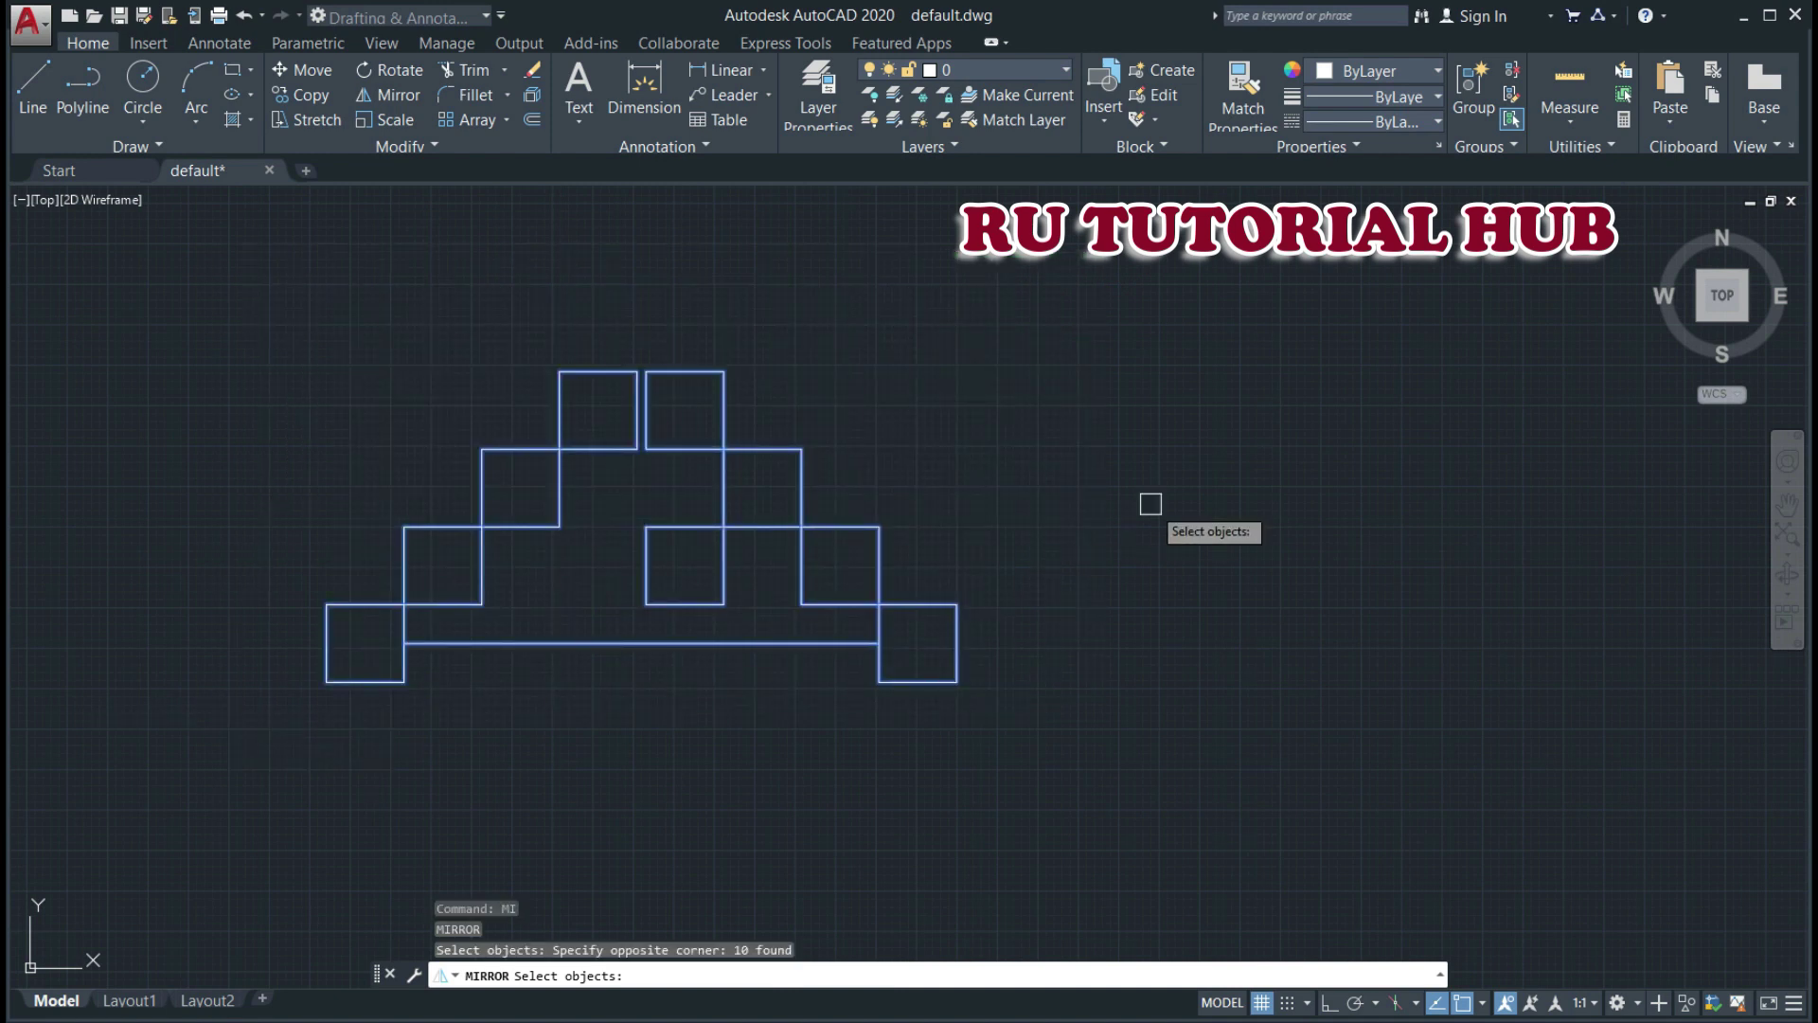
{"action": "key", "text": "Return"}
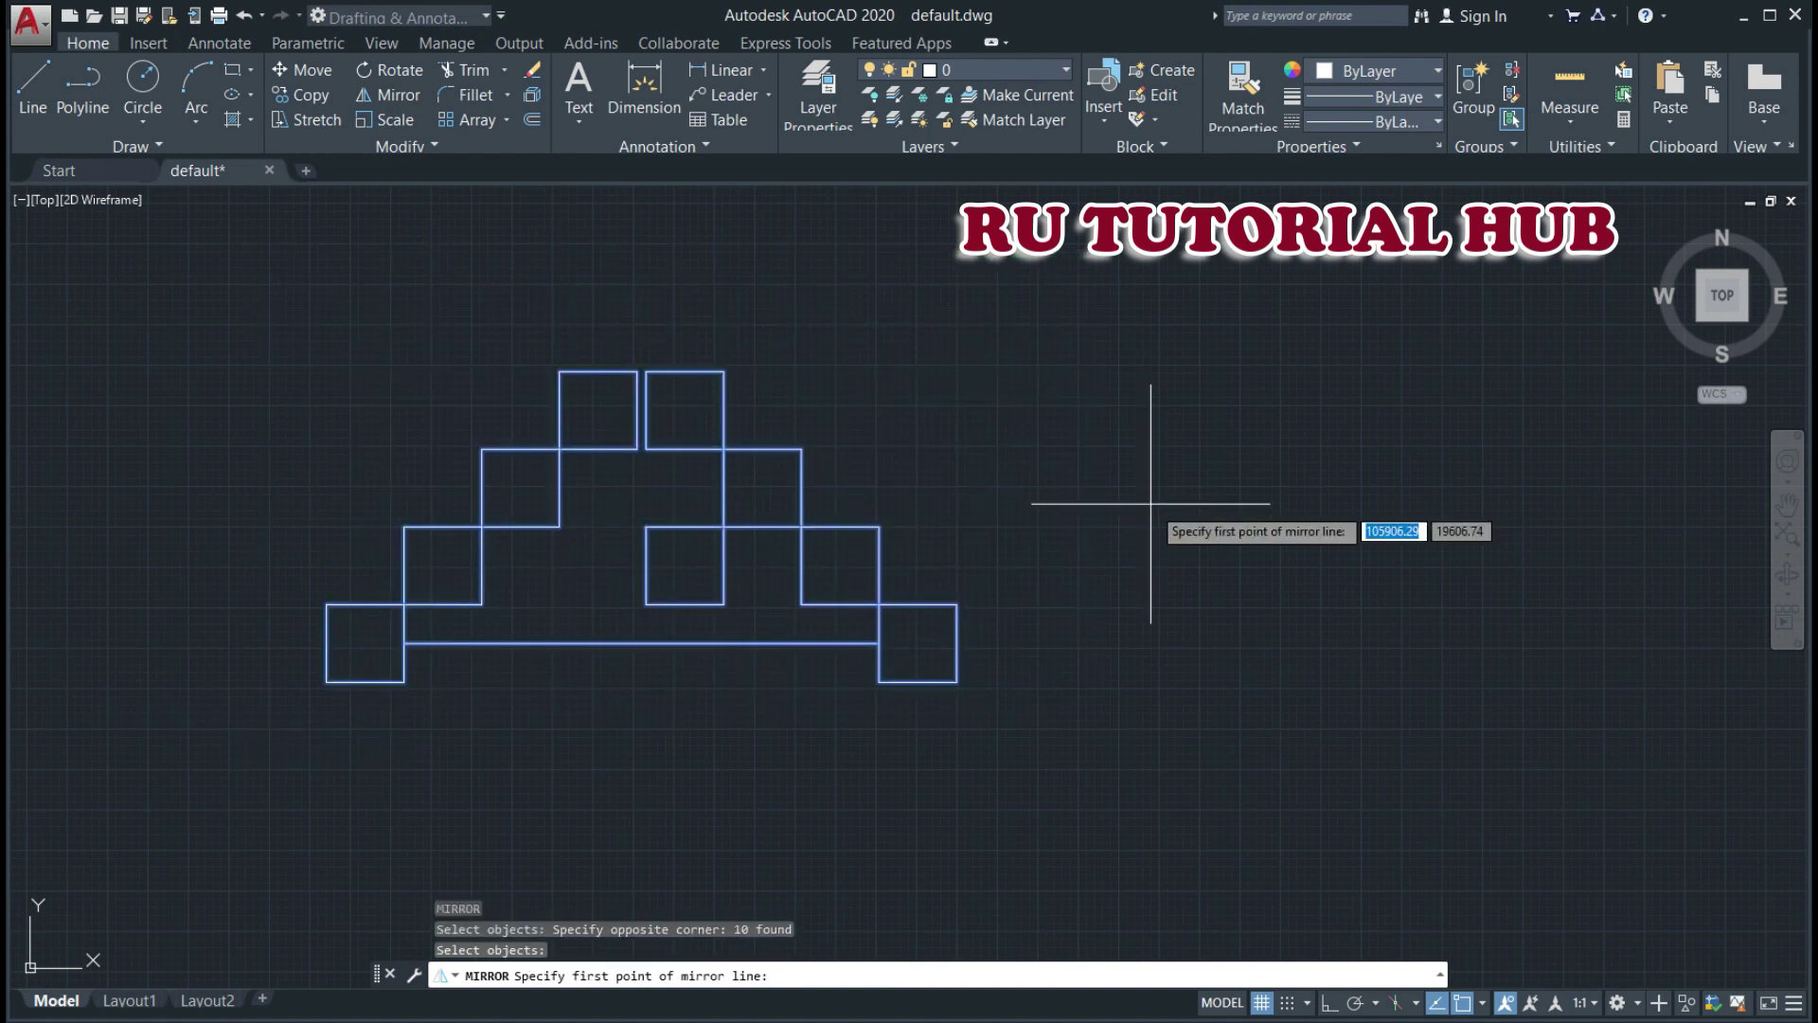
{"action": "left_click", "coordinate": [957, 682]}
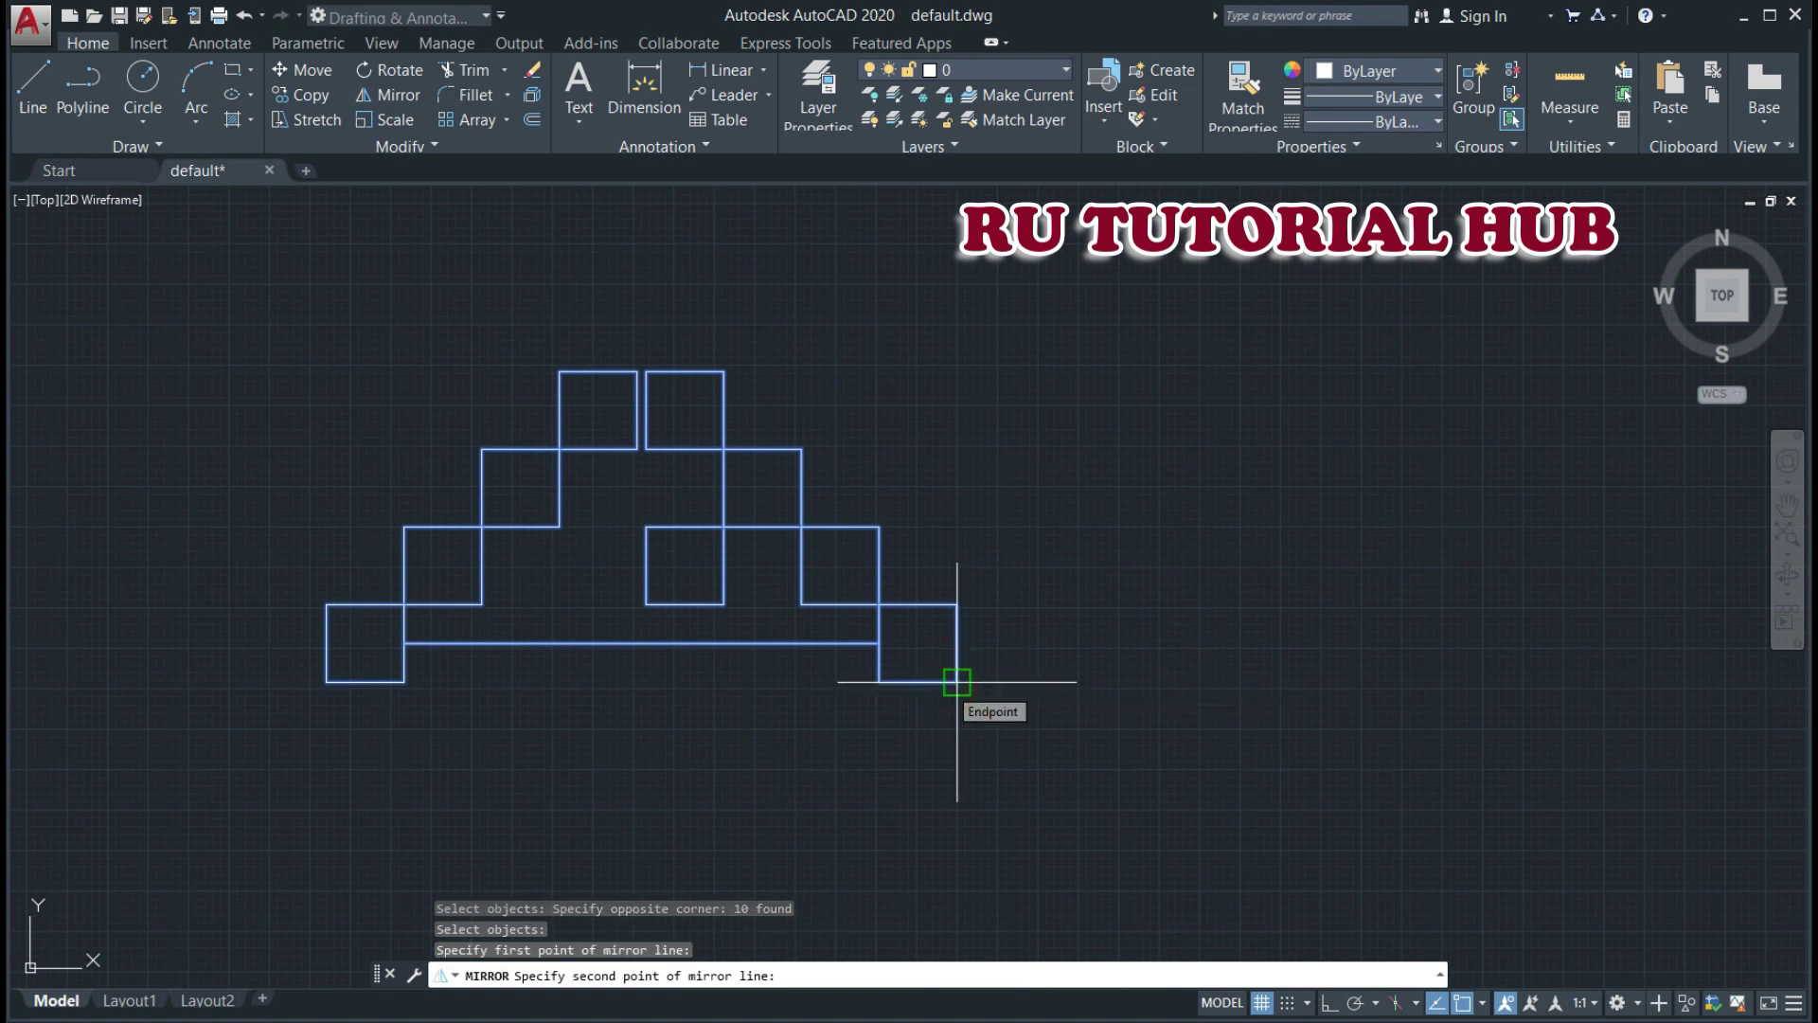
{"action": "left_click", "coordinate": [957, 604]}
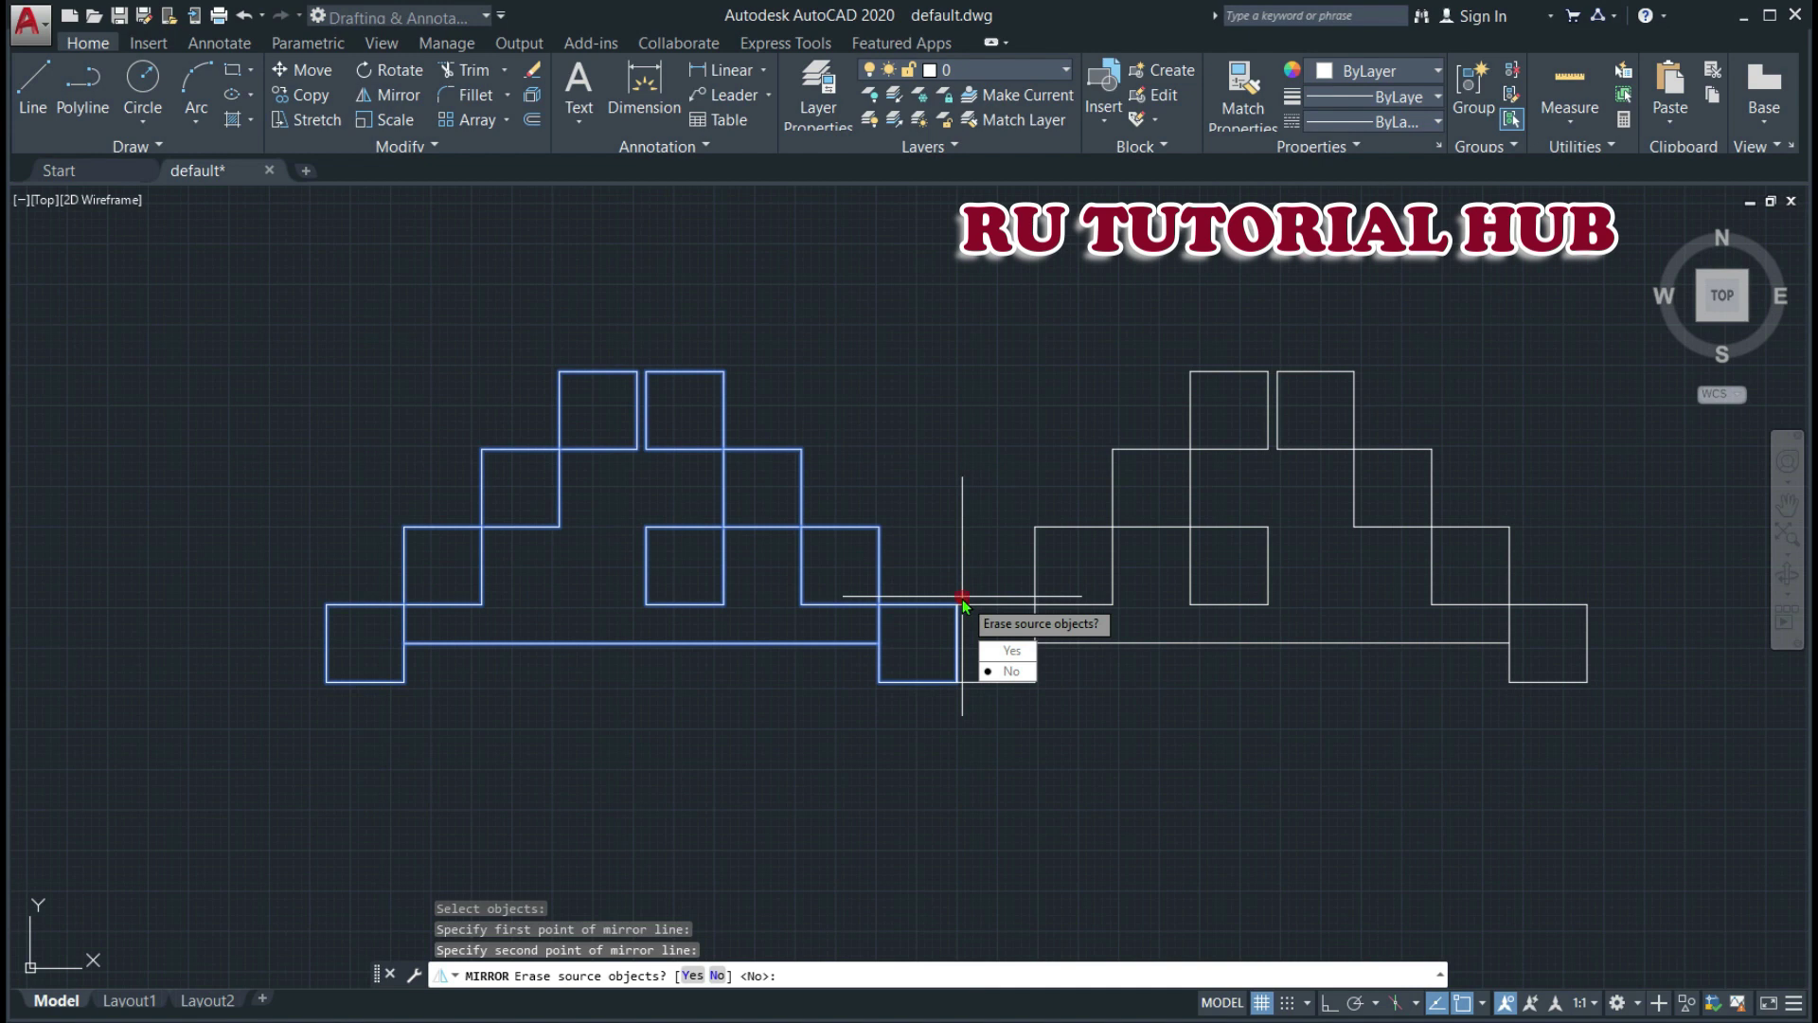
{"action": "left_click", "coordinate": [1007, 649]}
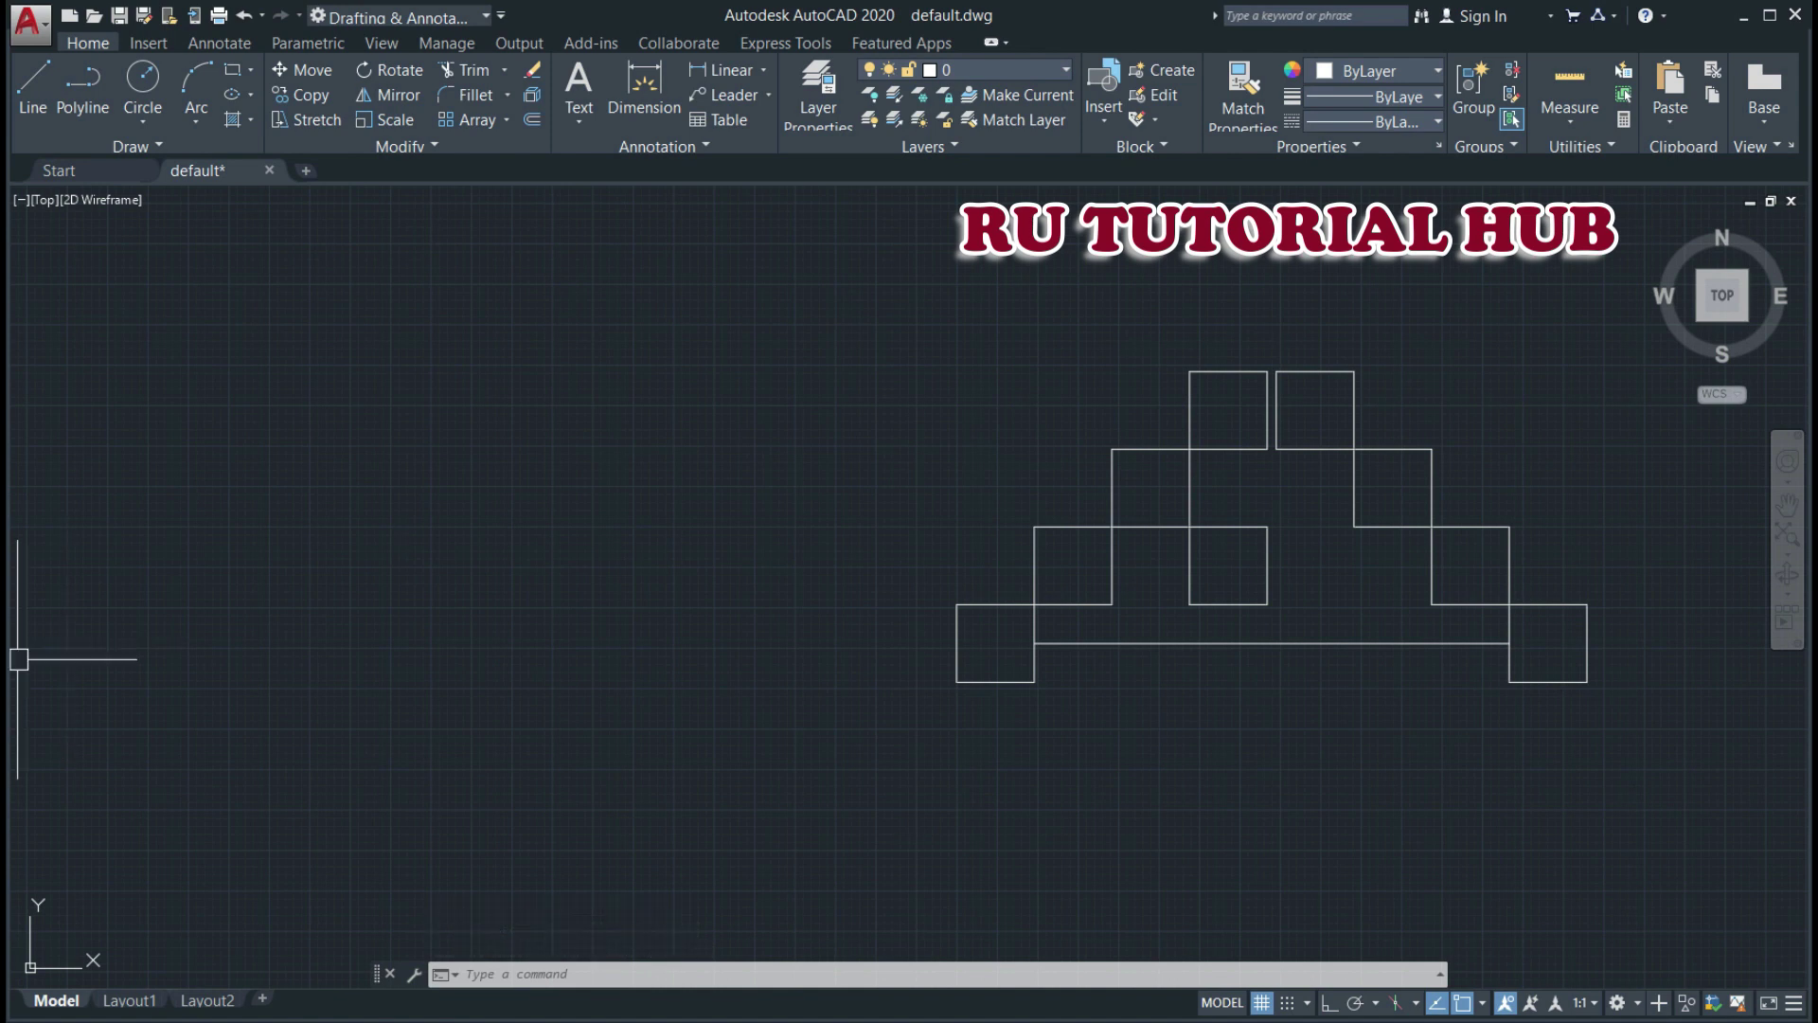
- Mirror the ten pyramid lines across the base from lower-right to lower-left corner, keeping the original
{"action": "middle_click_drag", "start_coordinate": [947, 663], "coordinate": [556, 535]}
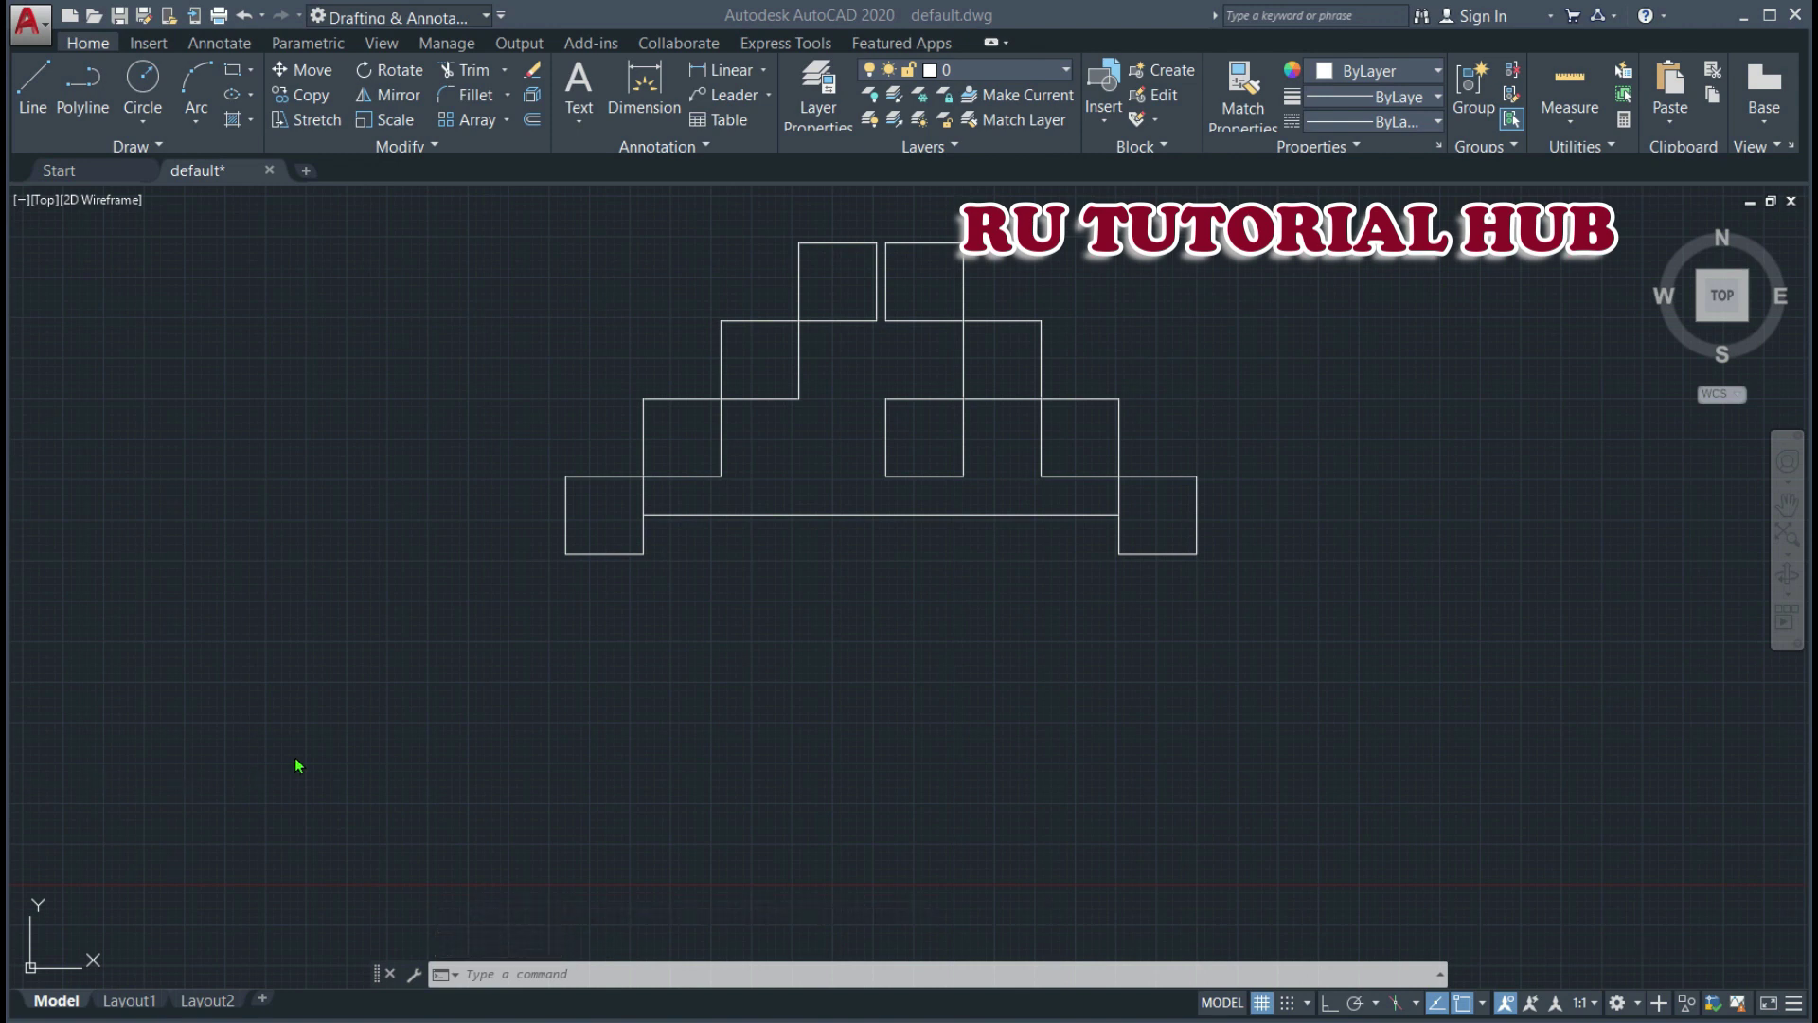
{"action": "left_click", "coordinate": [1024, 661]}
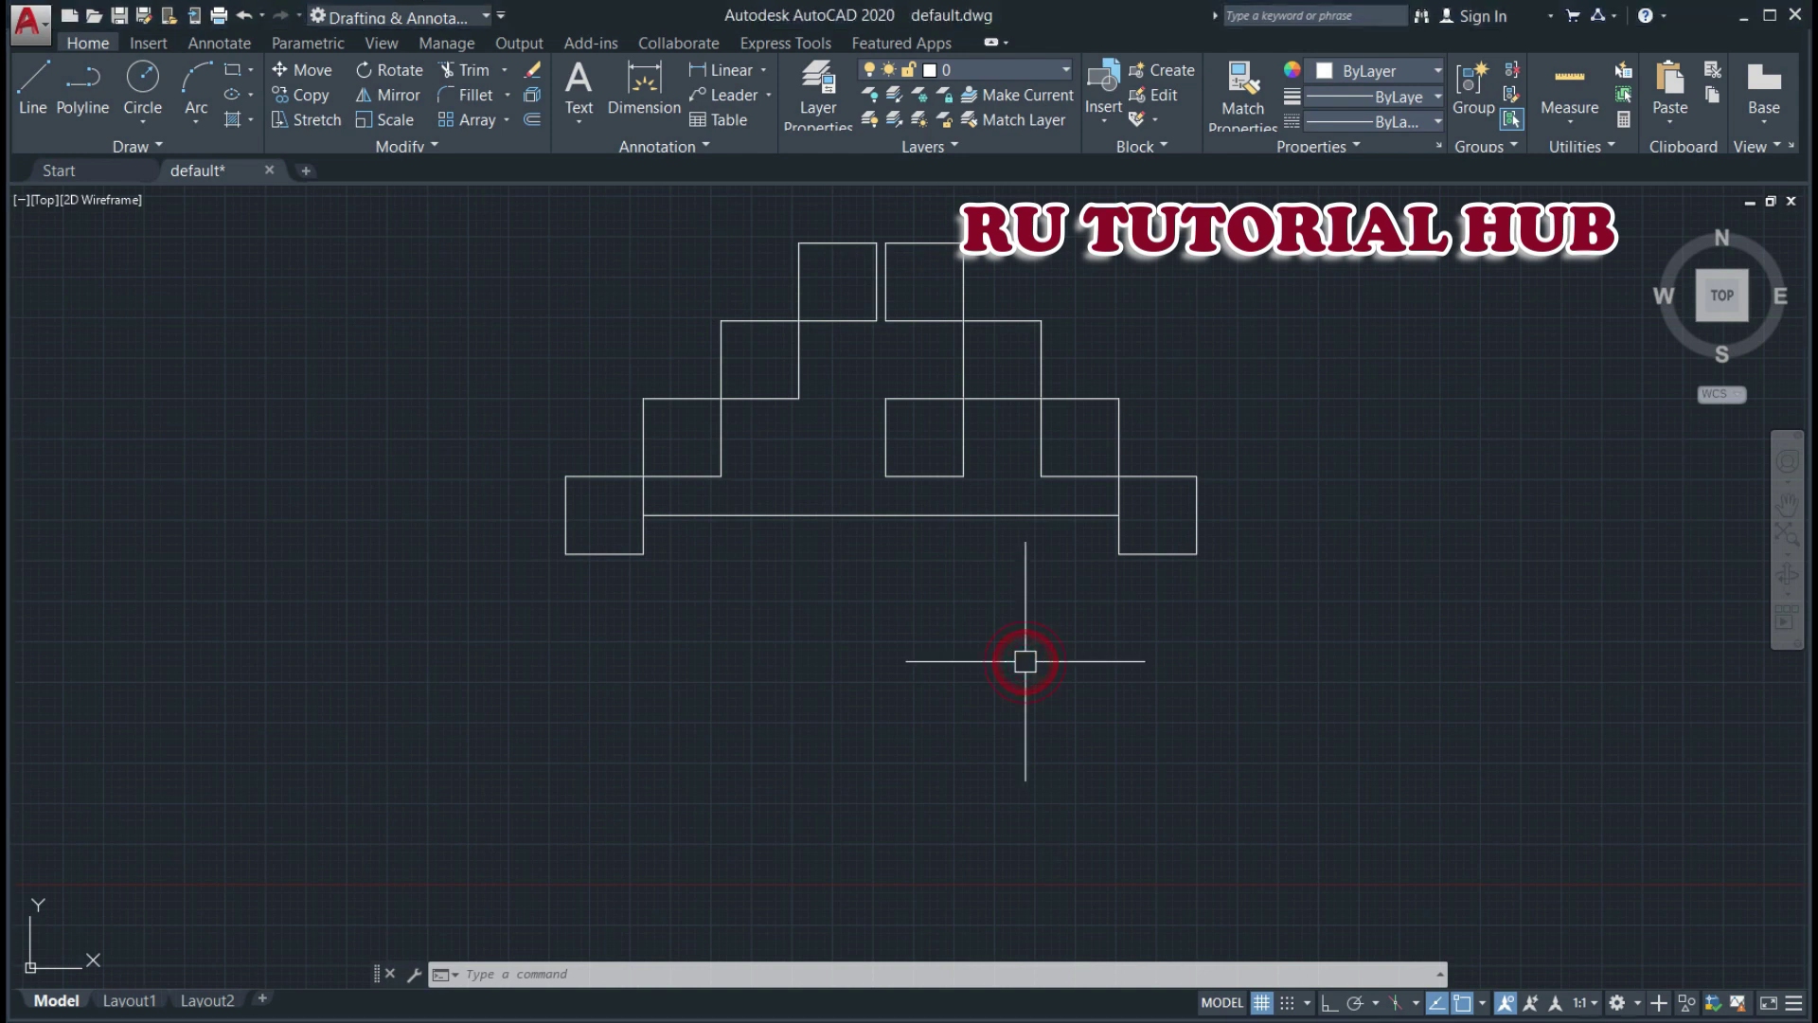
{"action": "type", "text": "MI"}
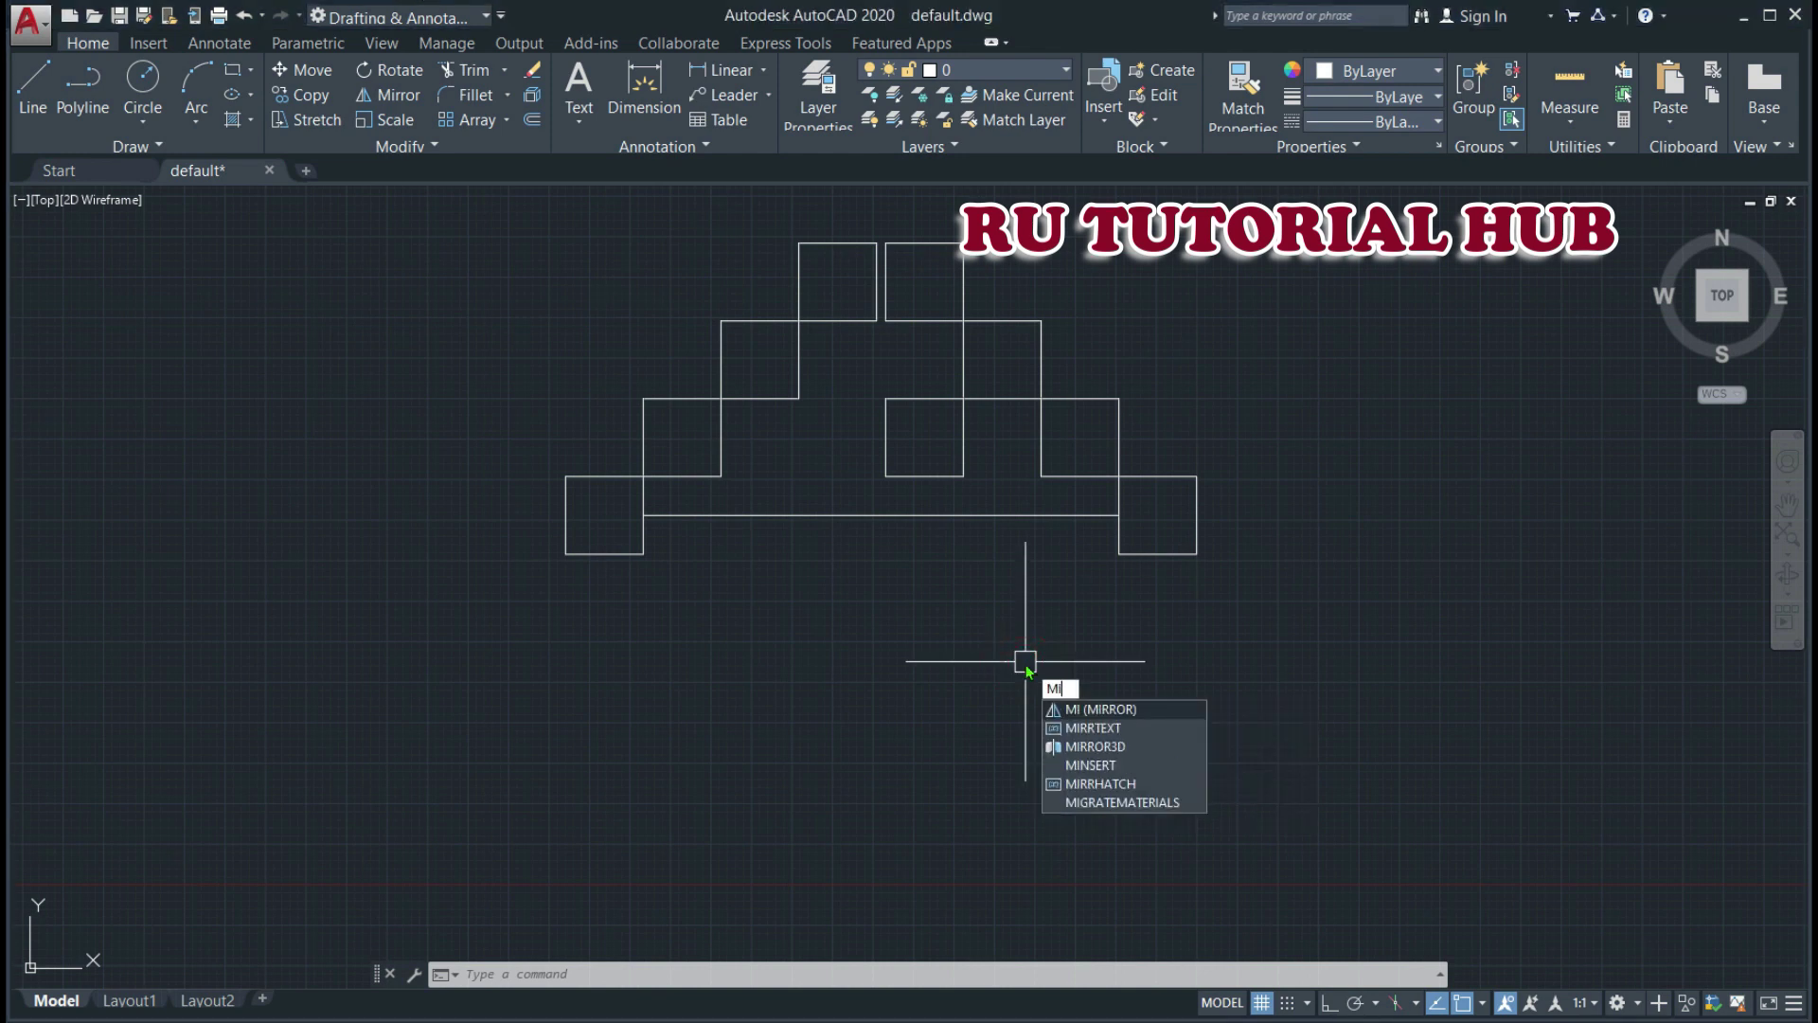
{"action": "key", "text": "Return"}
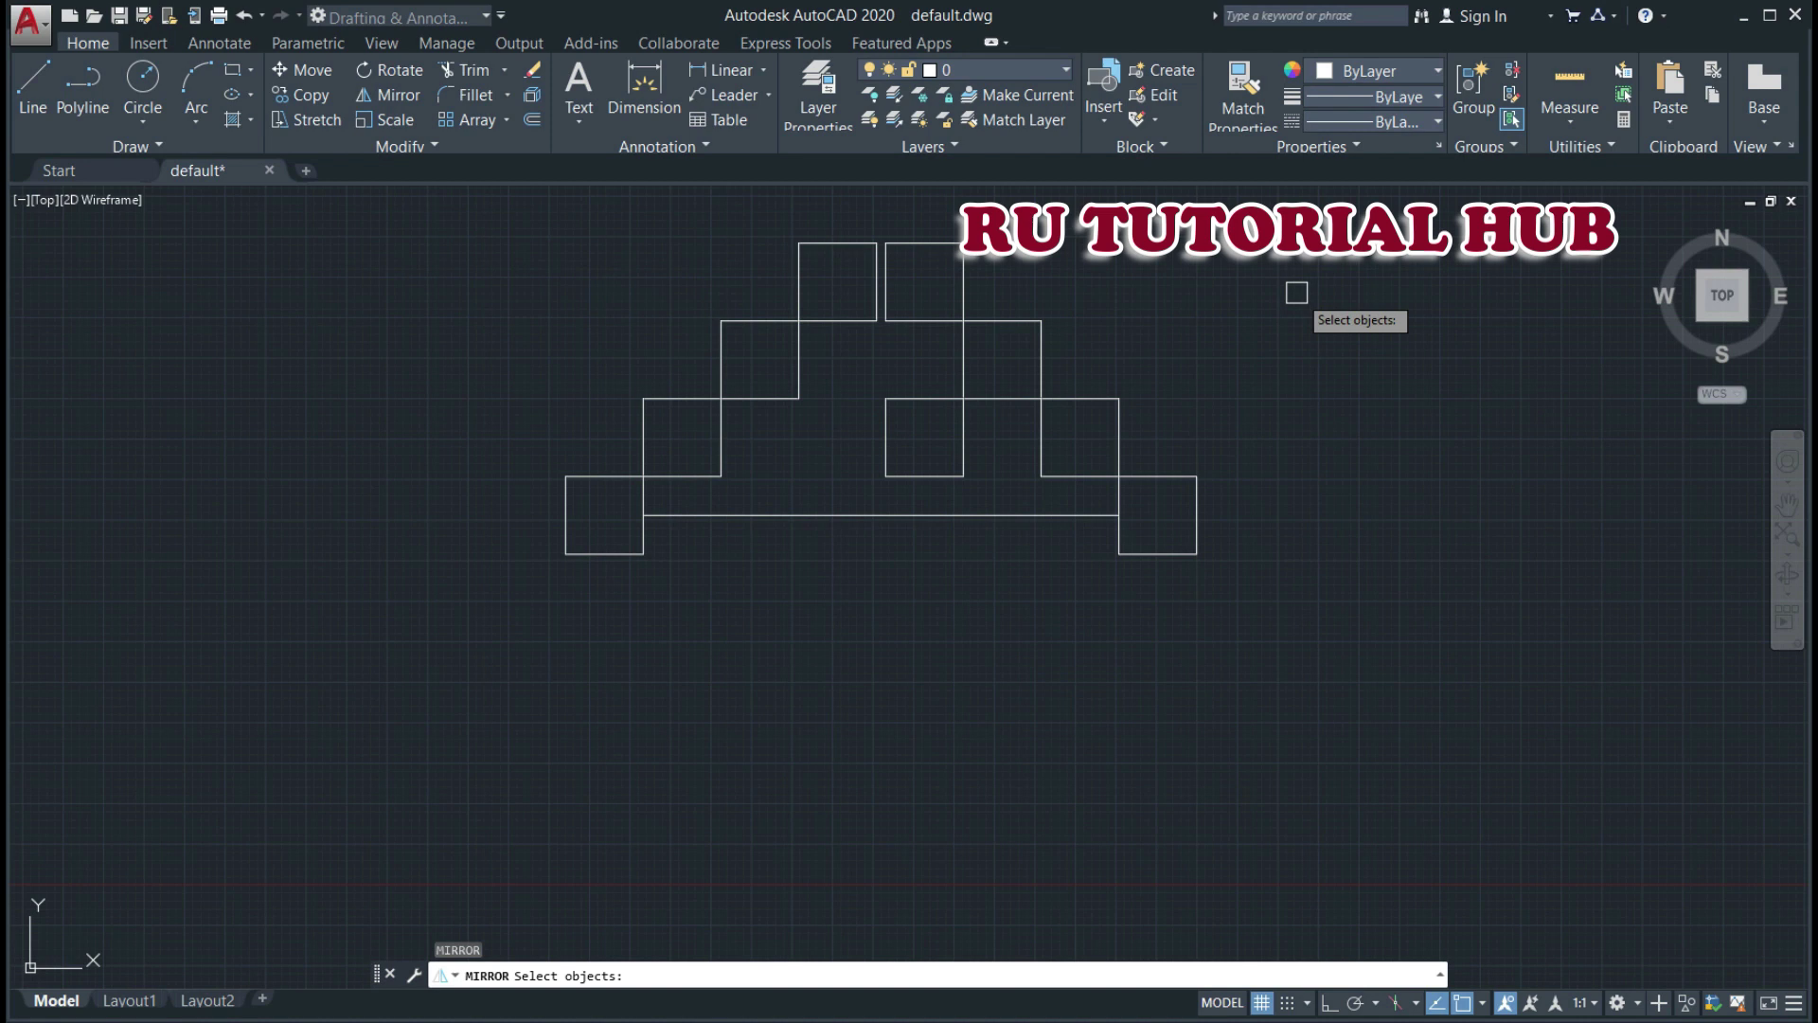
{"action": "left_click", "coordinate": [1350, 223]}
{"action": "left_click", "coordinate": [403, 687]}
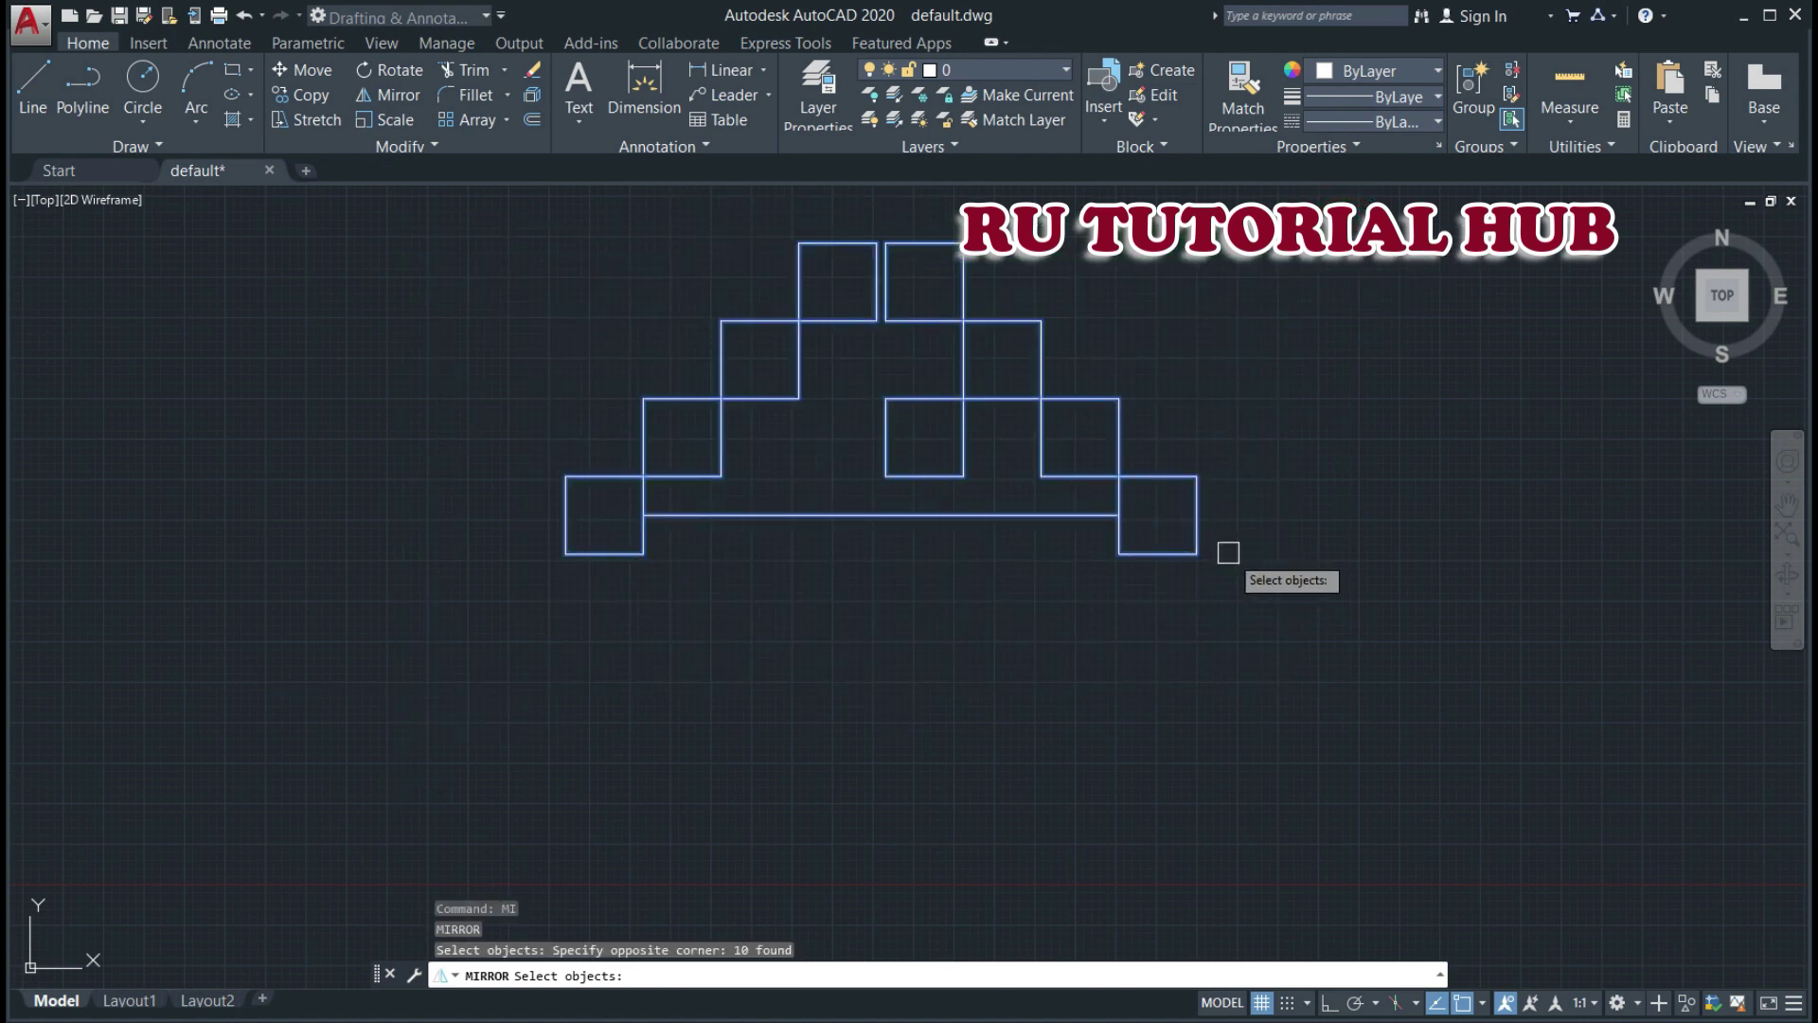
{"action": "key", "text": "Return"}
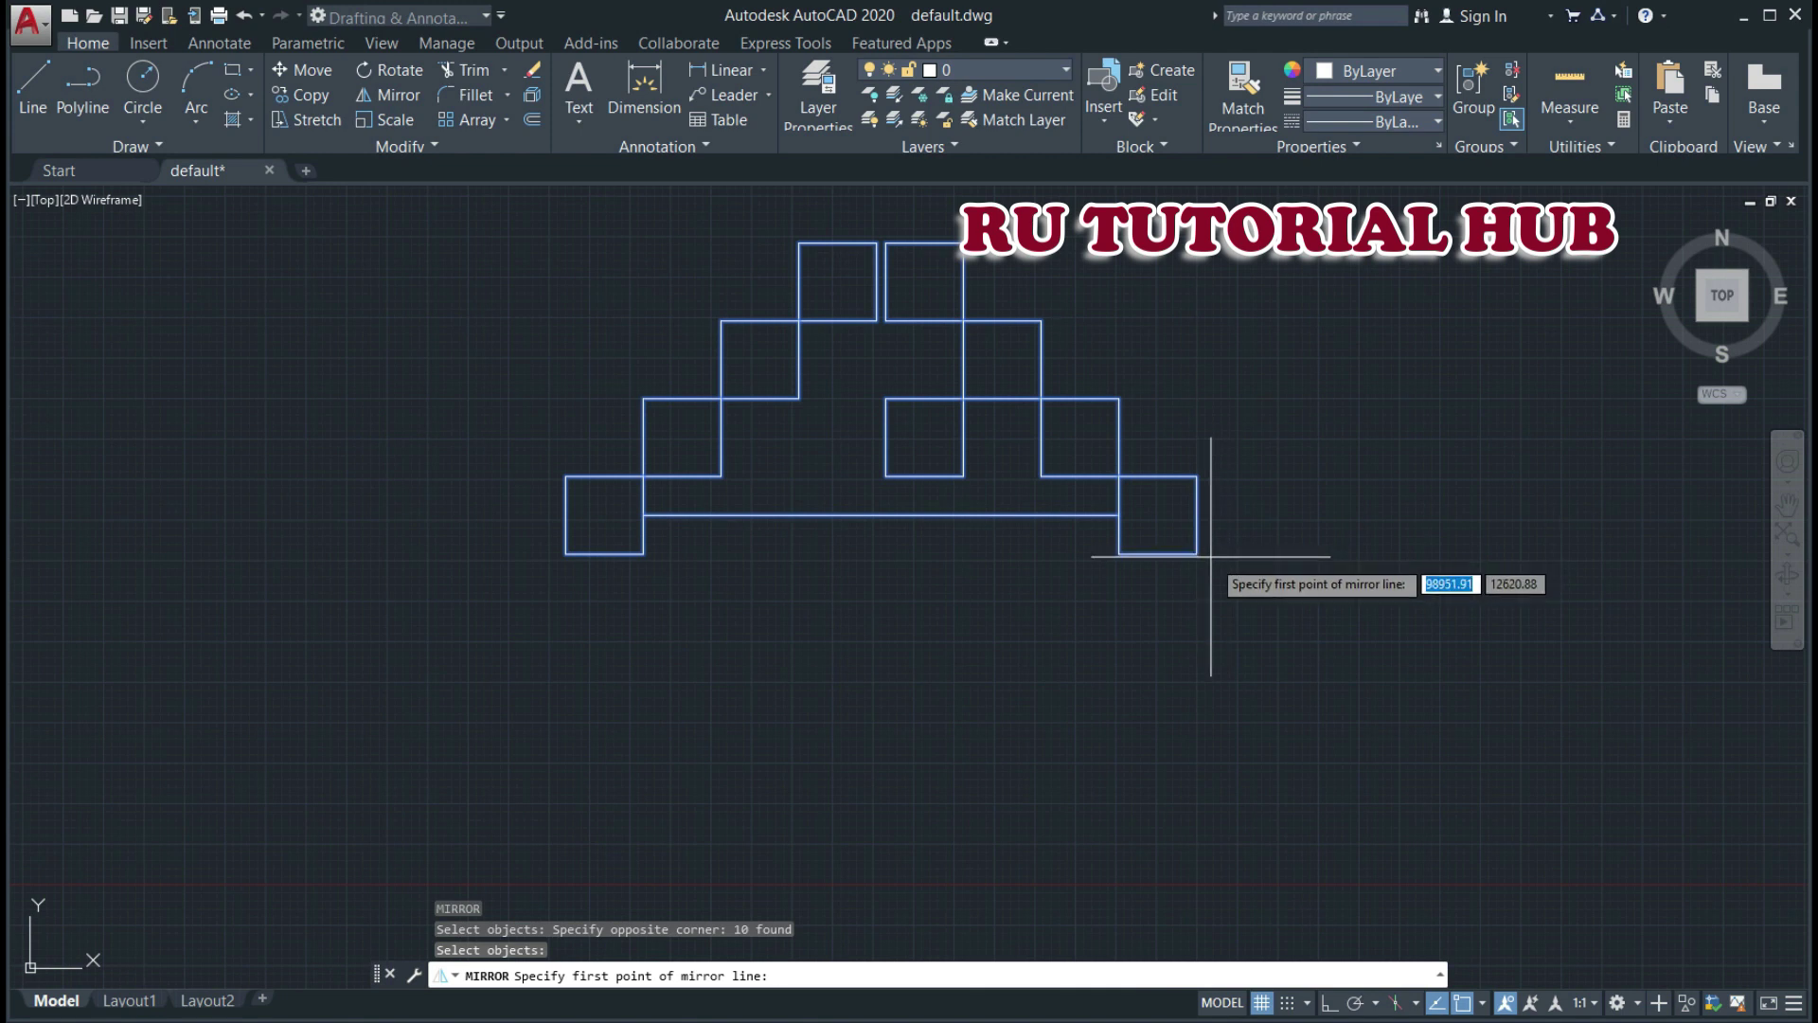
{"action": "left_click", "coordinate": [1197, 554]}
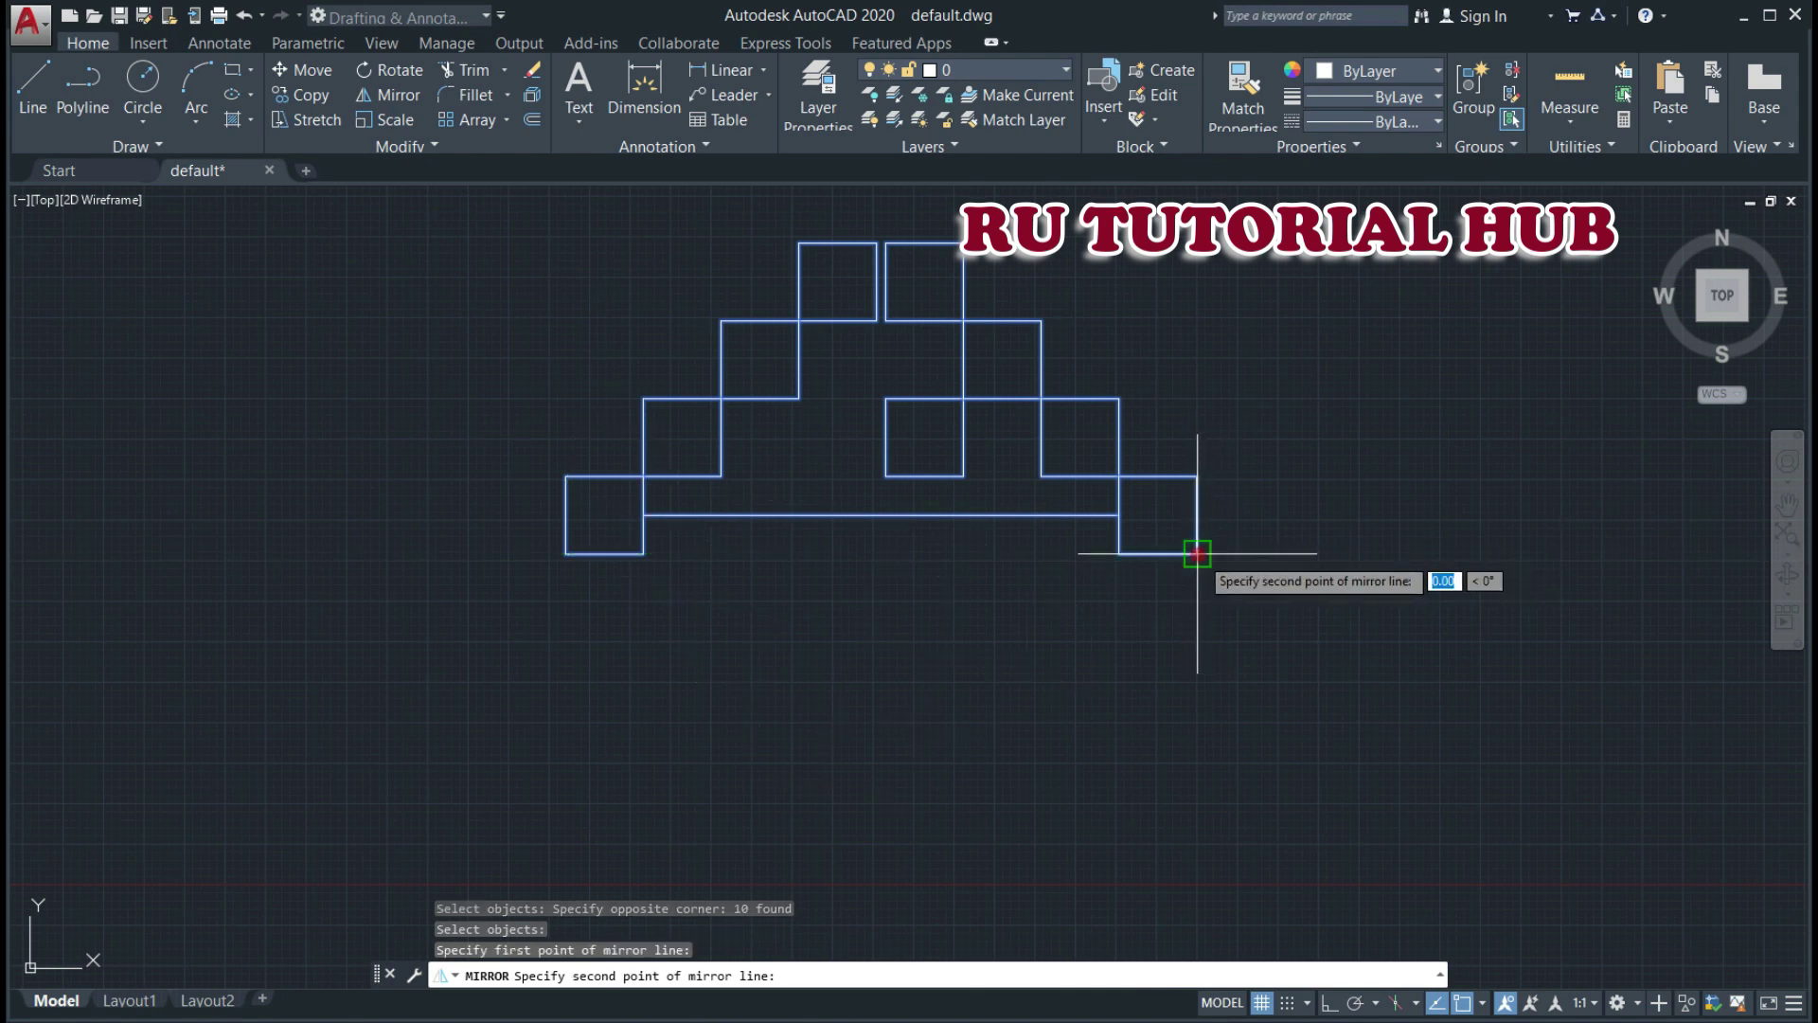
{"action": "left_click", "coordinate": [565, 553]}
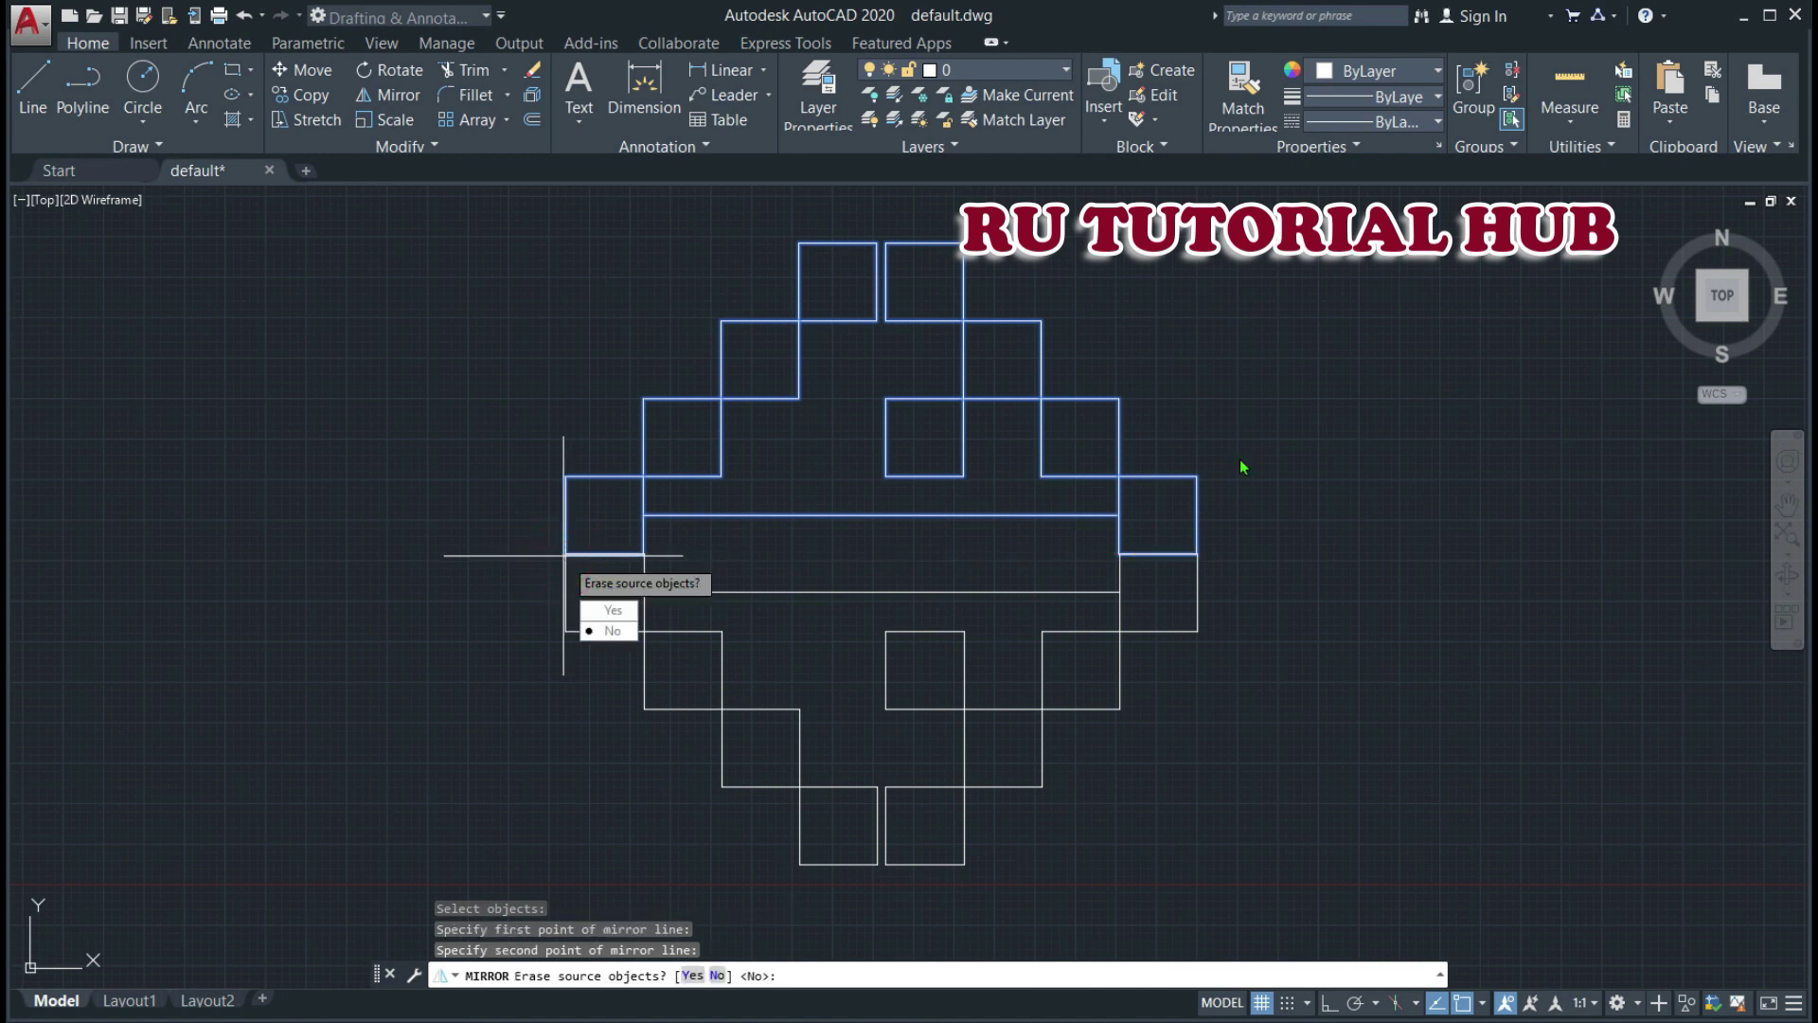
{"action": "left_click", "coordinate": [613, 631]}
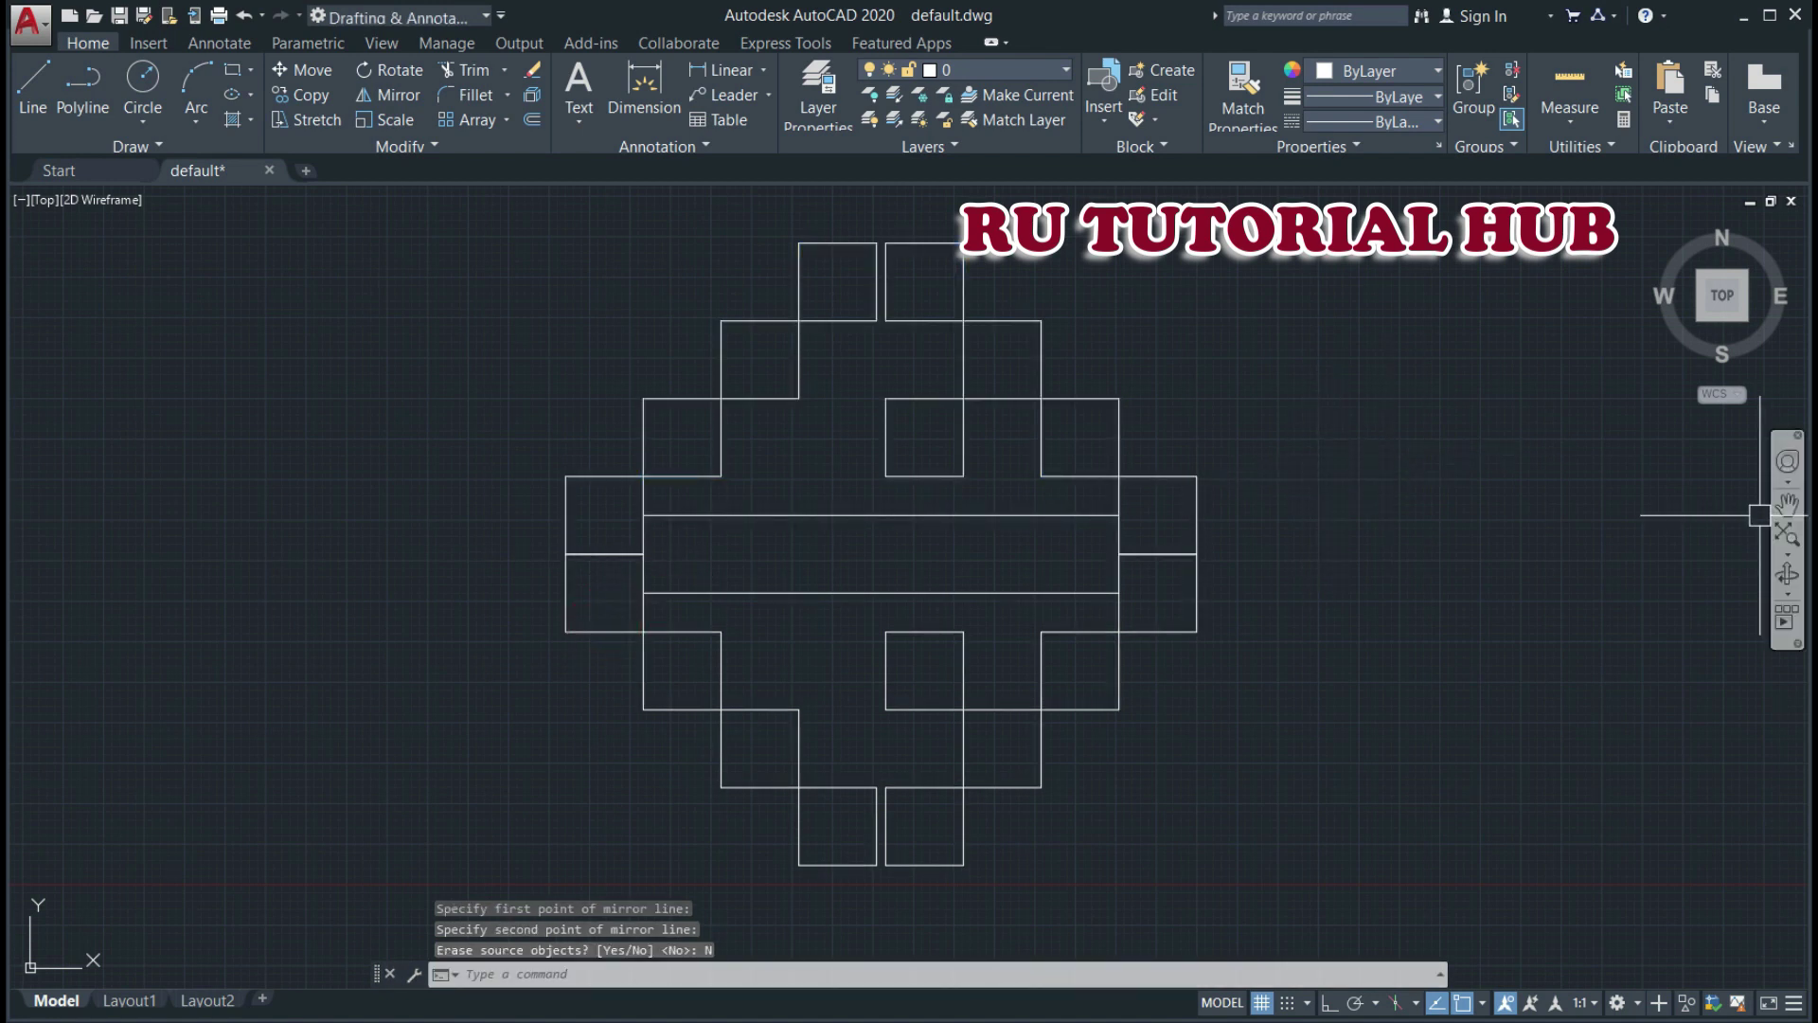
{"action": "key", "text": "Escape"}
{"action": "key", "text": "Escape"}
{"action": "key", "text": "Escape"}
{"action": "scroll", "coordinate": [1300, 430], "scroll_direction": "up", "scroll_amount": 2}
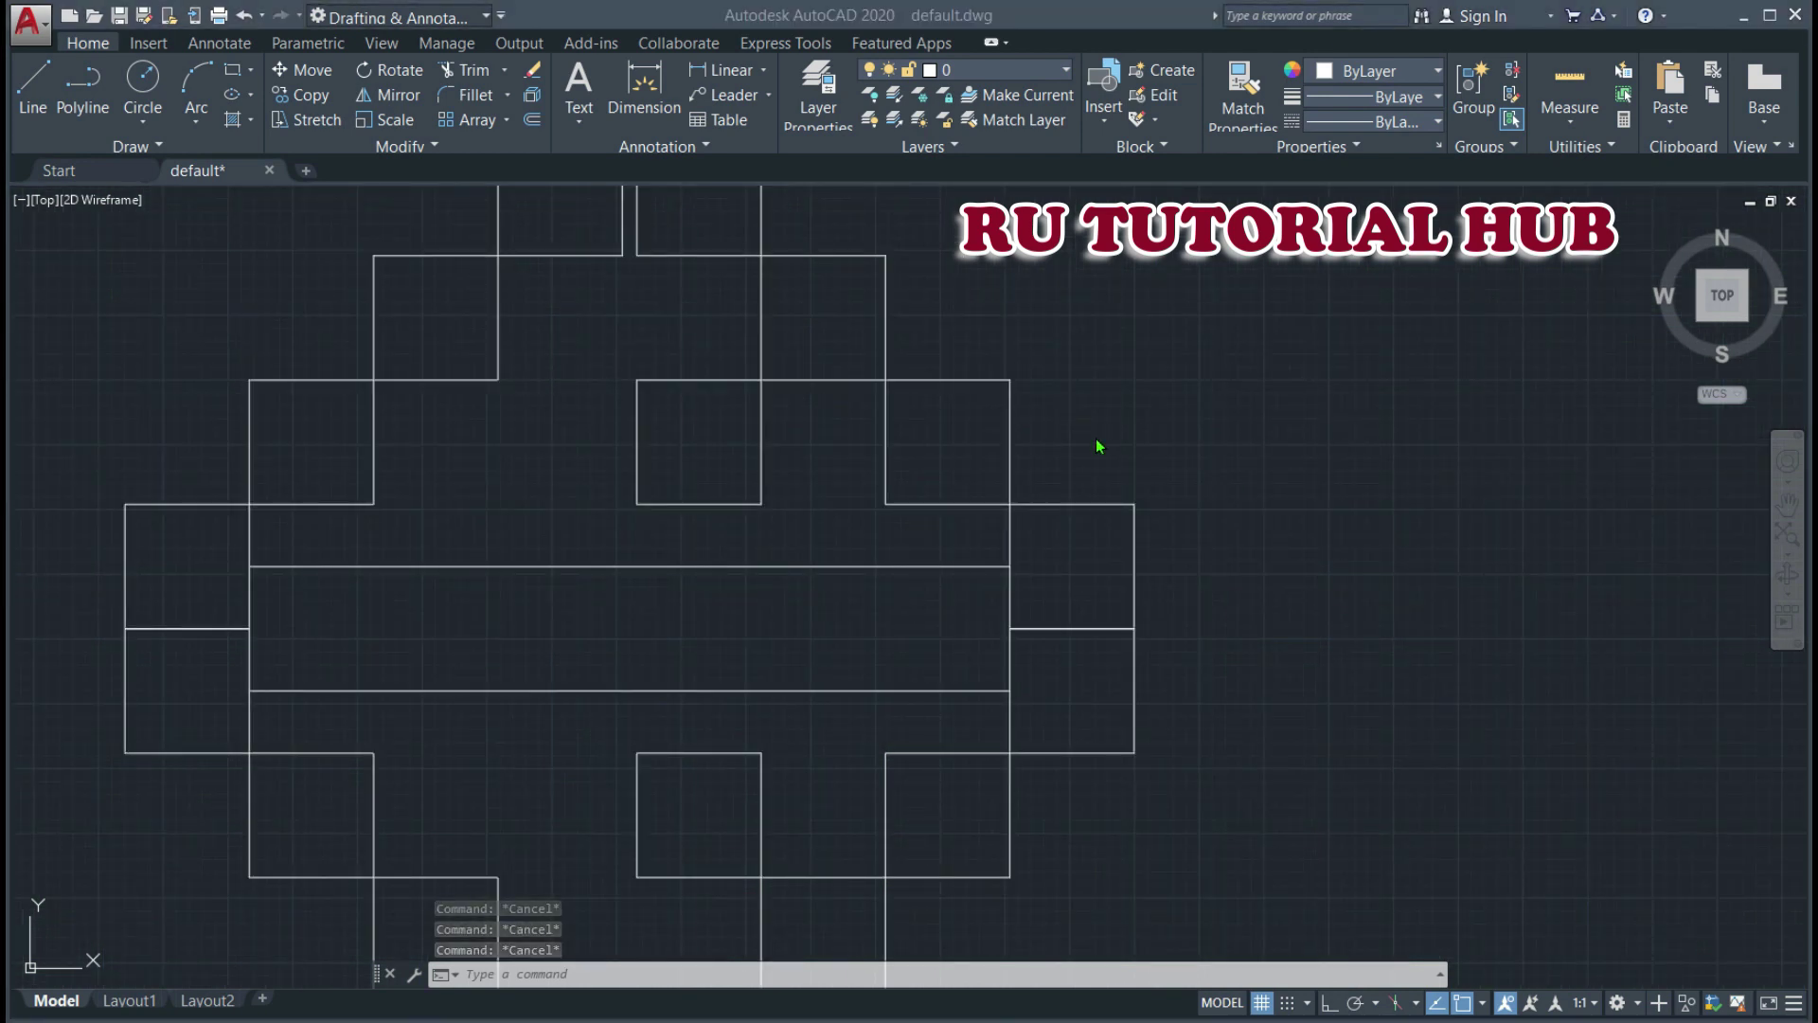
{"action": "scroll", "coordinate": [1094, 440], "scroll_direction": "down", "scroll_amount": 2}
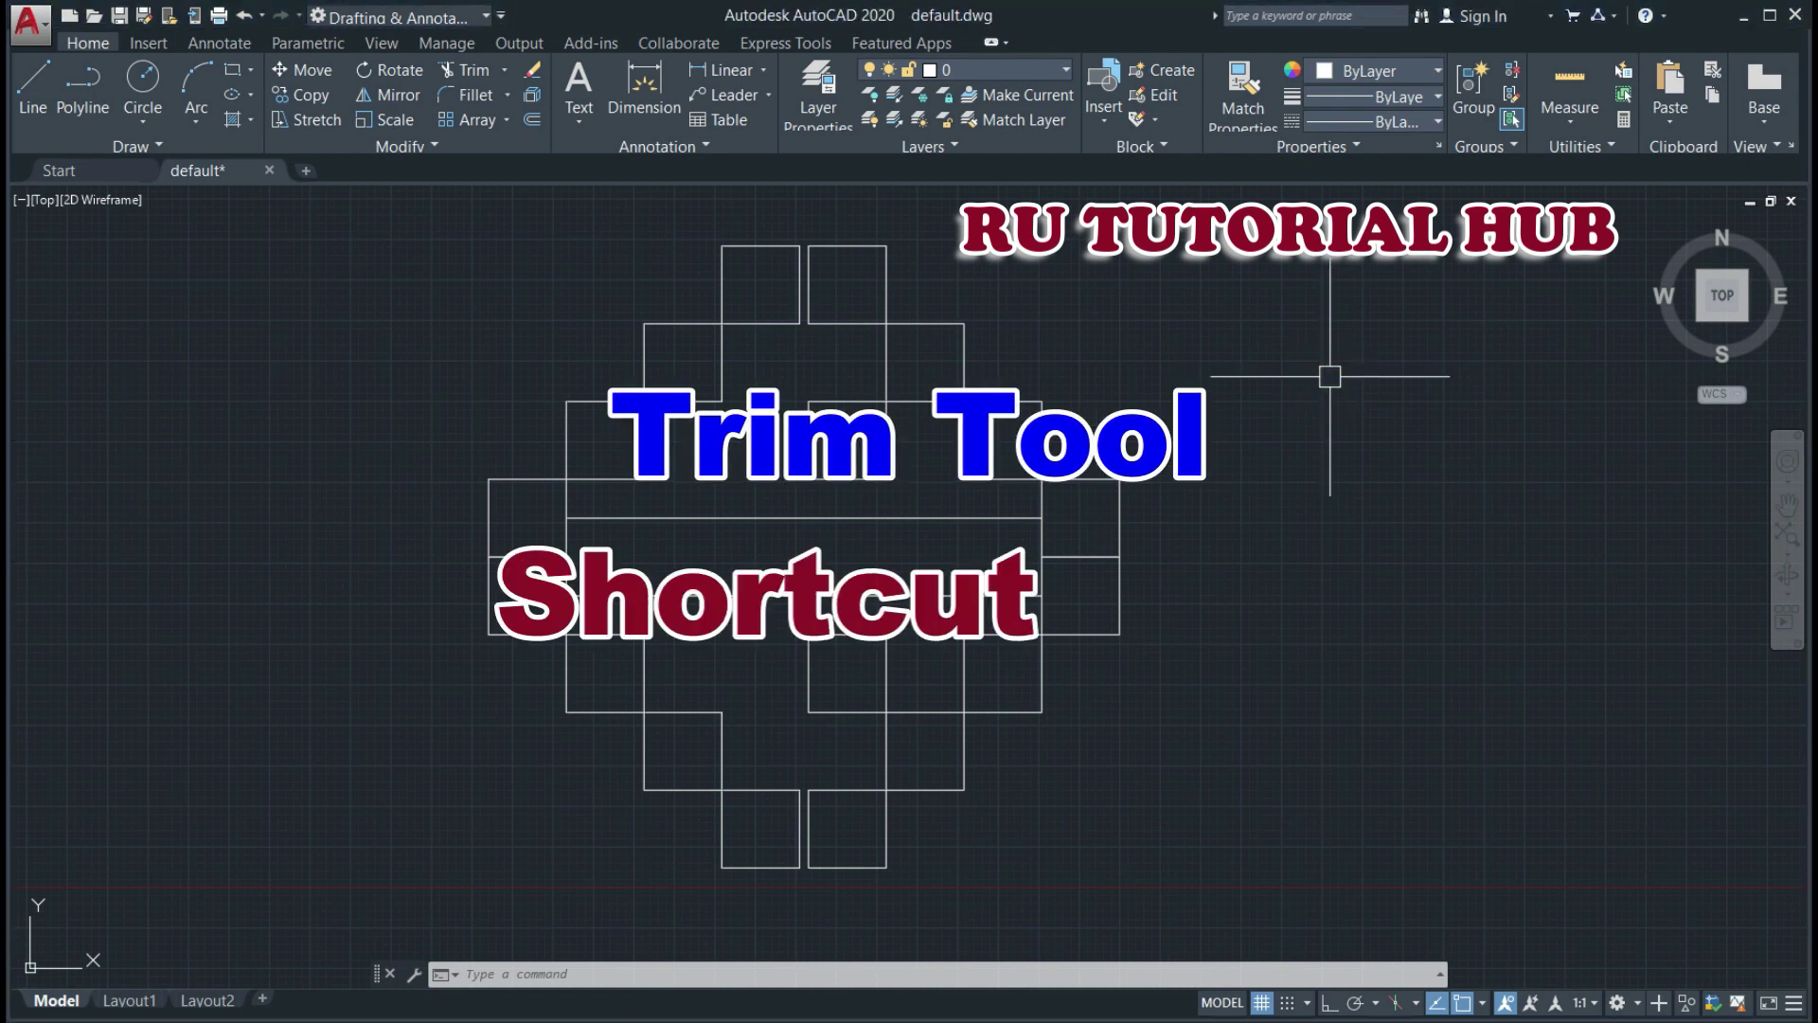
- Trim the left edge of the upper-right square, using that square as the cutting edge
{"action": "type", "text": "TR"}
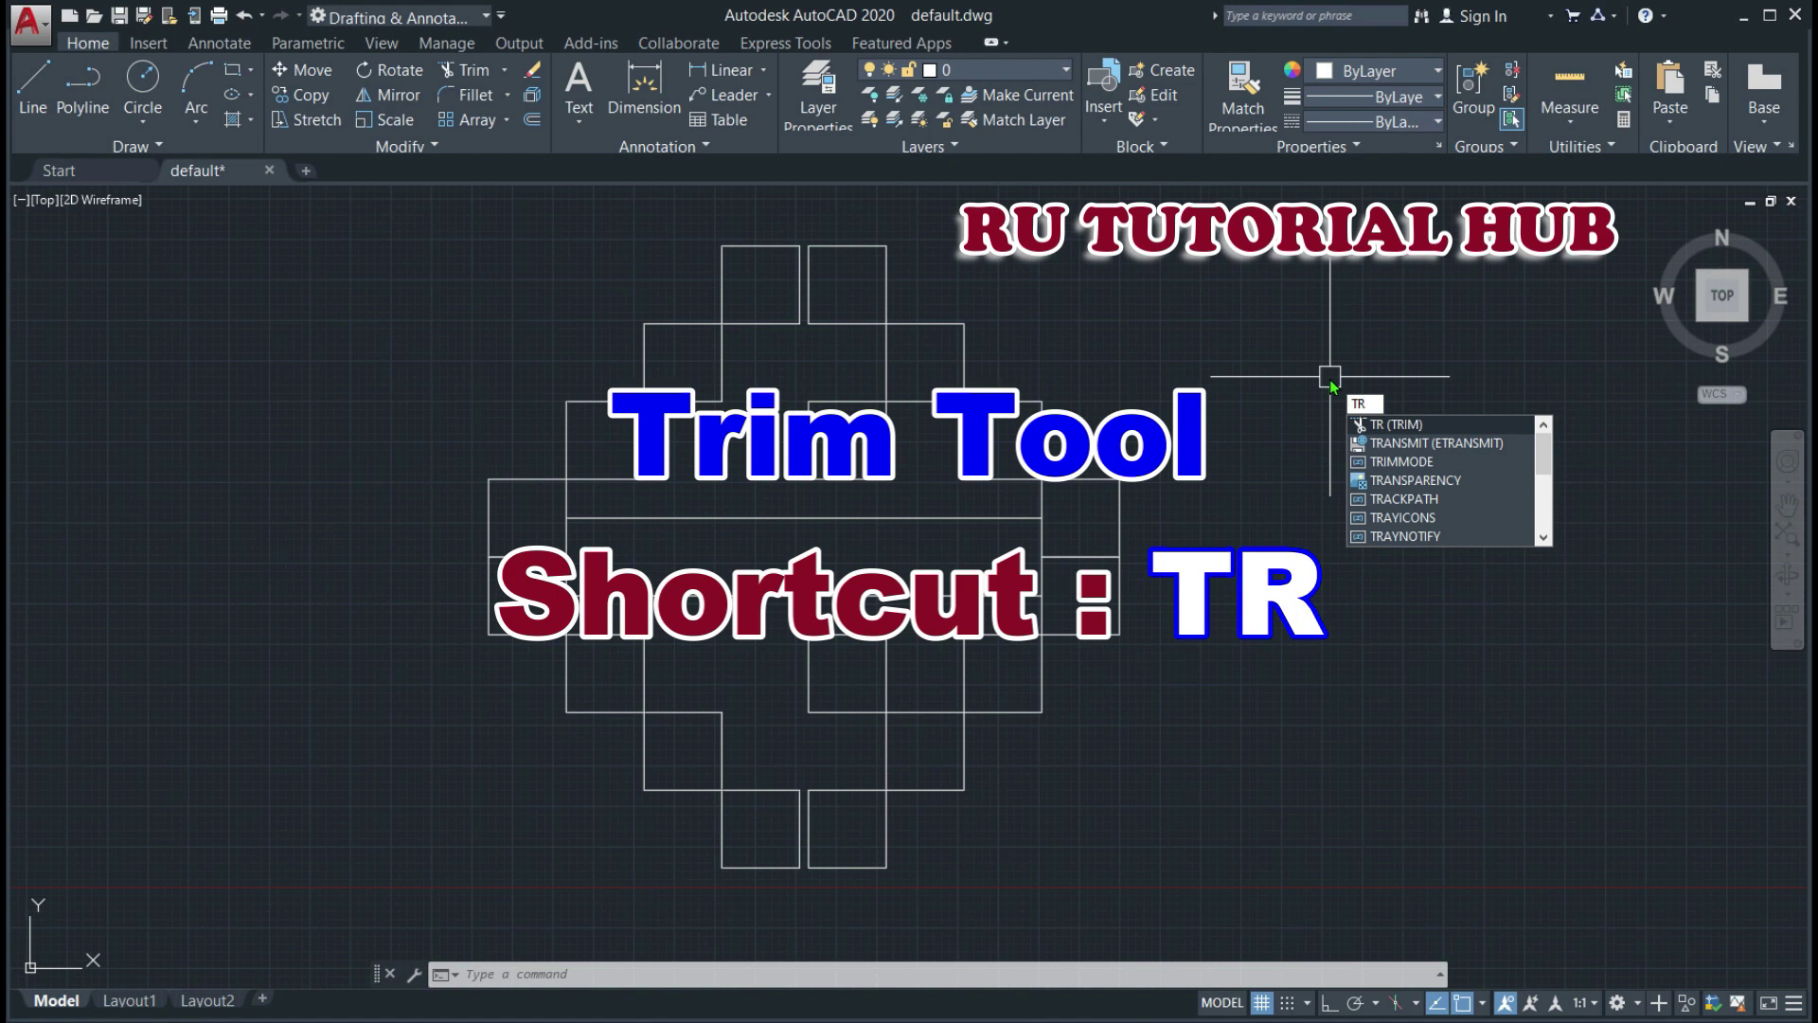
{"action": "key", "text": "Return"}
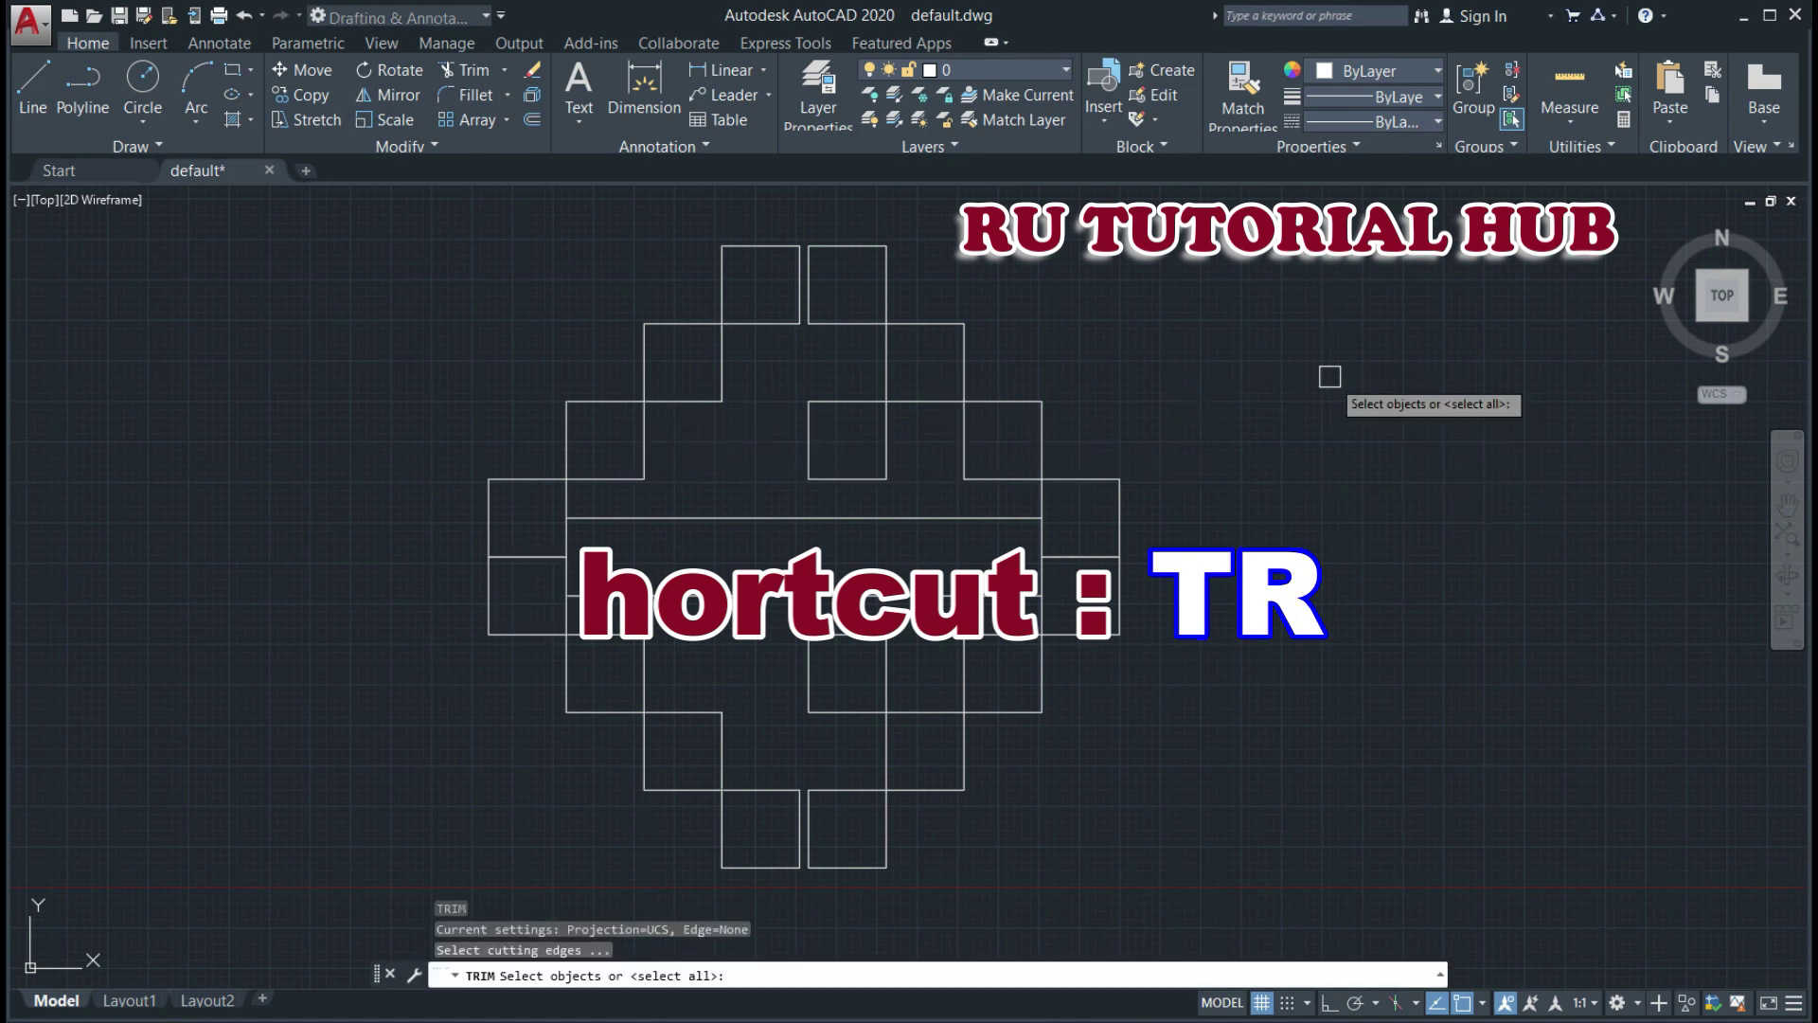
{"action": "left_click", "coordinate": [965, 437]}
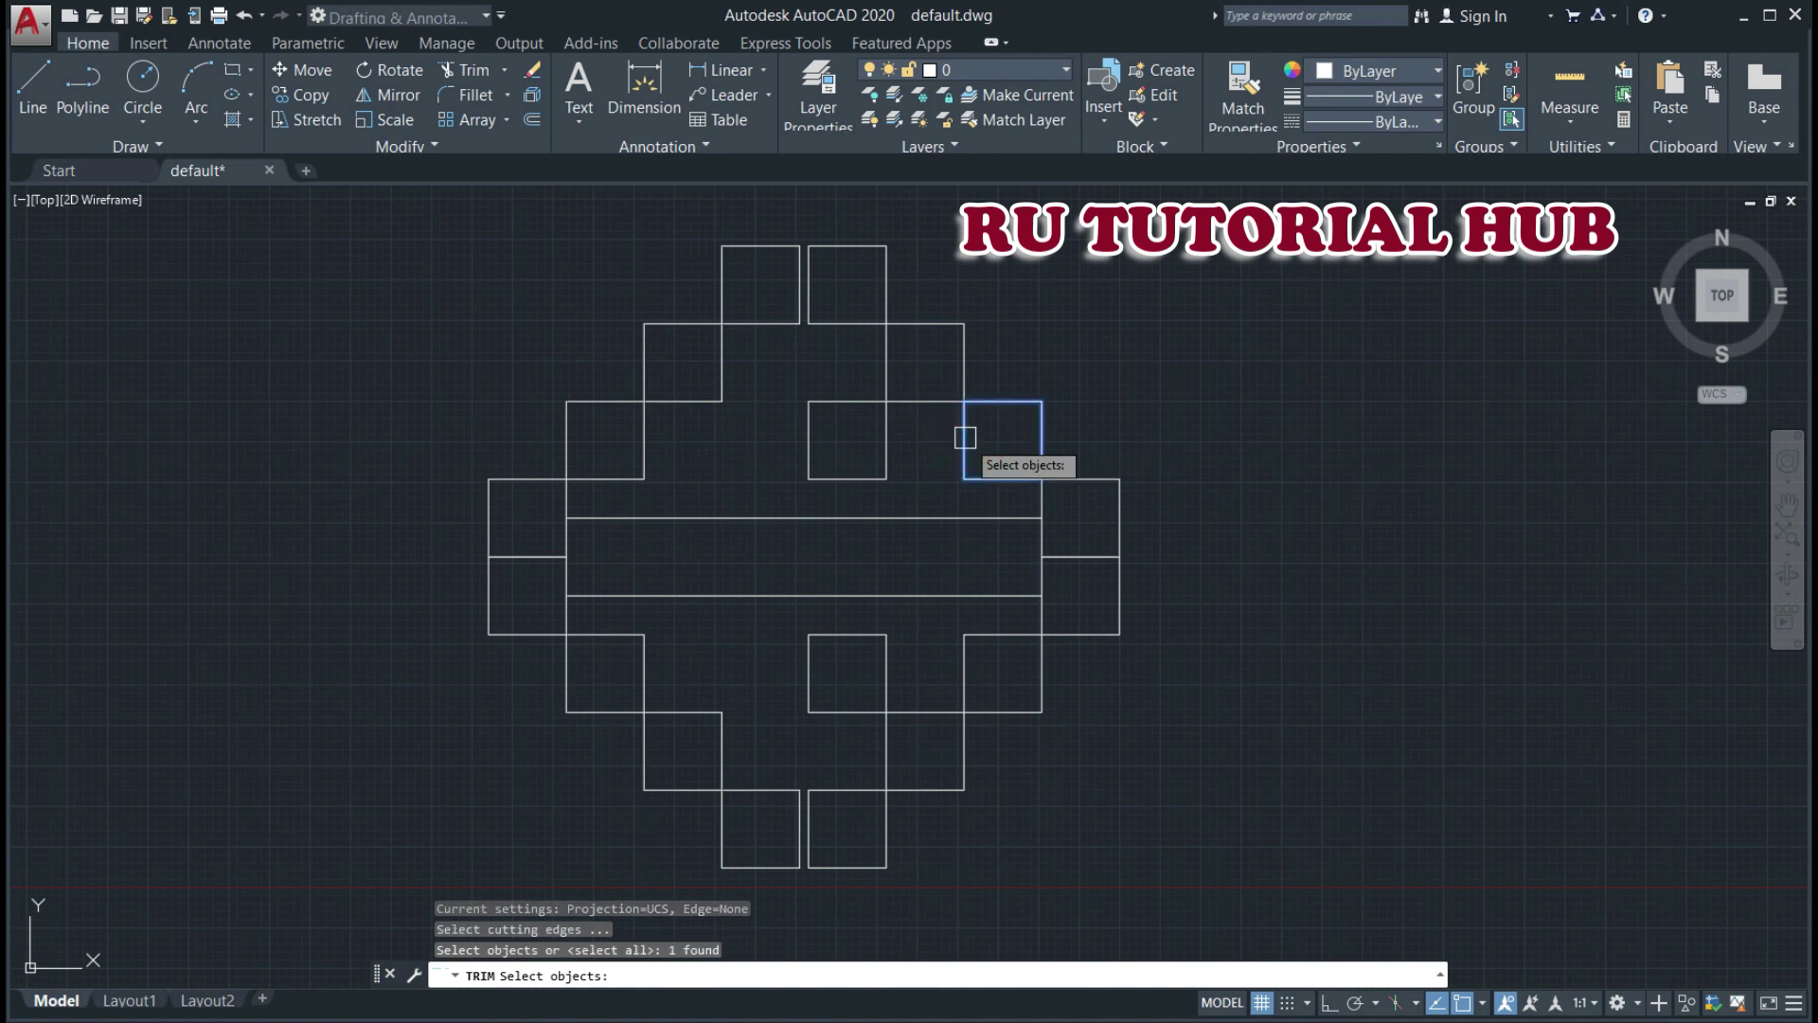
{"action": "key", "text": "Return"}
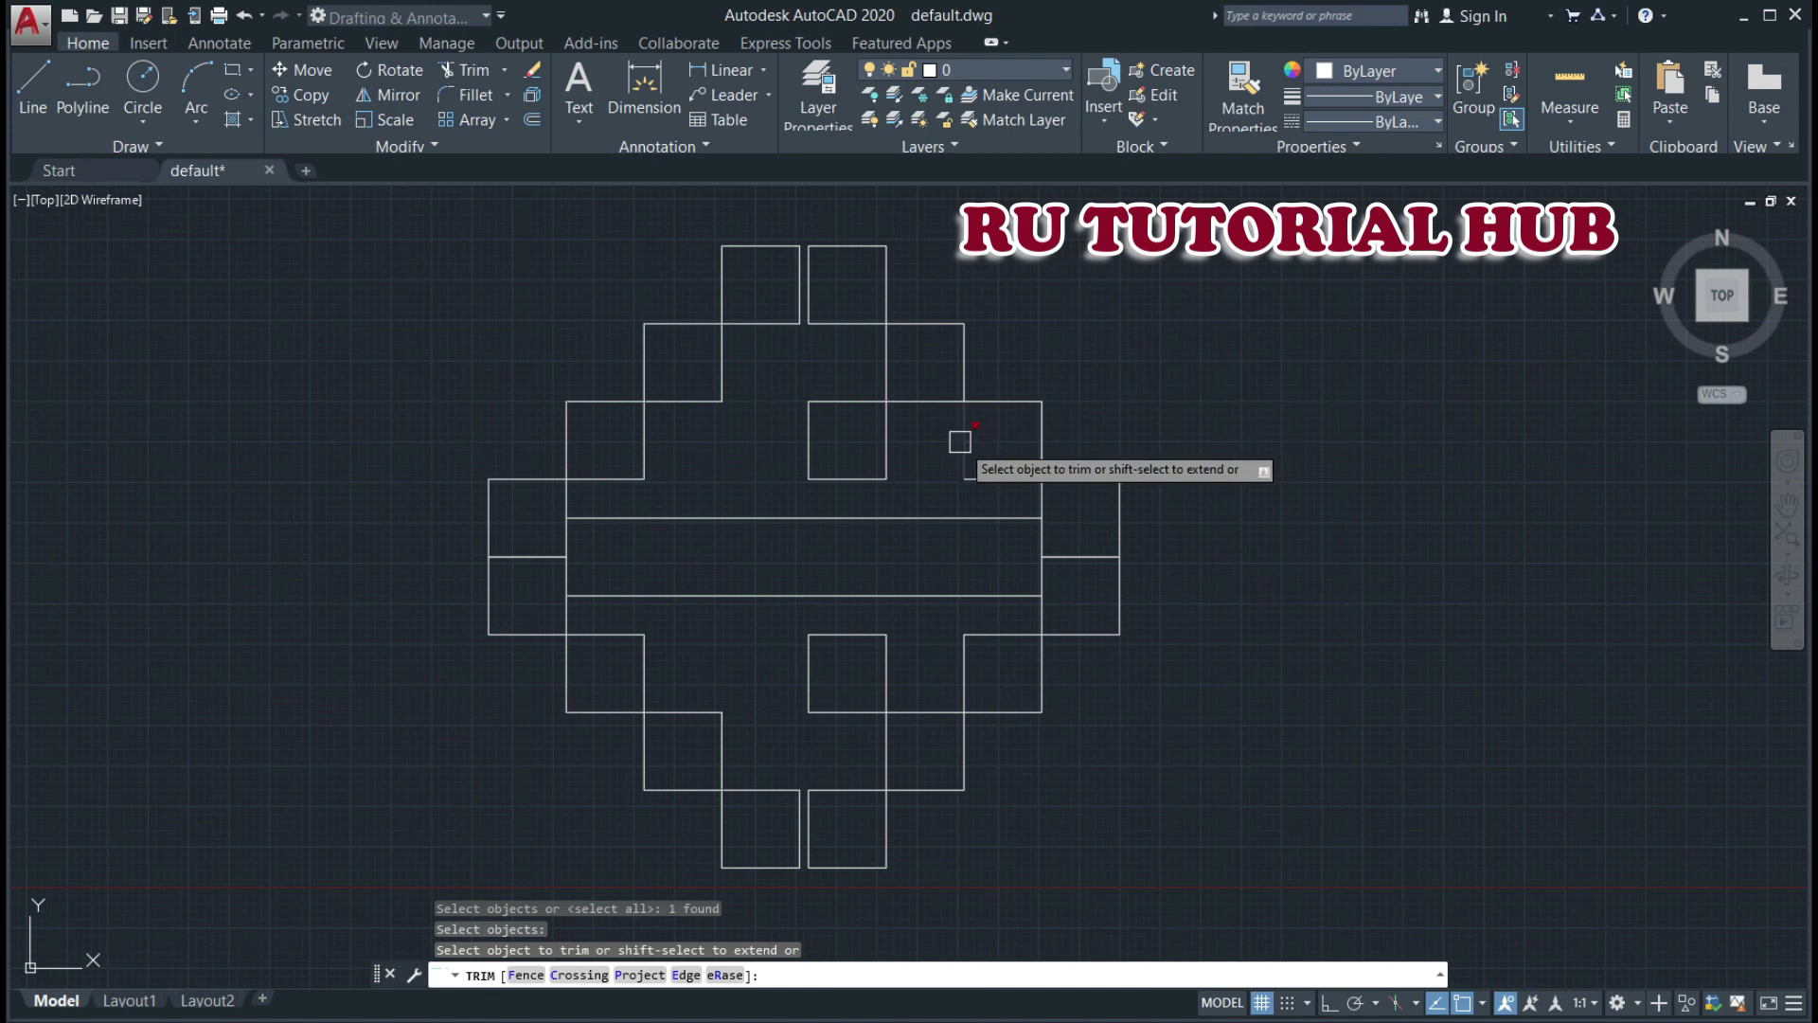
{"action": "left_click", "coordinate": [960, 441]}
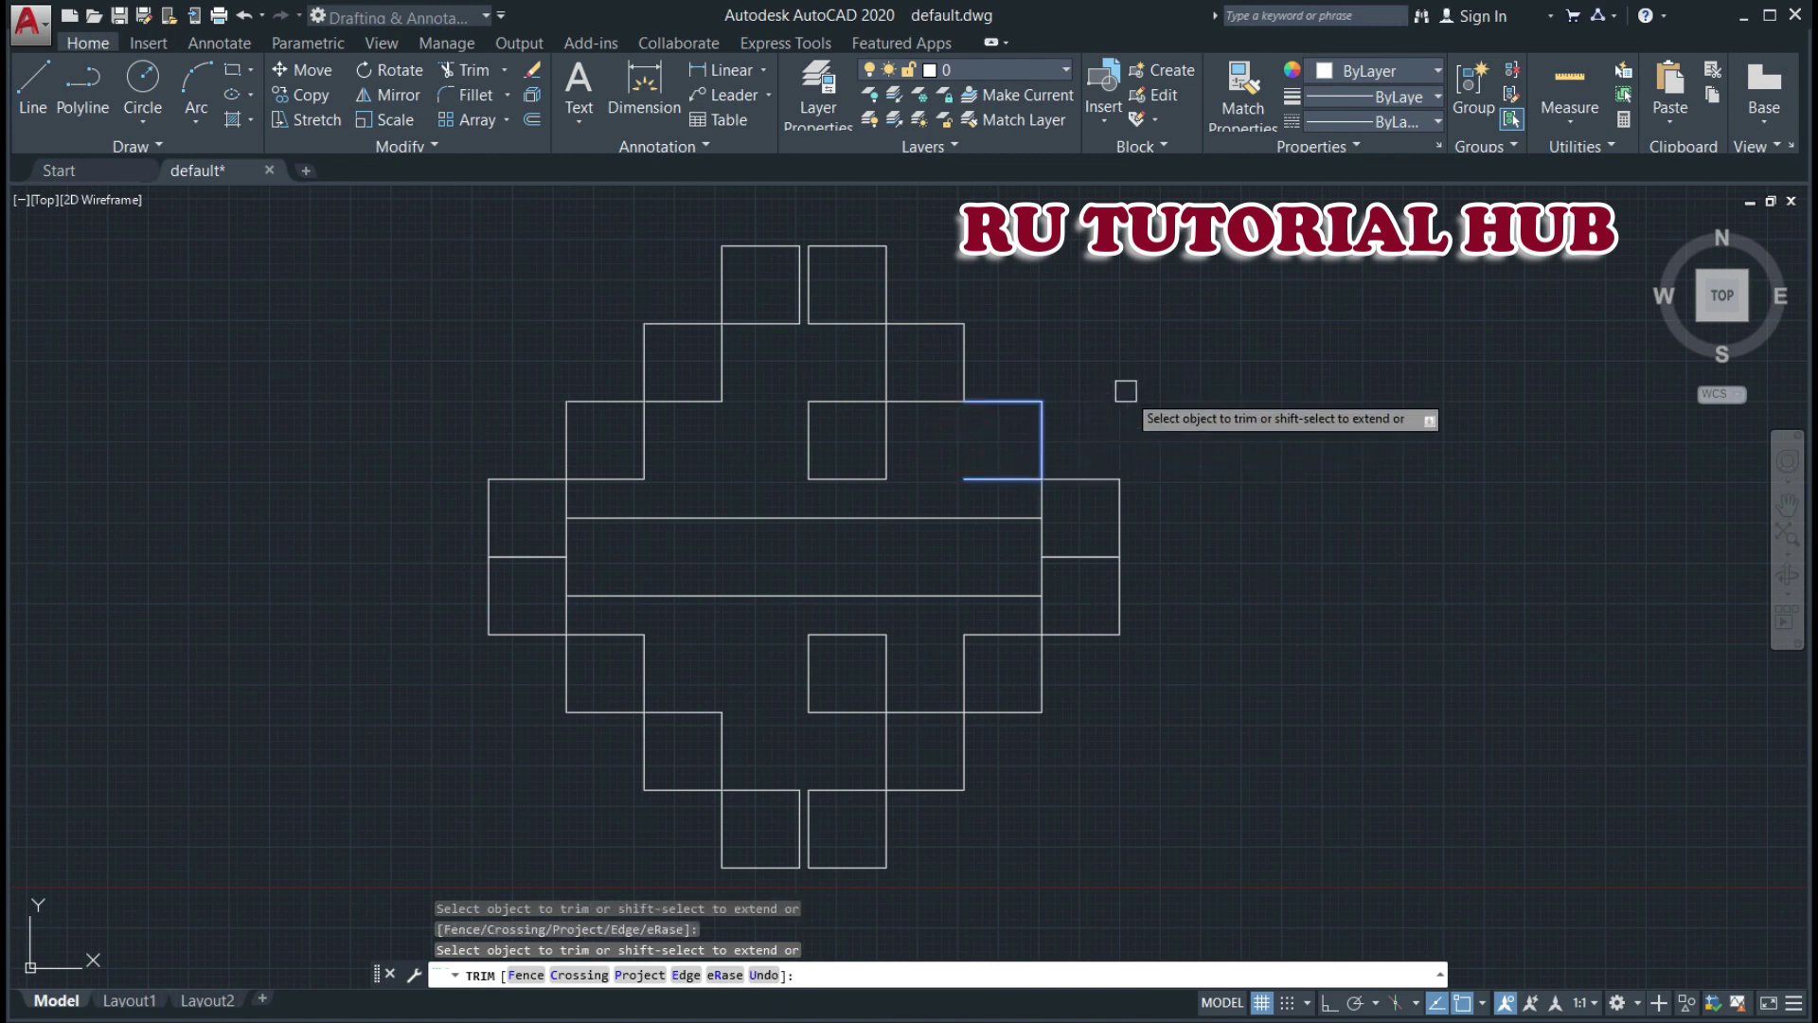
{"action": "key", "text": "Escape"}
{"action": "key", "text": "Escape"}
{"action": "key", "text": "Escape"}
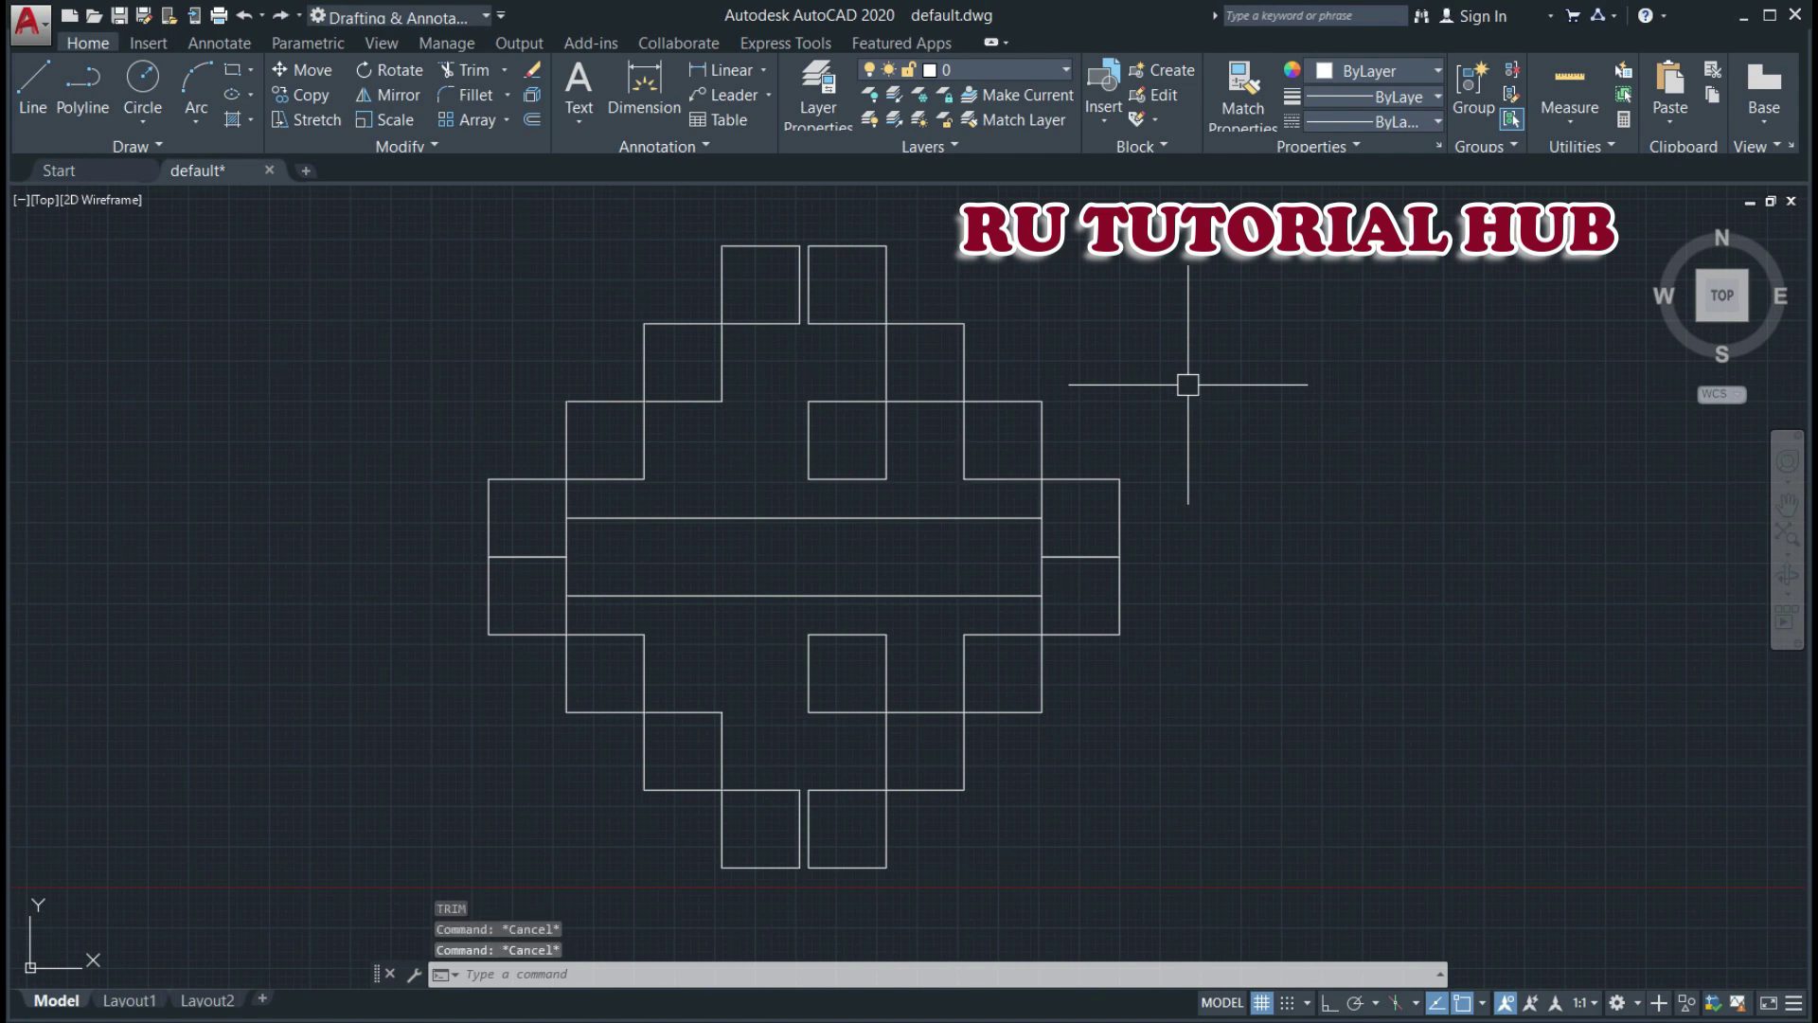
- Trim the inner segments along the diamond's right side with all objects as cutting edges
{"action": "type", "text": "TR"}
{"action": "key", "text": "Return"}
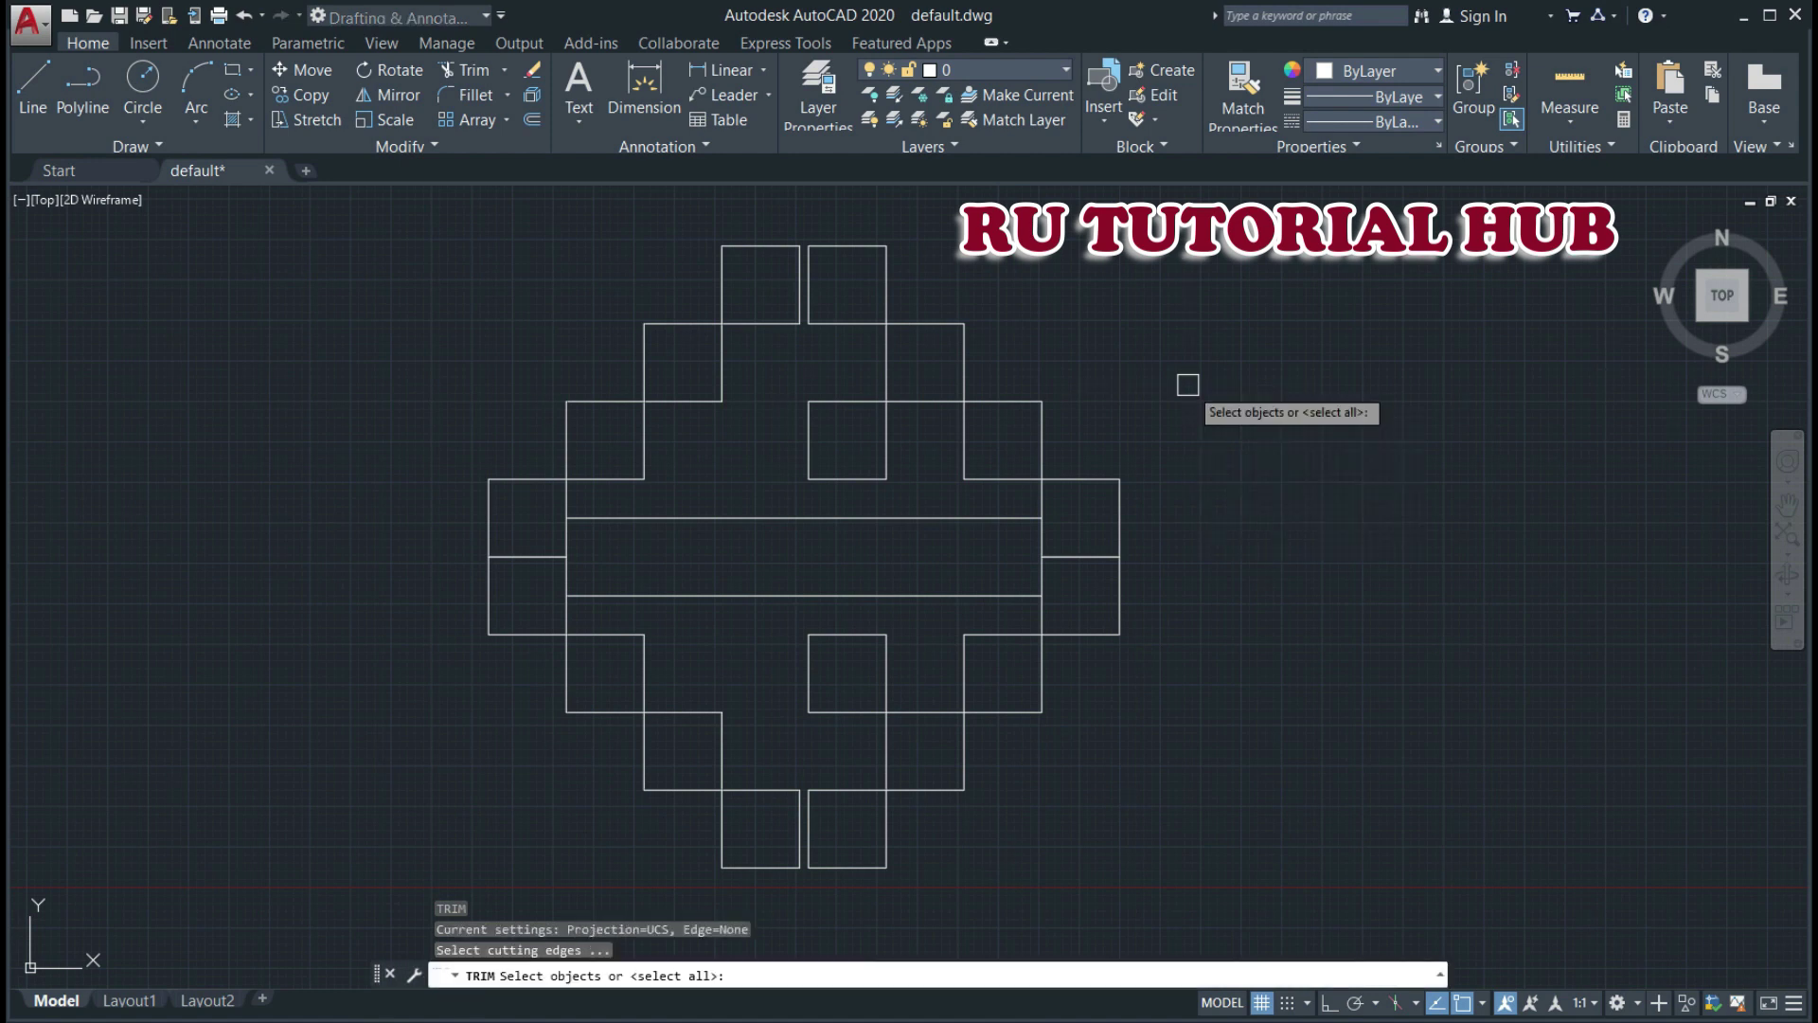
{"action": "key", "text": "Return"}
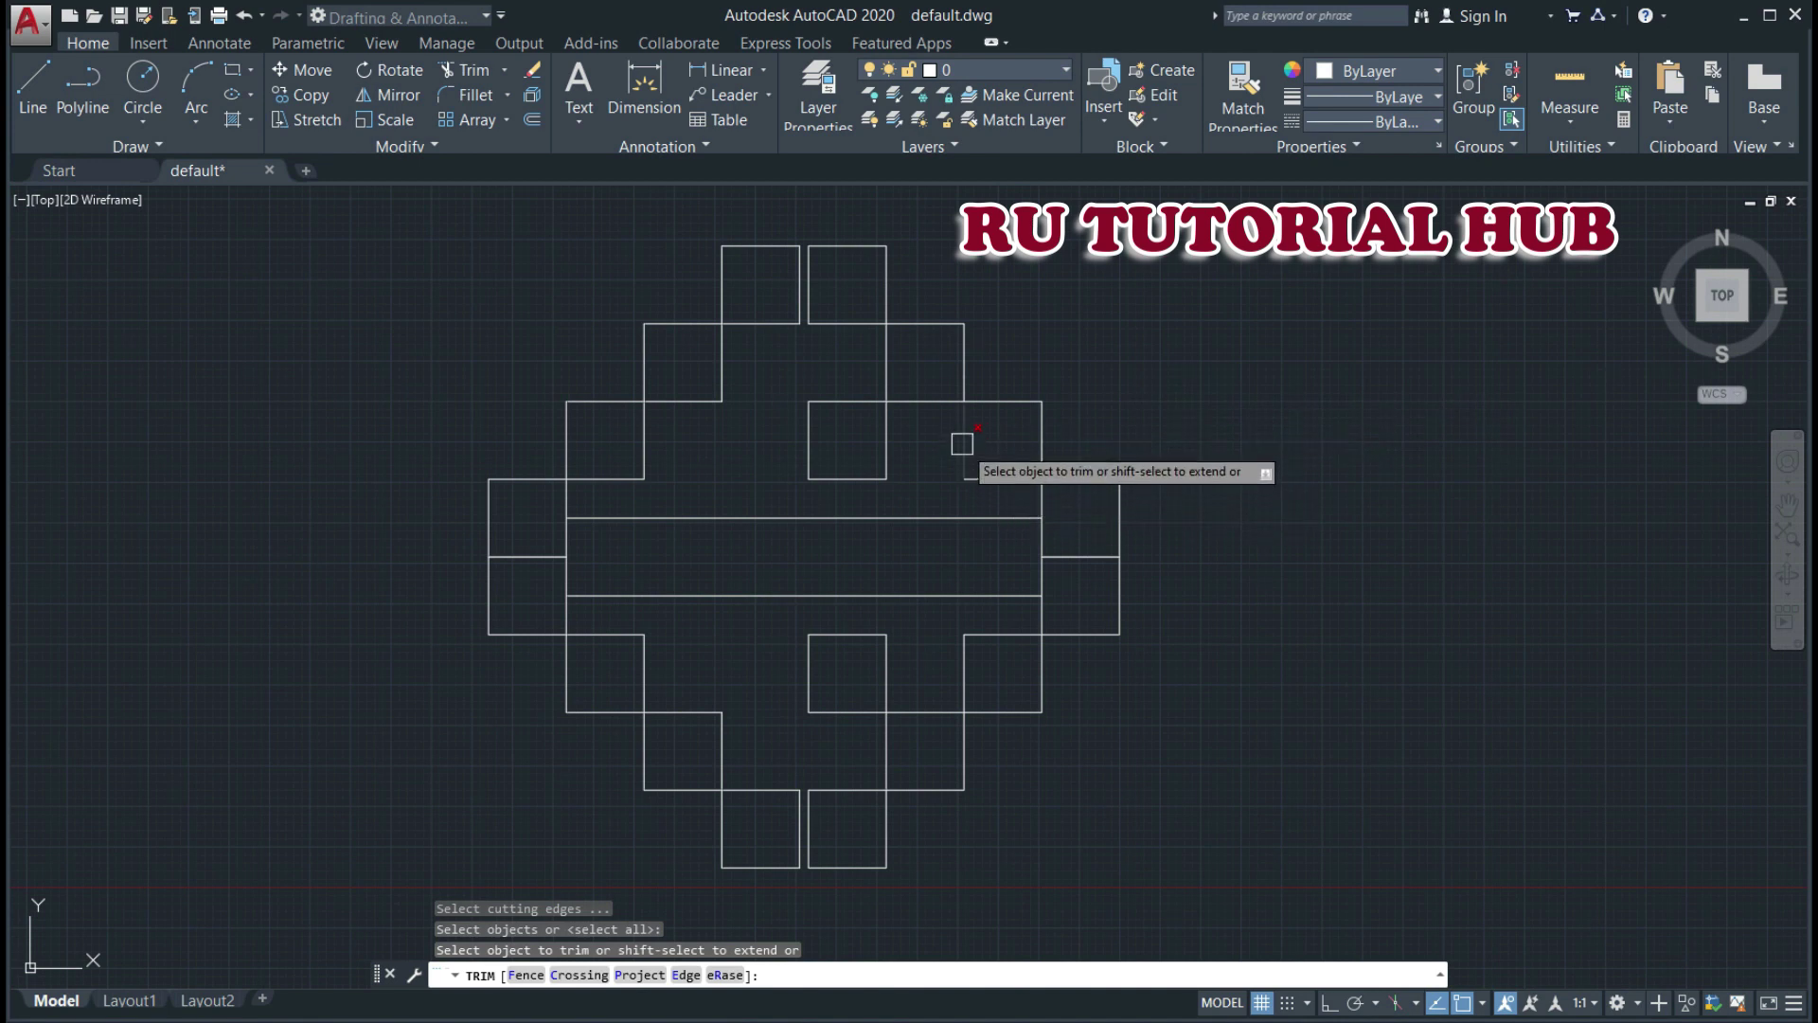
{"action": "left_click", "coordinate": [976, 472]}
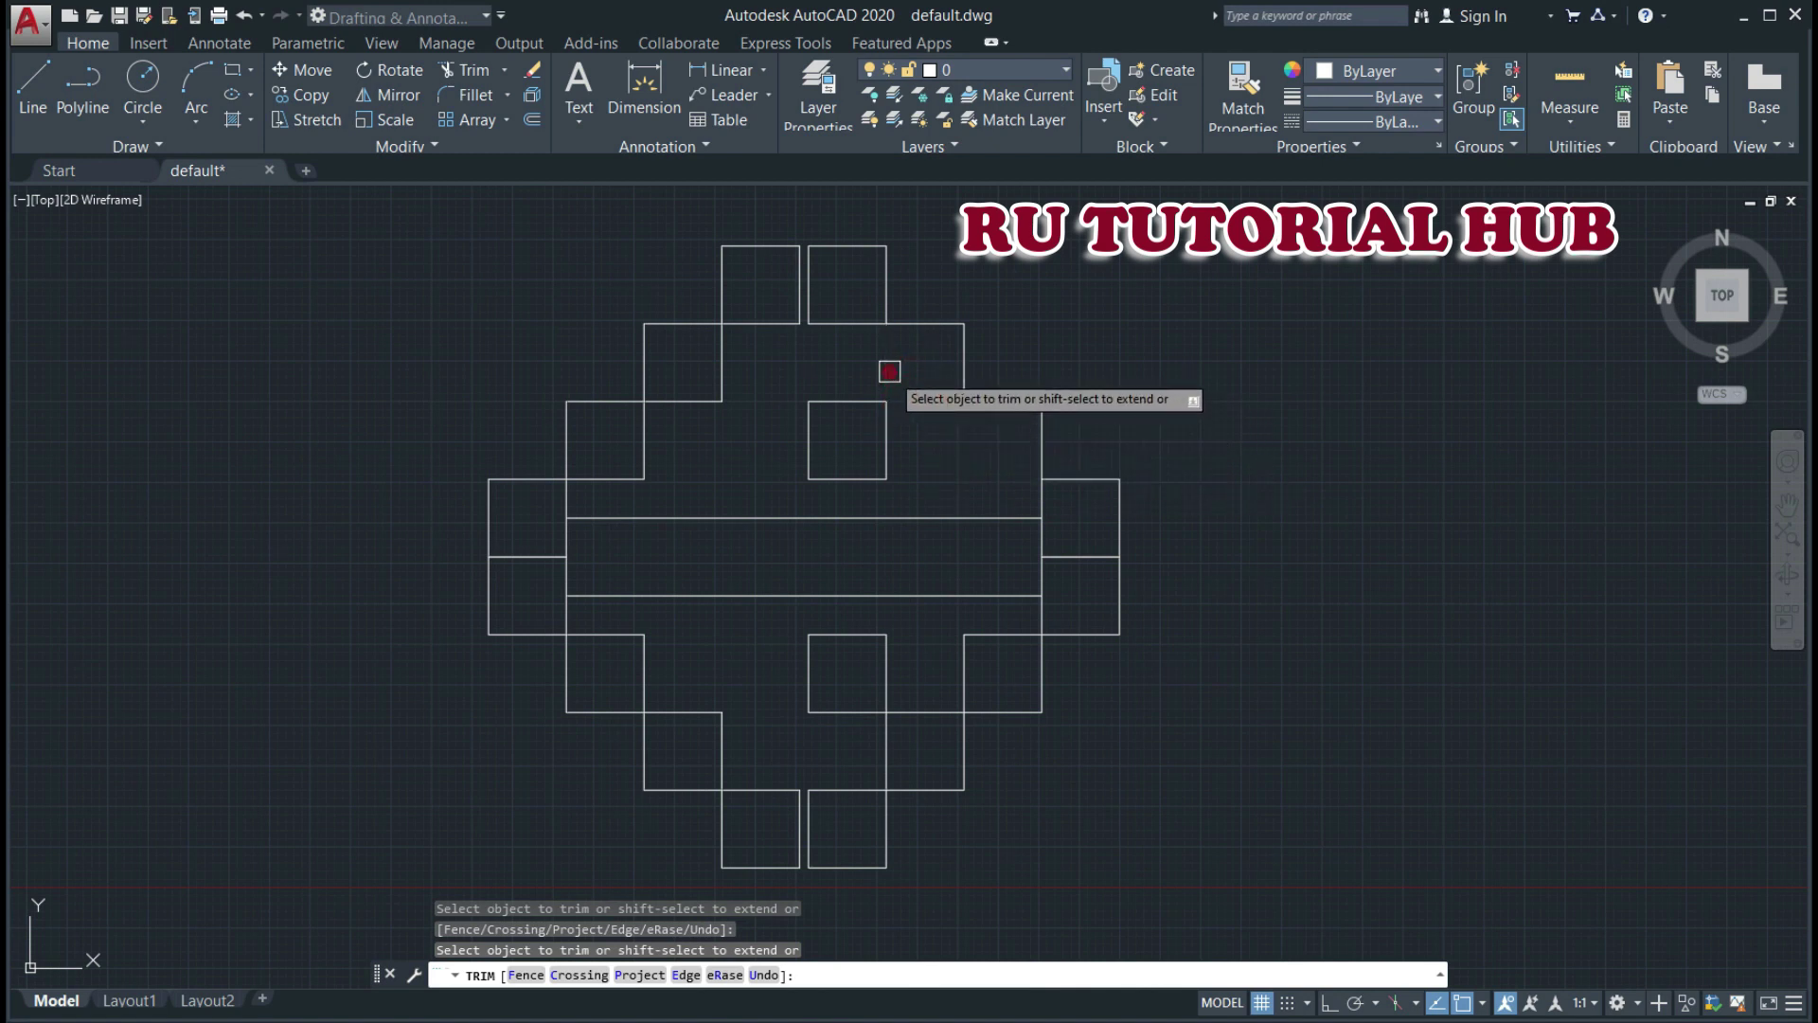
{"action": "left_click", "coordinate": [856, 325]}
{"action": "left_click", "coordinate": [1042, 536]}
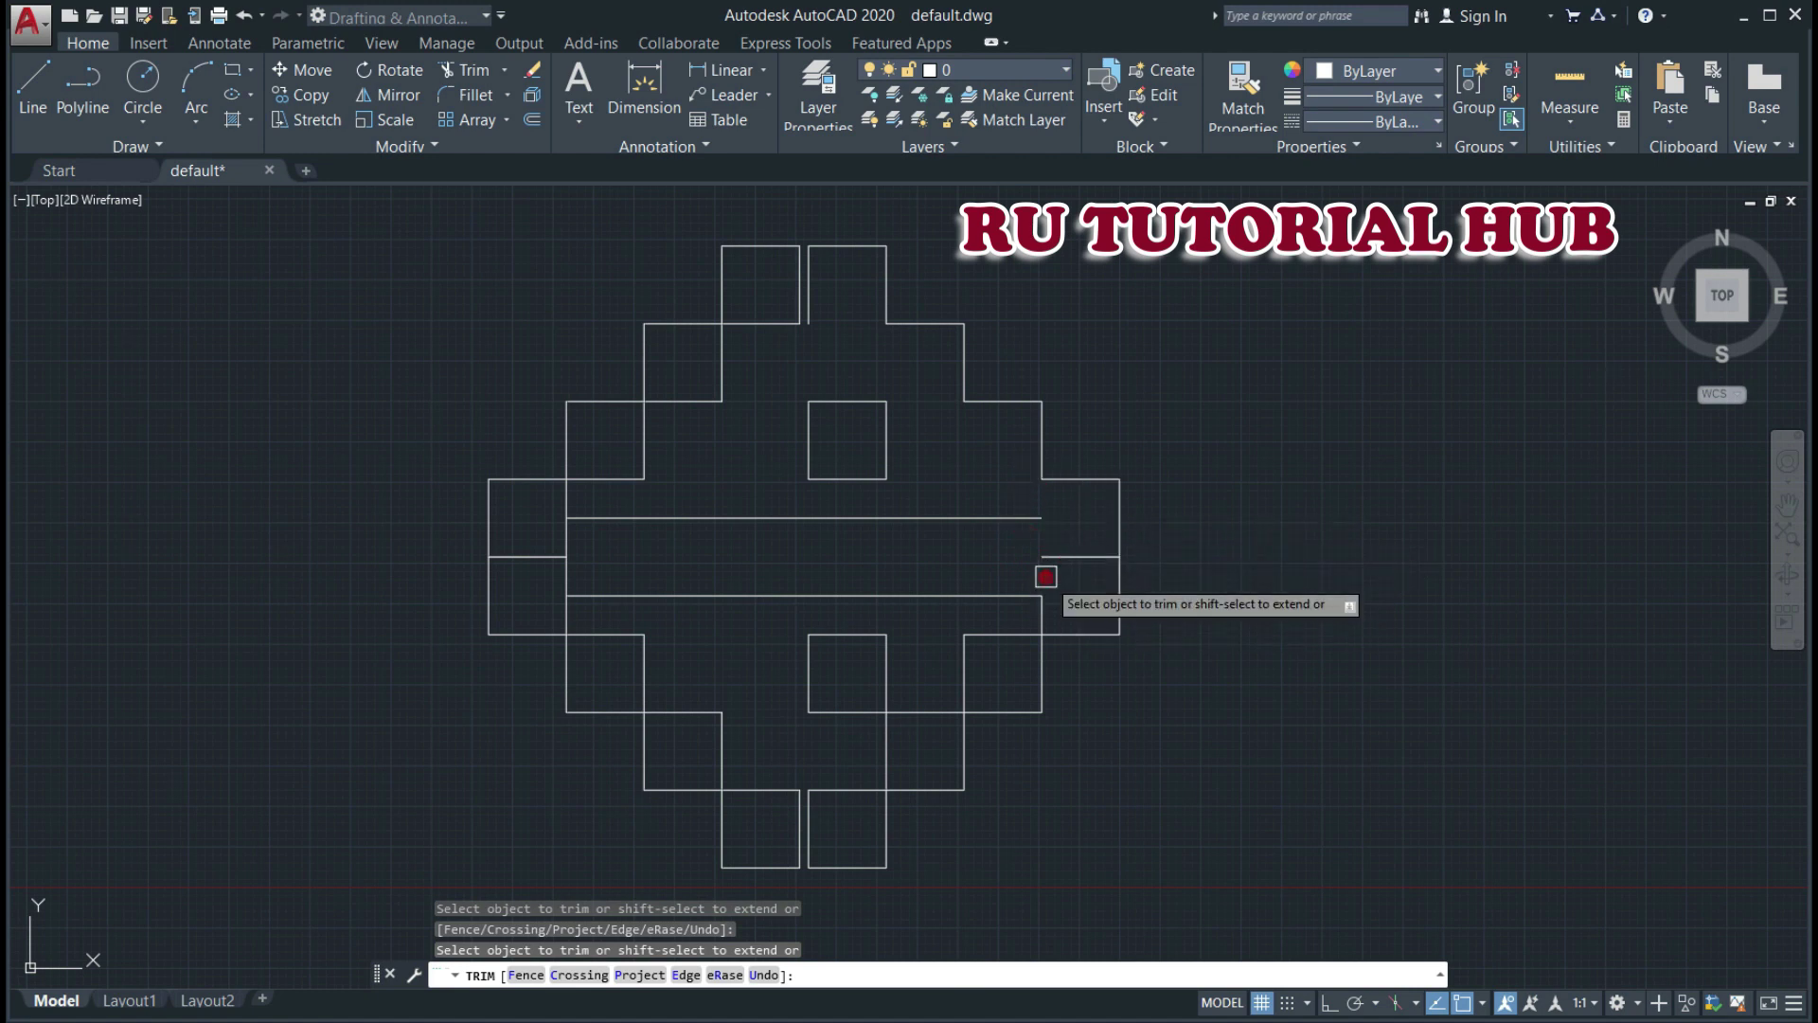
{"action": "left_click", "coordinate": [965, 656]}
{"action": "left_click", "coordinate": [985, 634]}
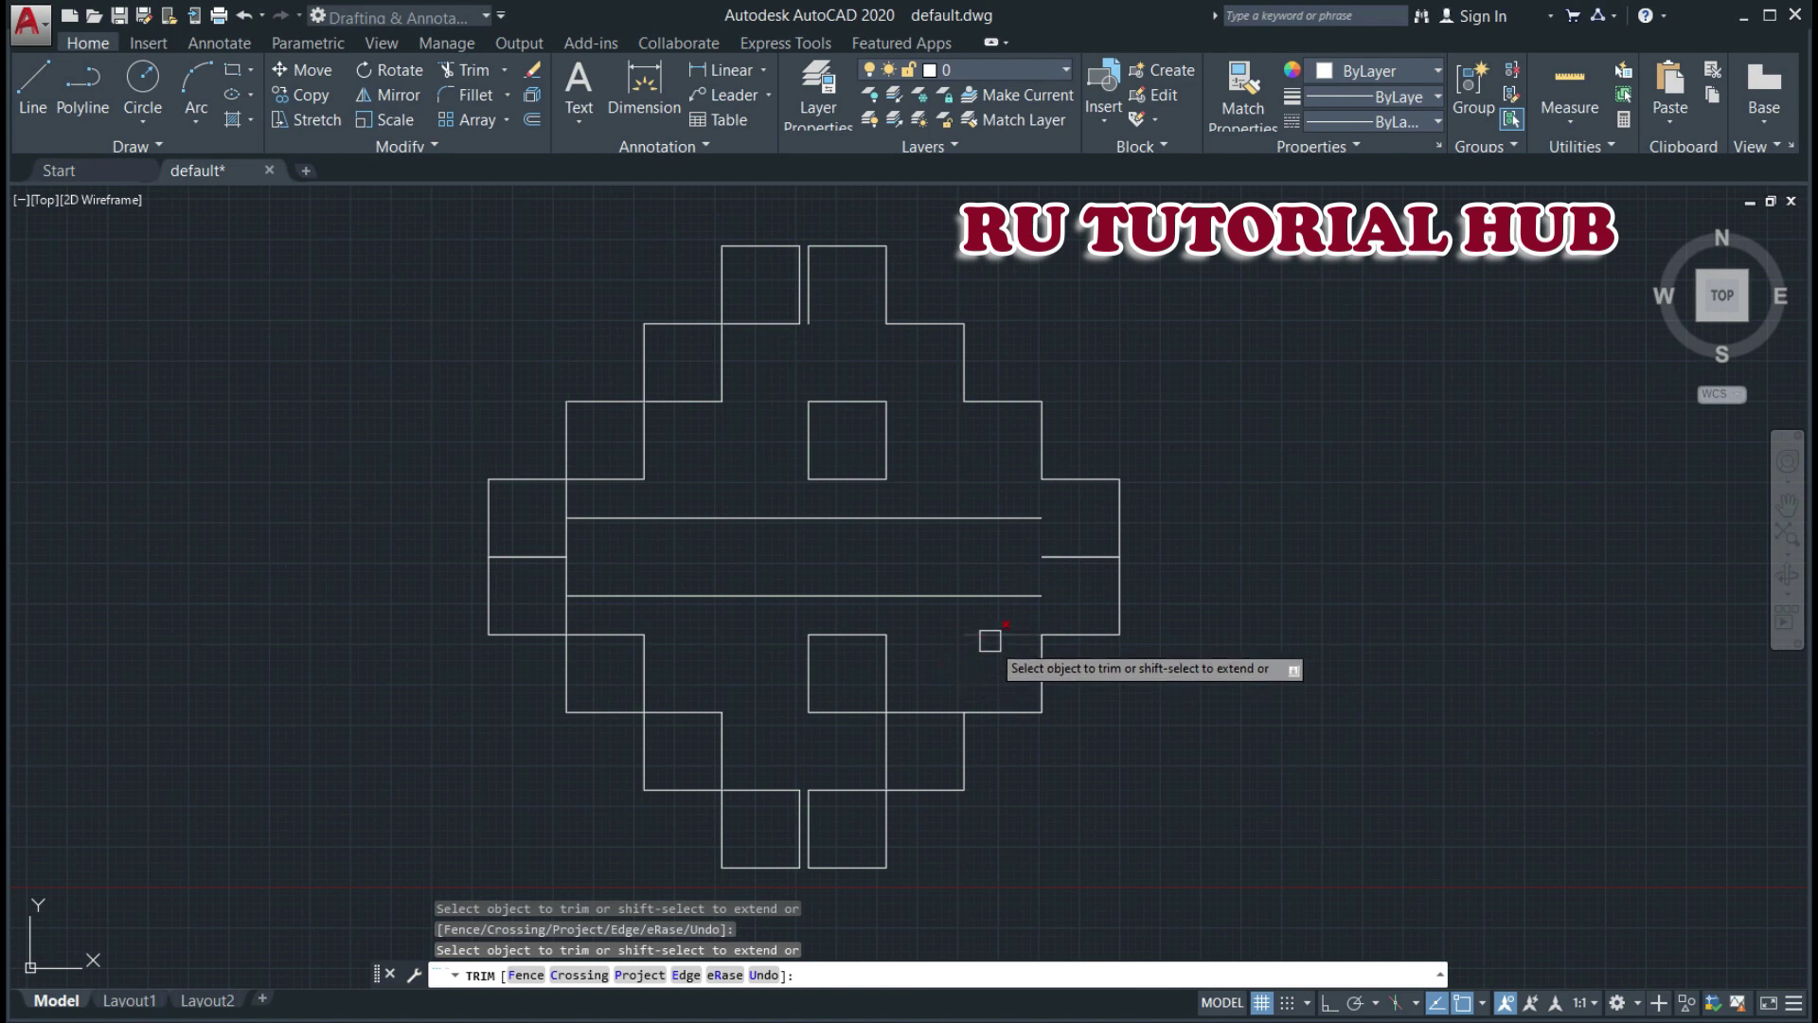
{"action": "left_click", "coordinate": [1083, 558]}
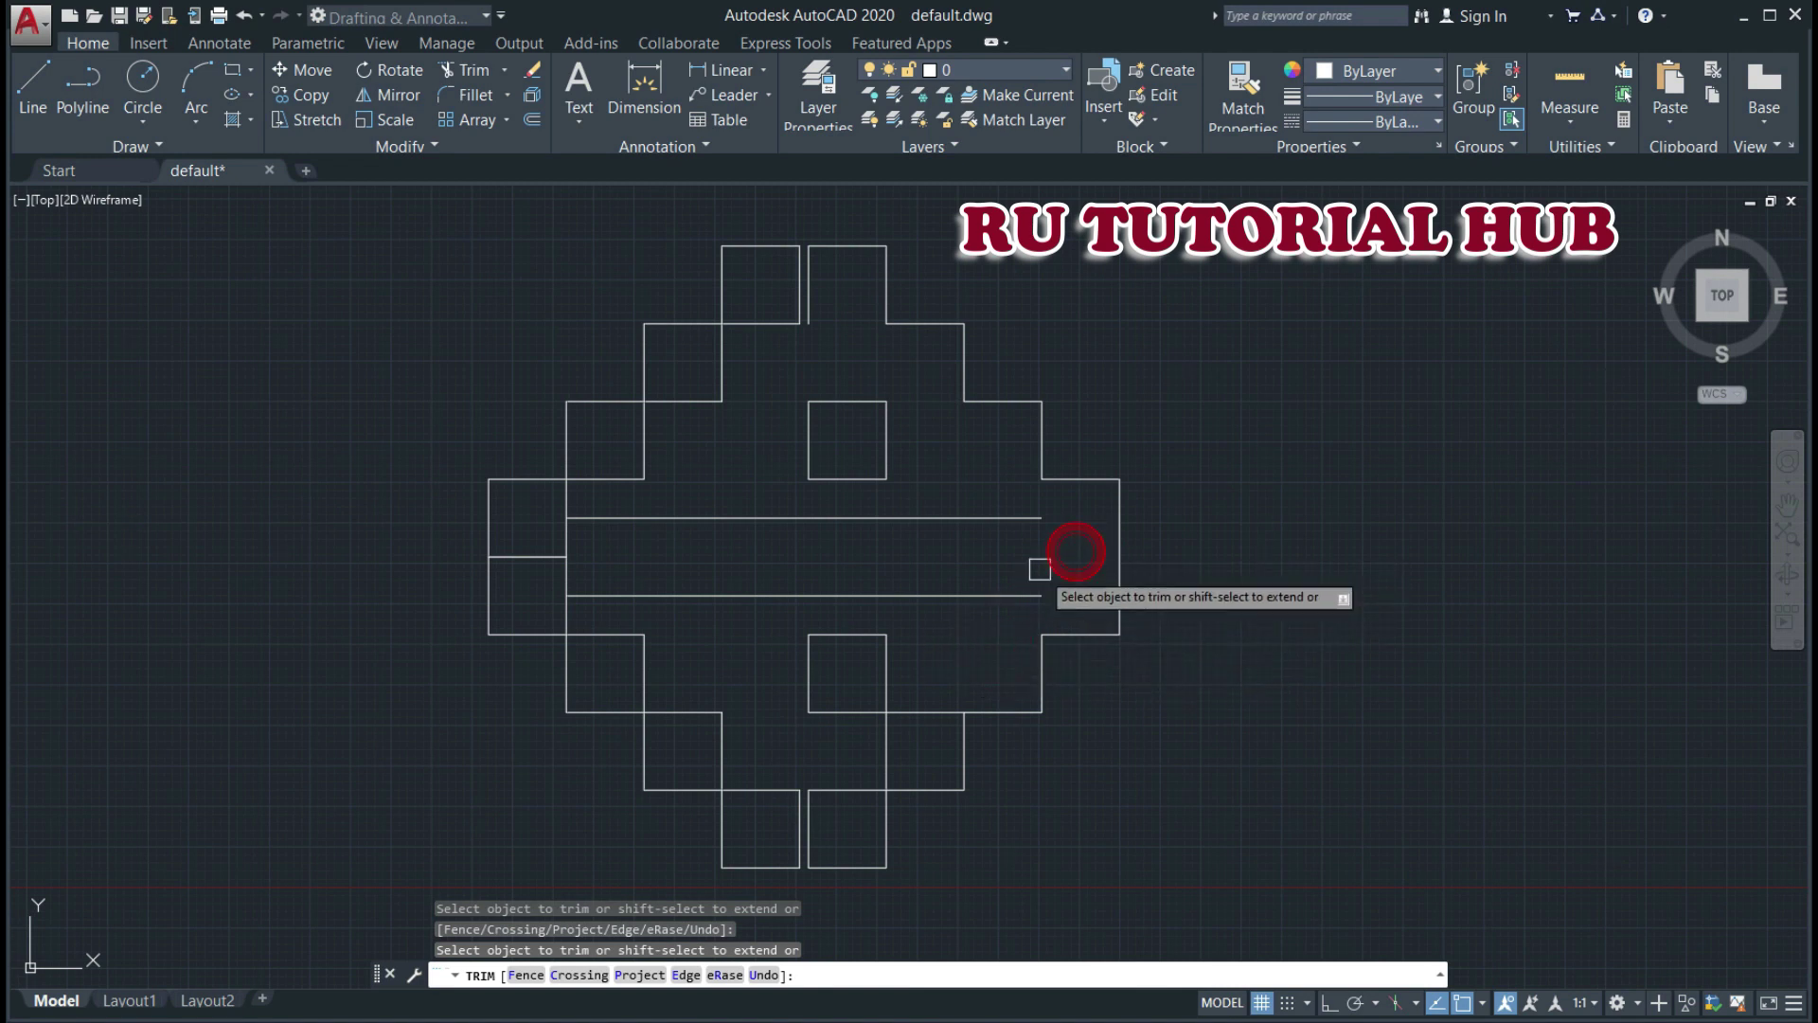
- Trim the lines between and beneath the two top squares to open a gap
{"action": "left_click", "coordinate": [809, 293]}
{"action": "left_click", "coordinate": [800, 301]}
{"action": "left_click", "coordinate": [773, 323]}
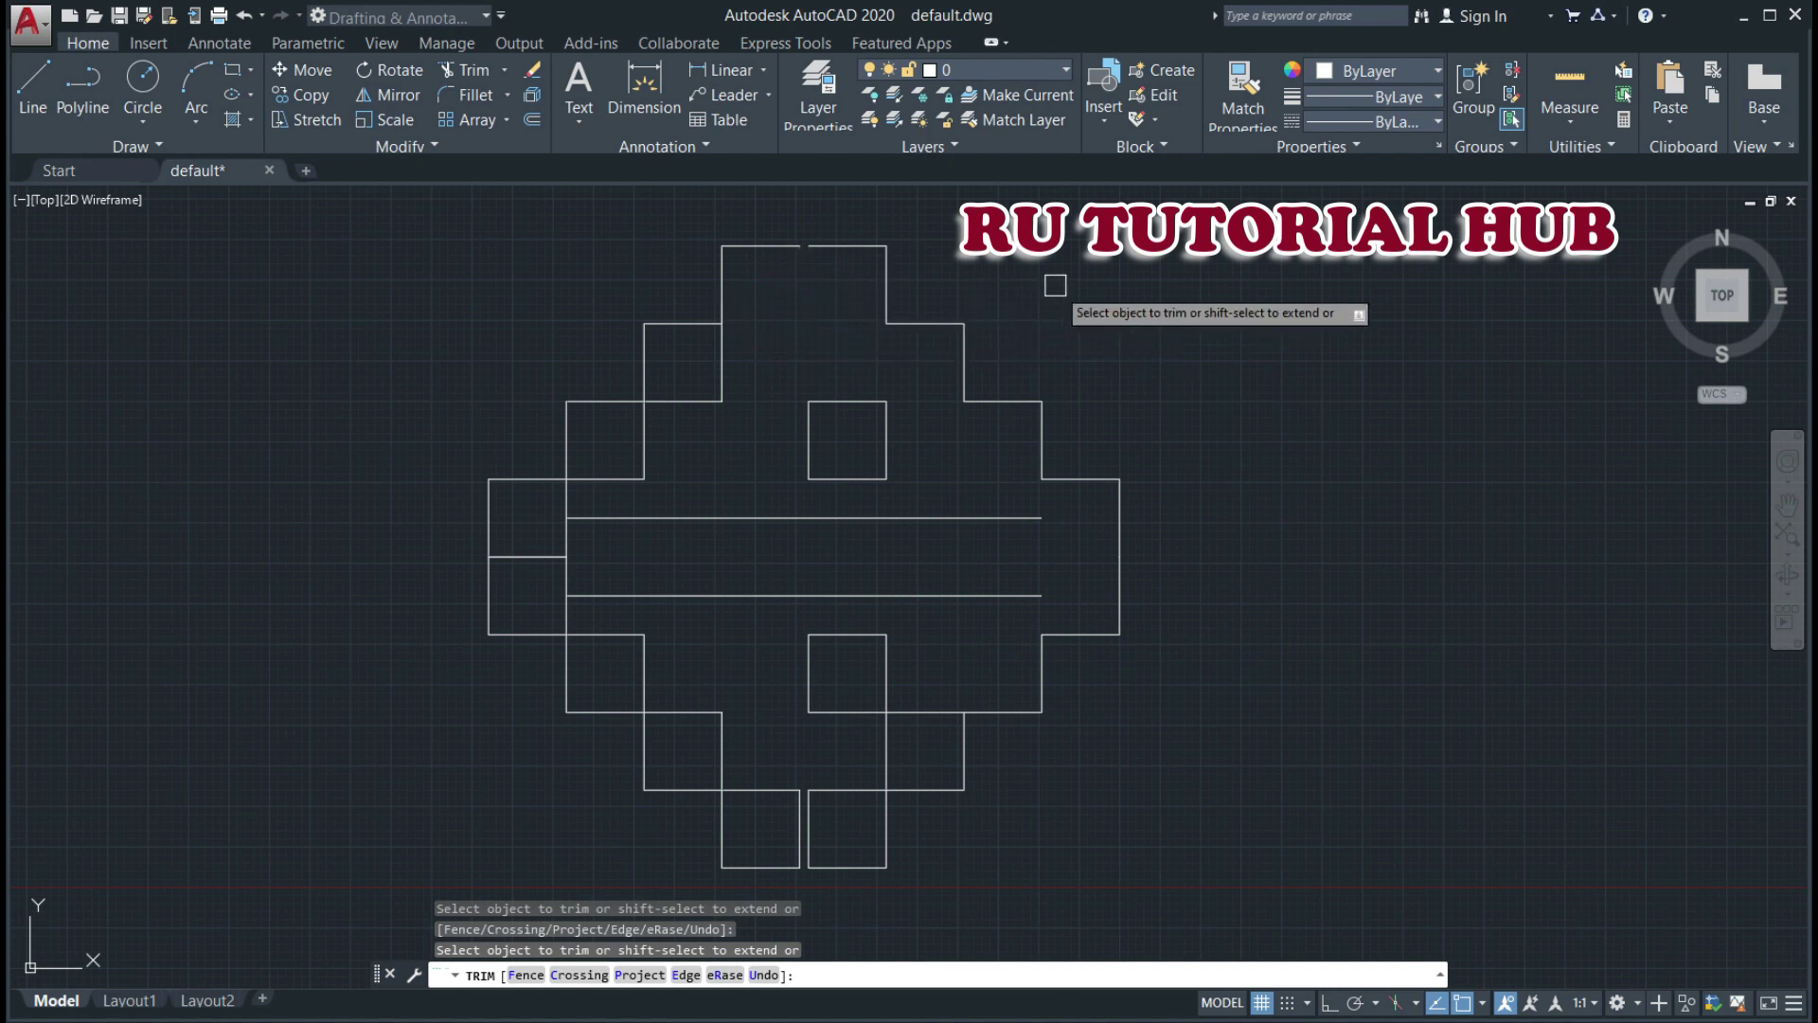
{"action": "key", "text": "Escape"}
{"action": "key", "text": "Escape"}
{"action": "key", "text": "Escape"}
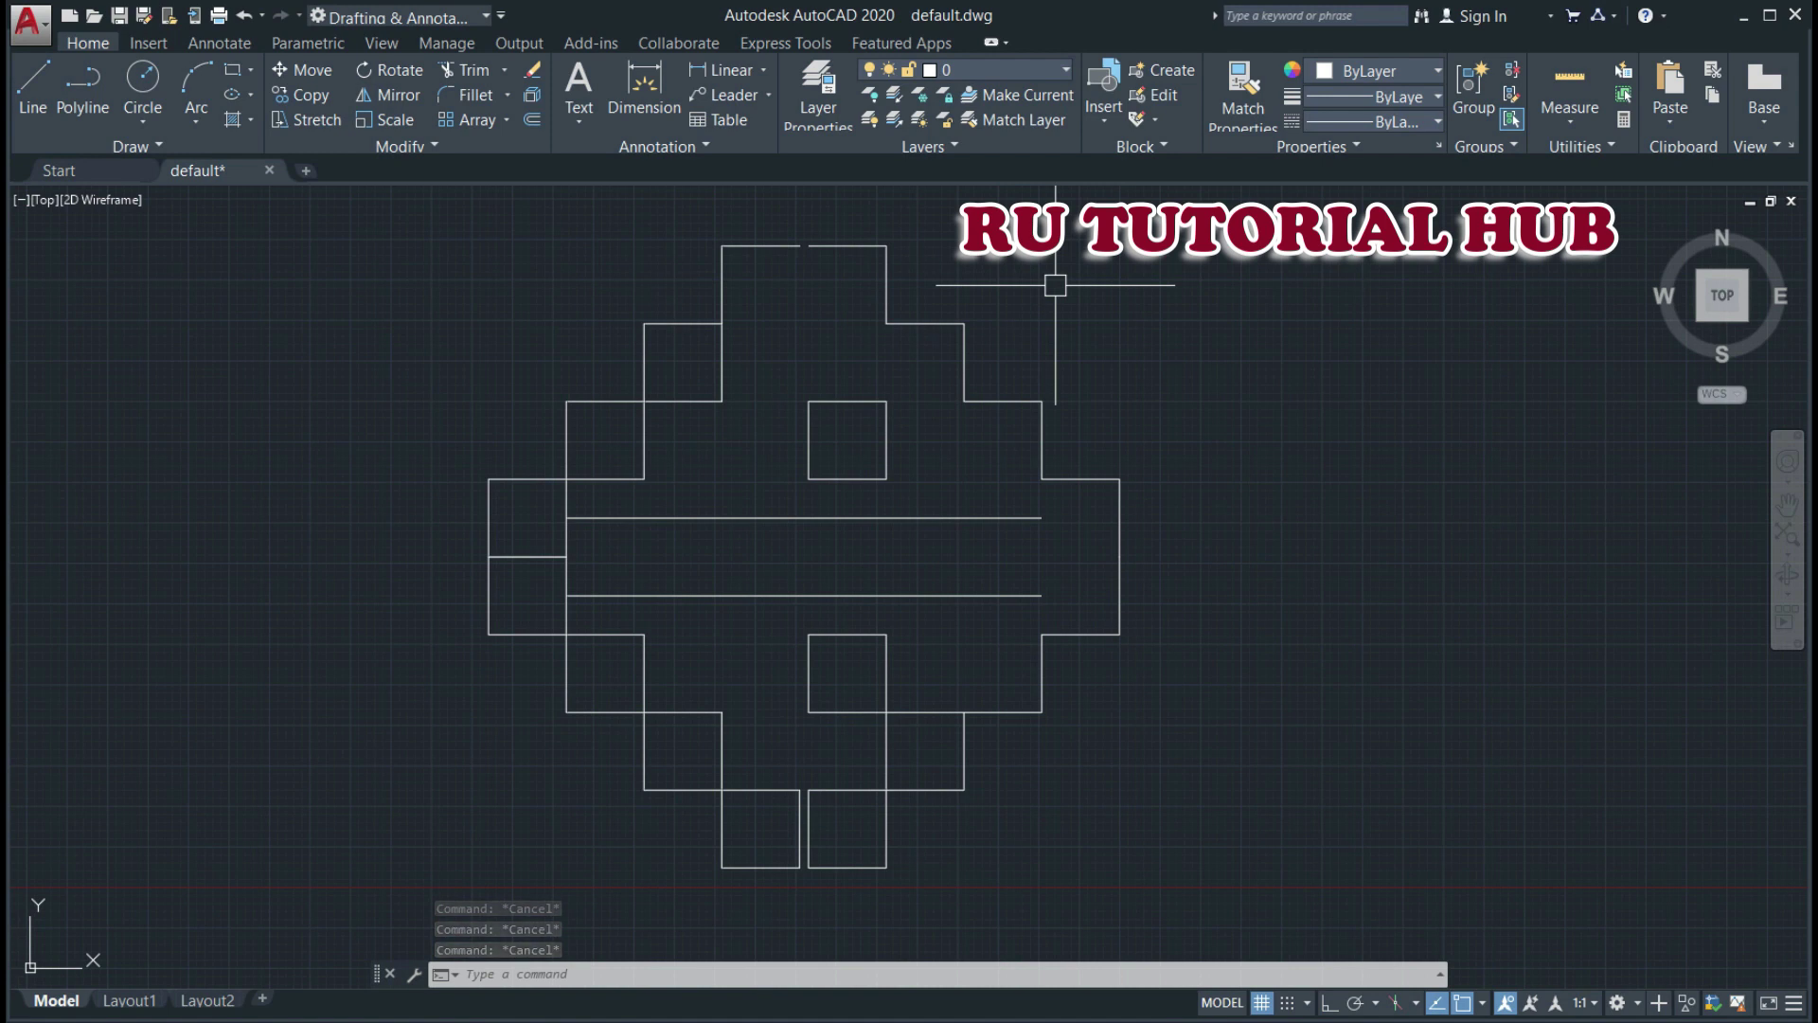
- Trim the inner horizontal and vertical segments on the diamond's upper-left steps, partly via crossing window
{"action": "type", "text": "TR"}
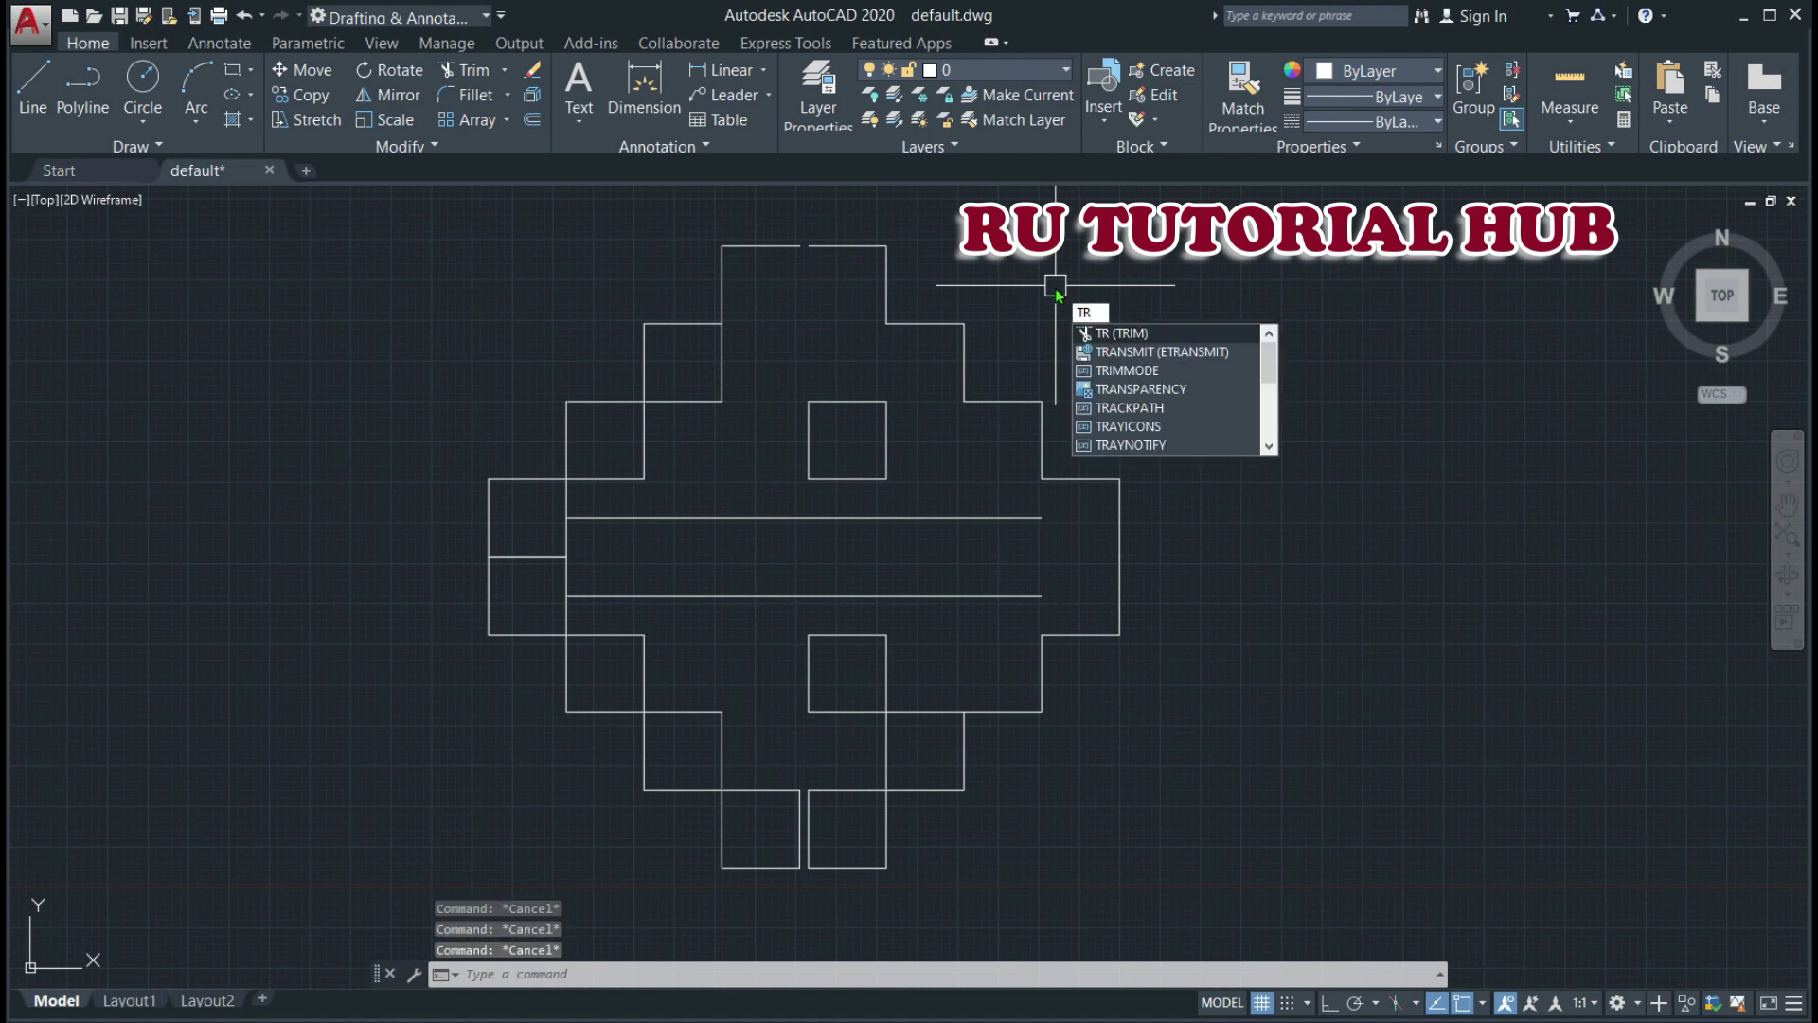
{"action": "key", "text": "Return"}
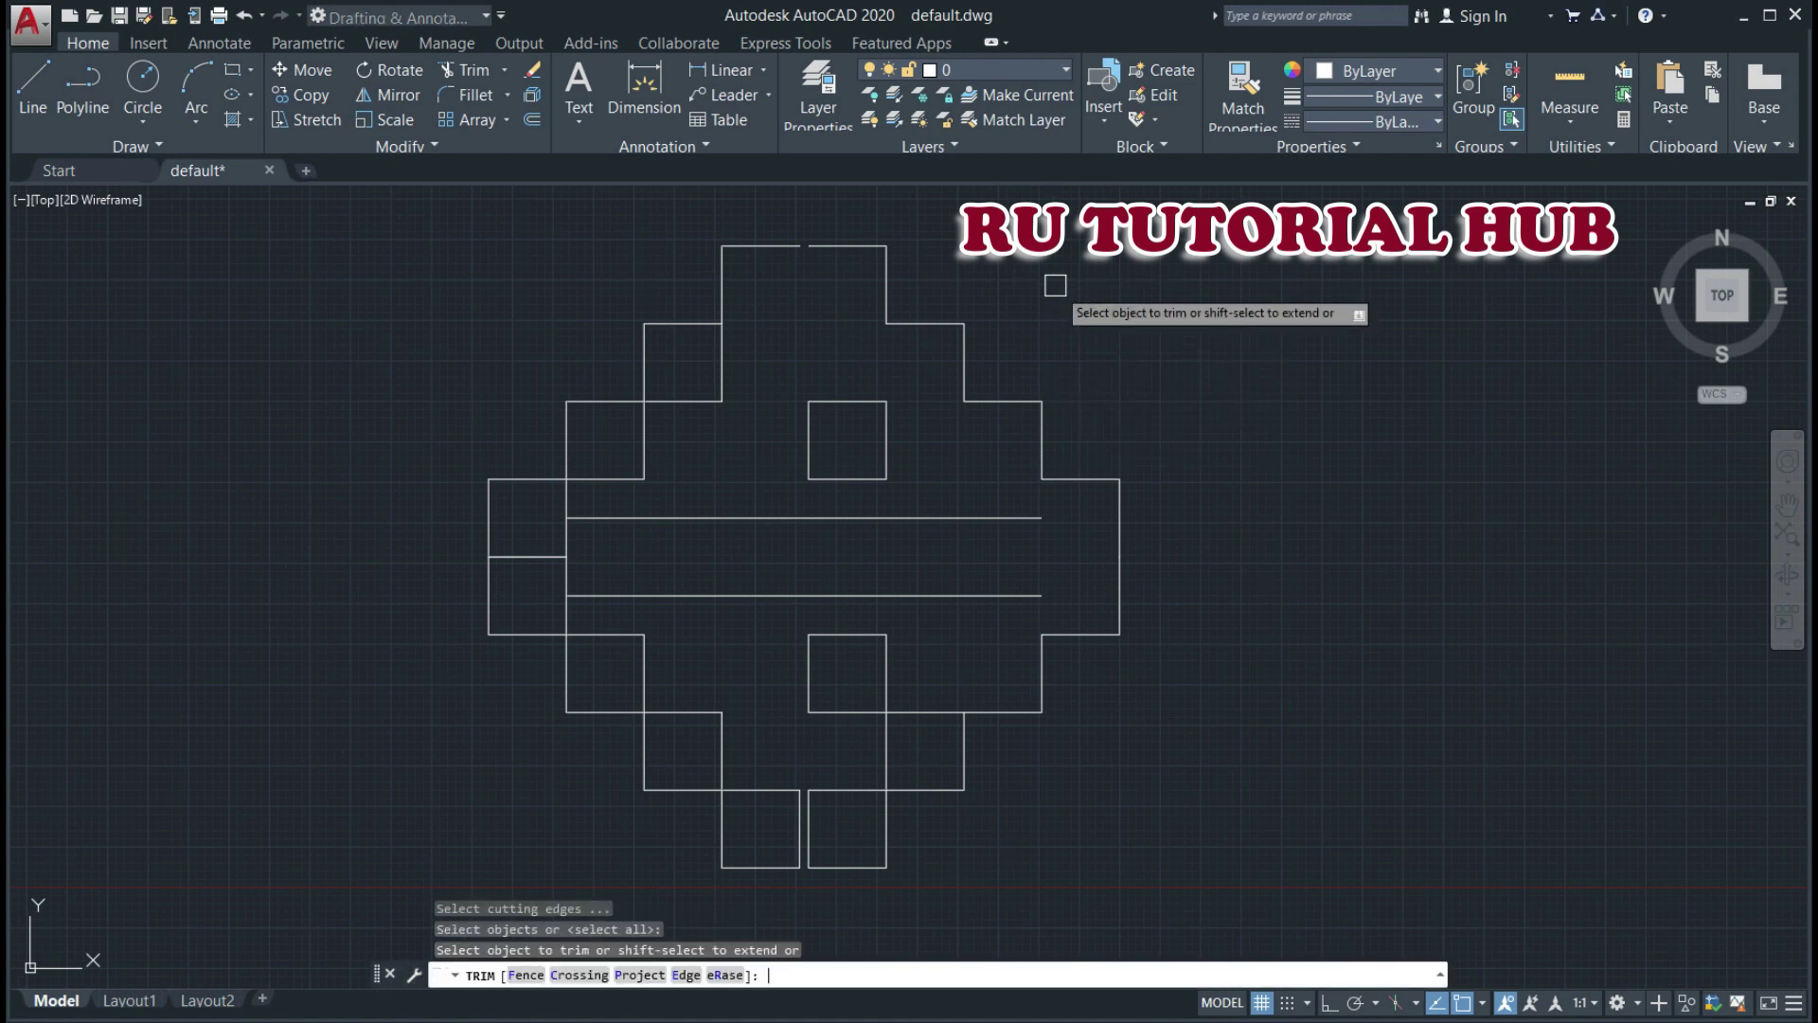
{"action": "left_click", "coordinate": [708, 408]}
{"action": "left_click", "coordinate": [640, 449]}
{"action": "left_click", "coordinate": [609, 473]}
{"action": "right_click", "coordinate": [576, 498]}
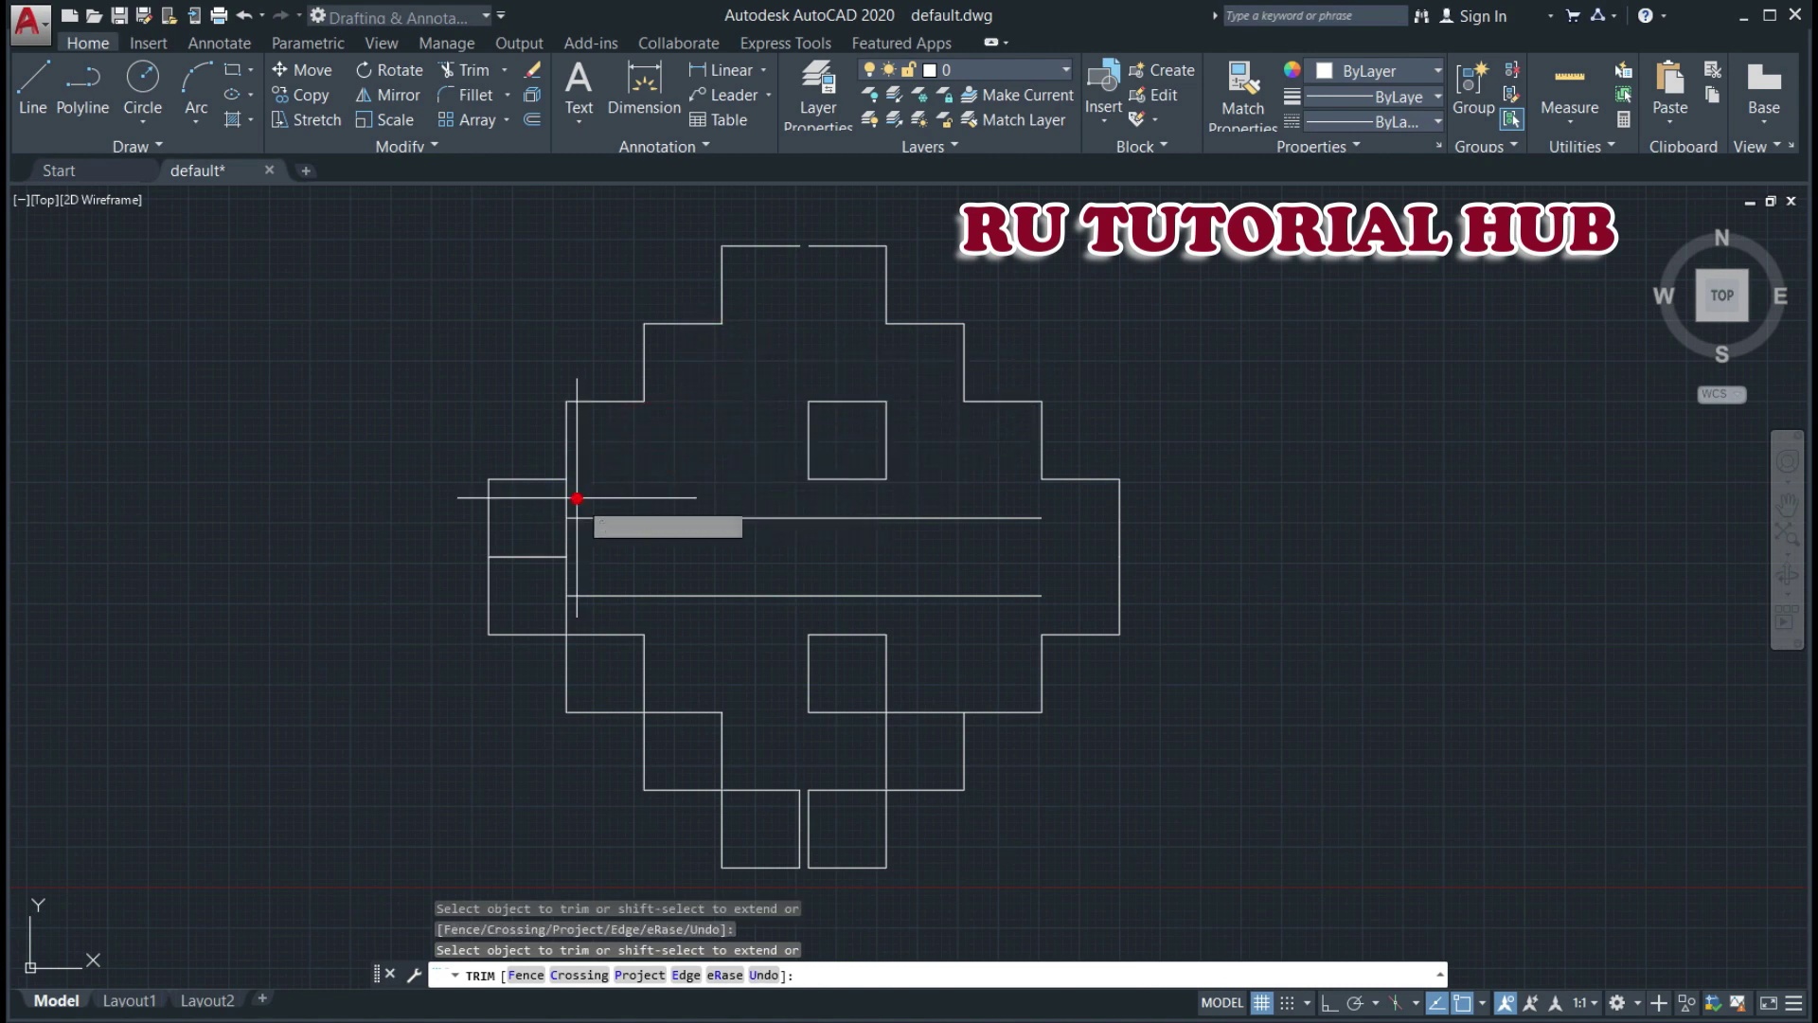
{"action": "left_click", "coordinate": [566, 503]}
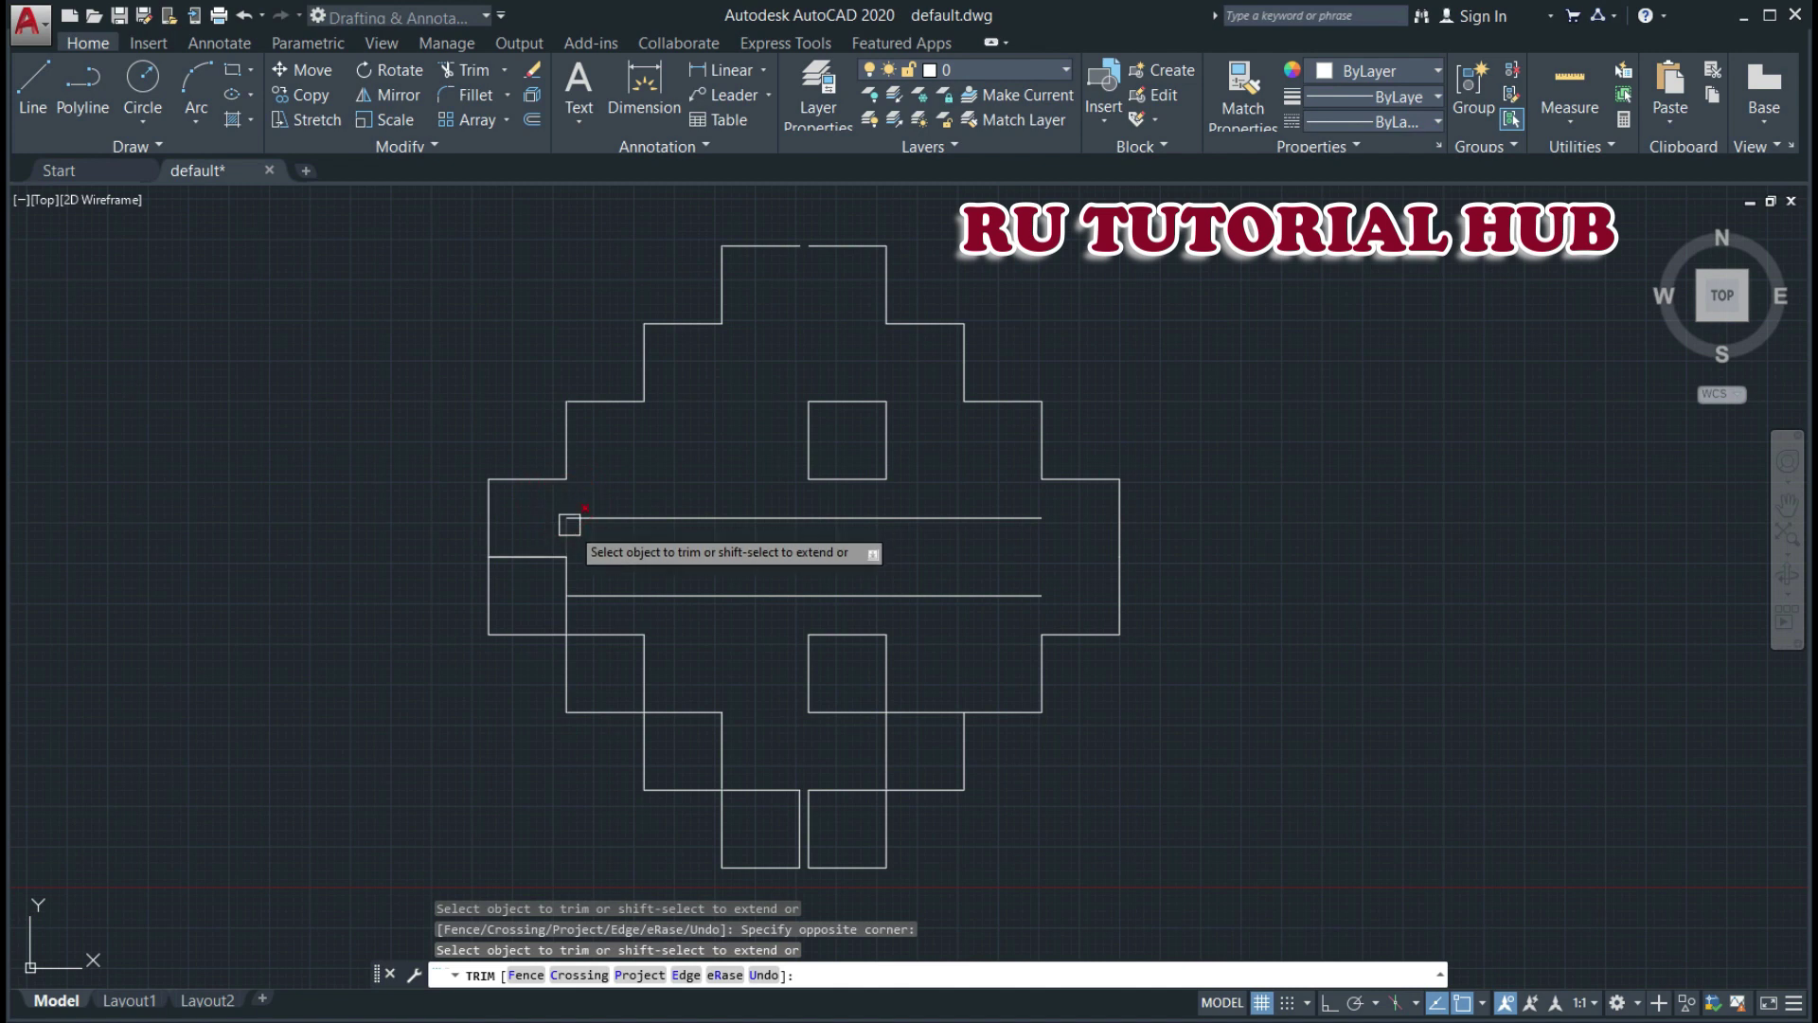
{"action": "key", "text": "Escape"}
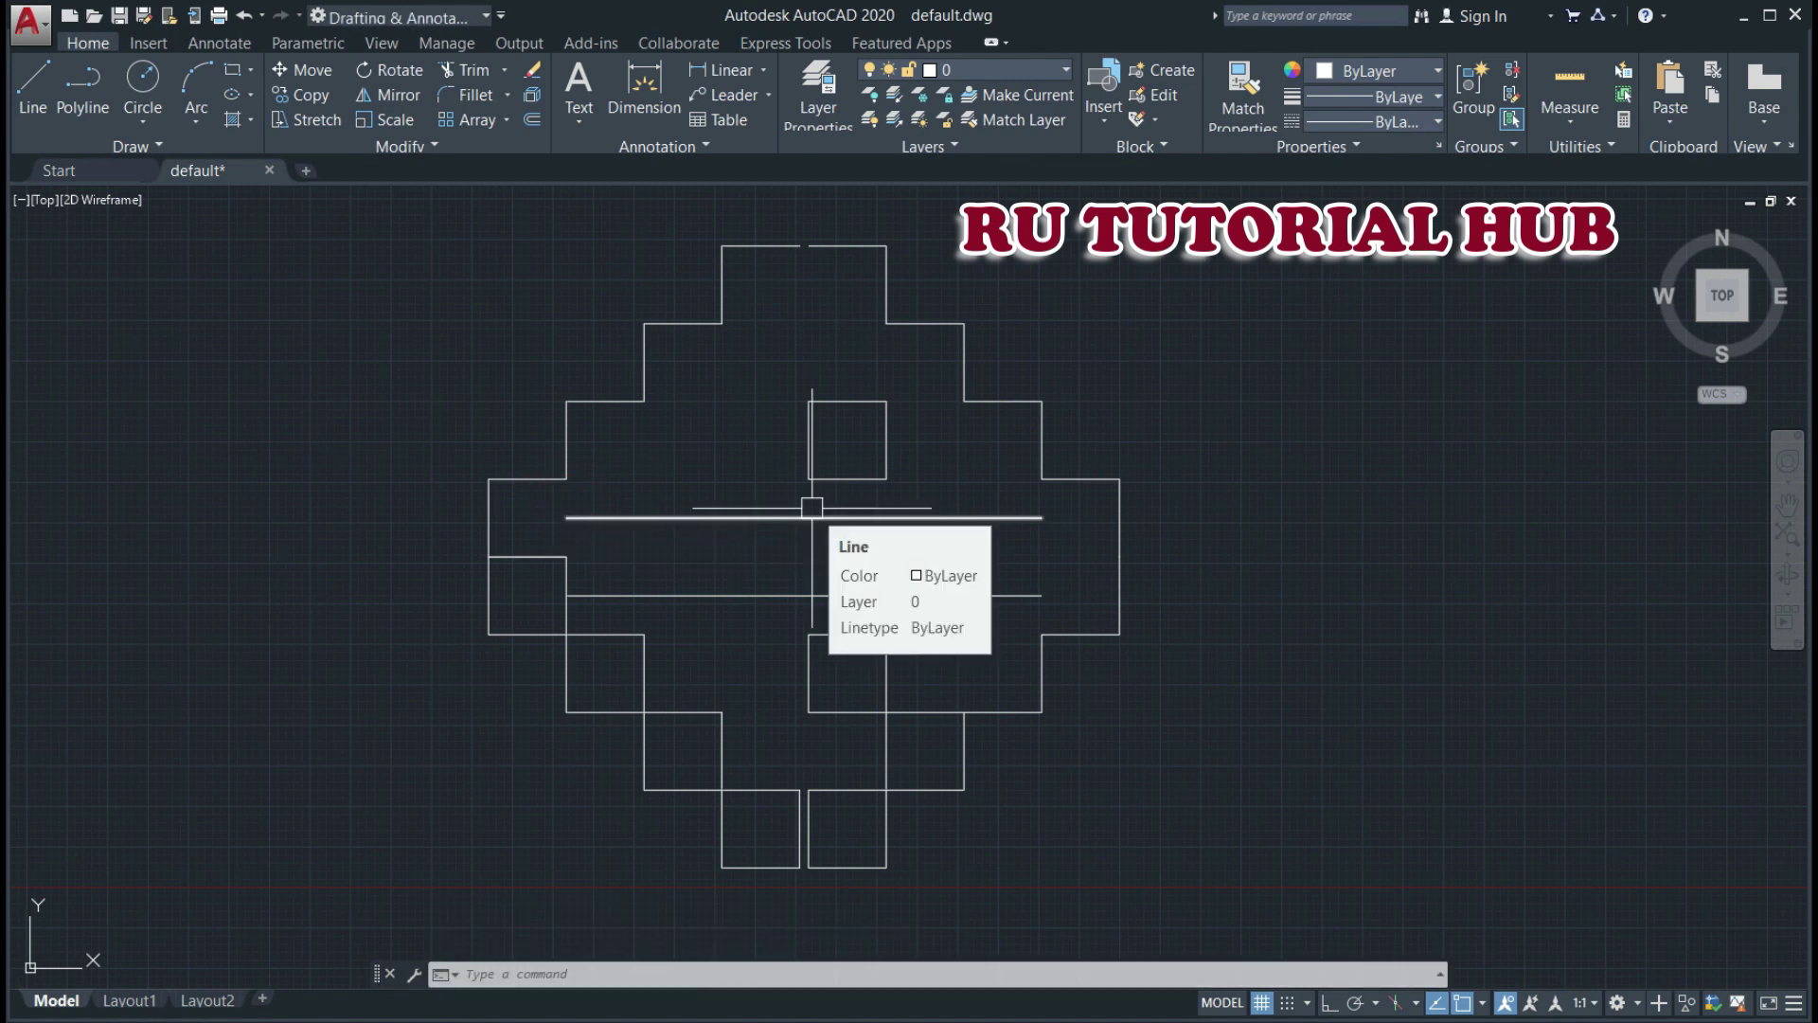